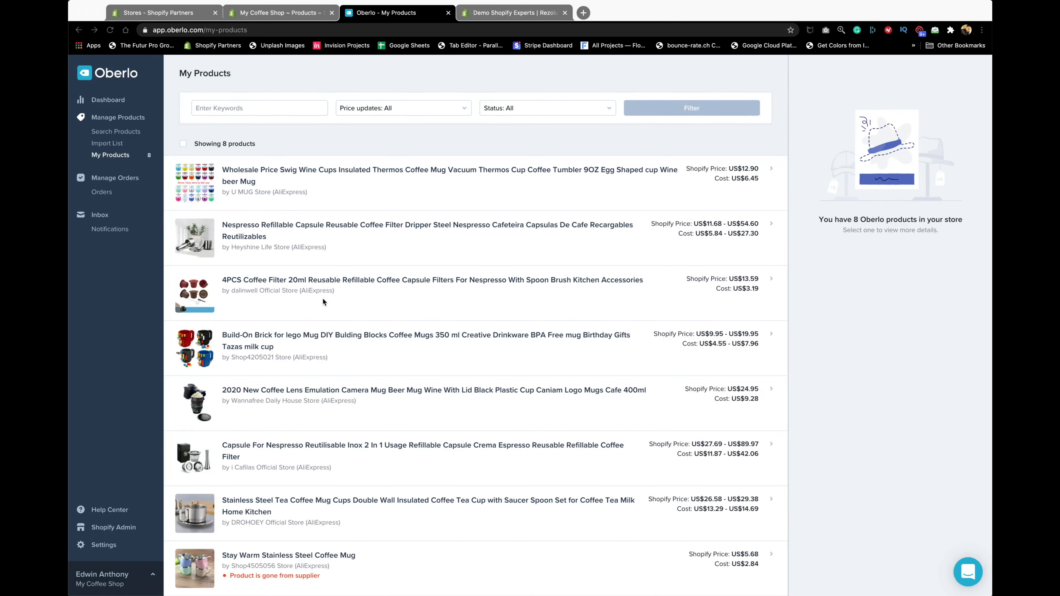
- Switch to the Shopify admin and review the collections and the full product list of My Coffee Shop
left_click(281, 12)
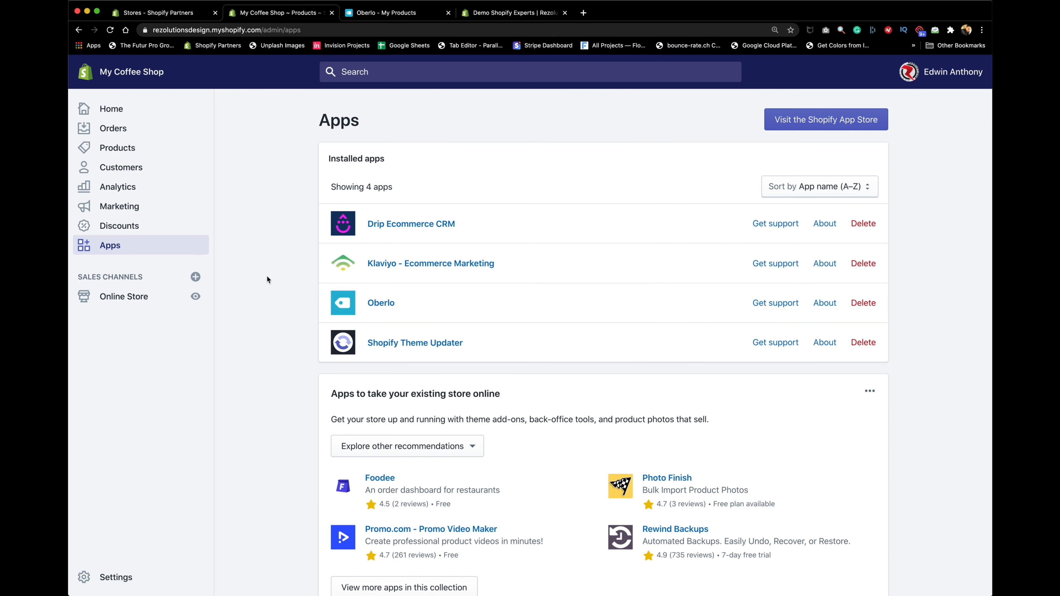
left_click(118, 147)
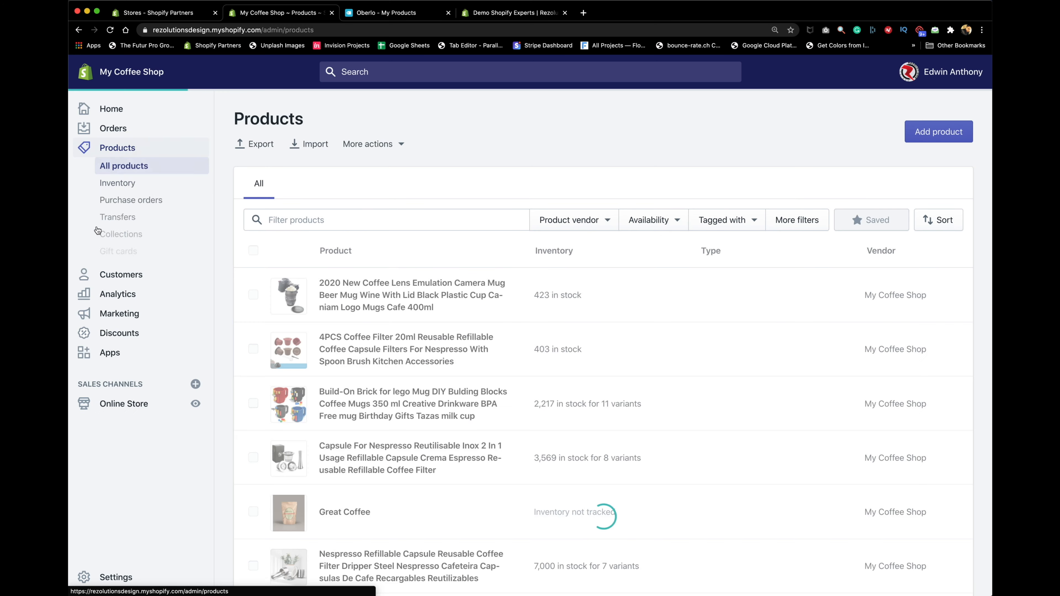
left_click(107, 234)
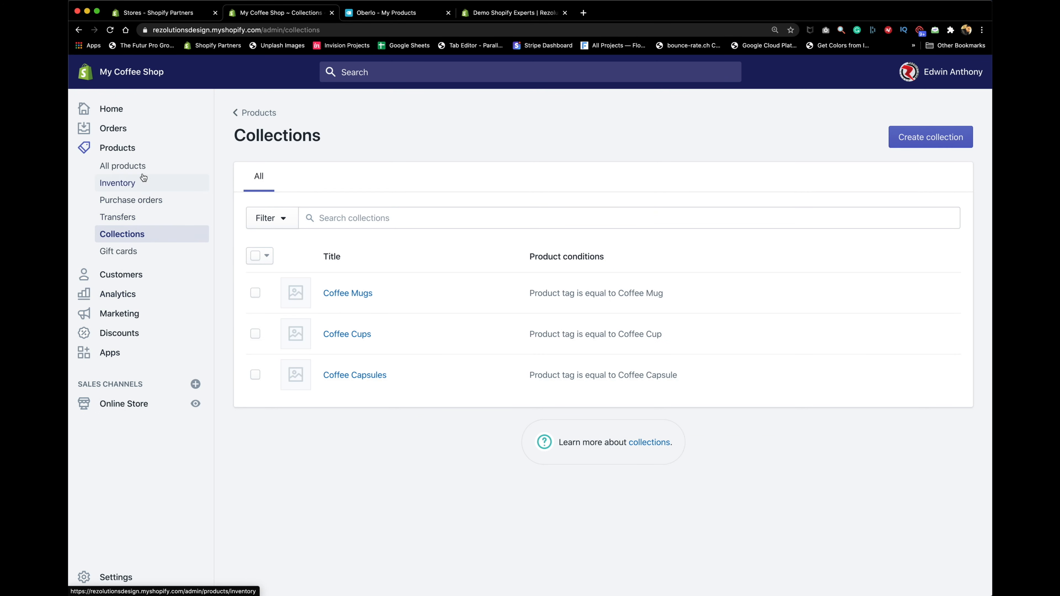
left_click(123, 166)
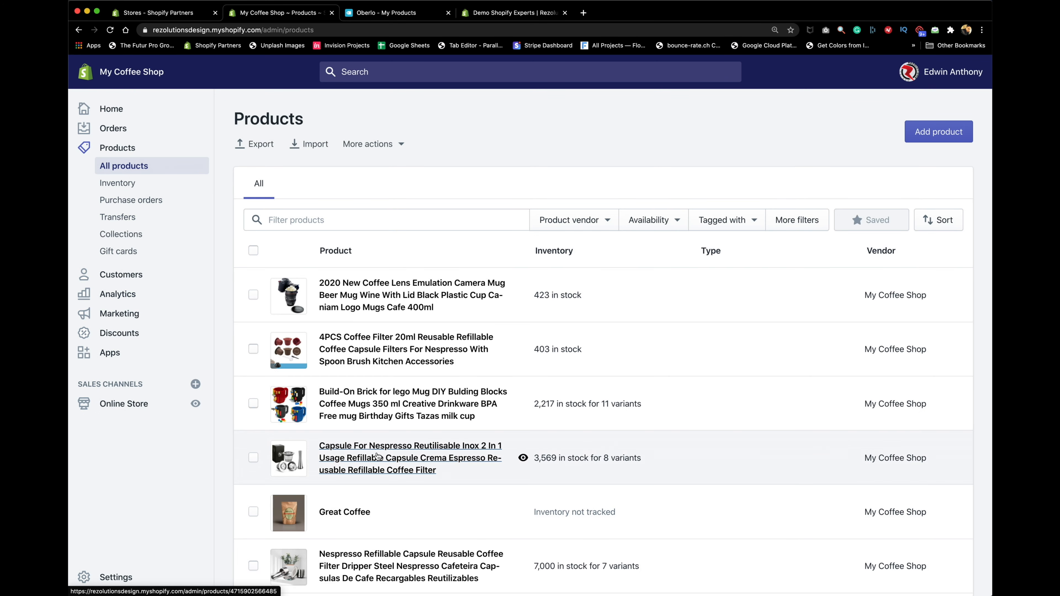
scroll(377, 455, "down", 5)
scroll(381, 454, "up", 5)
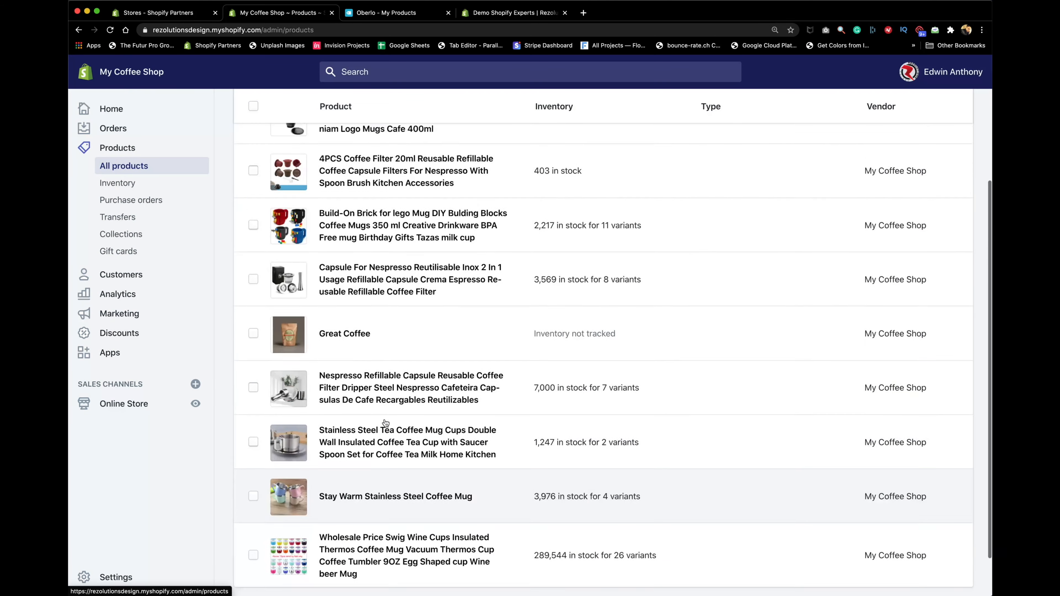
scroll(394, 428, "down", 2)
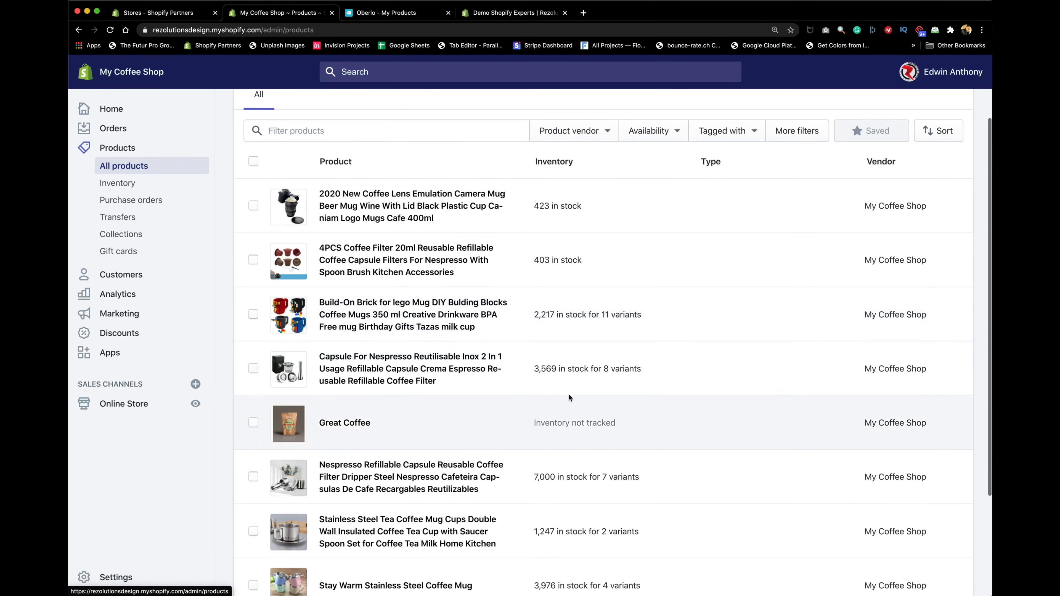
scroll(394, 483, "down", 3)
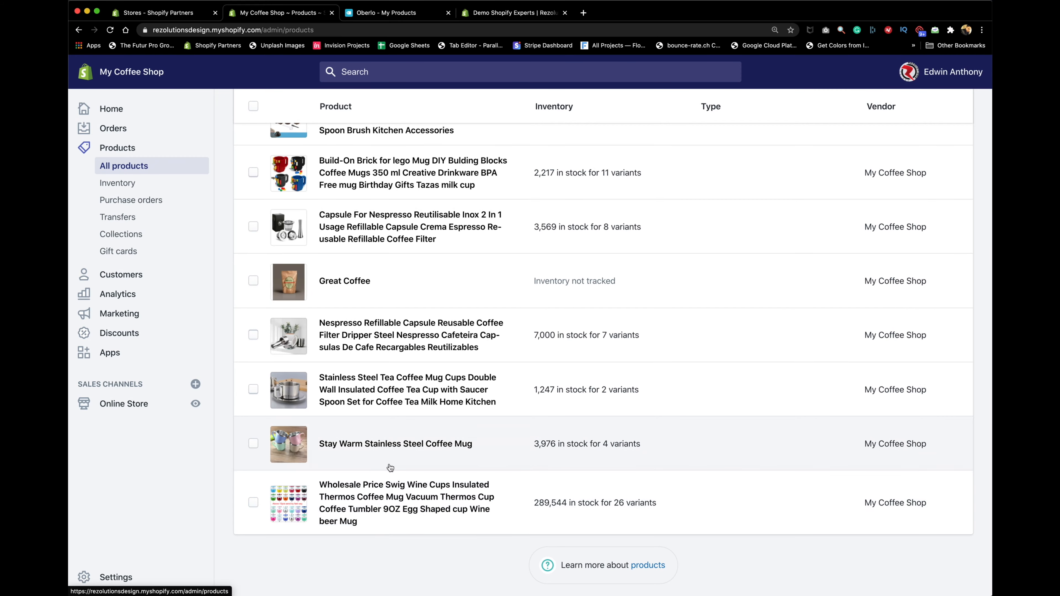
scroll(388, 502, "up", 4)
- Open the Coffee Mugs collection and view its product prices on the online storefront
left_click(144, 236)
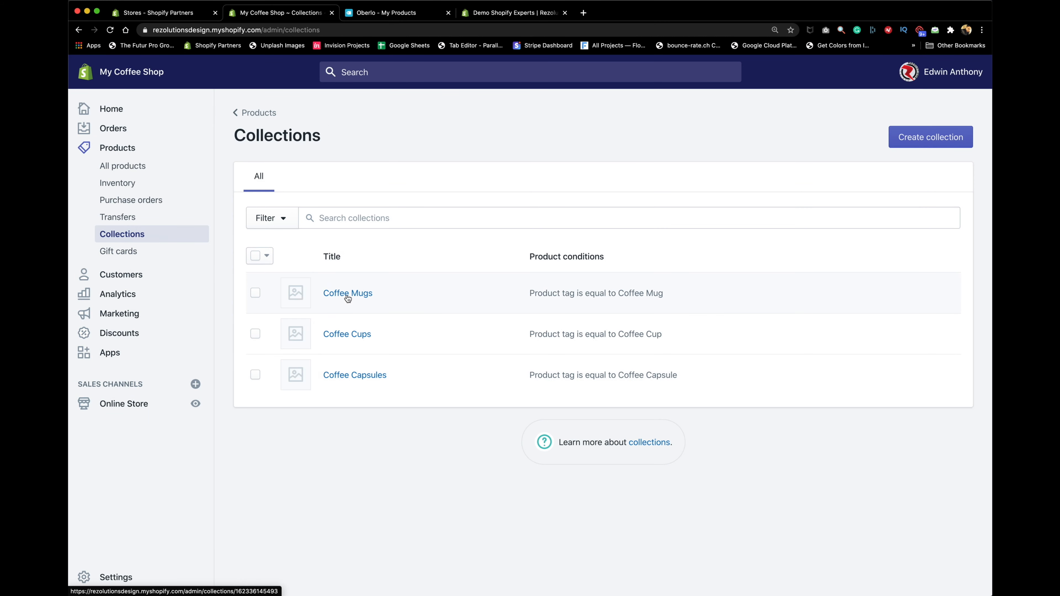
left_click(347, 294)
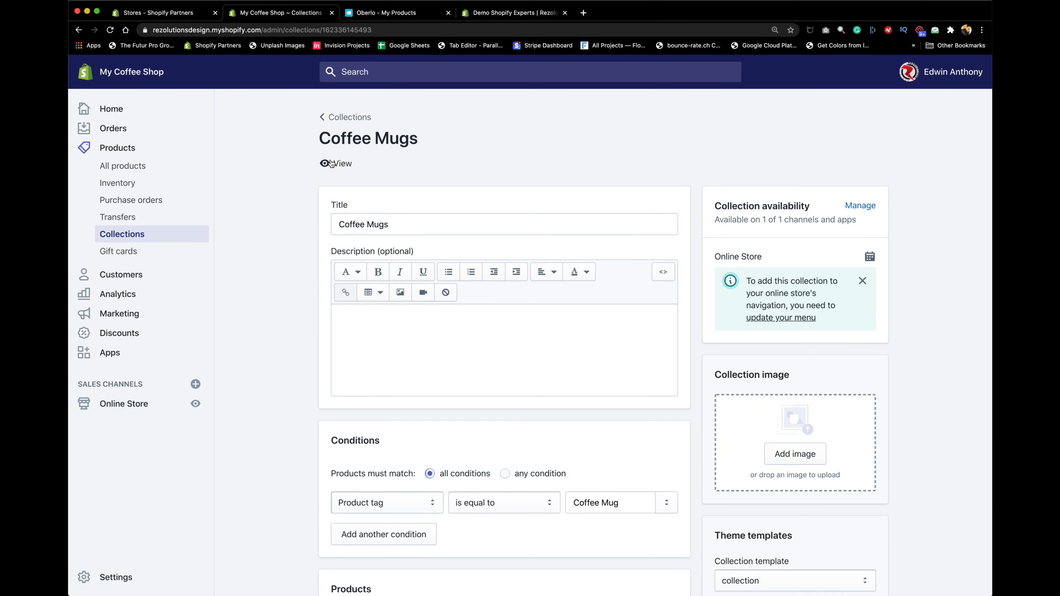
left_click(330, 160)
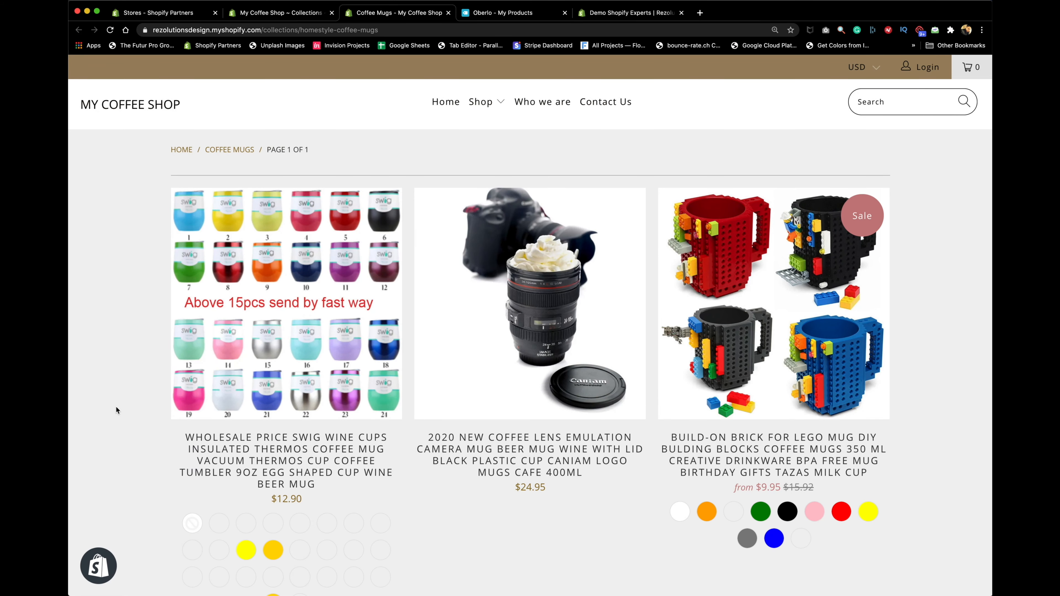
scroll(116, 407, "down", 5)
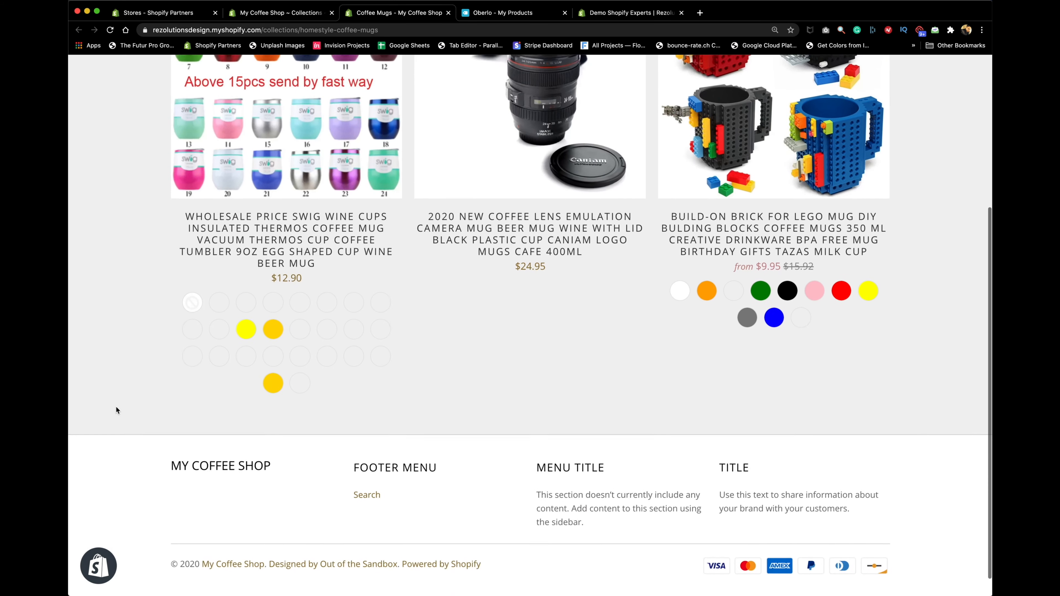
scroll(129, 394, "up", 5)
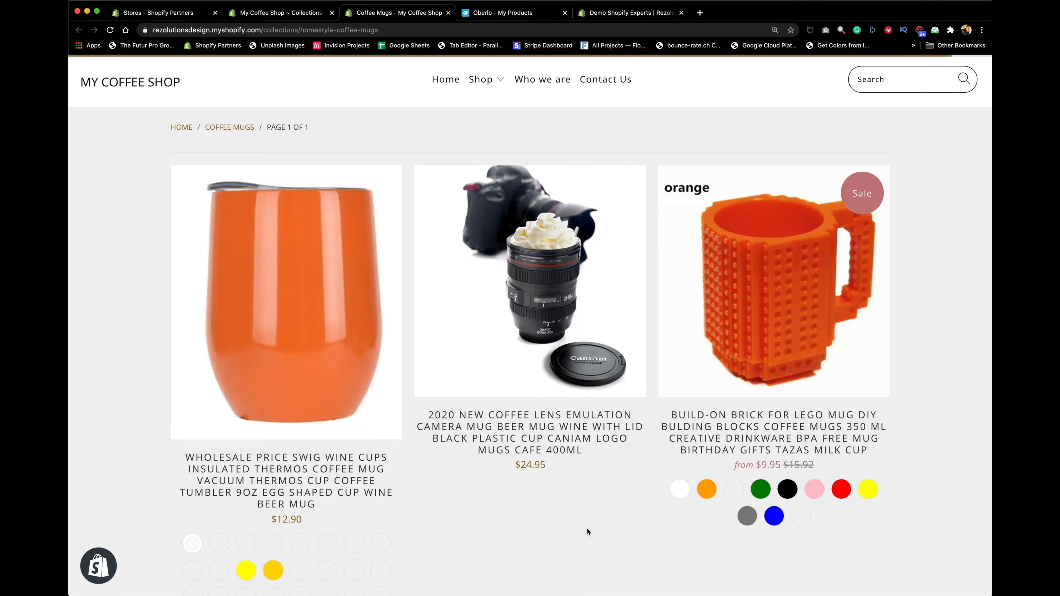
- Return to the admin's product list and open all products in the bulk editor
left_click(279, 17)
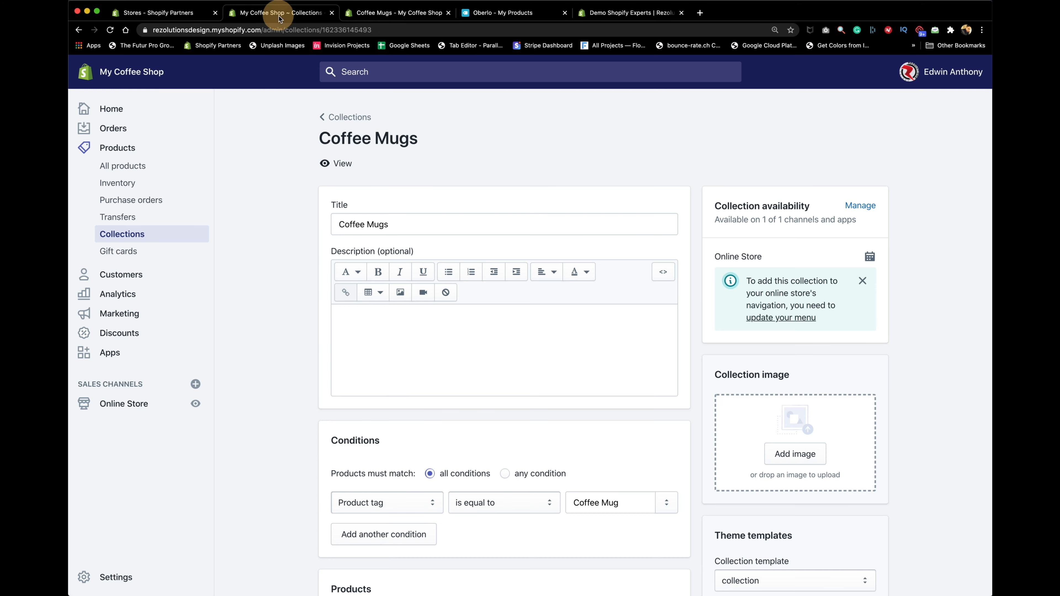
left_click(135, 168)
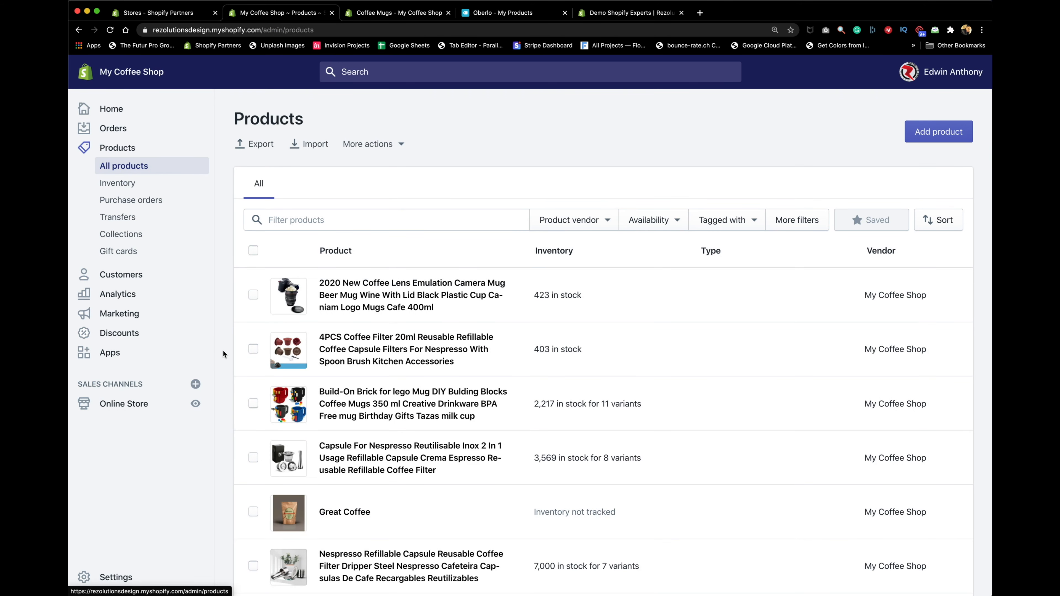
left_click(253, 251)
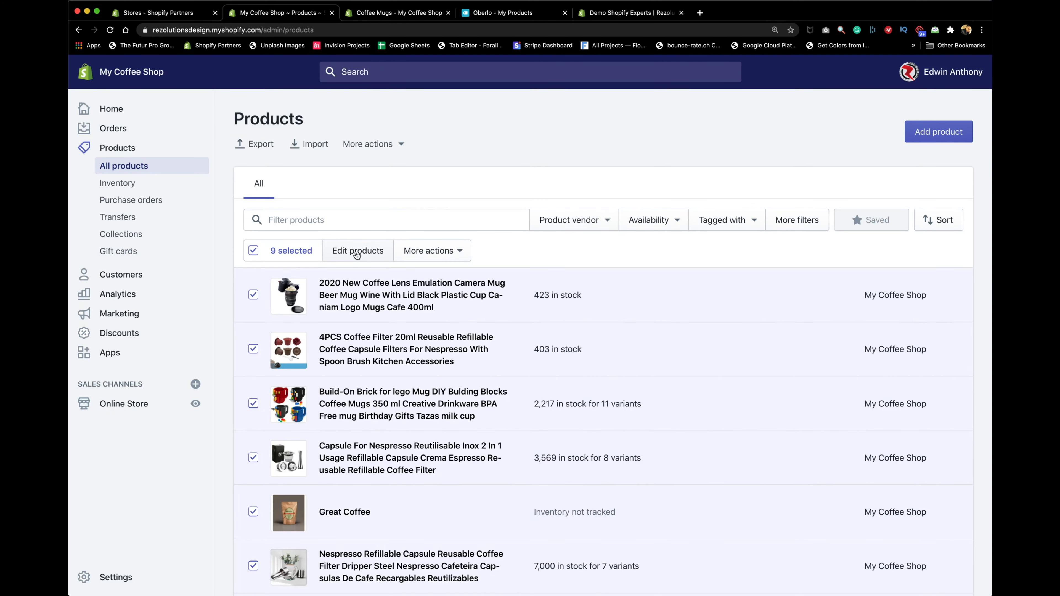
left_click(357, 253)
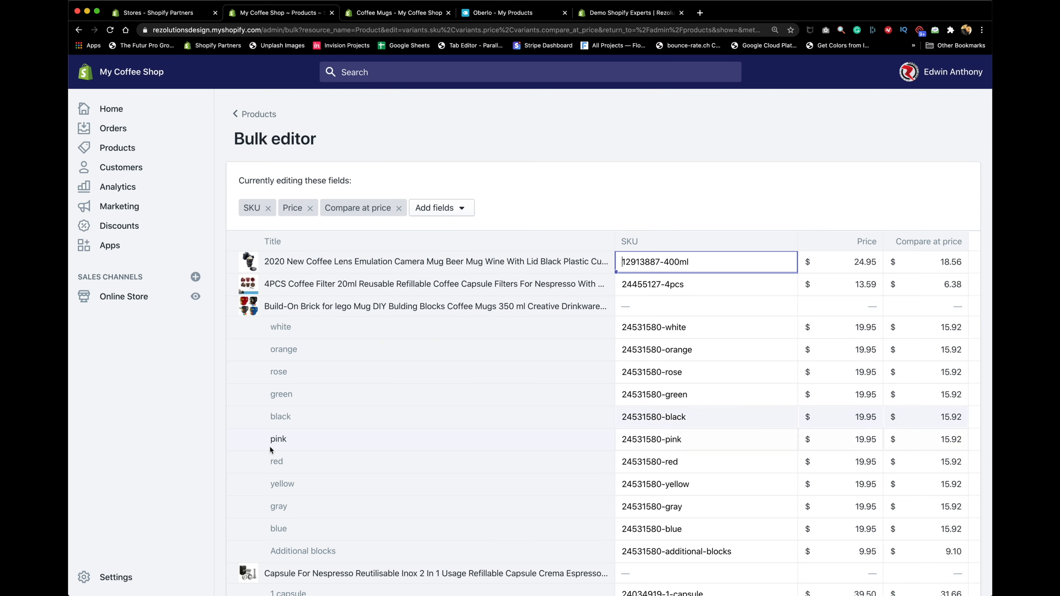
scroll(354, 449, "down", 15)
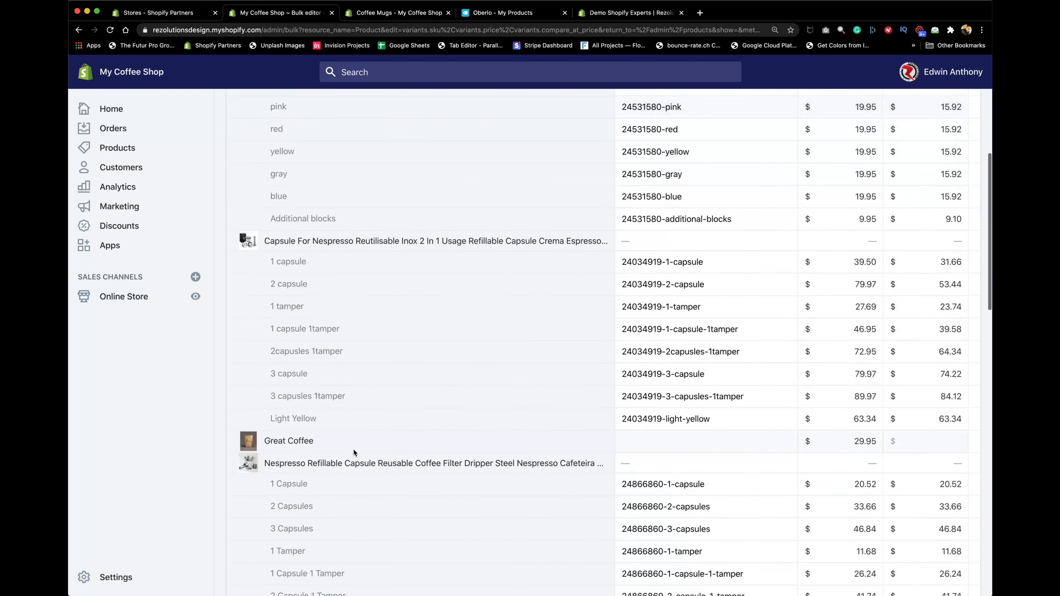
scroll(353, 449, "up", 13)
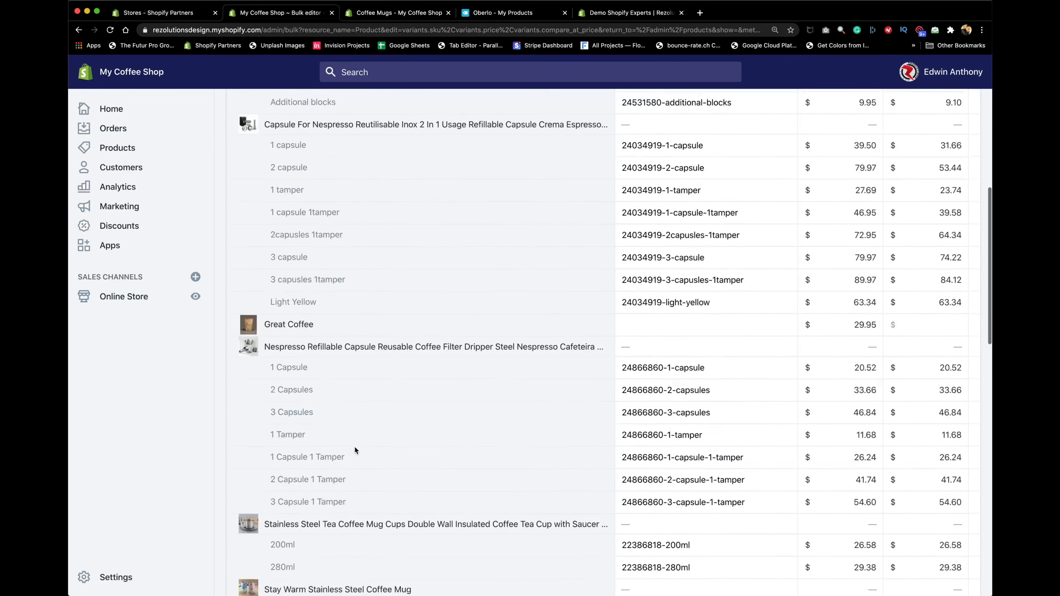
scroll(354, 447, "up", 2)
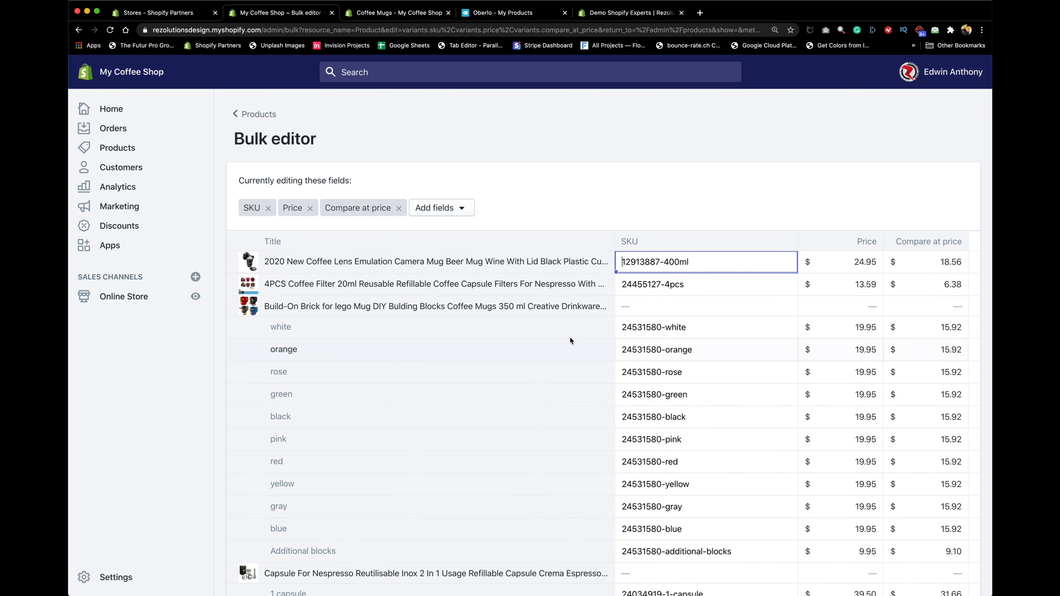
- Remove the SKU field from the bulk editor and add the Cost per item field
left_click(269, 208)
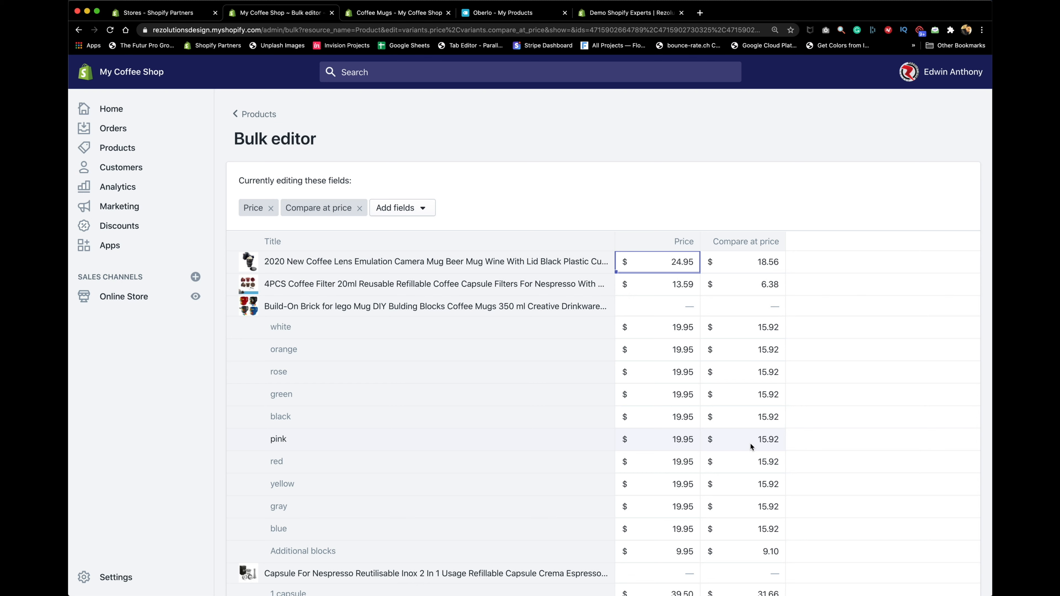
left_click(407, 212)
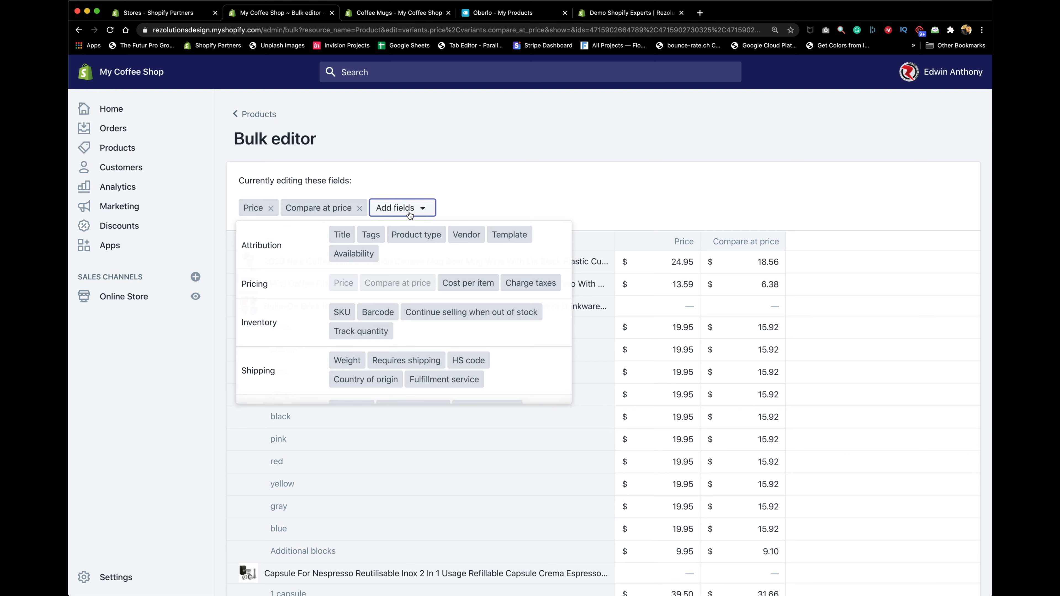
left_click(466, 284)
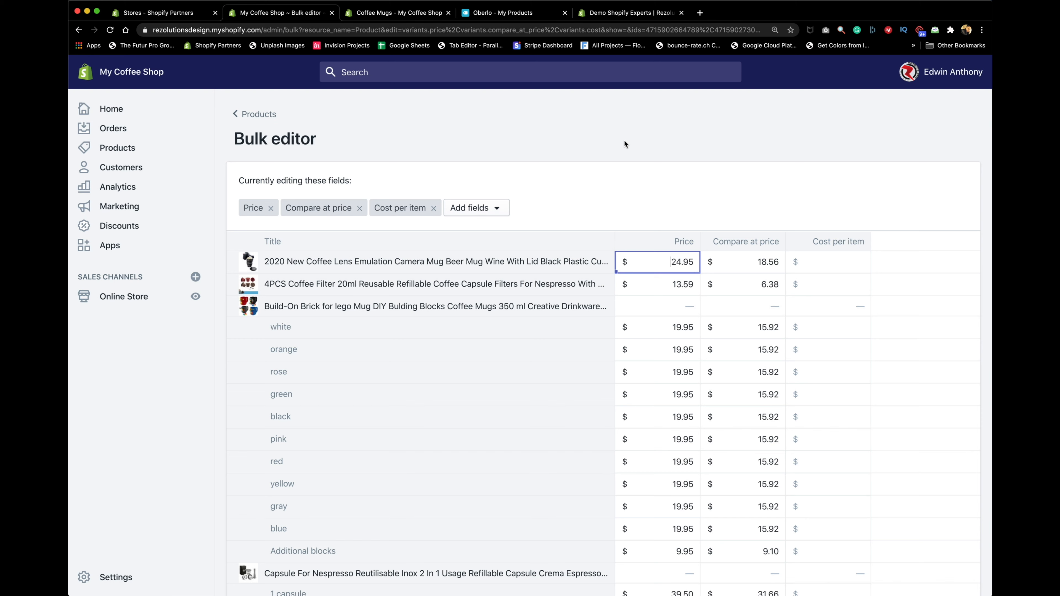
- Set the cost per item to 18.56 for the camera lens mug and 6.28 for the 4PCS Coffee Filter
left_click(729, 264)
left_click(824, 265)
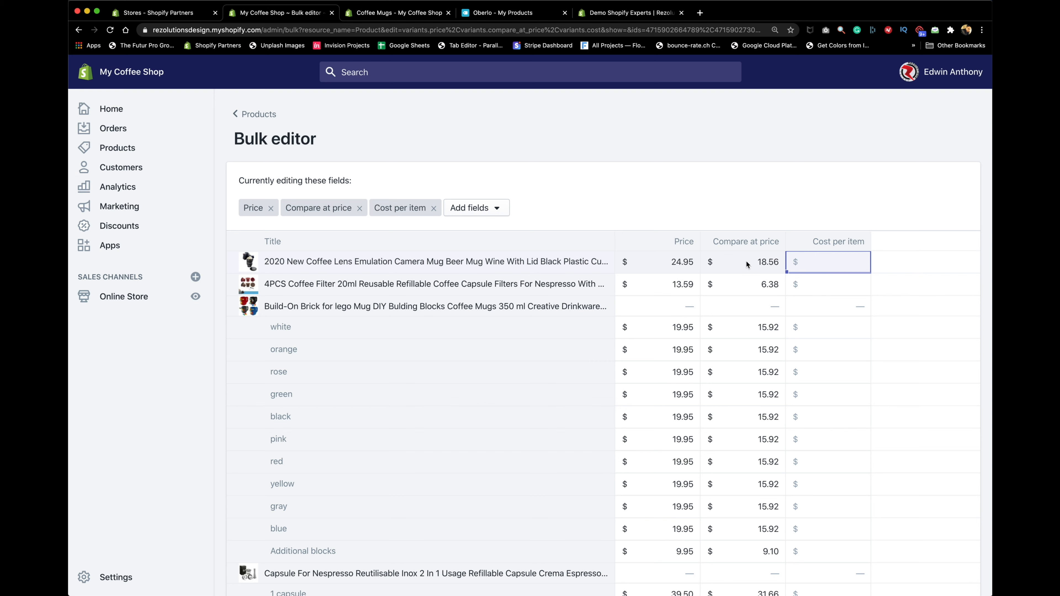
left_click(747, 265)
left_click(815, 265)
left_click(751, 264)
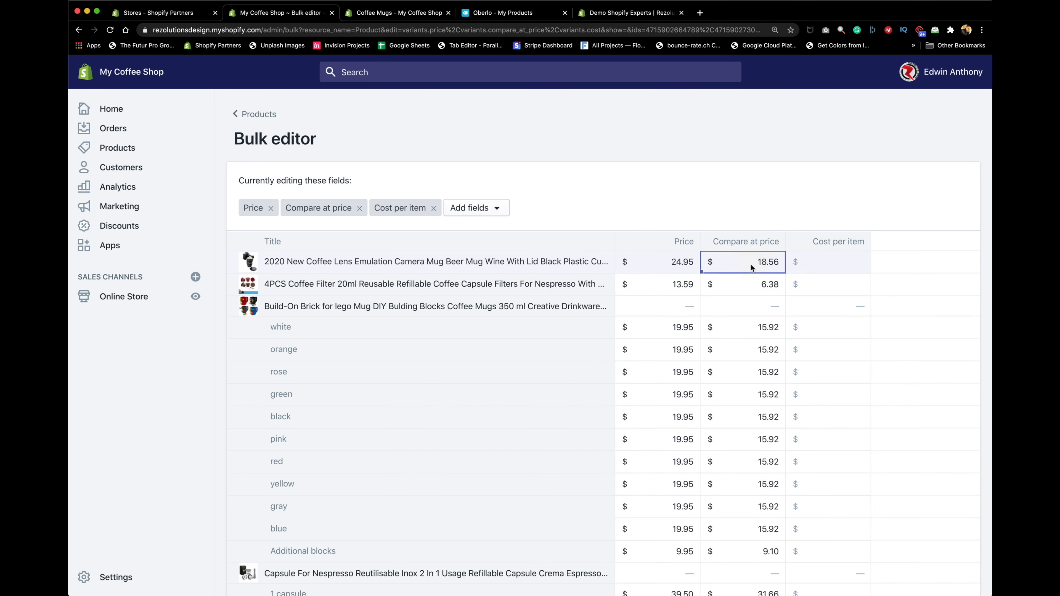
left_click(817, 267)
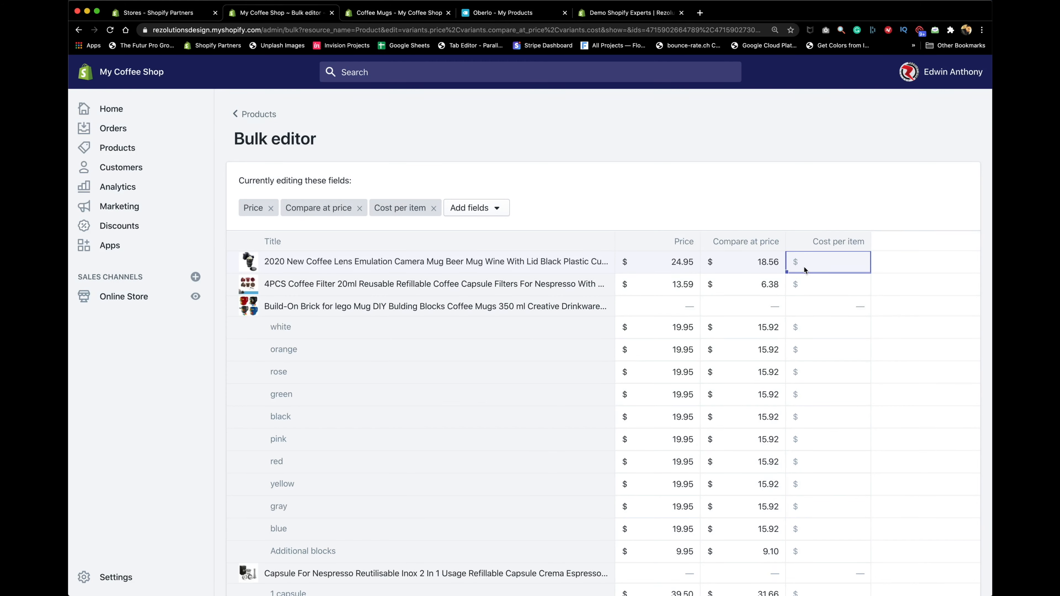
type("18.56")
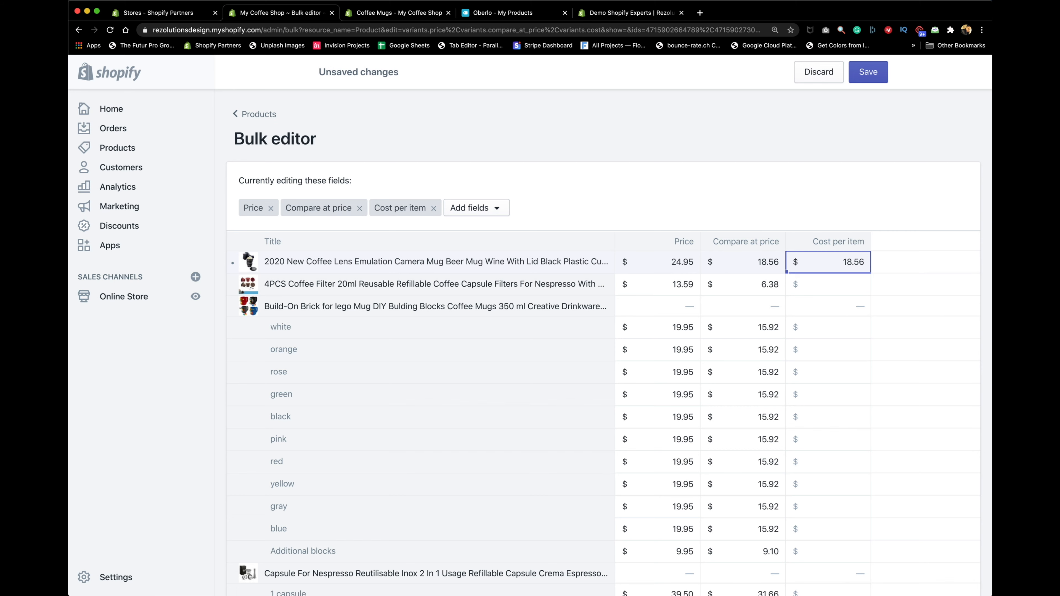
left_click(815, 283)
type("6.28")
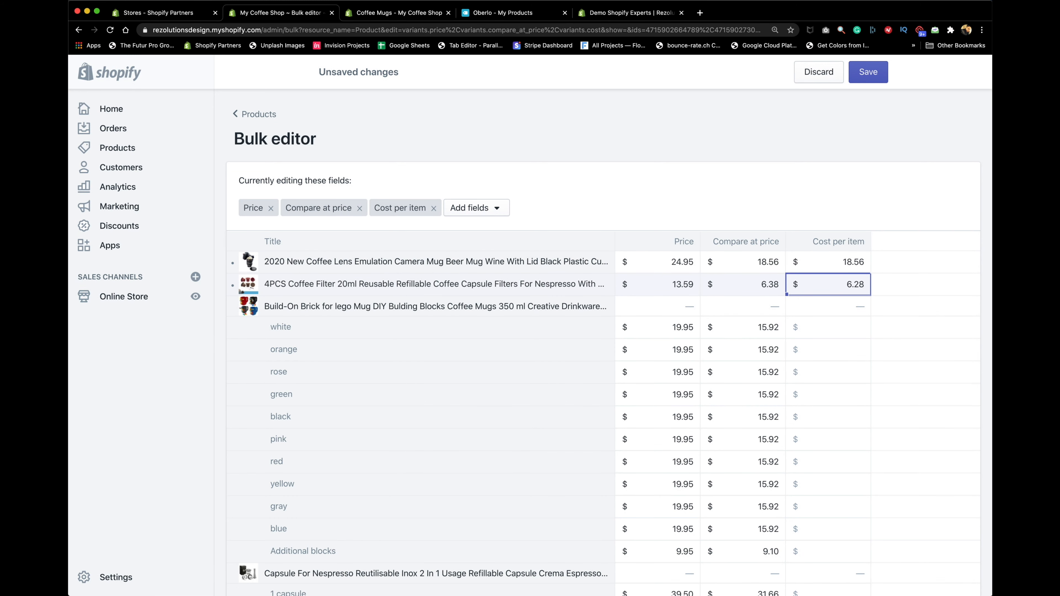
- Set the Build-On Brick mug's cost per item to 15.92 for the white through blue variants and 9.10 for Additional blocks
left_click(722, 264)
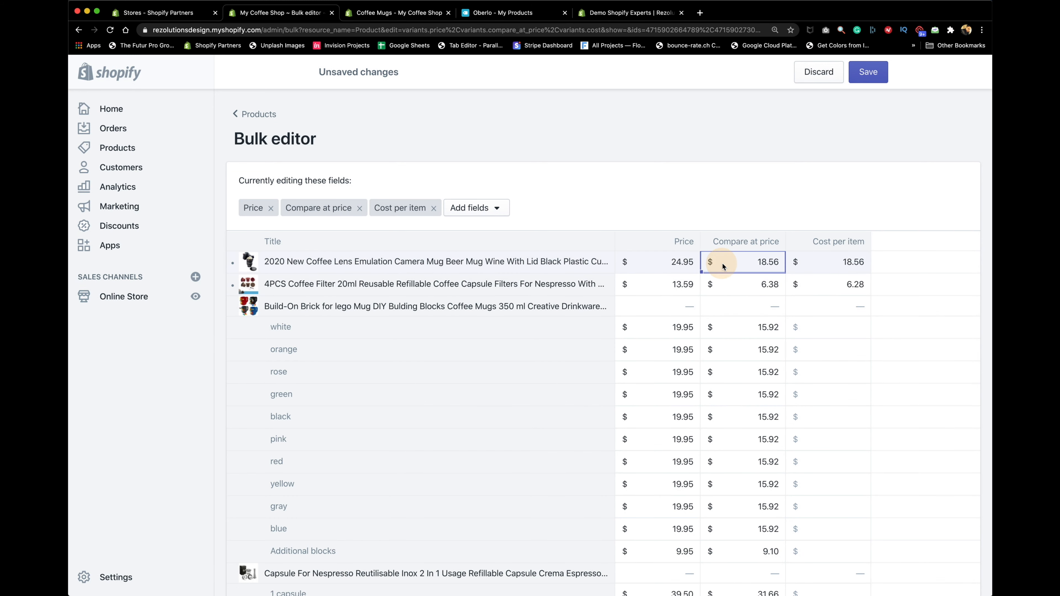
left_click(736, 333)
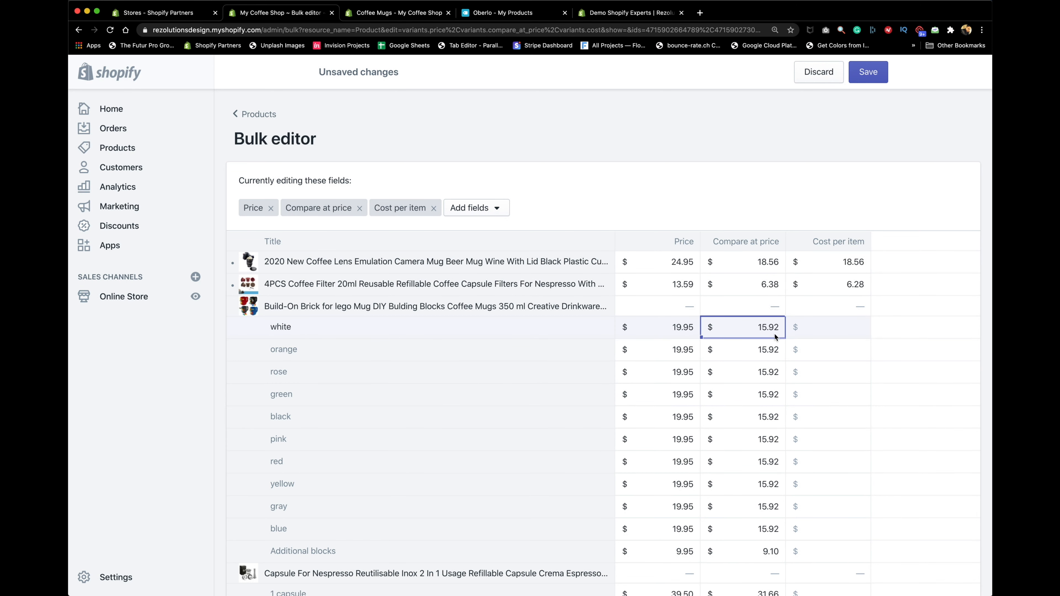
left_click(818, 332)
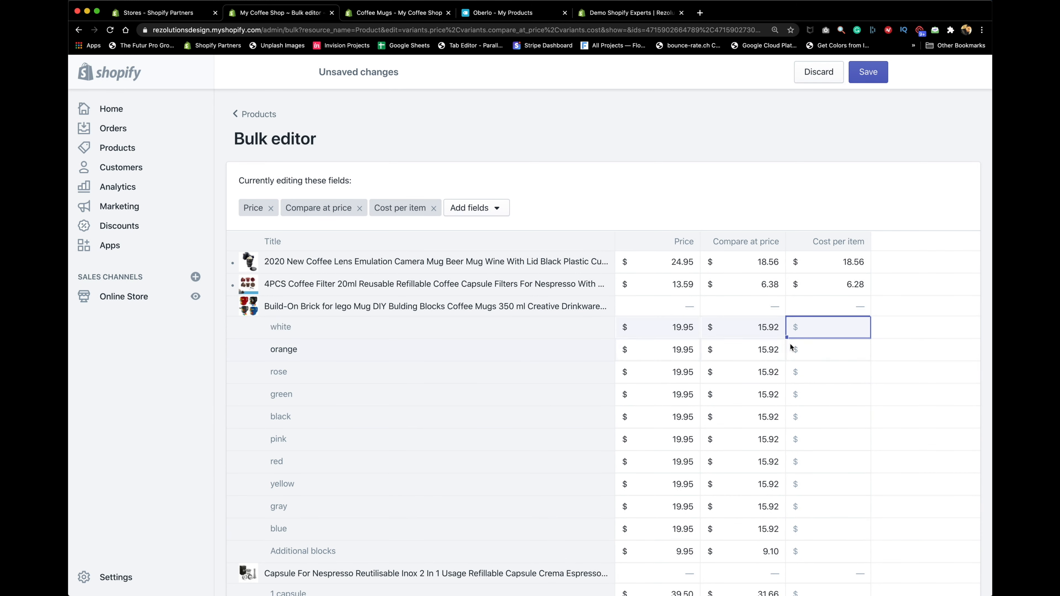
left_click_drag(787, 338, 792, 530)
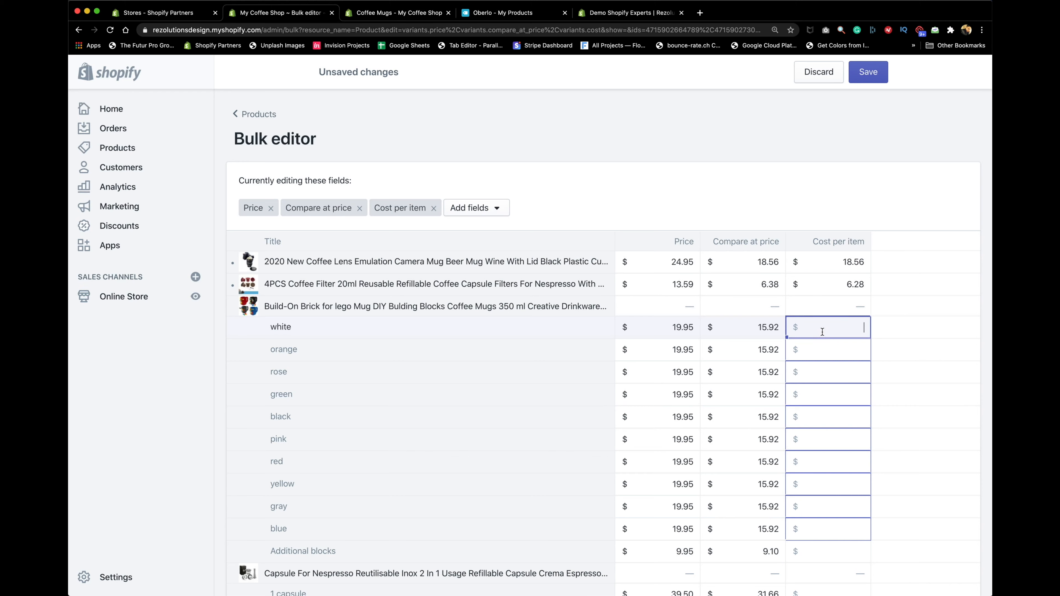
type("15.92")
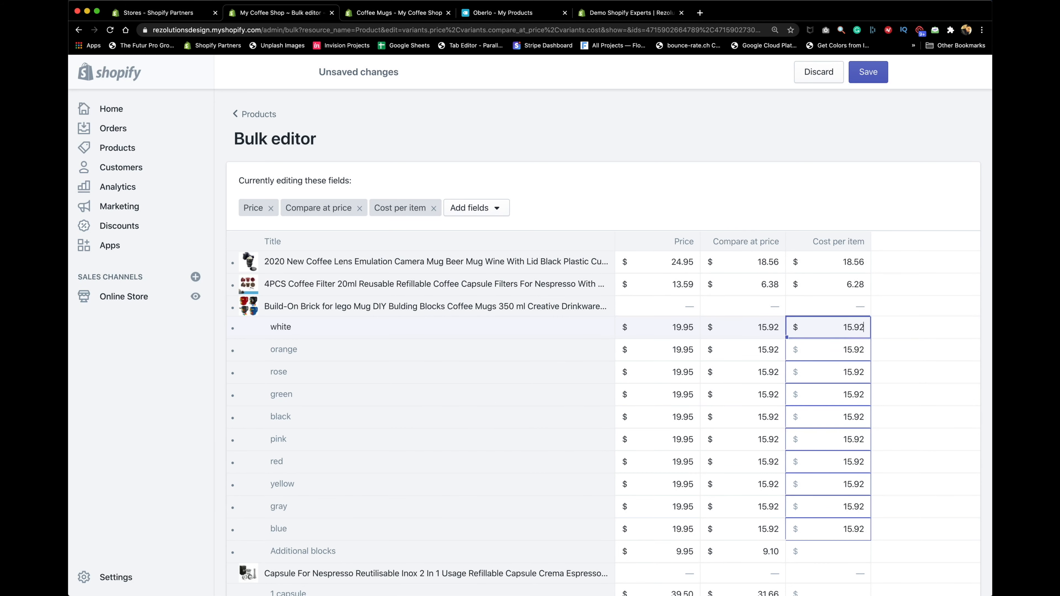
left_click(777, 180)
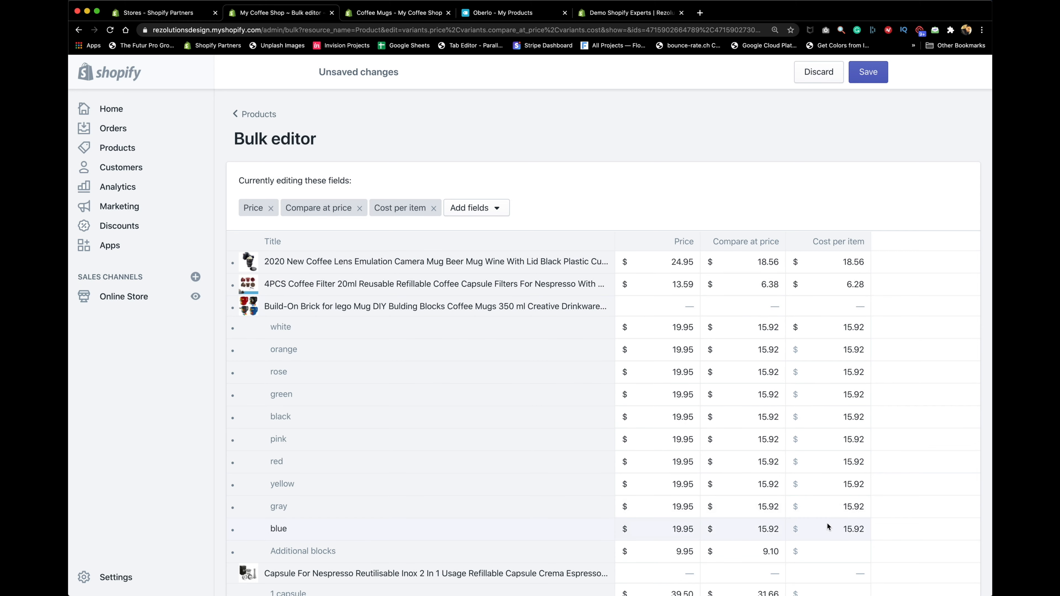
left_click(825, 560)
type("9.10")
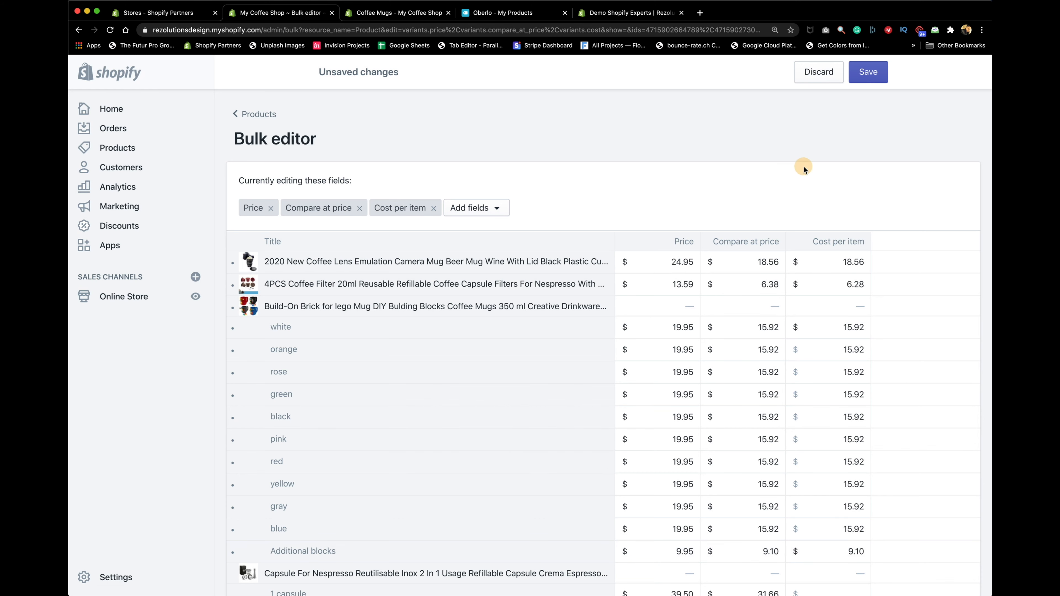
- Clear the compare-at prices from the camera lens mug down through the Build-On Brick mug's Additional blocks variant and save the changes
left_click(738, 263)
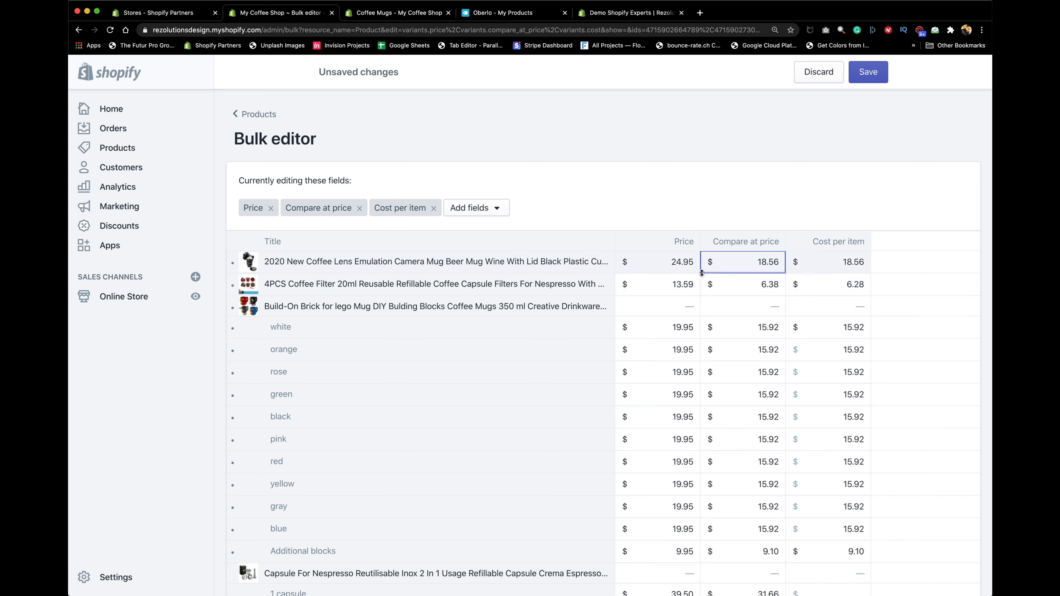
left_click_drag(701, 273, 706, 551)
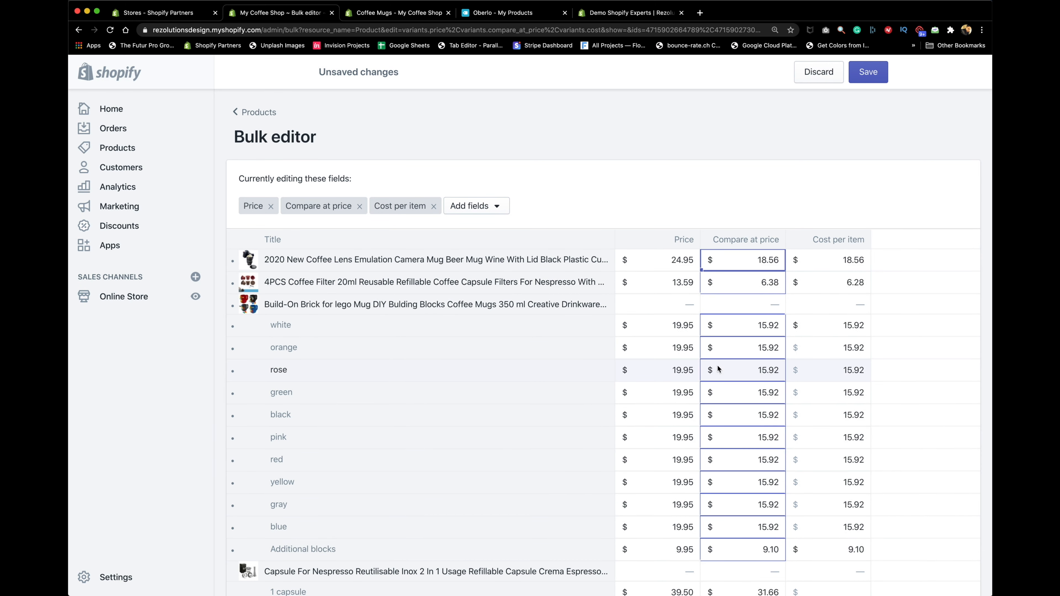
key("BackSpace")
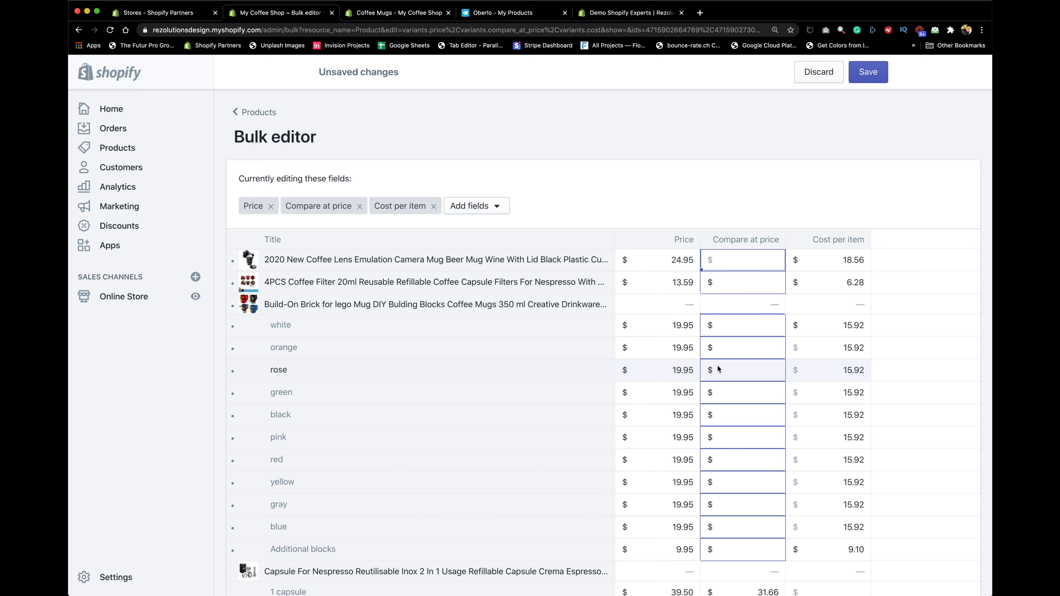
left_click(723, 204)
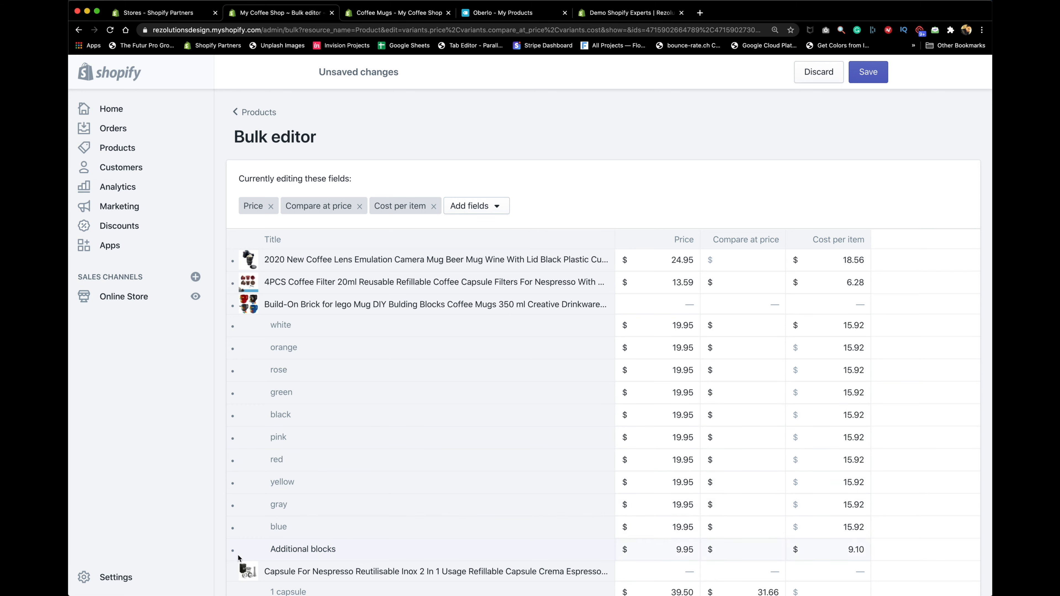
left_click(867, 76)
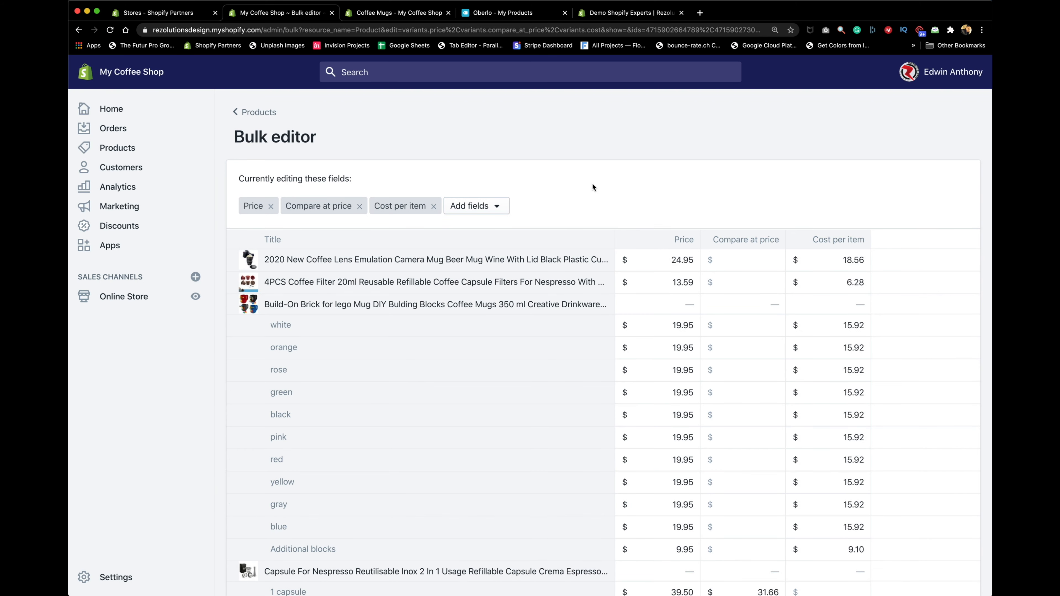
- Copy the 1 capsule variant's compare-at value of 31.66 into the cost per item of all Capsule For Nespresso variants through Light Yellow
scroll(595, 195, "down", 7)
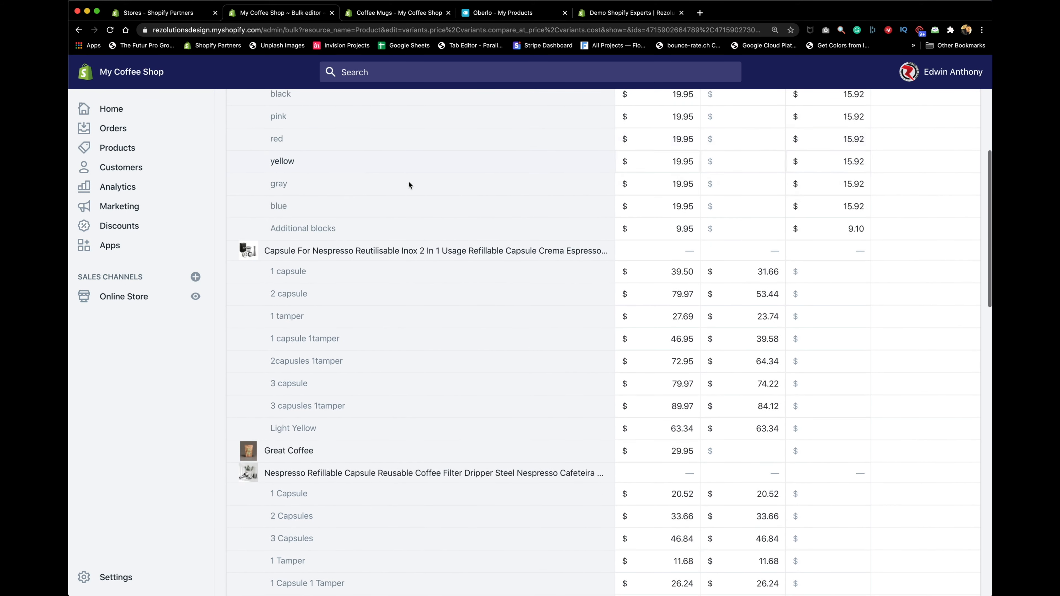
scroll(500, 237, "down", 2)
scroll(501, 237, "down", 6)
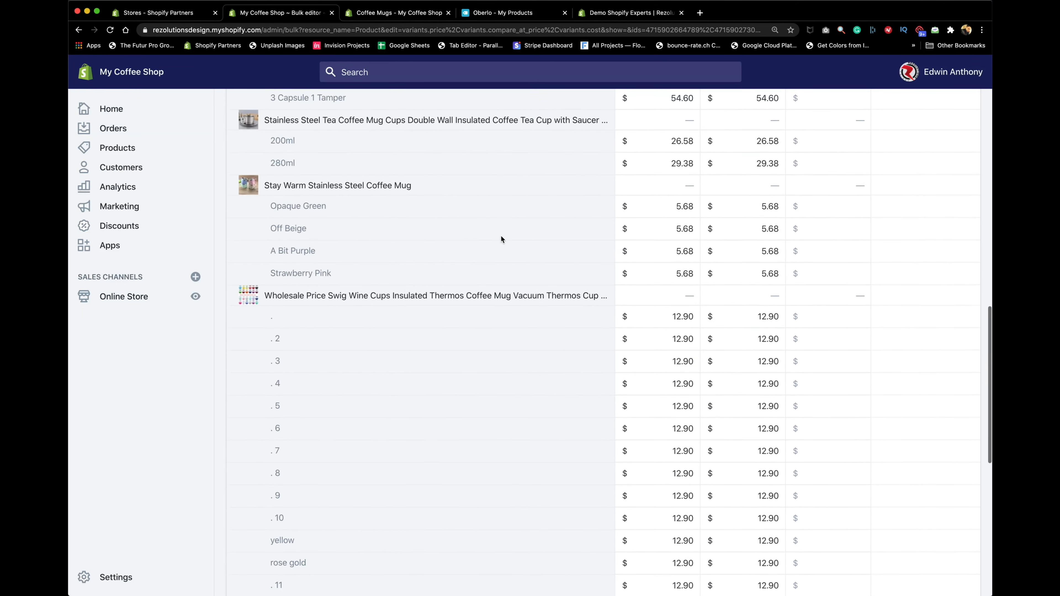
scroll(501, 237, "up", 13)
scroll(503, 239, "up", 1)
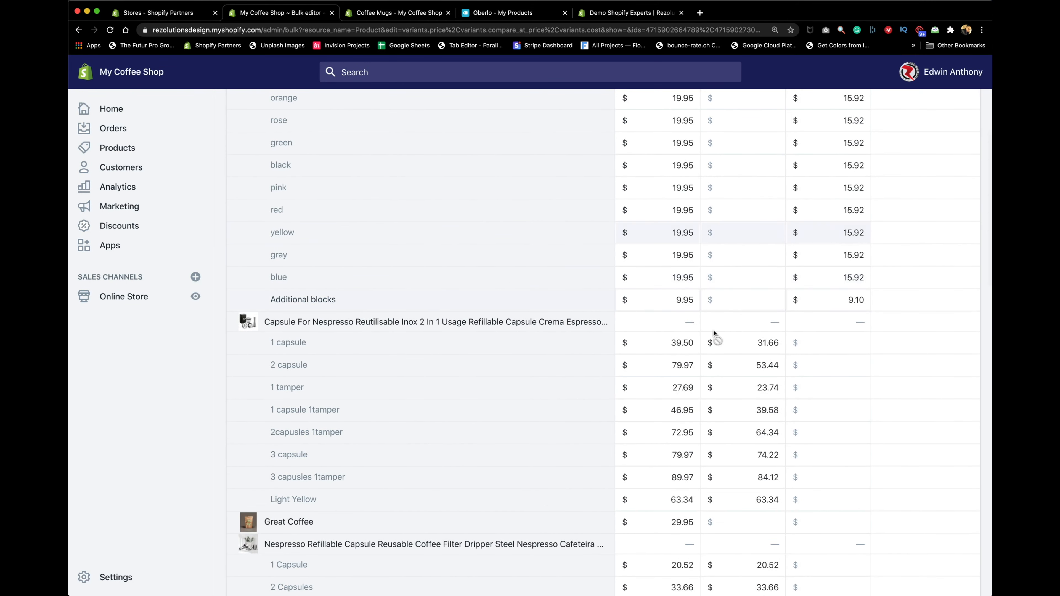
left_click(818, 346)
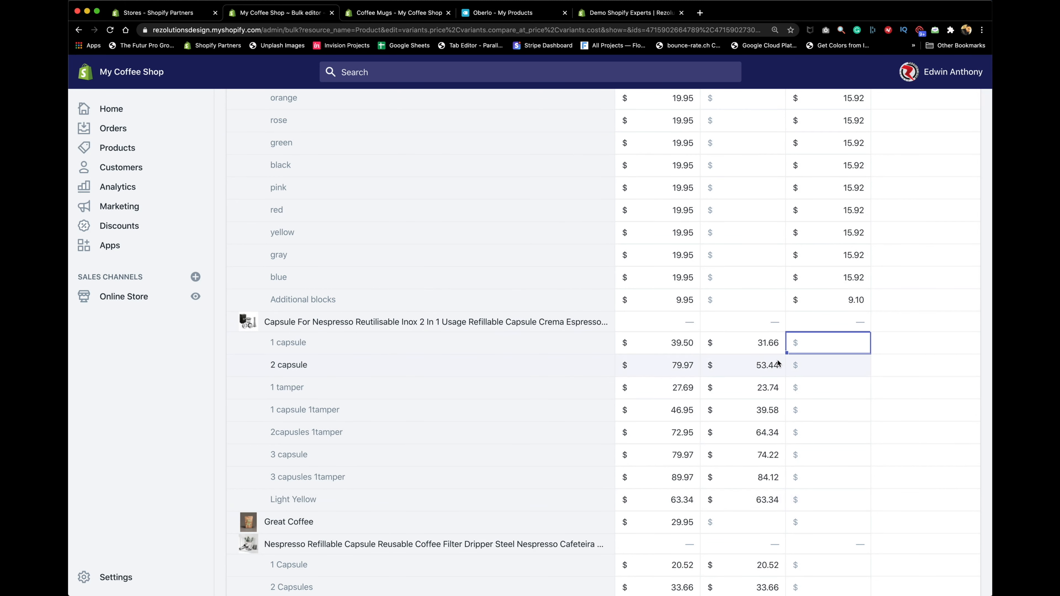
left_click(731, 342)
left_click_drag(701, 353, 706, 498)
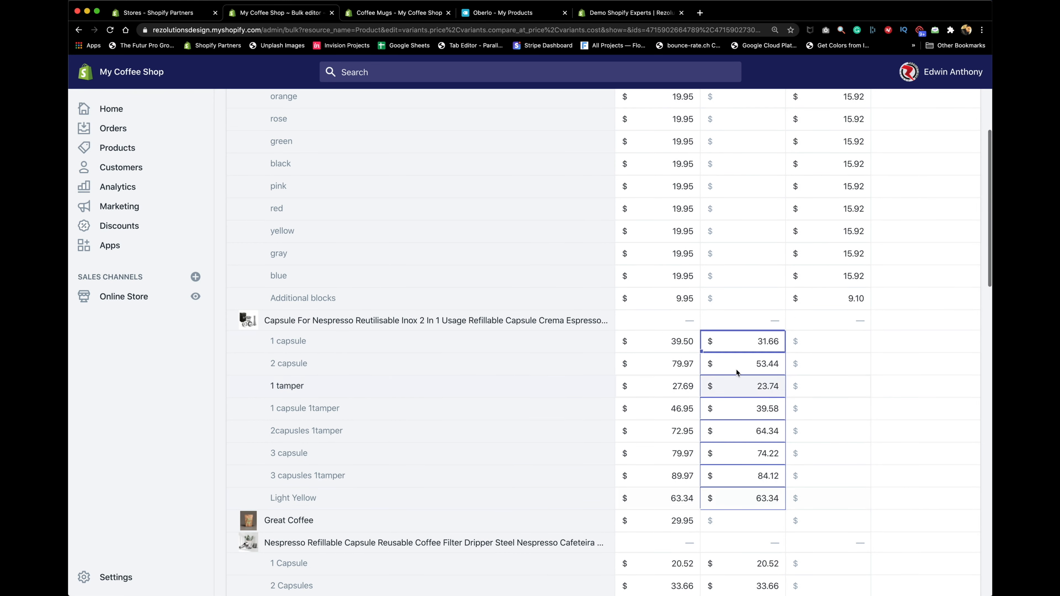
left_click(736, 344)
key("super+c")
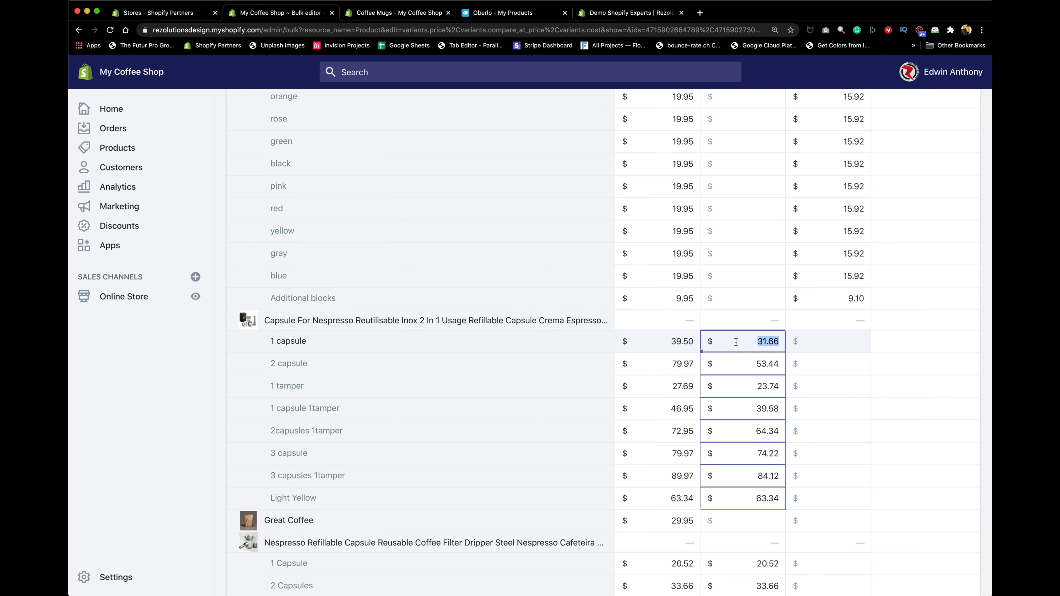
left_click(811, 345)
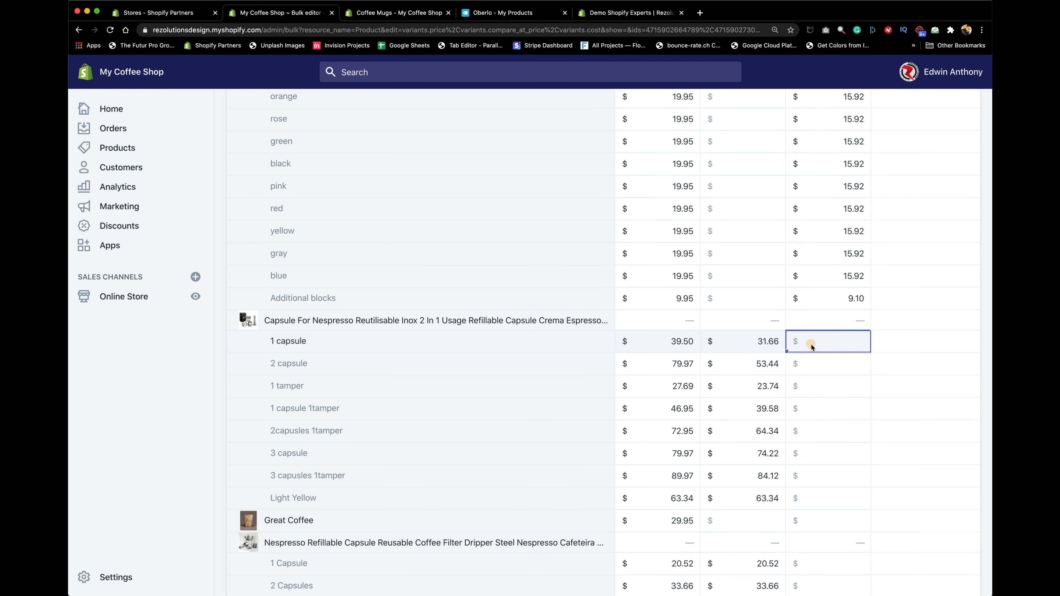
left_click_drag(788, 352, 786, 504)
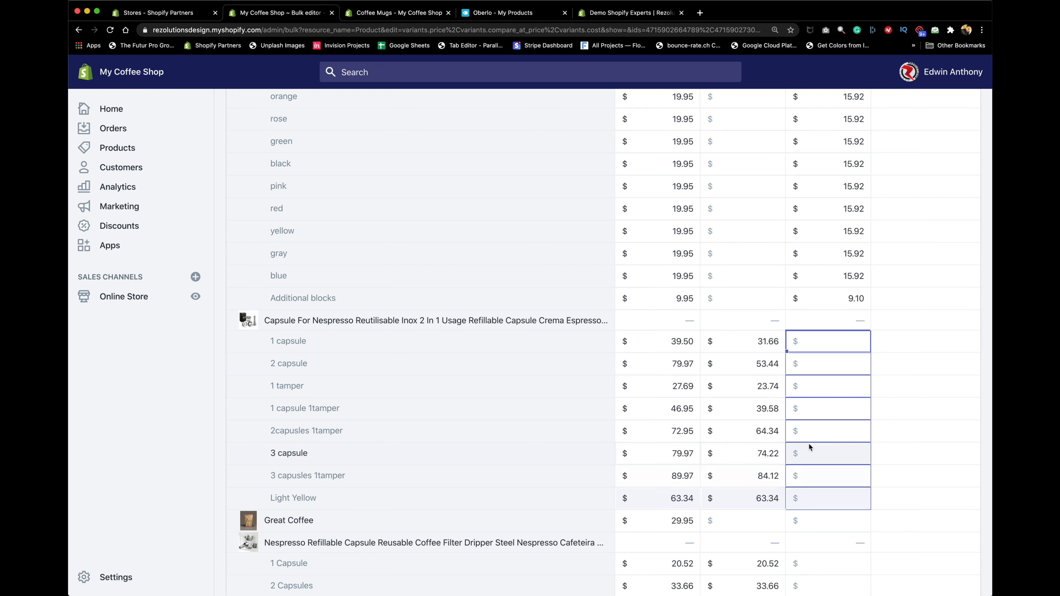
key("super+v")
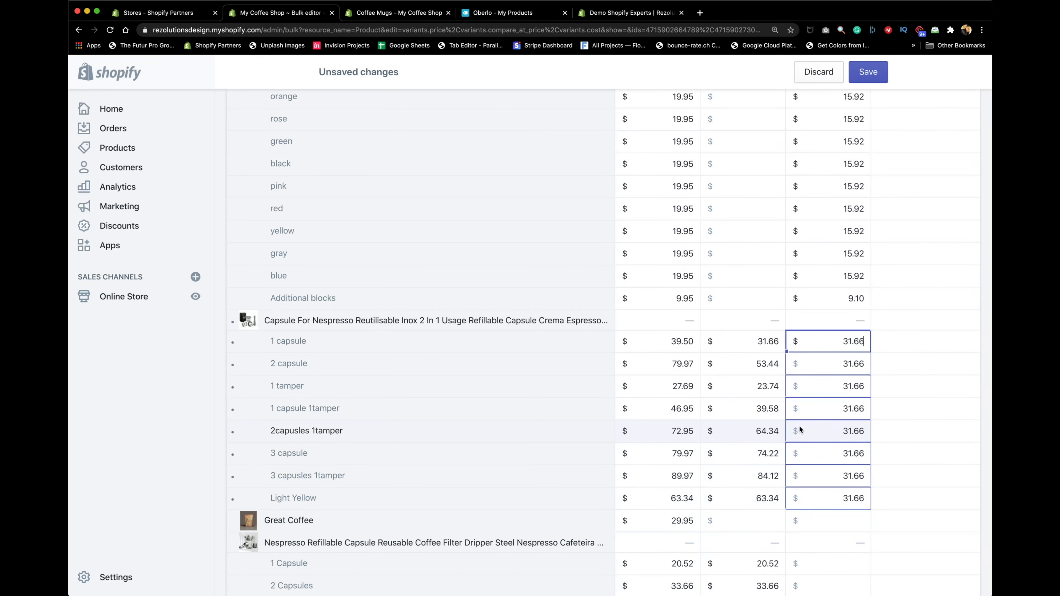
- Set the cost per item of the Capsule For Nespresso's 2 capsule variant to 53.44
left_click(816, 369)
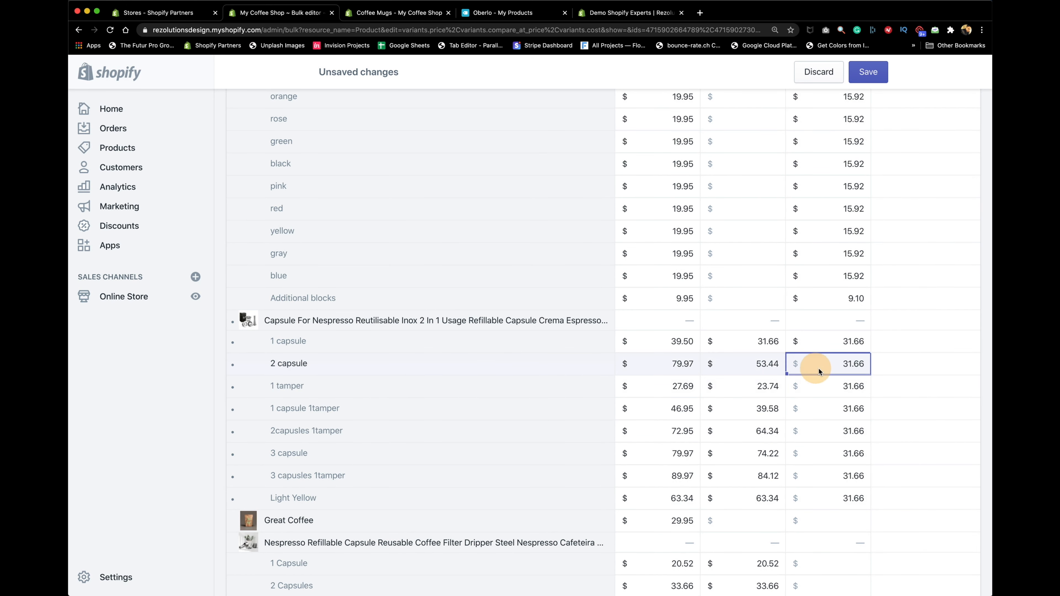
key("BackSpace")
type("53.44")
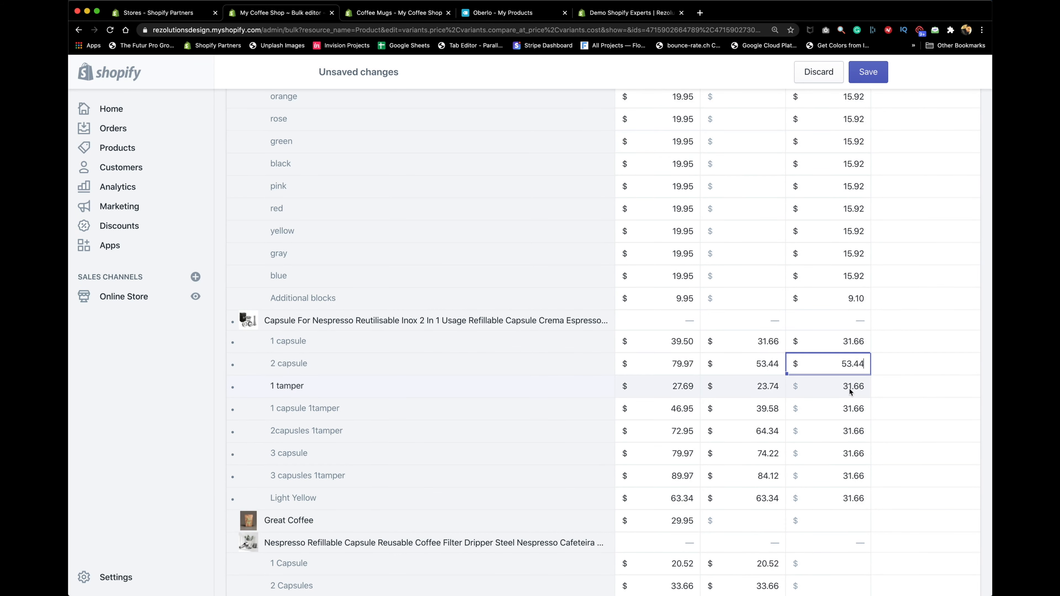
left_click(849, 389)
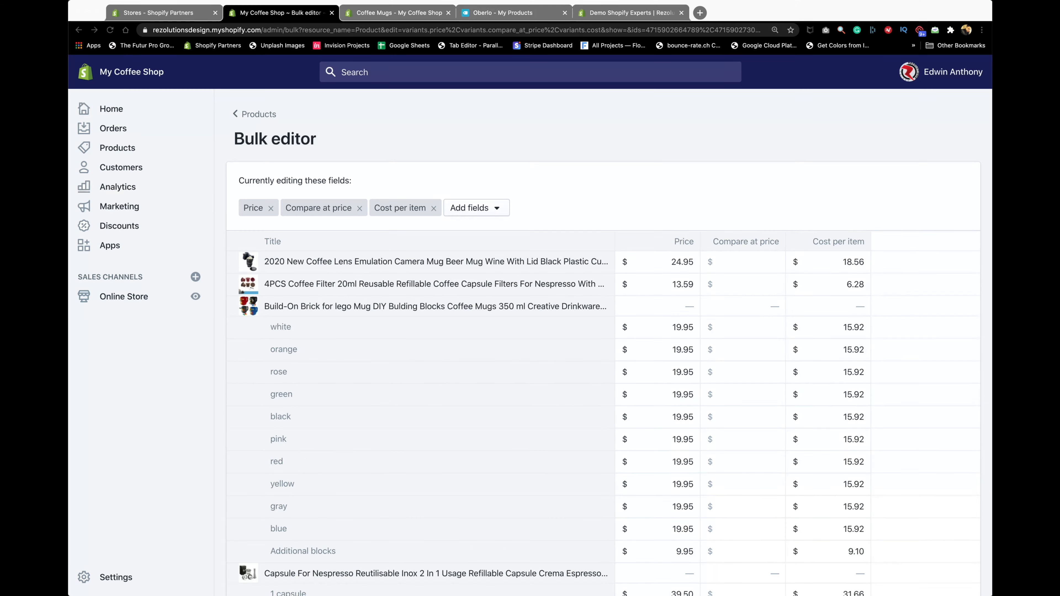
- Review the updated pricing rows and add the Tags field to the bulk editor
scroll(503, 443, "down", 10)
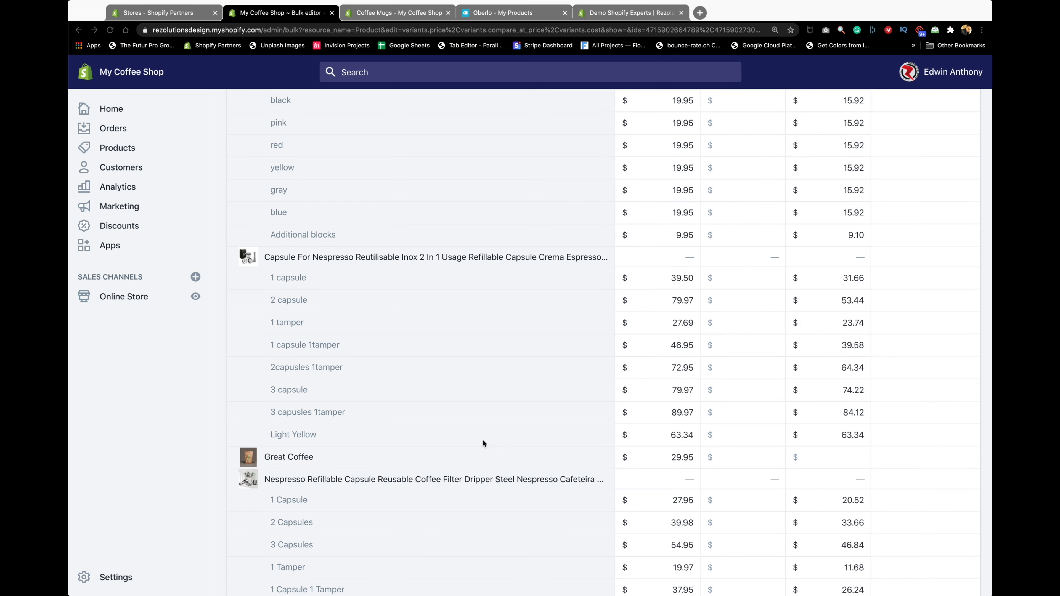
scroll(570, 461, "up", 10)
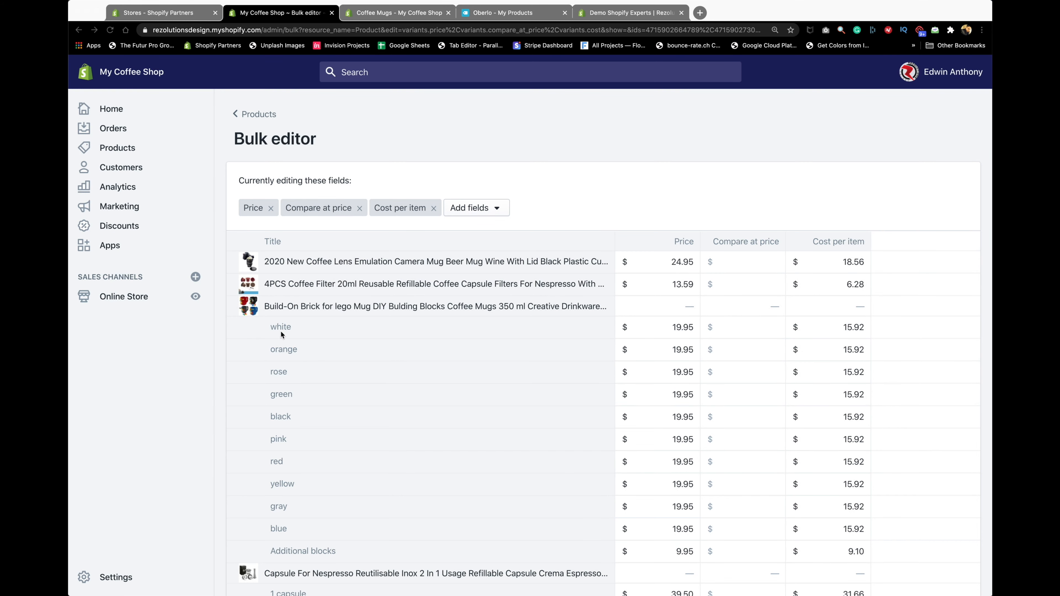
left_click(494, 206)
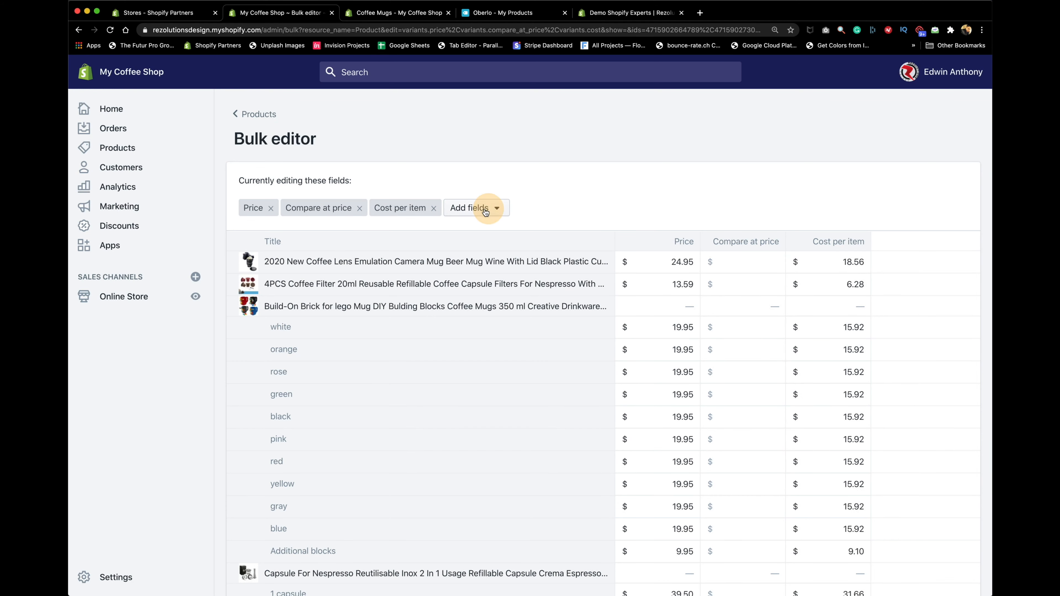
left_click(442, 237)
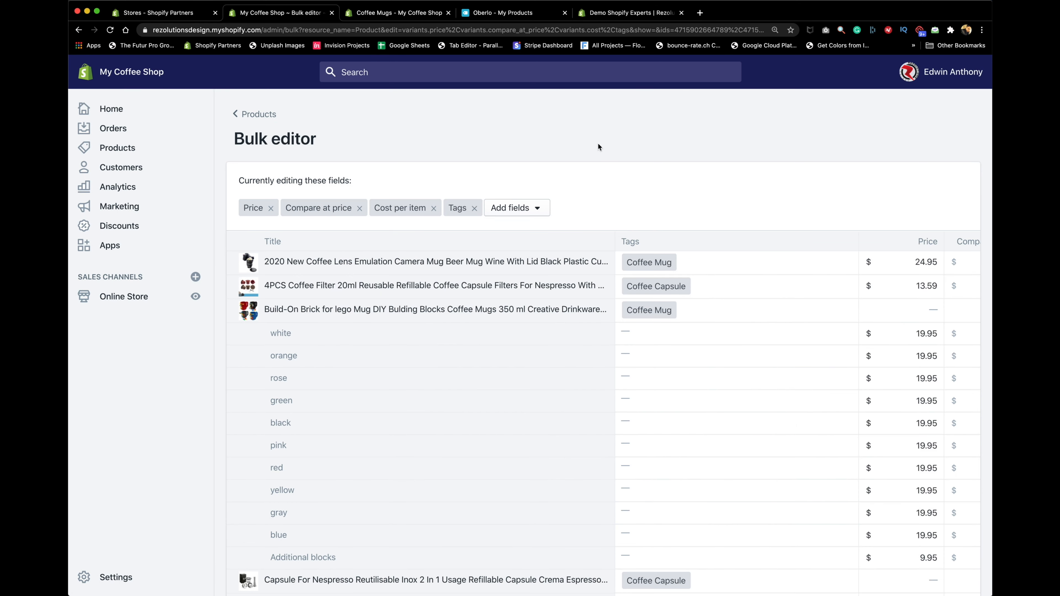
- Look through the tags of all products in the bulk editor to check which ones are missing or need changing
scroll(701, 387, "down", 5)
scroll(701, 387, "down", 2)
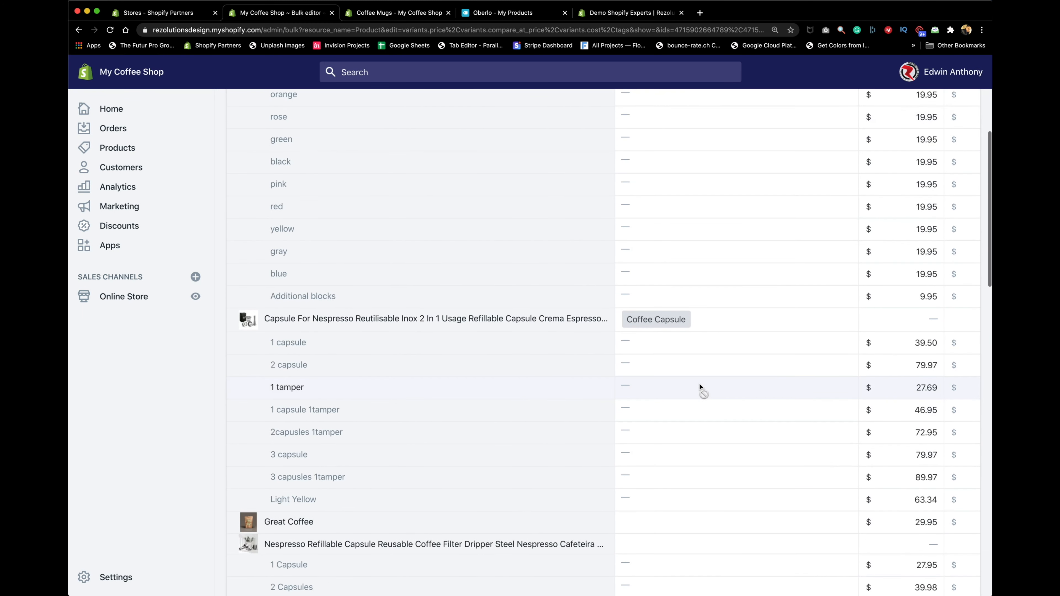
scroll(700, 387, "down", 2)
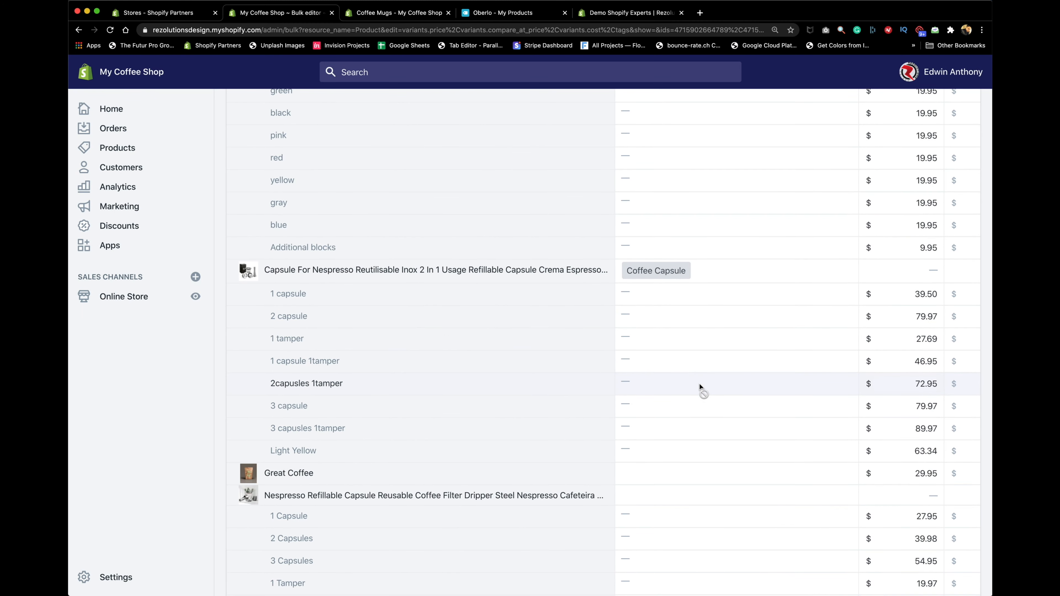
scroll(700, 386, "down", 1)
scroll(745, 457, "down", 6)
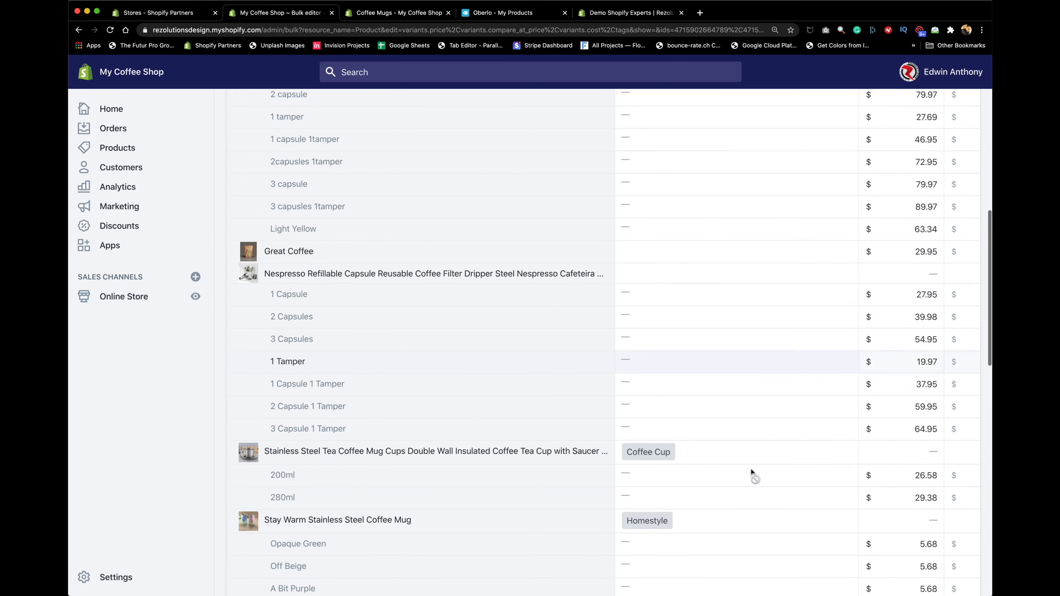
scroll(750, 470, "up", 5)
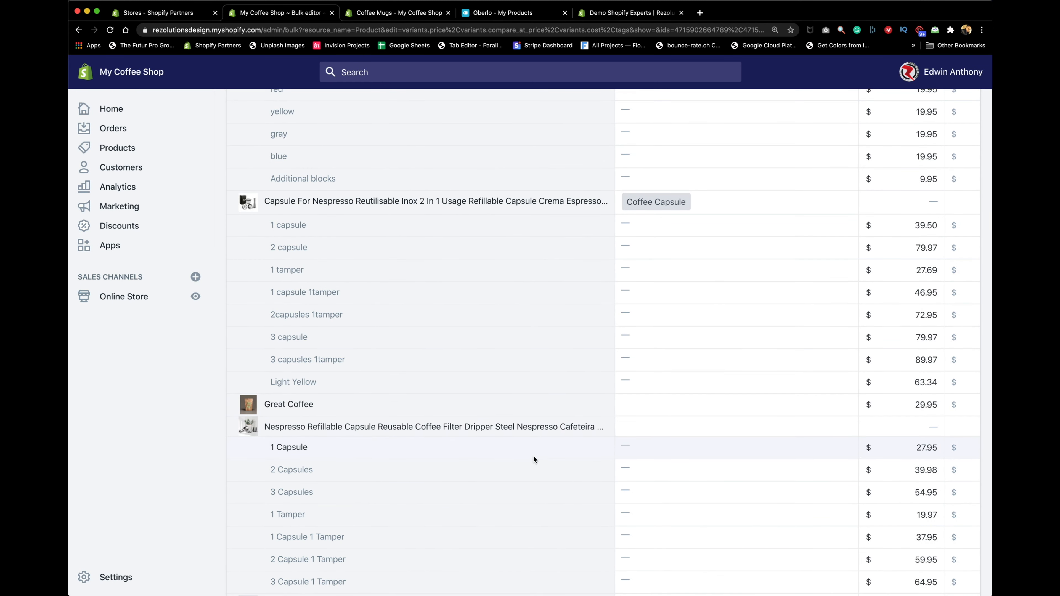
scroll(533, 457, "down", 6)
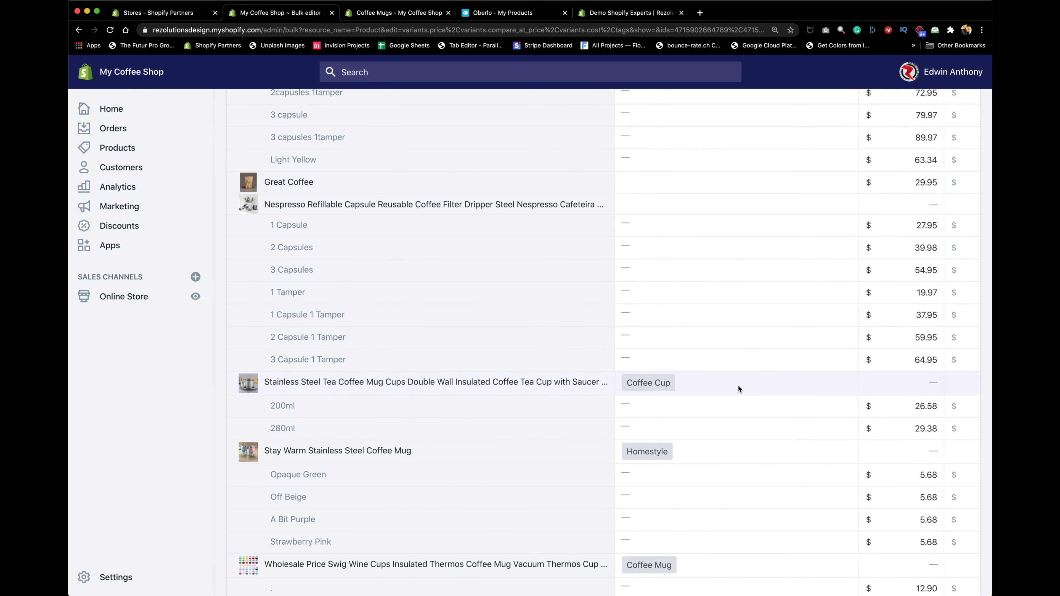
scroll(738, 385, "up", 4)
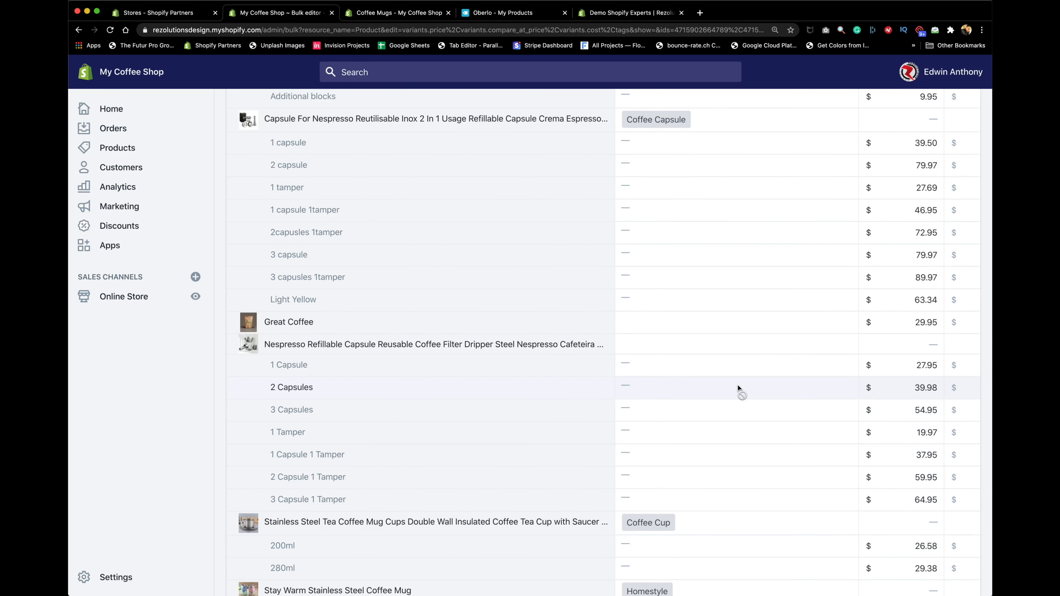
scroll(738, 385, "down", 7)
scroll(738, 385, "down", 11)
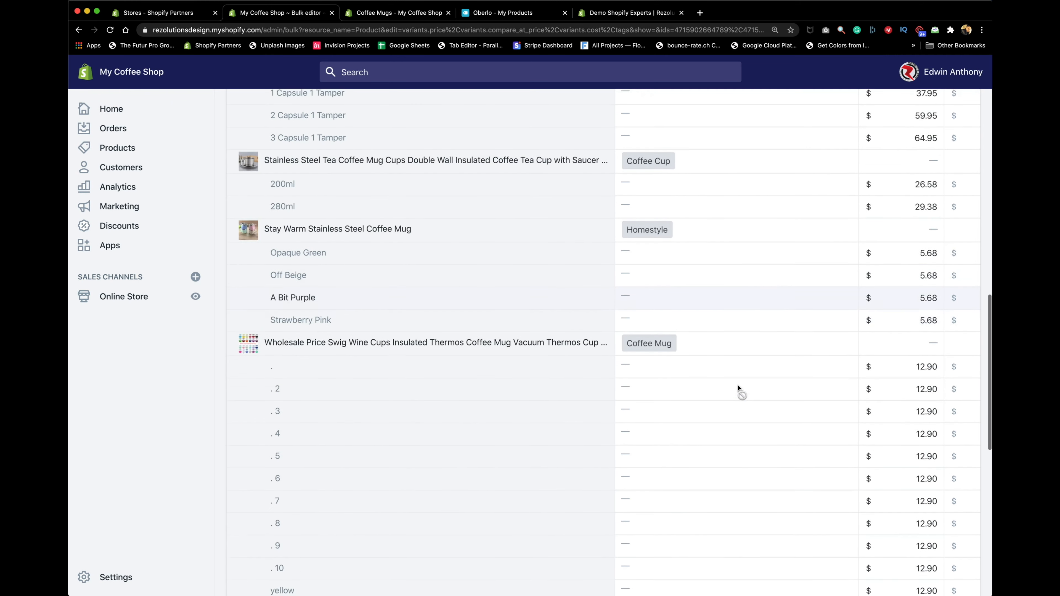
scroll(737, 385, "down", 3)
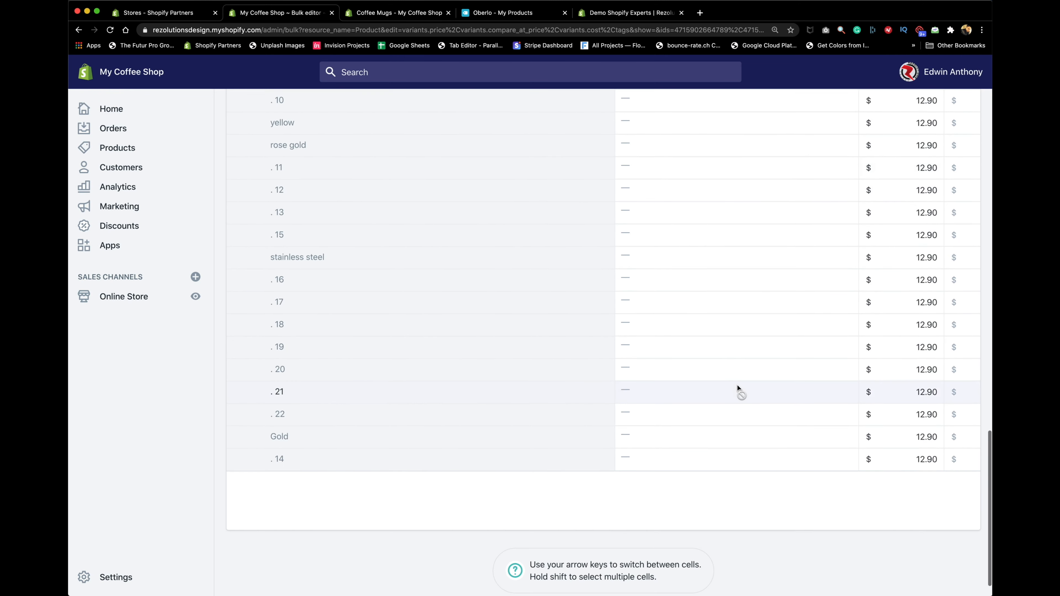
scroll(737, 385, "up", 13)
scroll(737, 385, "up", 10)
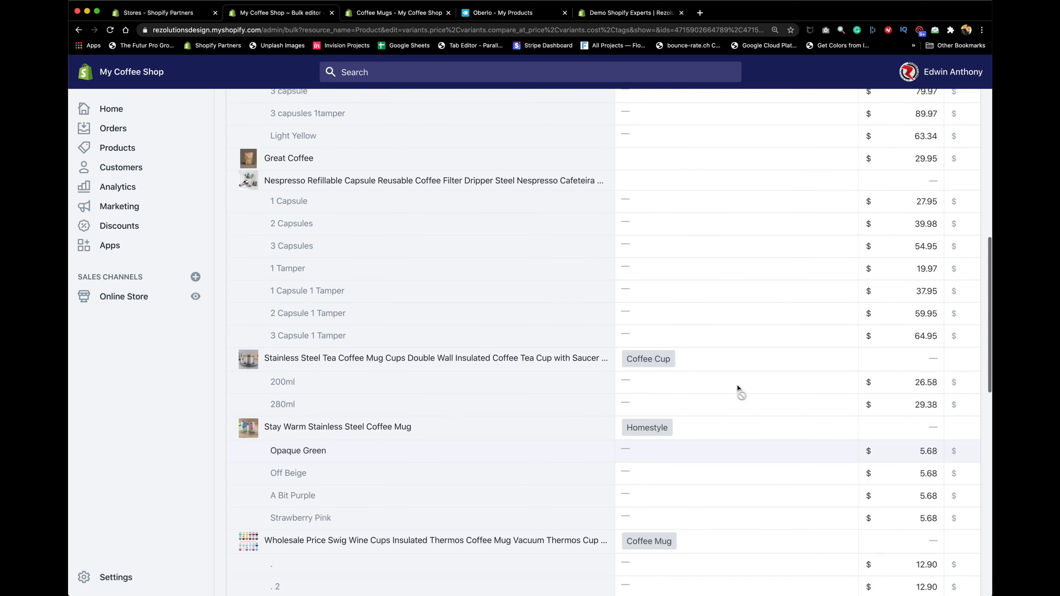
scroll(738, 385, "up", 2)
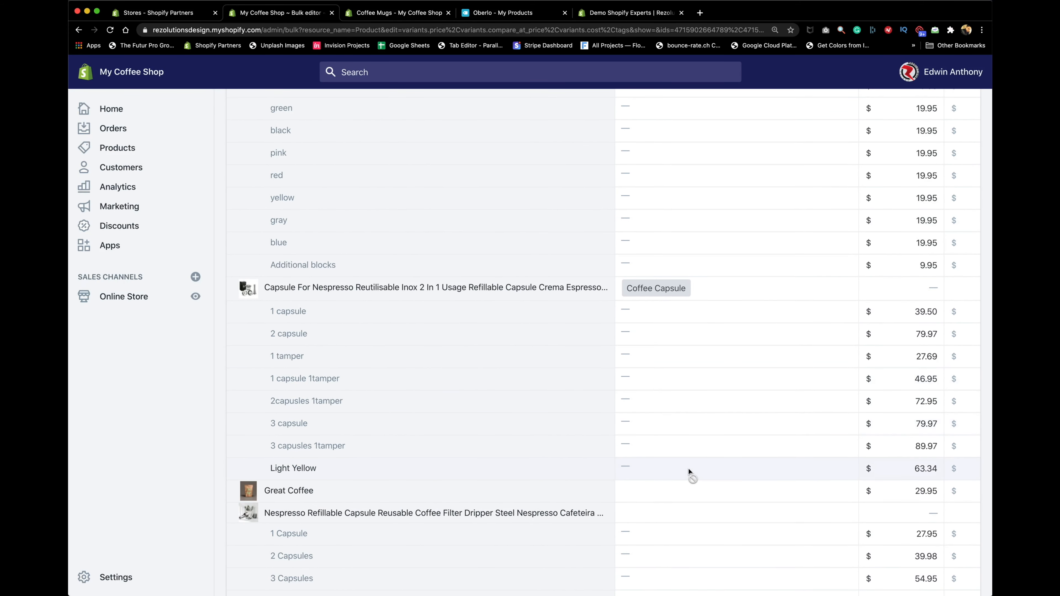
- Assign the existing Coffee Capsule tag to the Nespresso Refillable Capsule Reusable Coffee Filter product
left_click(629, 516)
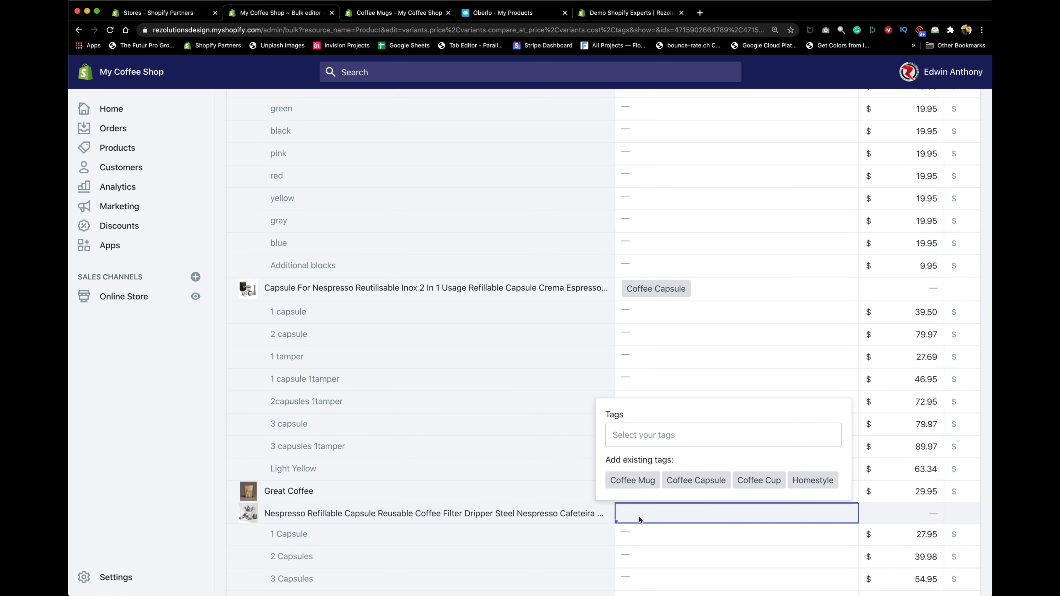
left_click(685, 484)
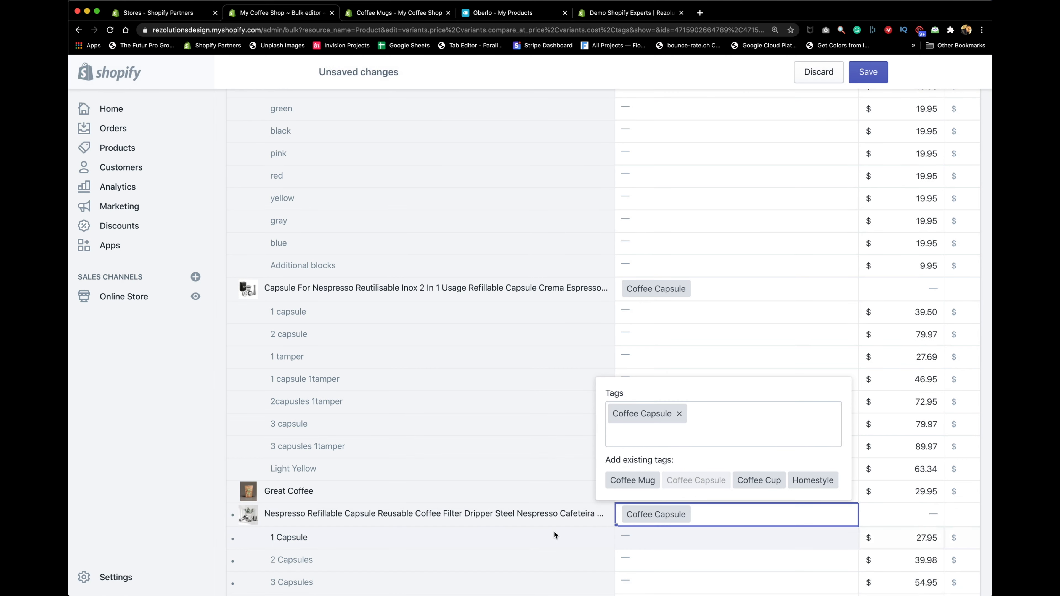
- Add the existing Coffee Mug tag to the Stay Warm Stainless Steel Coffee Mug product and save the bulk edits
scroll(570, 520, "down", 9)
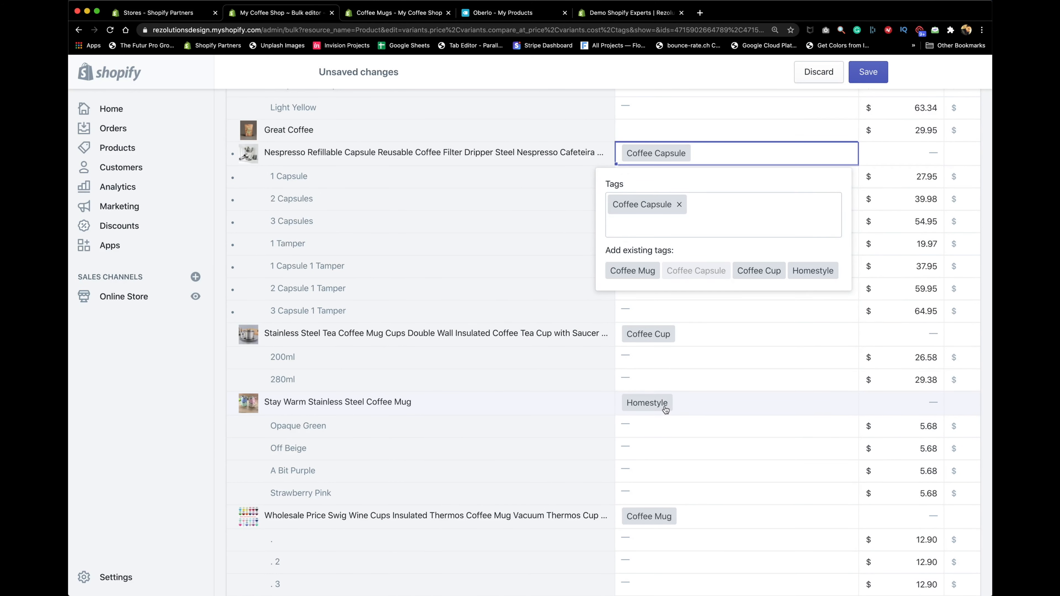
left_click(692, 408)
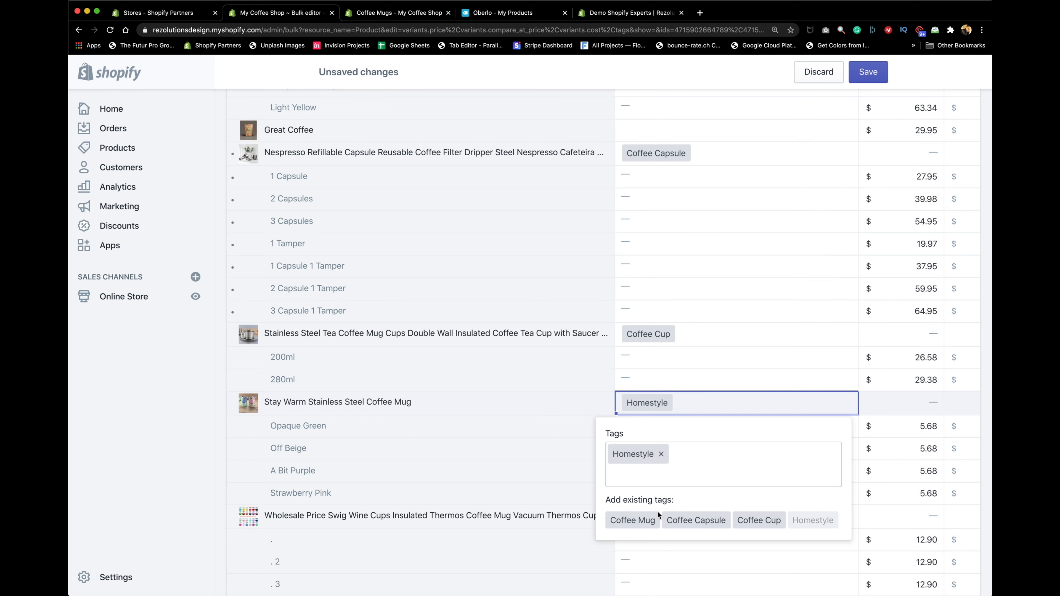
left_click(633, 520)
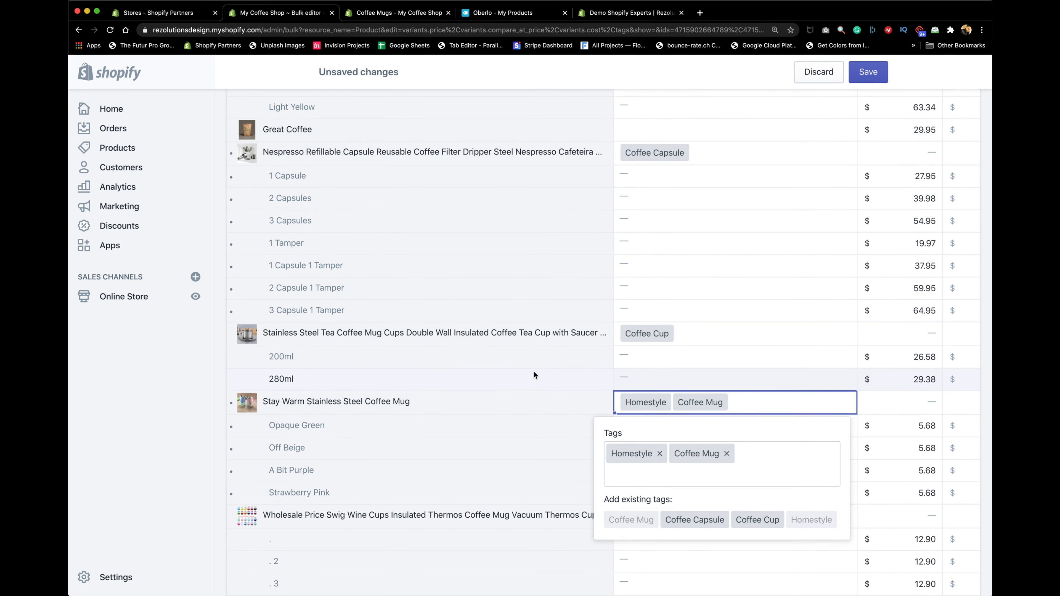
scroll(546, 377, "down", 5)
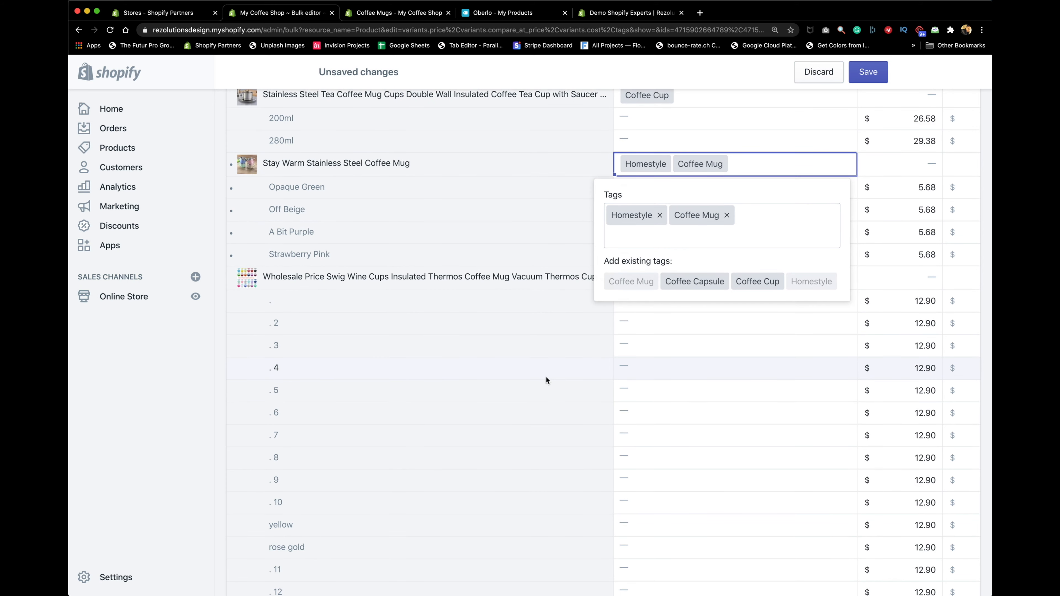
left_click(868, 71)
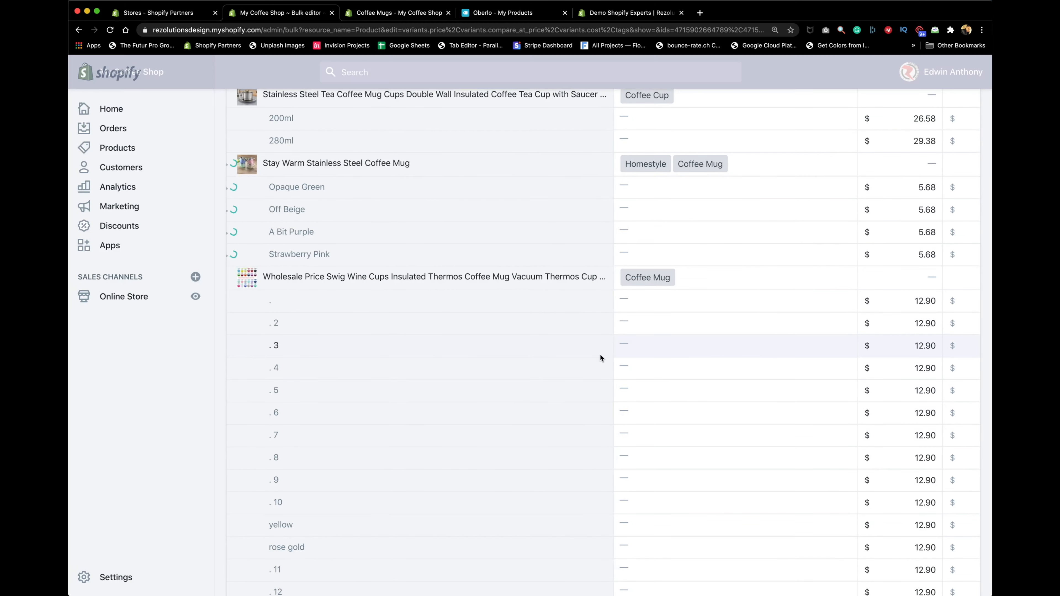
- Review the saved tags across the product rows and check which other fields can be added to the bulk editor
scroll(590, 286, "up", 9)
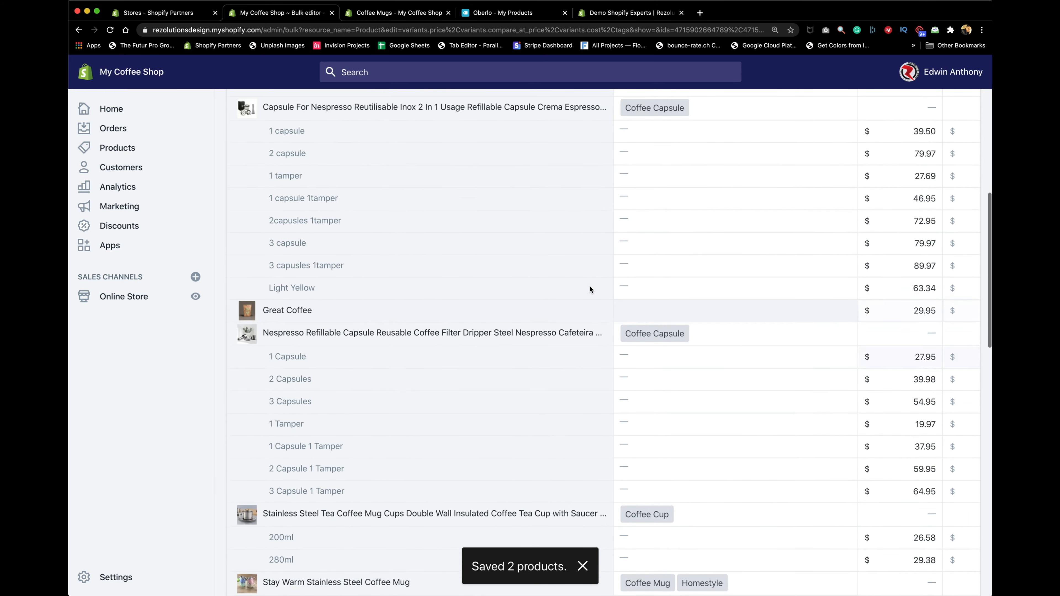
scroll(590, 286, "up", 10)
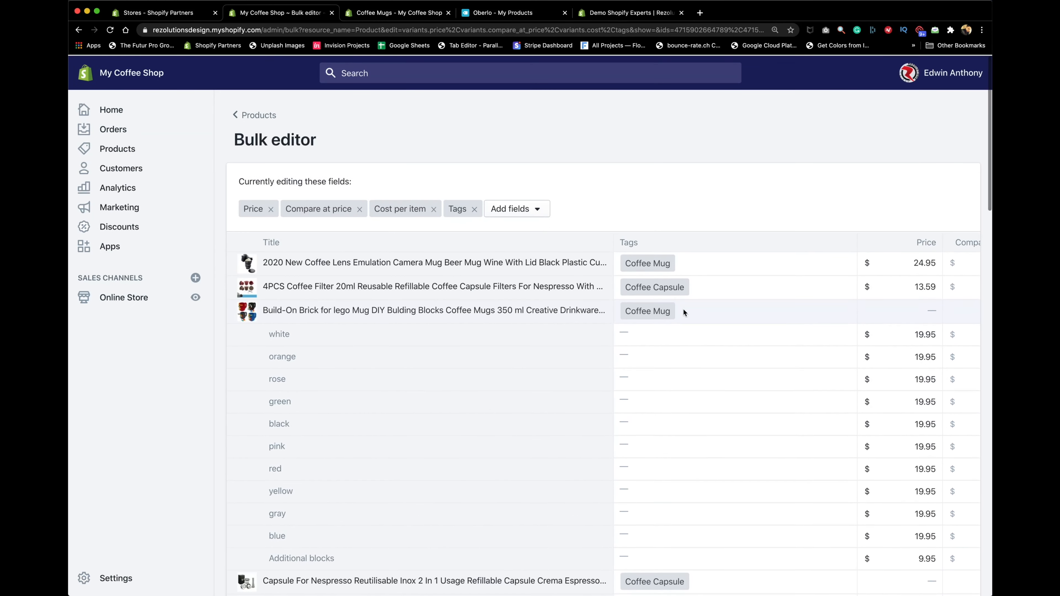
scroll(677, 314, "down", 1)
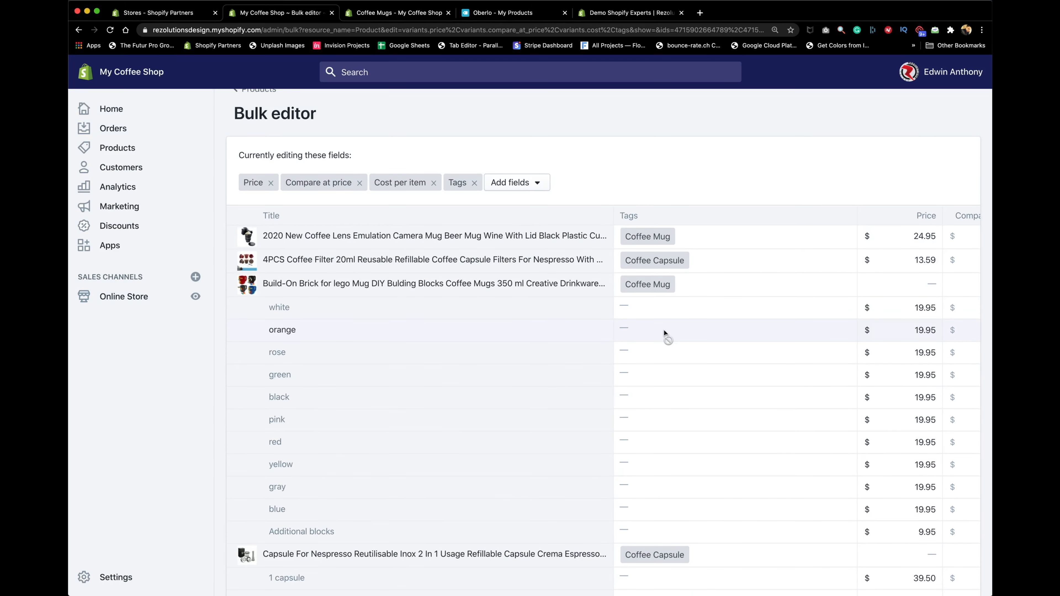
scroll(664, 332, "down", 2)
scroll(664, 332, "down", 2)
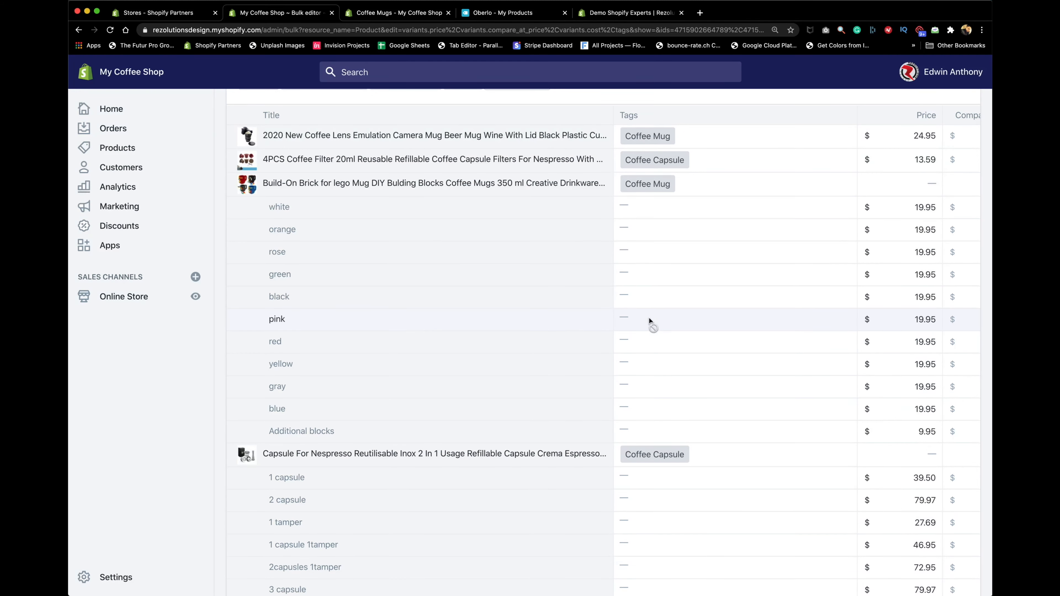
scroll(649, 318, "up", 5)
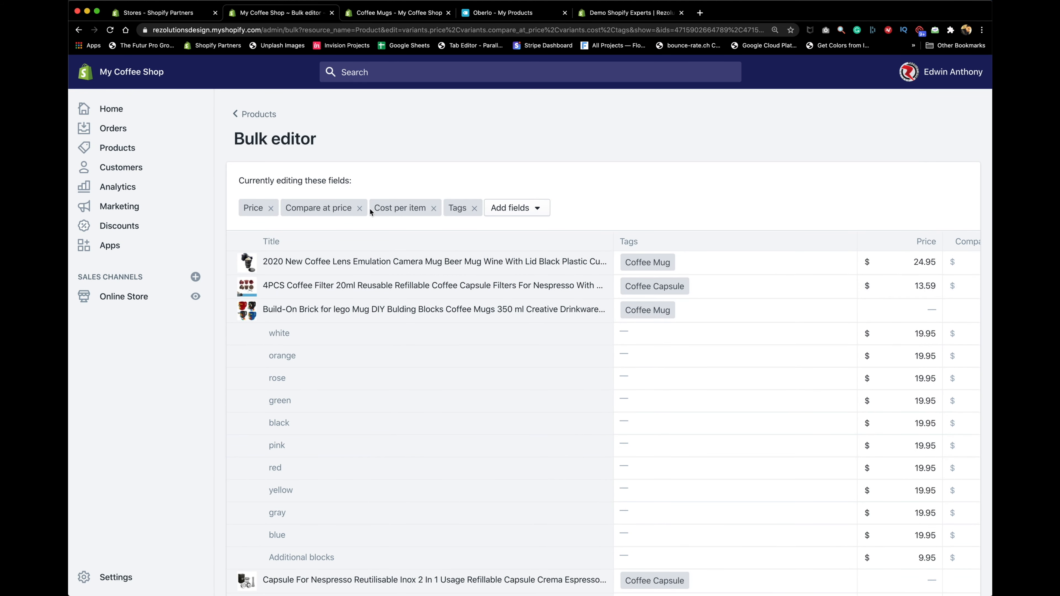
left_click(509, 208)
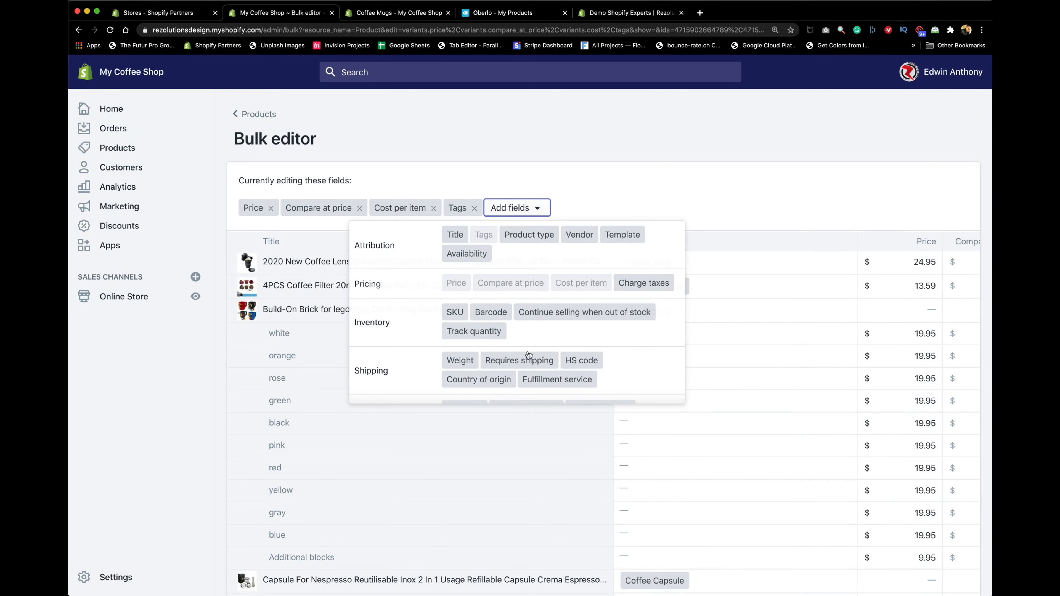
scroll(538, 359, "down", 1)
scroll(538, 358, "up", 1)
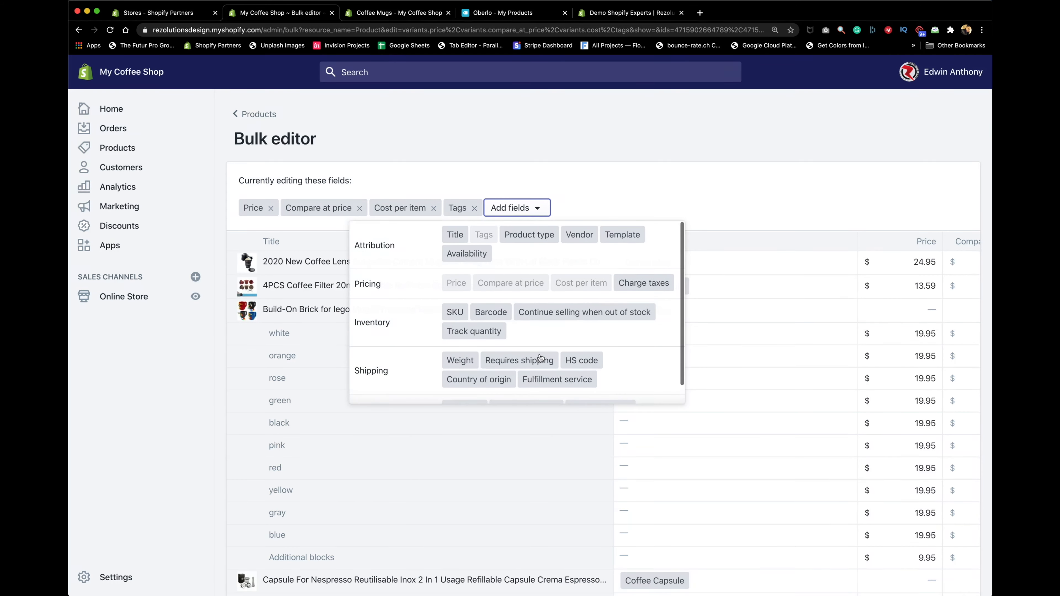
- Return to the product list and look through all product titles to find ones that need rewriting
left_click(257, 114)
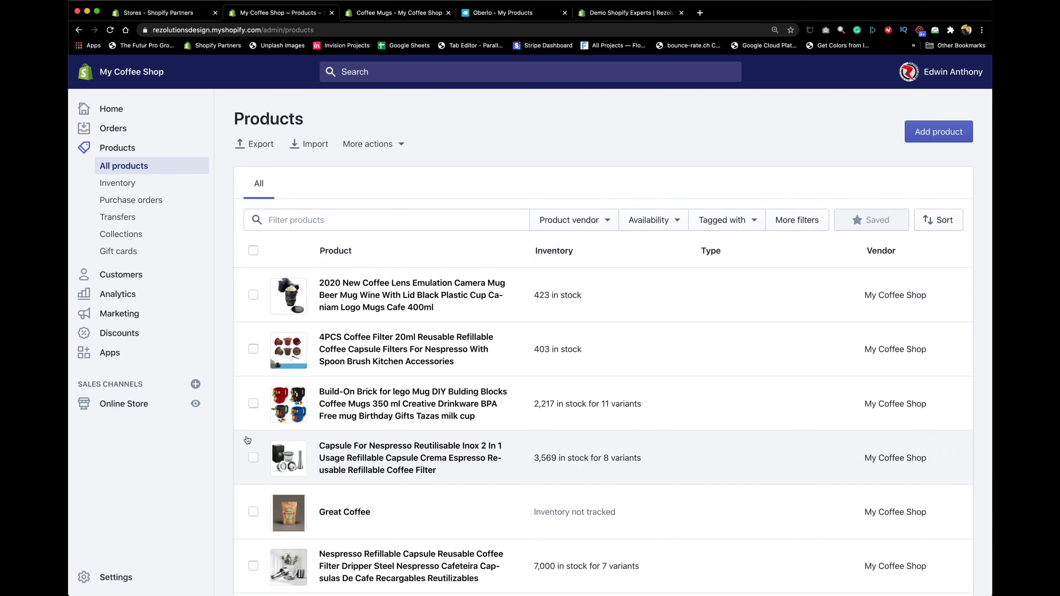
scroll(367, 433, "down", 6)
scroll(371, 448, "up", 4)
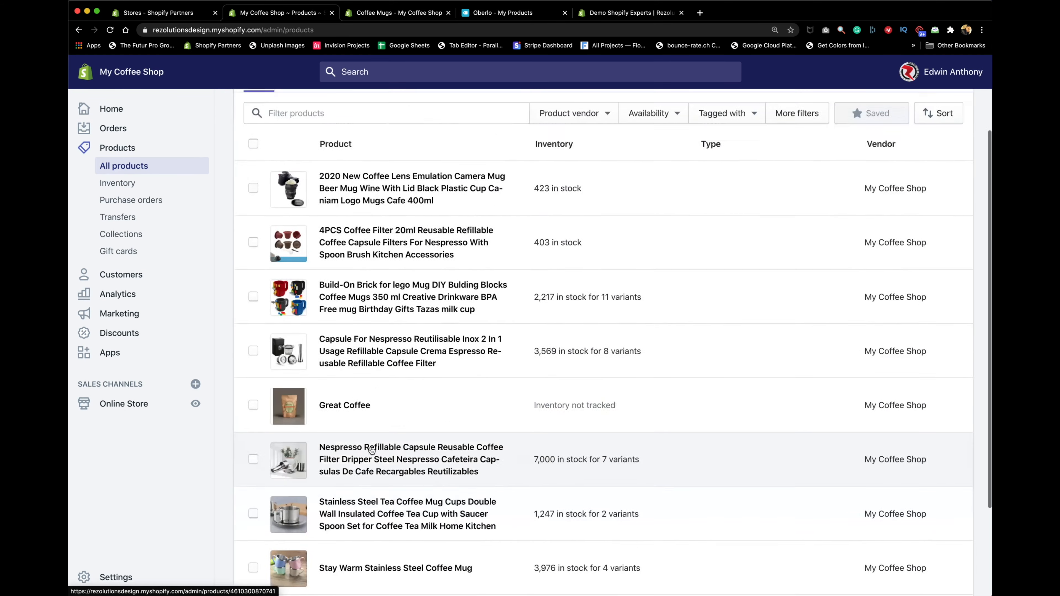
scroll(369, 447, "up", 2)
scroll(368, 443, "down", 6)
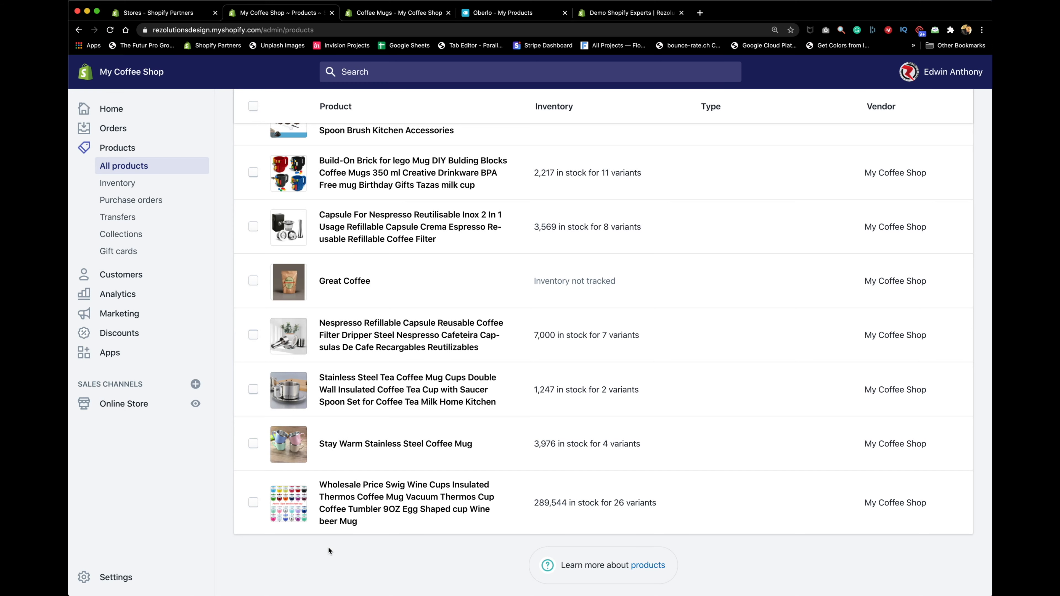
scroll(350, 493, "up", 5)
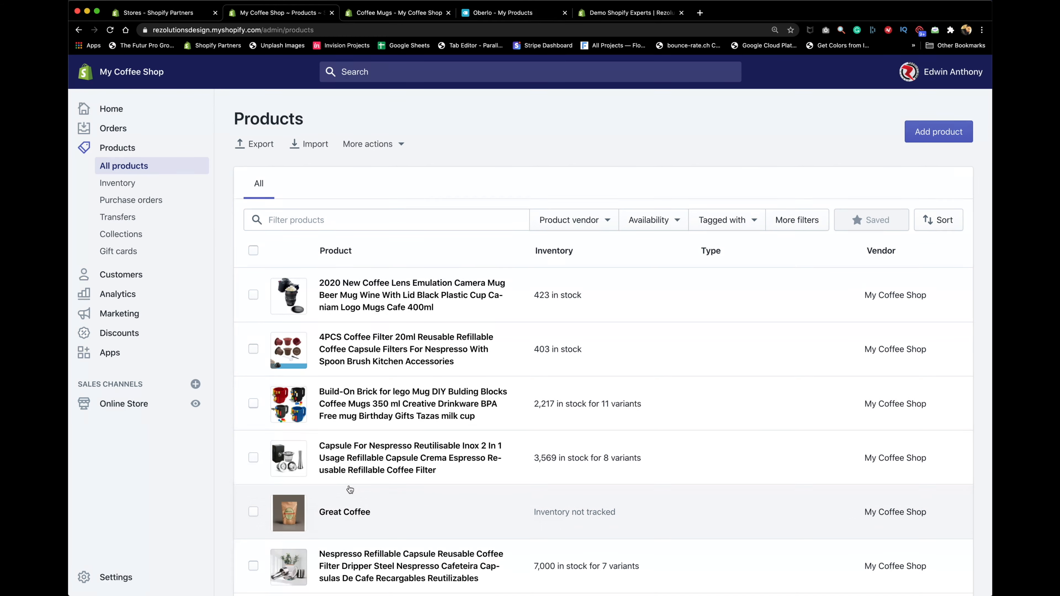
scroll(350, 489, "down", 5)
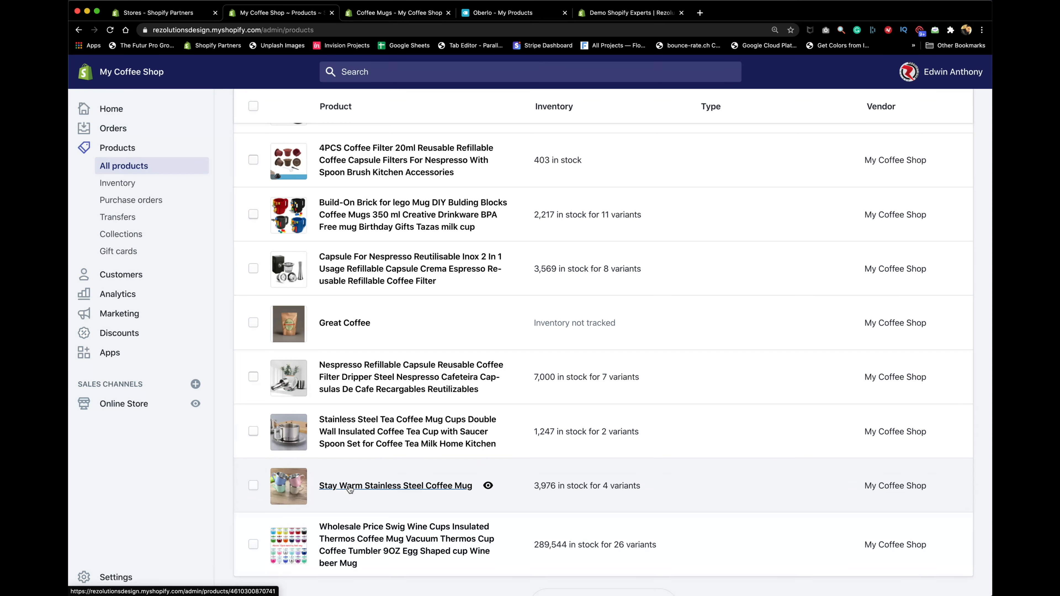
scroll(350, 489, "up", 5)
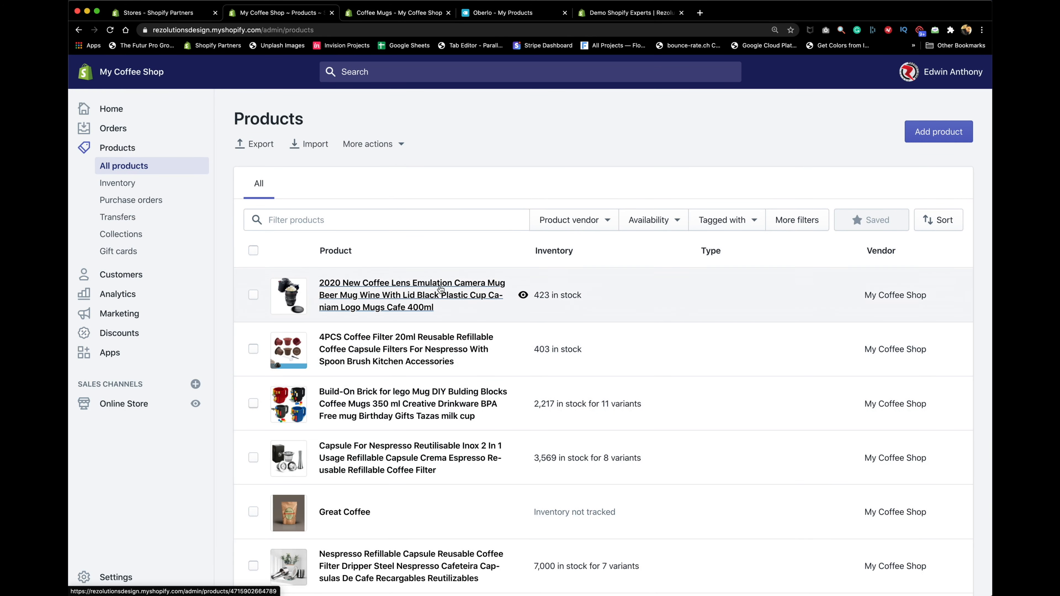
- Open the 2020 New Coffee Lens Emulation Camera Mug product and change its title to "Coffee Camera Lens Mug"
left_click(352, 287)
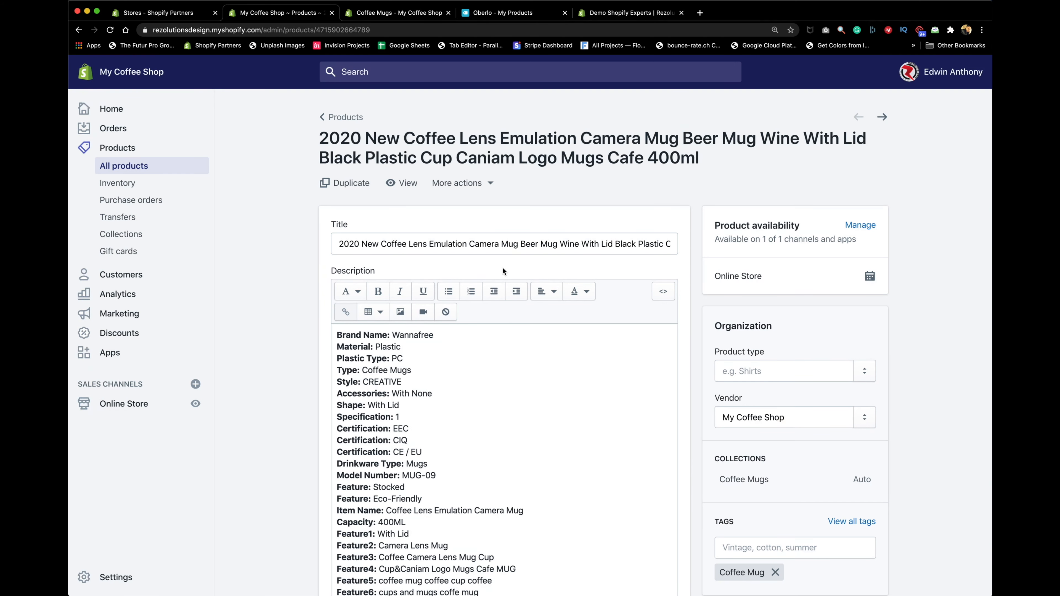
triple_click(434, 247)
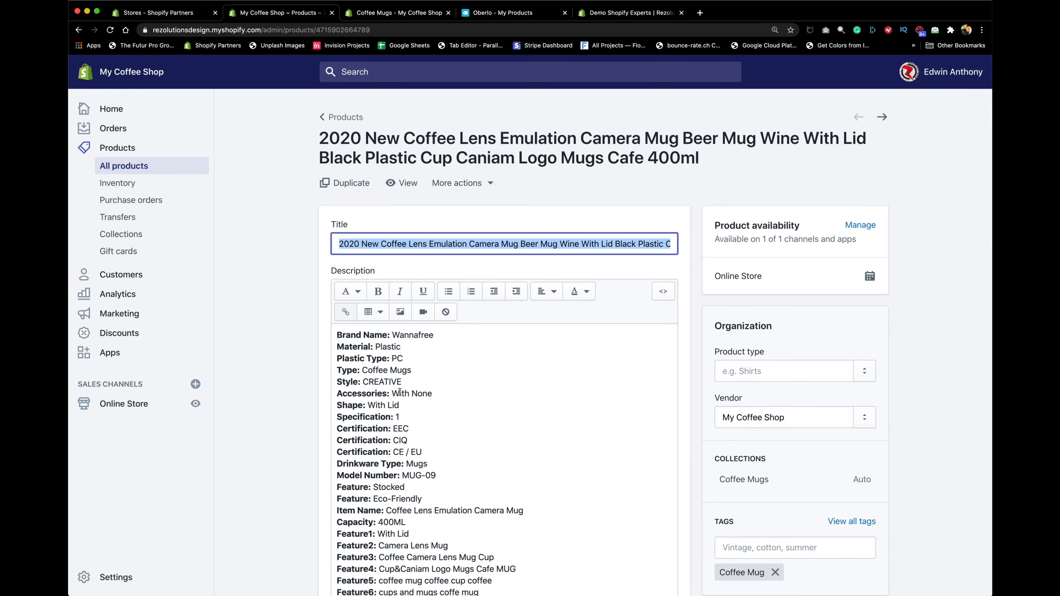
scroll(417, 417, "down", 10)
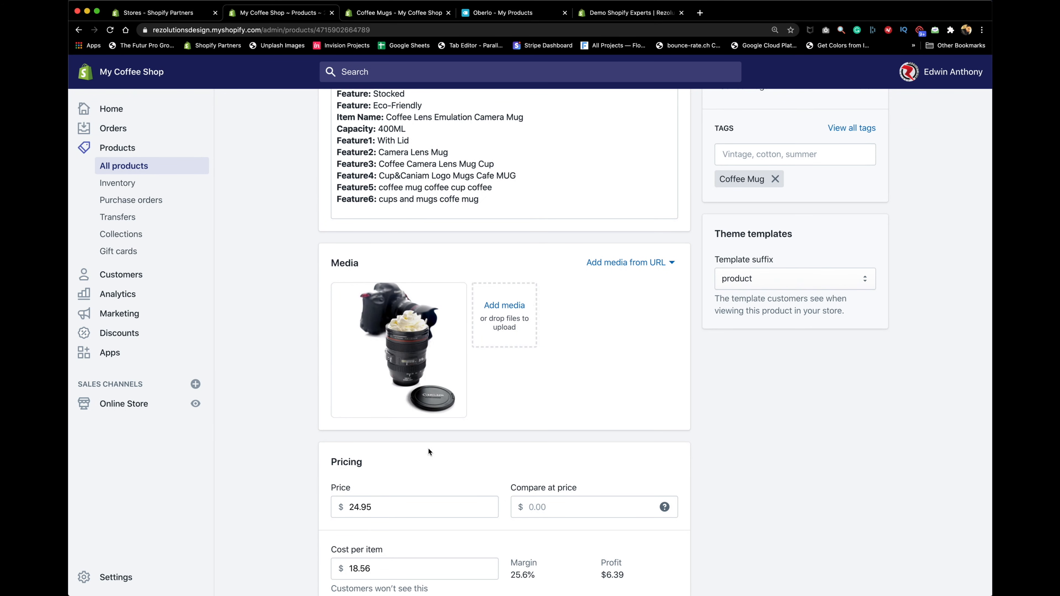
scroll(429, 451, "up", 10)
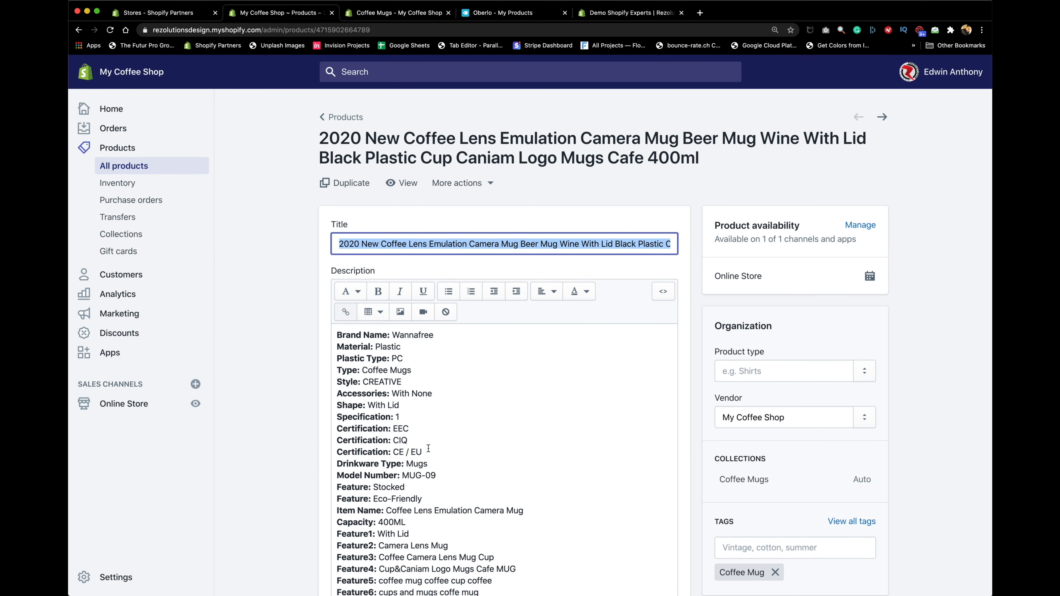
type("Co")
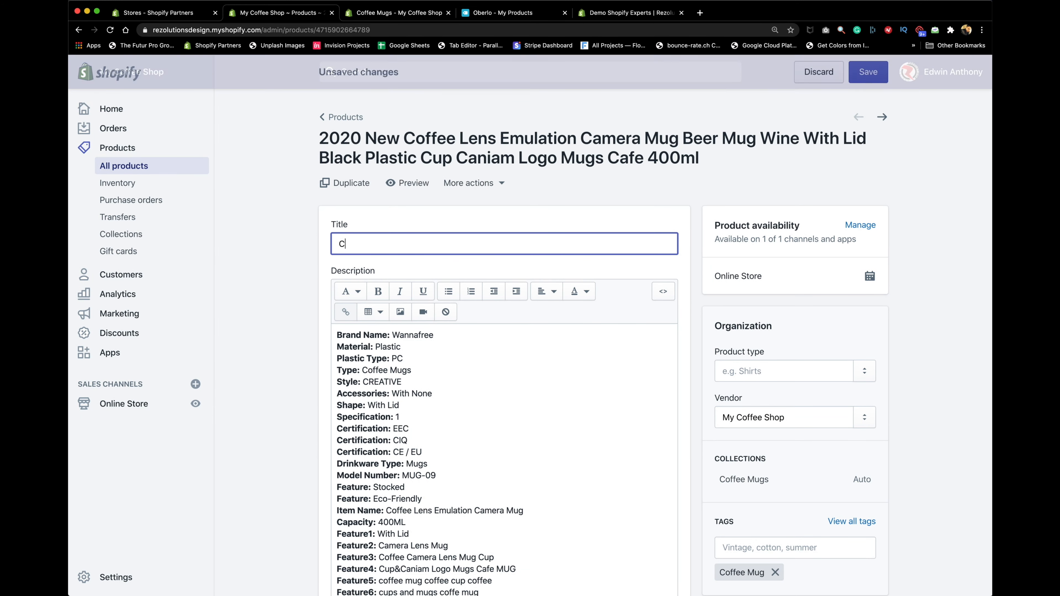
type("ffee Cam")
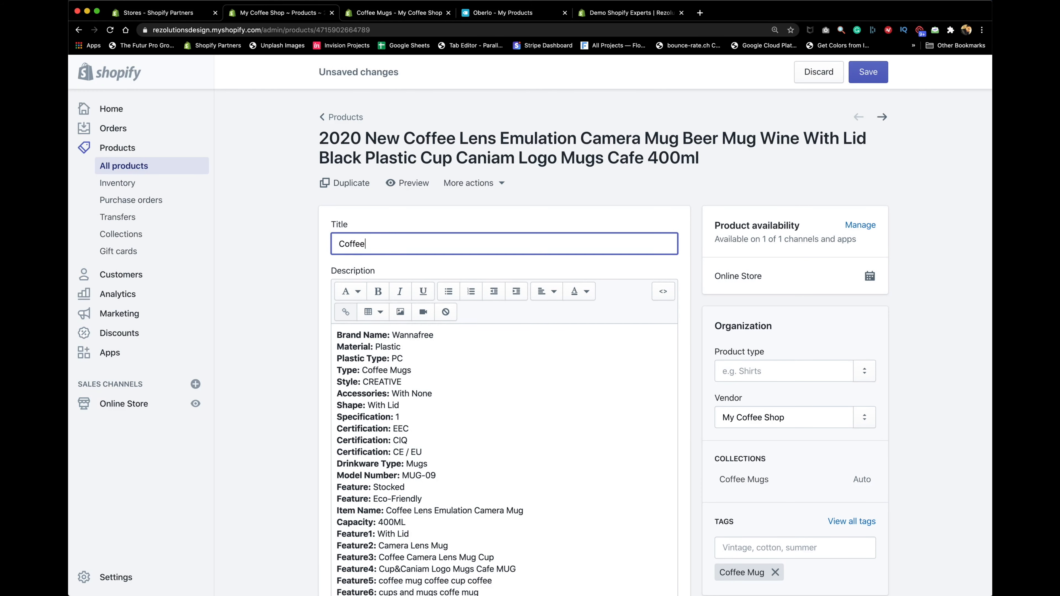
type("Lens Mug")
- Review the camera lens mug's imported specification list and delete the entire text from its description
scroll(288, 442, "down", 3)
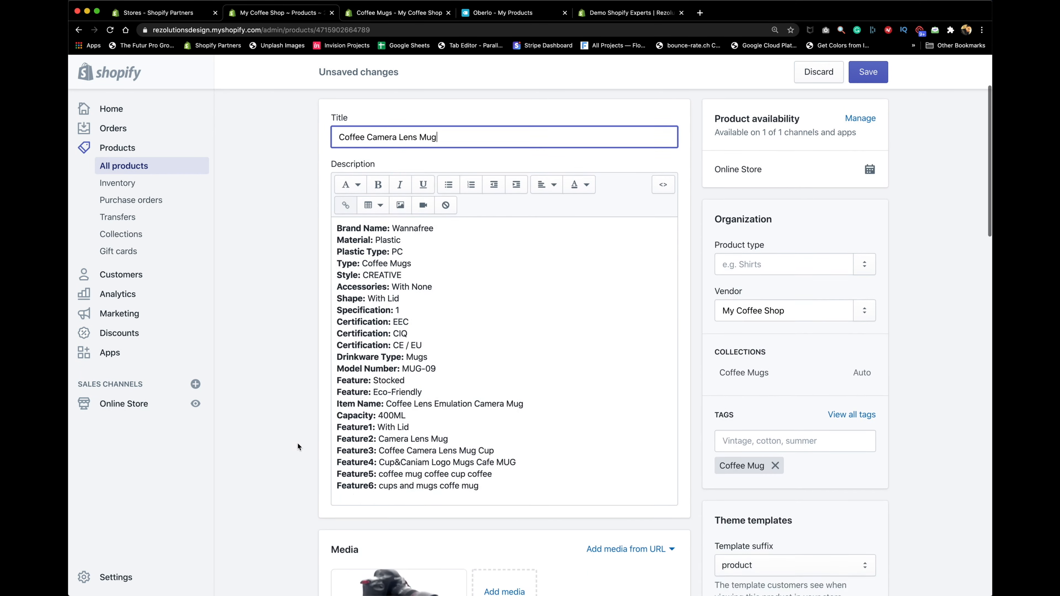
scroll(297, 445, "down", 5)
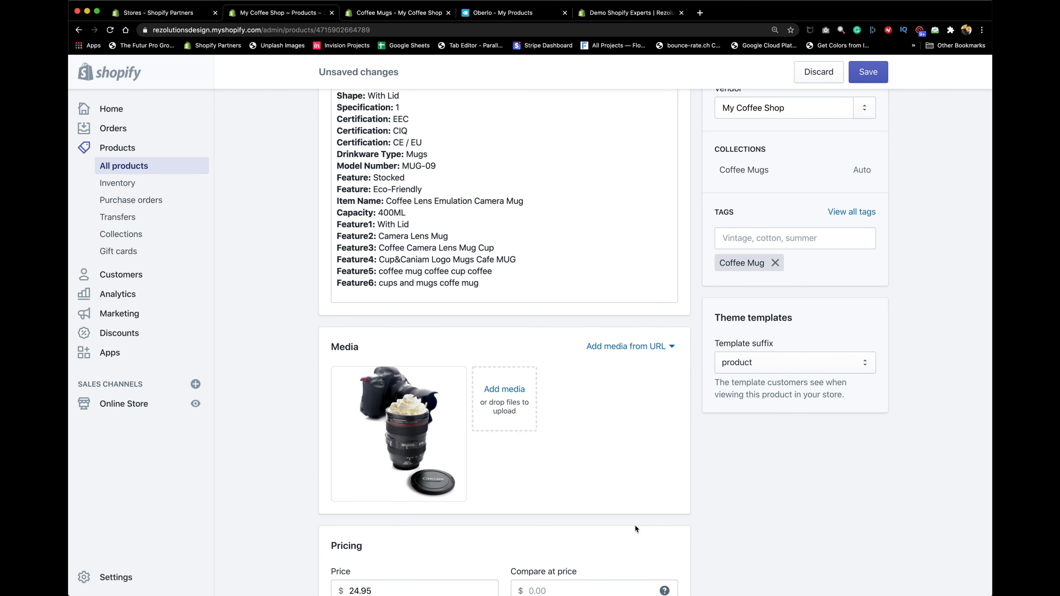
scroll(576, 490, "up", 8)
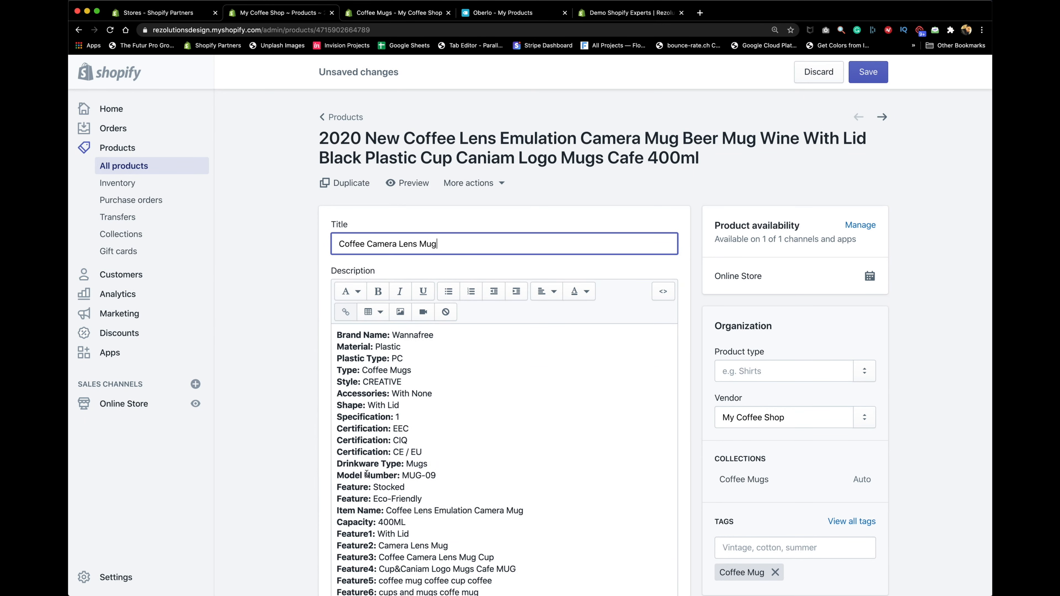
scroll(612, 559, "down", 5)
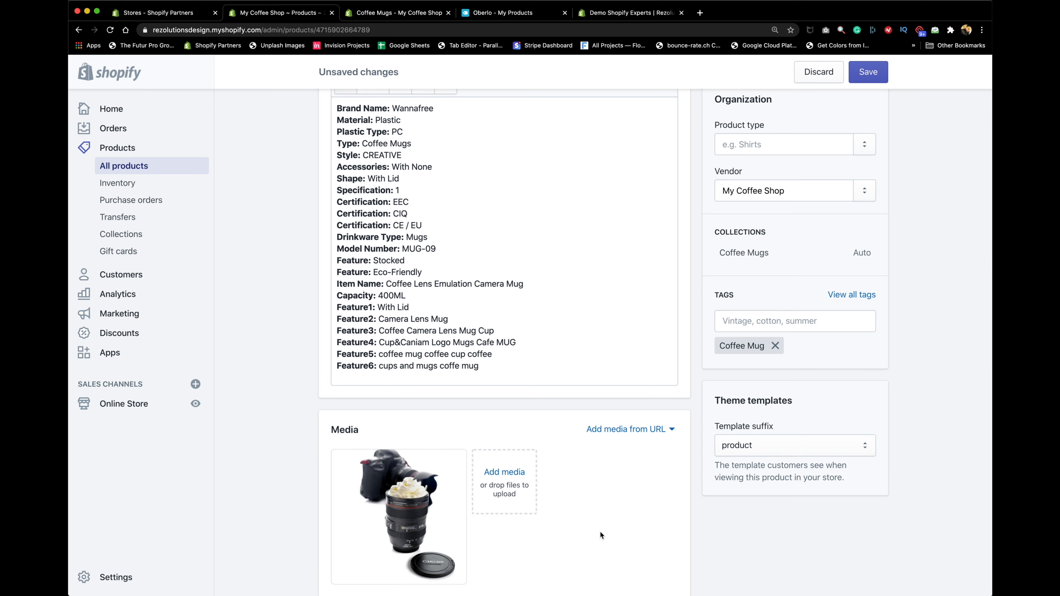
scroll(601, 532, "up", 4)
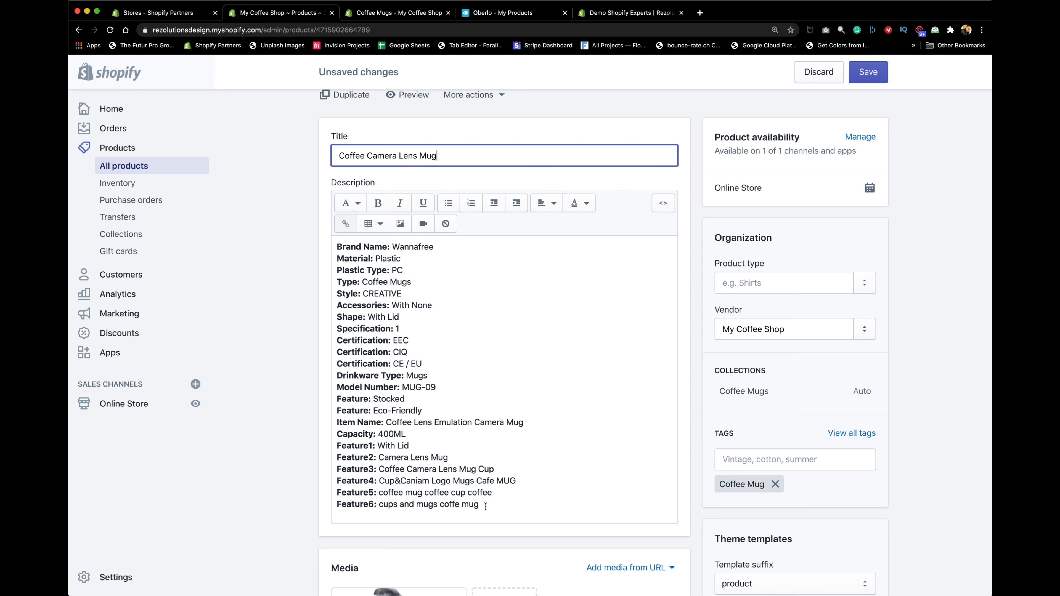
left_click_drag(486, 506, 279, 230)
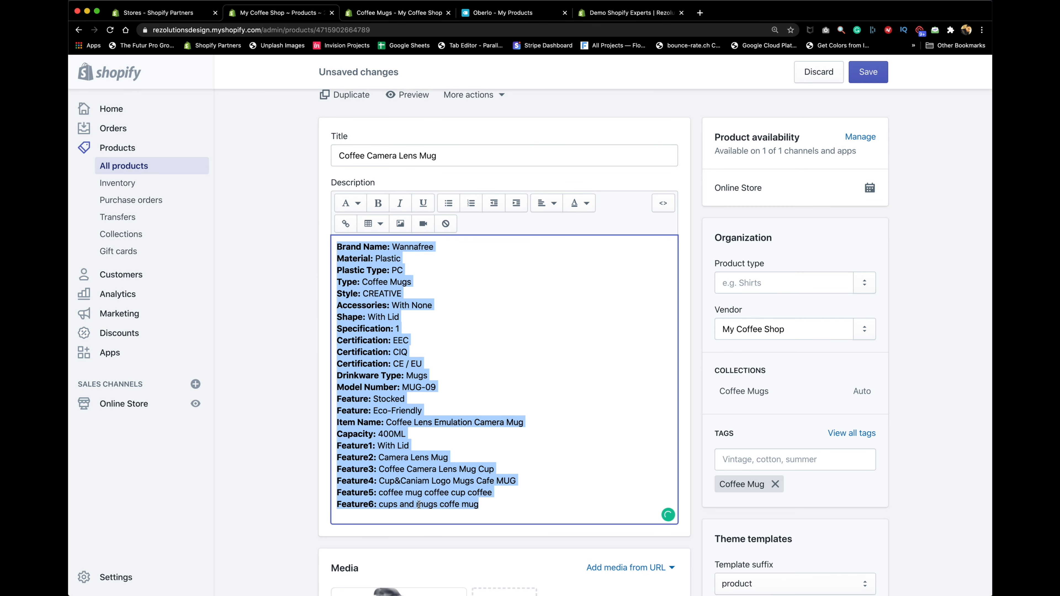
scroll(417, 502, "up", 3)
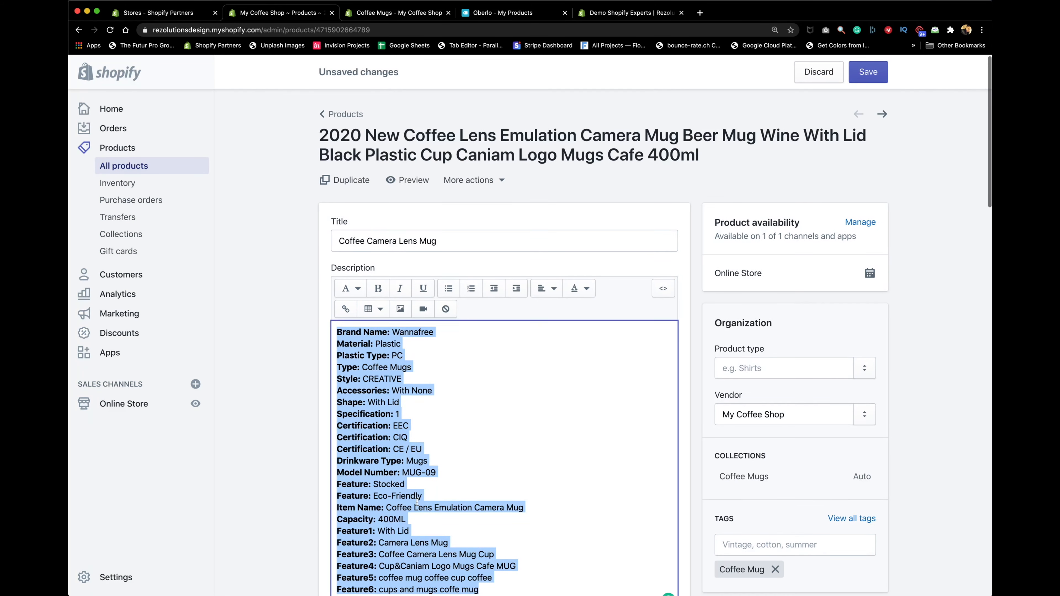
key("BackSpace")
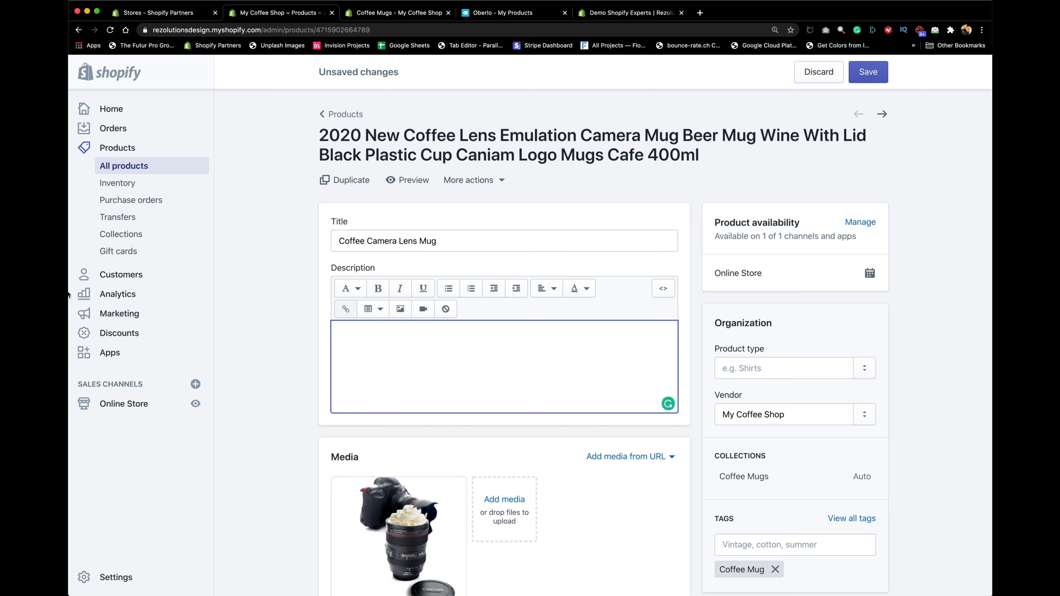
- Begin the camera lens mug's description with "If your a camera lover, then this coffee mug is for you."
left_click(380, 363)
type("If your a camera lover, then this")
type(" is")
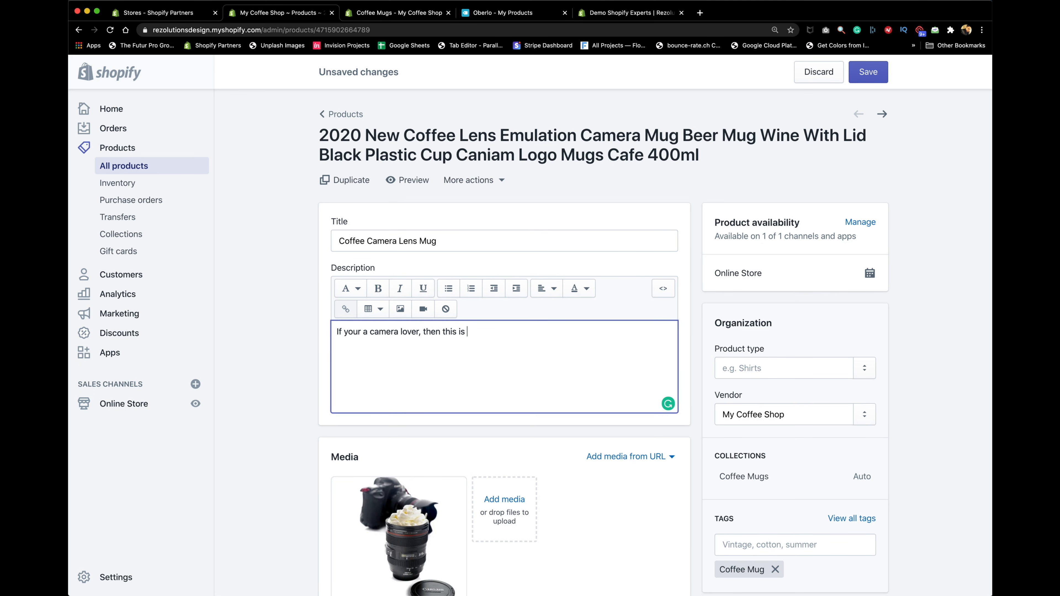
key("BackSpace")
key("BackSpace")
key("BackSpace")
type("coffee mug is for you.")
- Continue the description with "400ml comes with a lid for spill protection. Microwave friendly and great for gifts!"
type("400ml comes with a ")
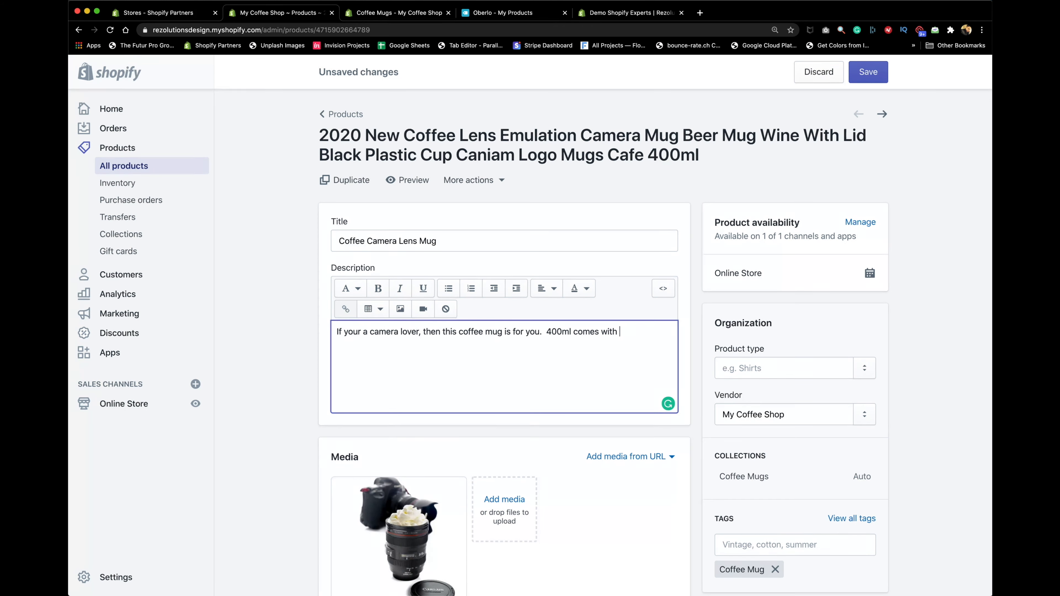
type("lid for spill protection.  Microwave friendly ")
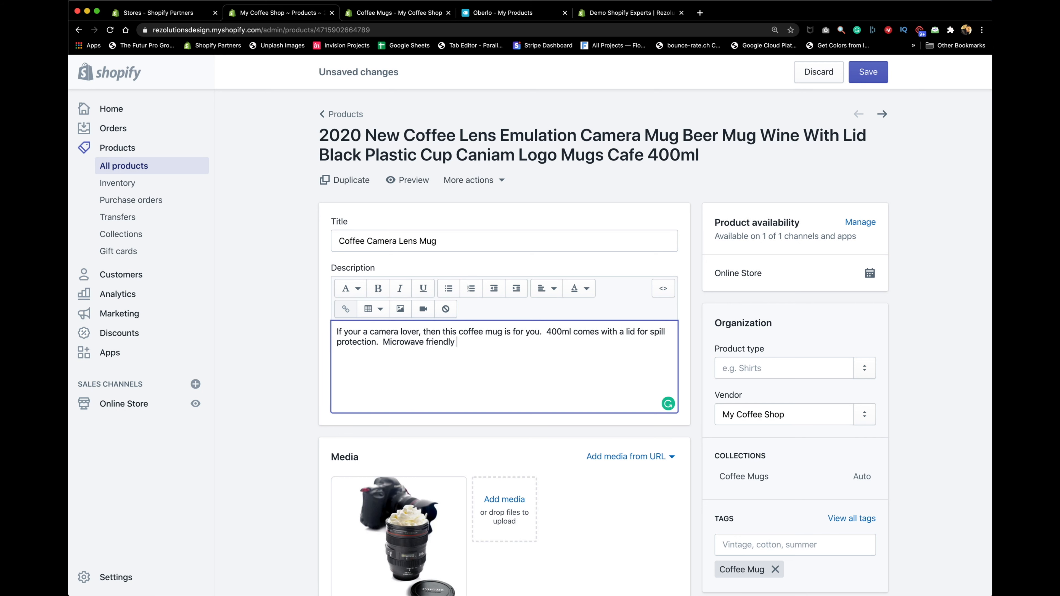
type("and great for gifts!")
left_click(264, 422)
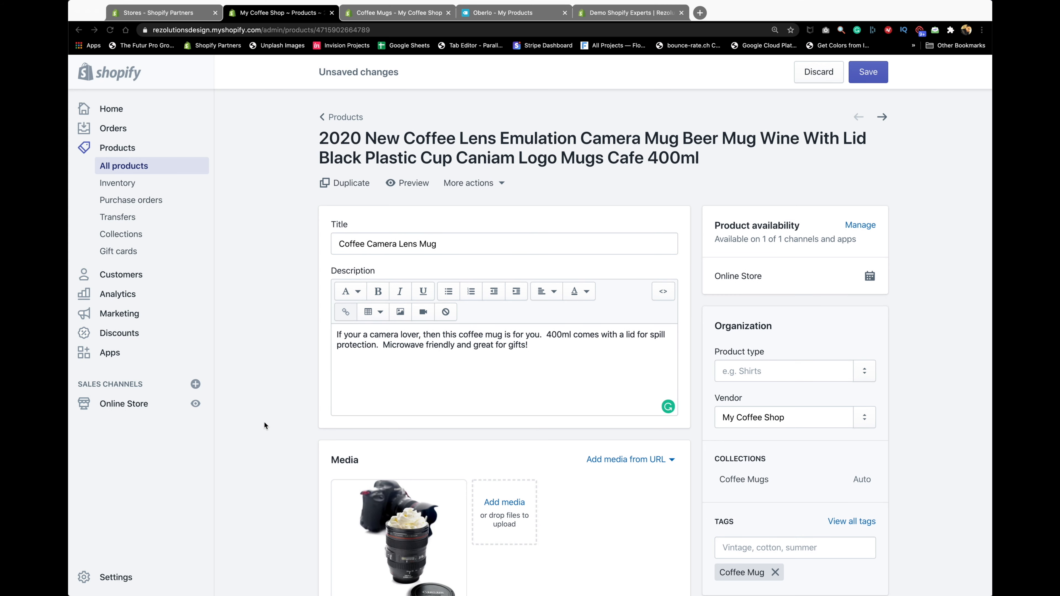
- Enable charging tax on the camera lens mug in its pricing settings
scroll(282, 429, "down", 2)
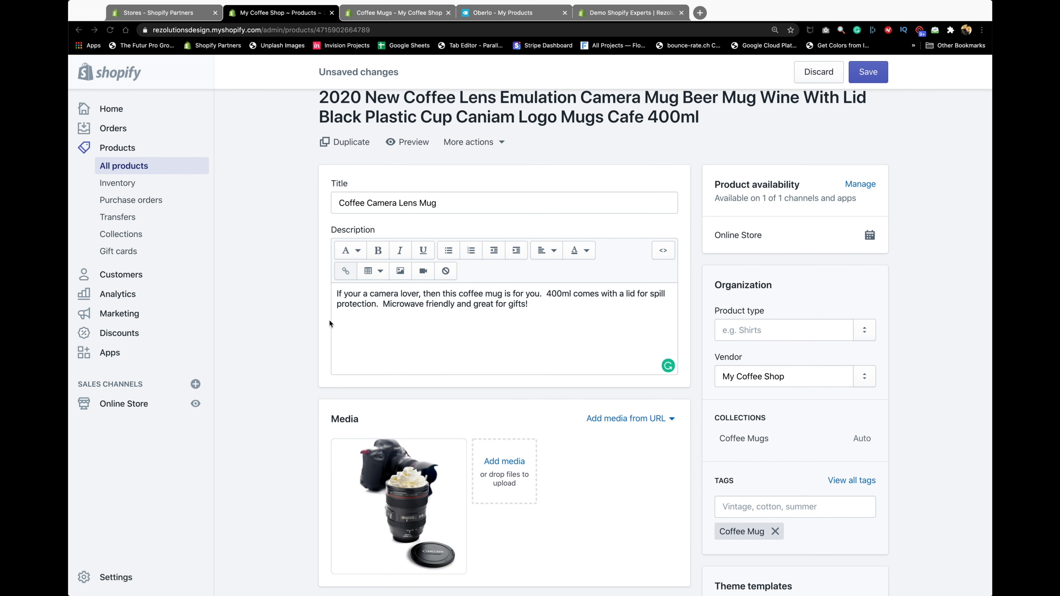
scroll(267, 438, "down", 3)
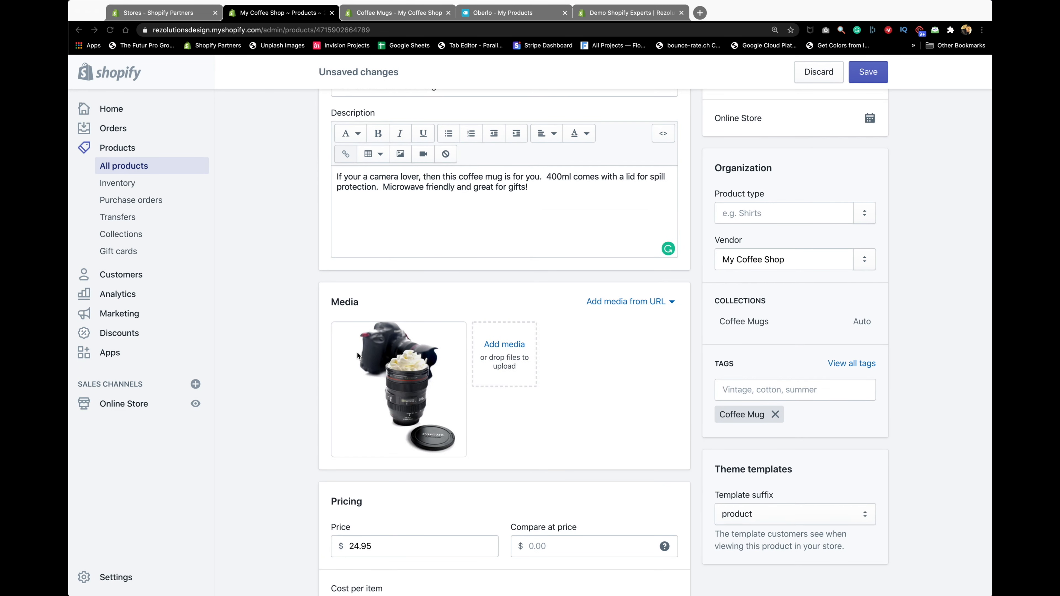
scroll(269, 424, "down", 4)
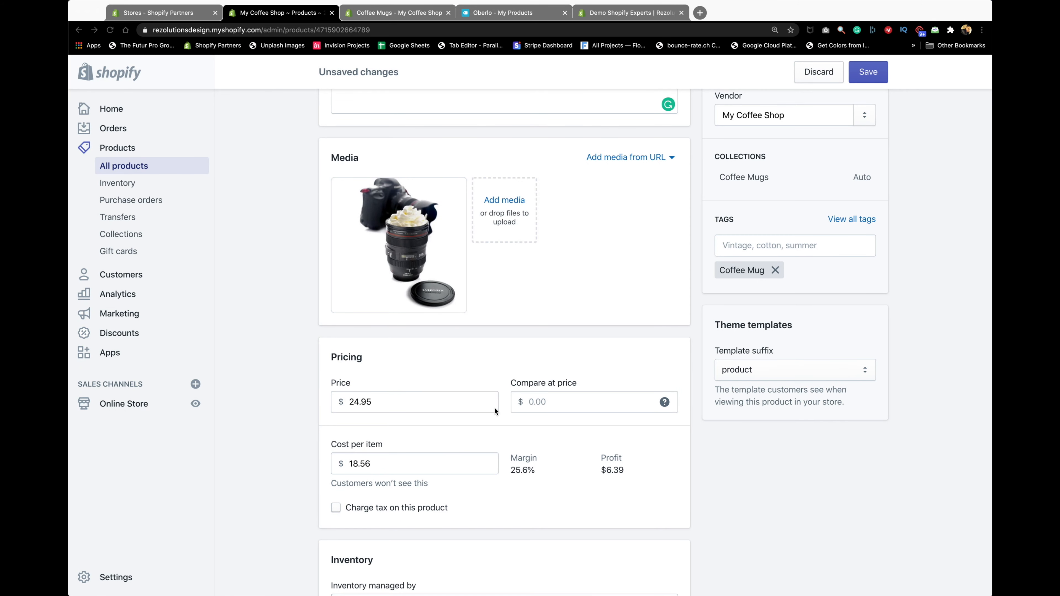
scroll(355, 472, "down", 1)
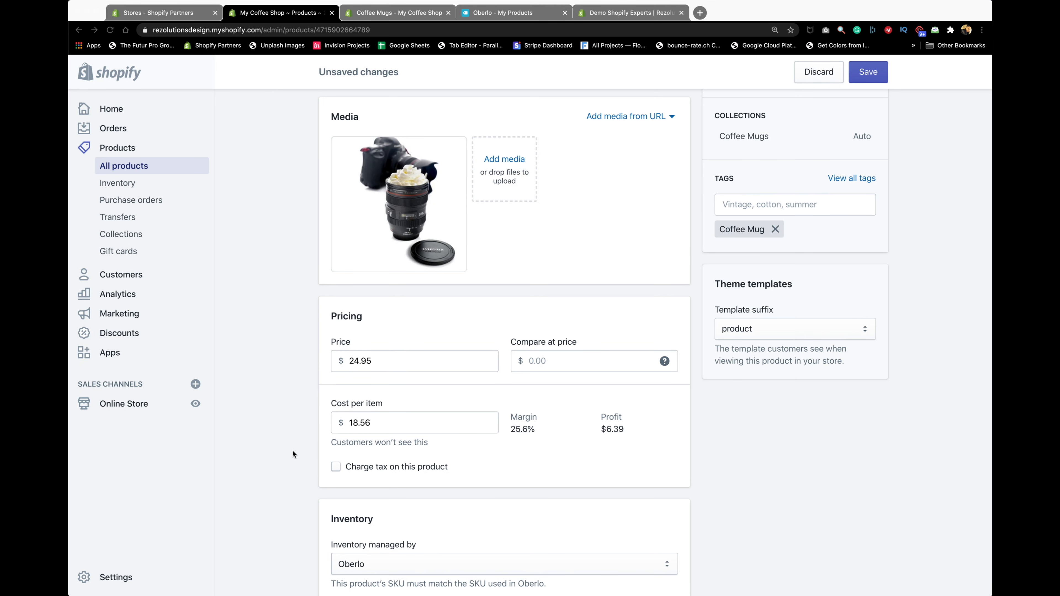
scroll(292, 451, "down", 4)
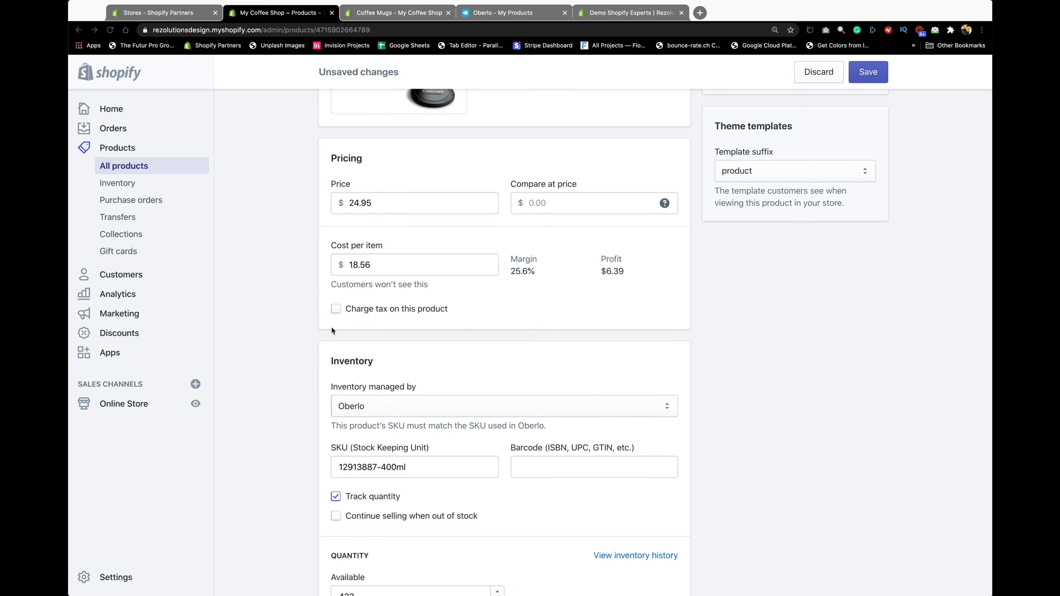
left_click(333, 308)
left_click(335, 311)
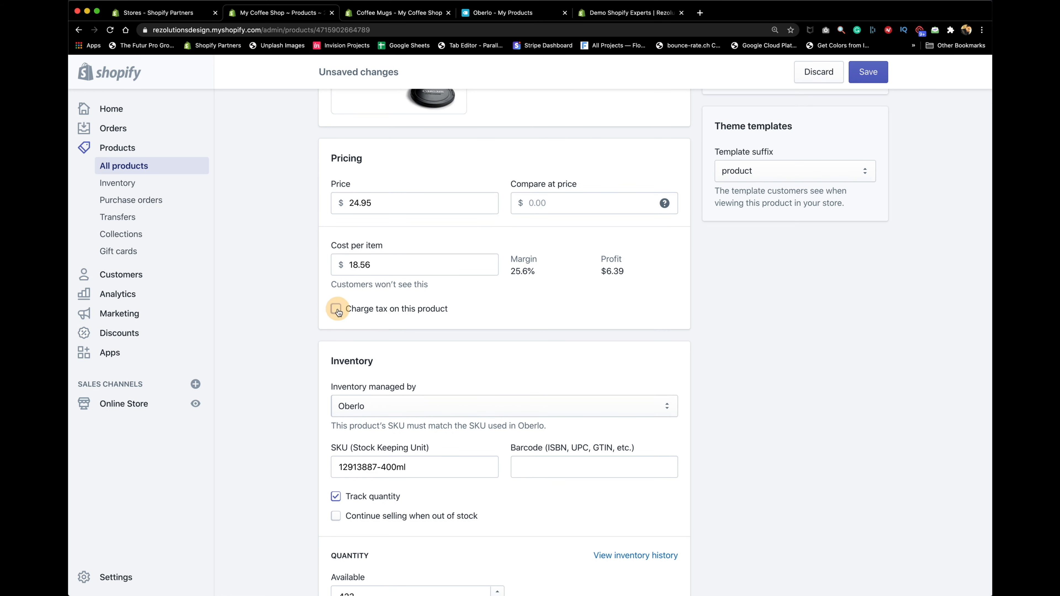
- Review the mug's inventory, shipping, variant and search engine listing settings, and save the product
scroll(253, 501, "down", 2)
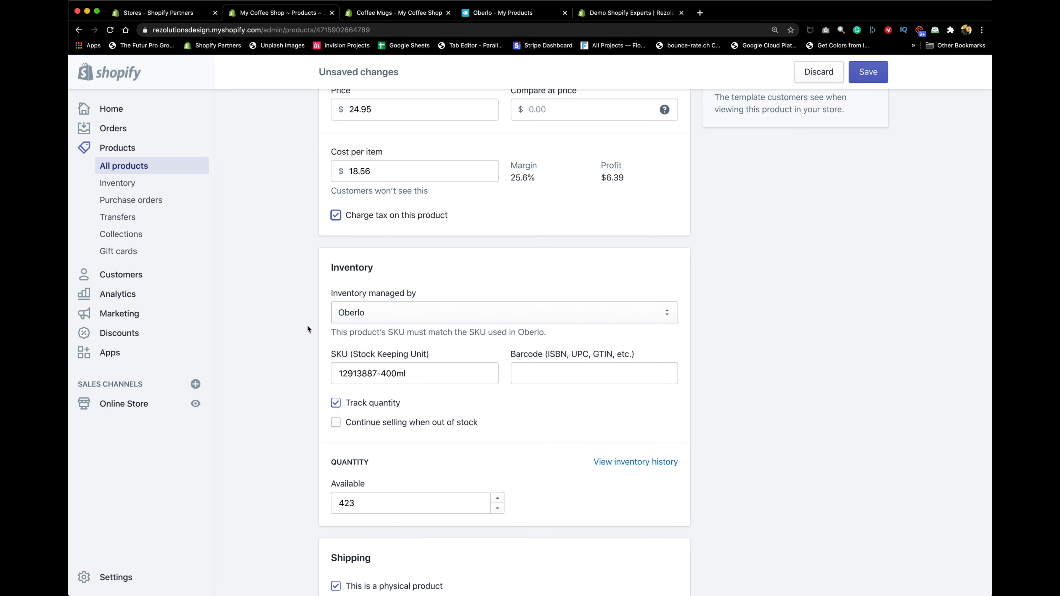
scroll(285, 411, "down", 4)
scroll(285, 412, "down", 4)
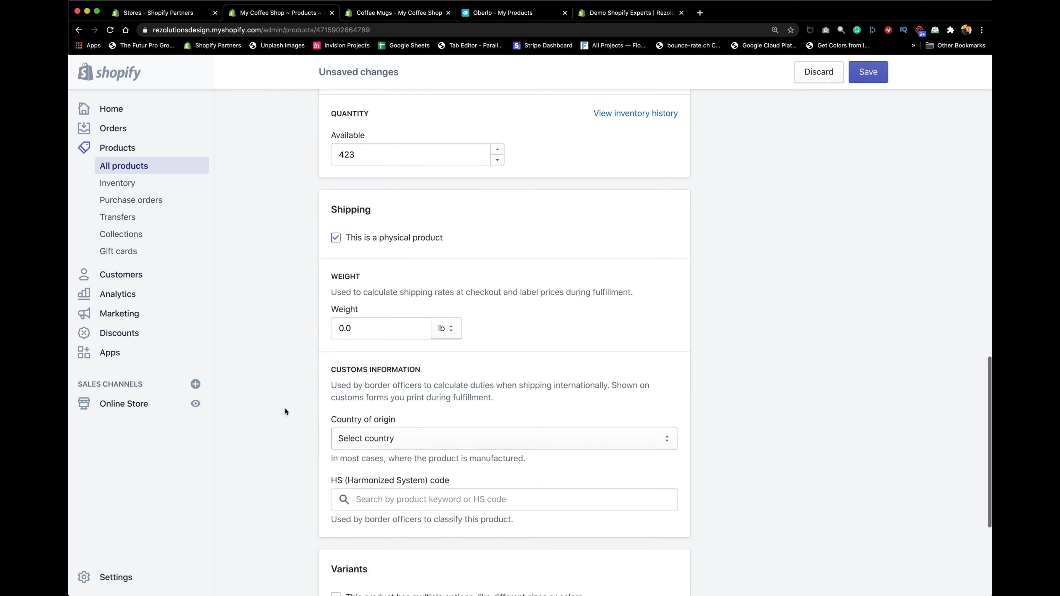
scroll(285, 411, "down", 2)
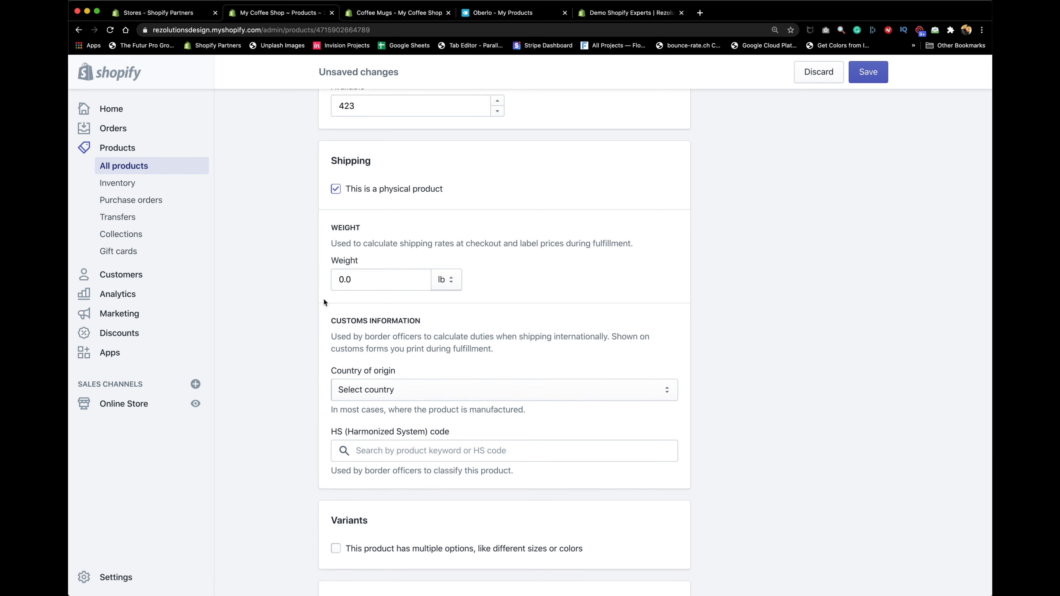
scroll(326, 298, "down", 5)
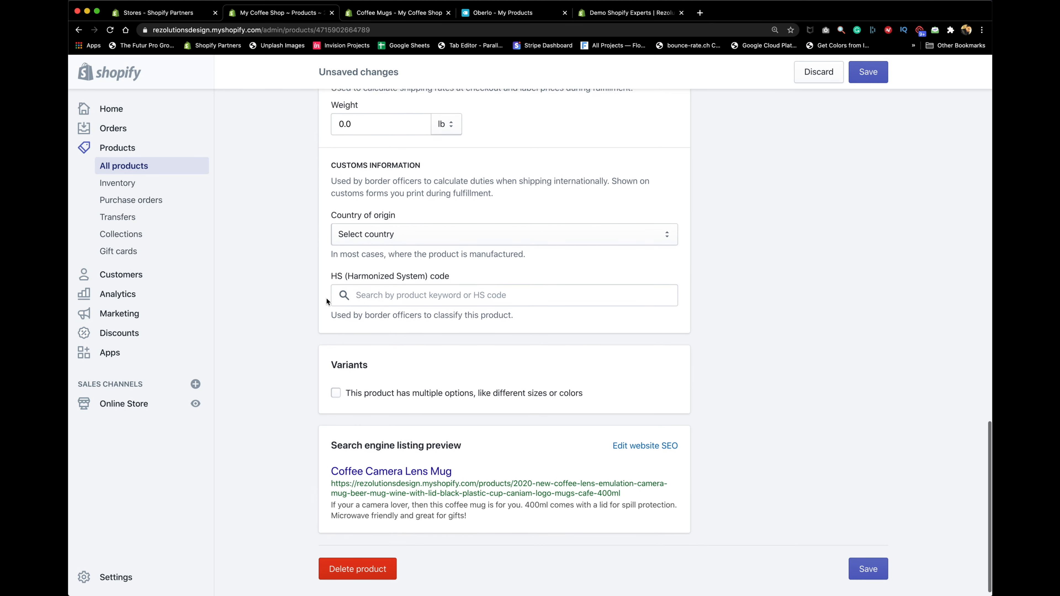
scroll(326, 298, "down", 1)
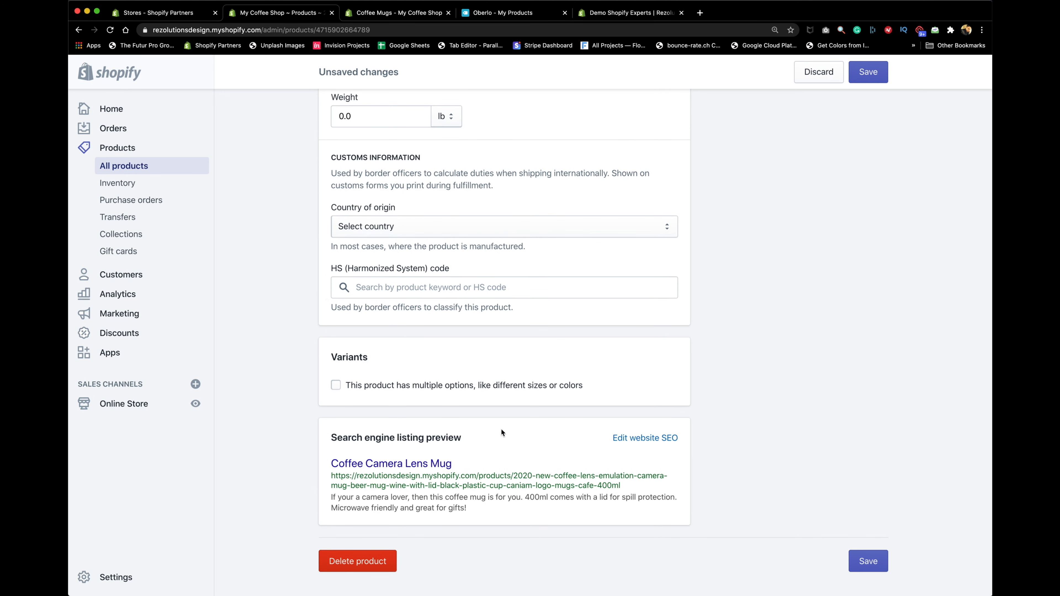
scroll(339, 483, "up", 15)
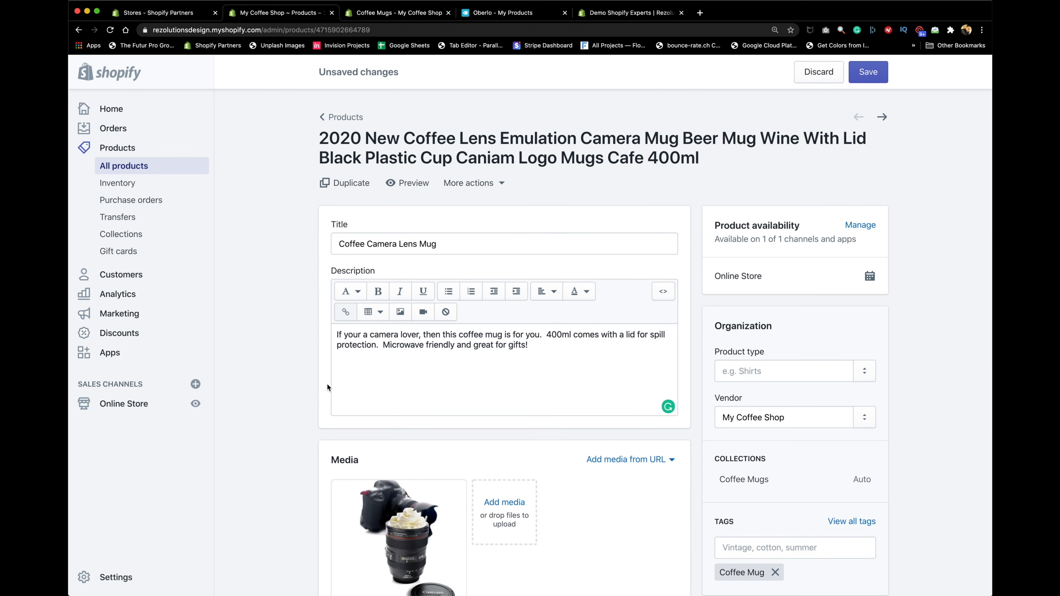
left_click(870, 74)
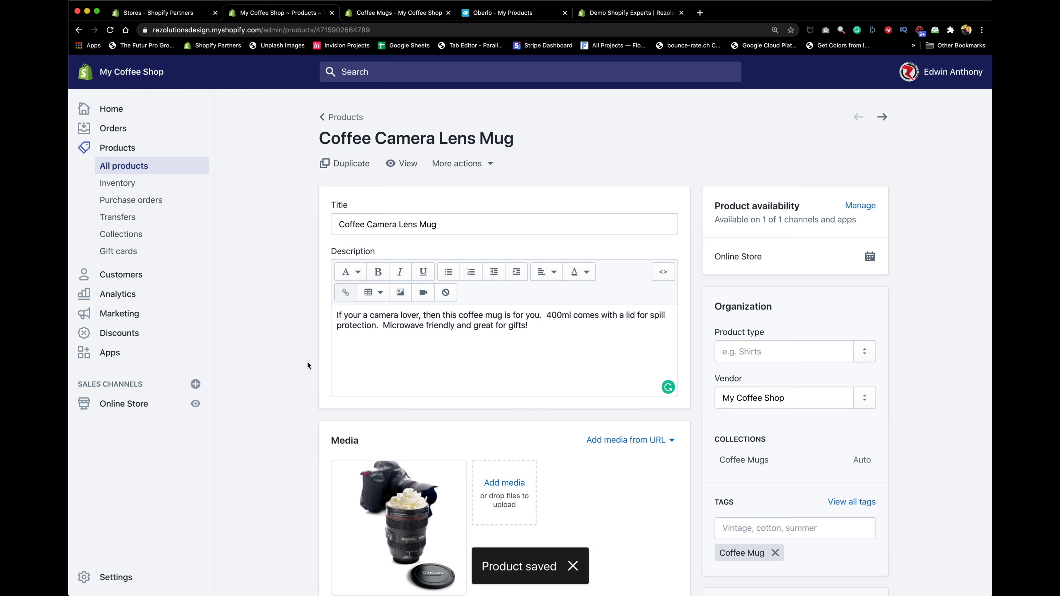
- Edit the mug's search engine listing and set its URL handle to "coffee-camera-lens-mug"
scroll(307, 363, "down", 10)
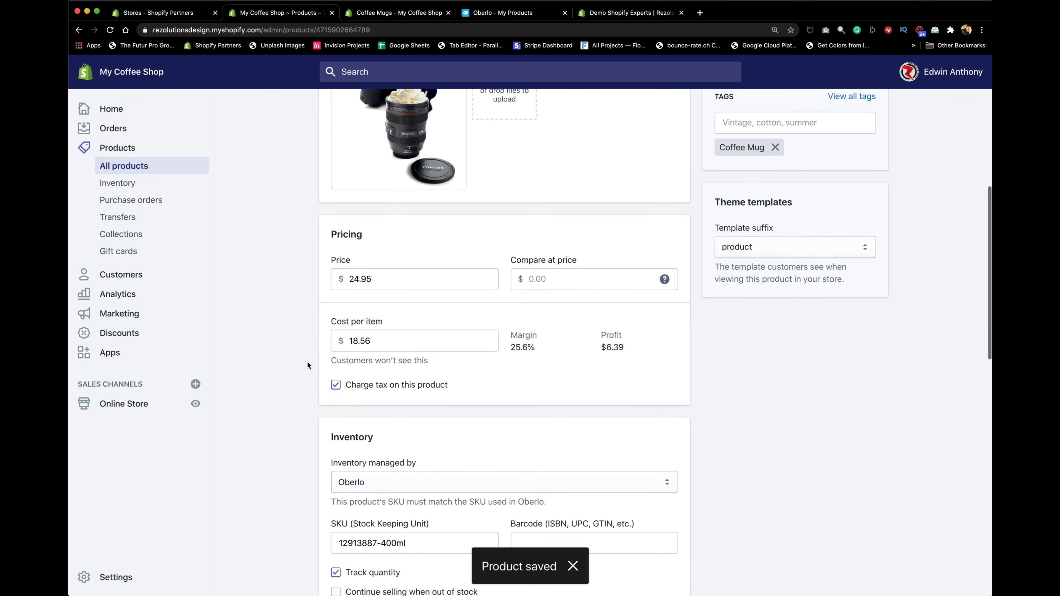
scroll(307, 364, "down", 15)
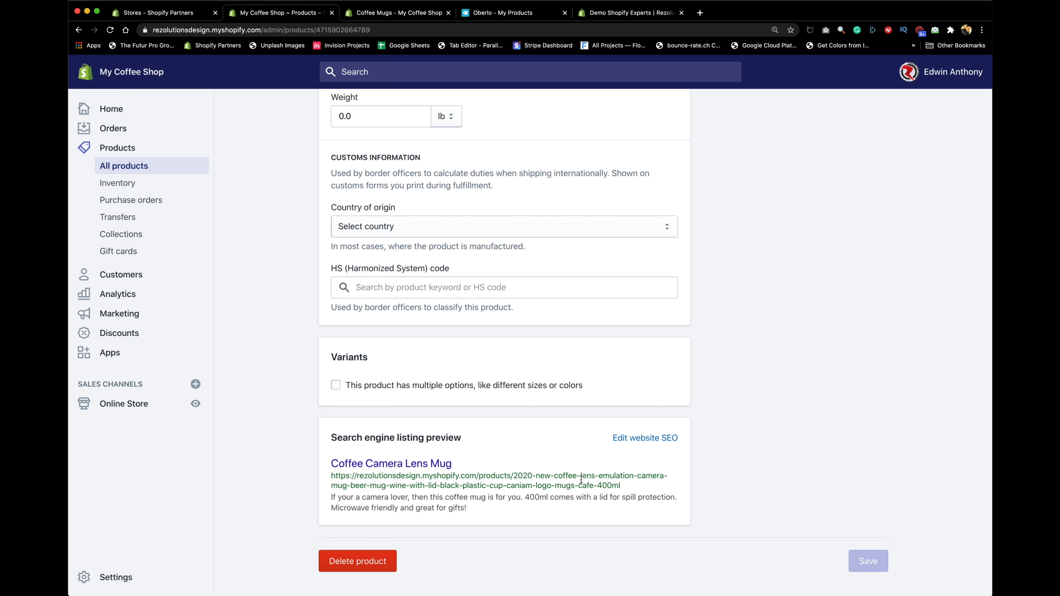
left_click(643, 438)
scroll(524, 498, "down", 3)
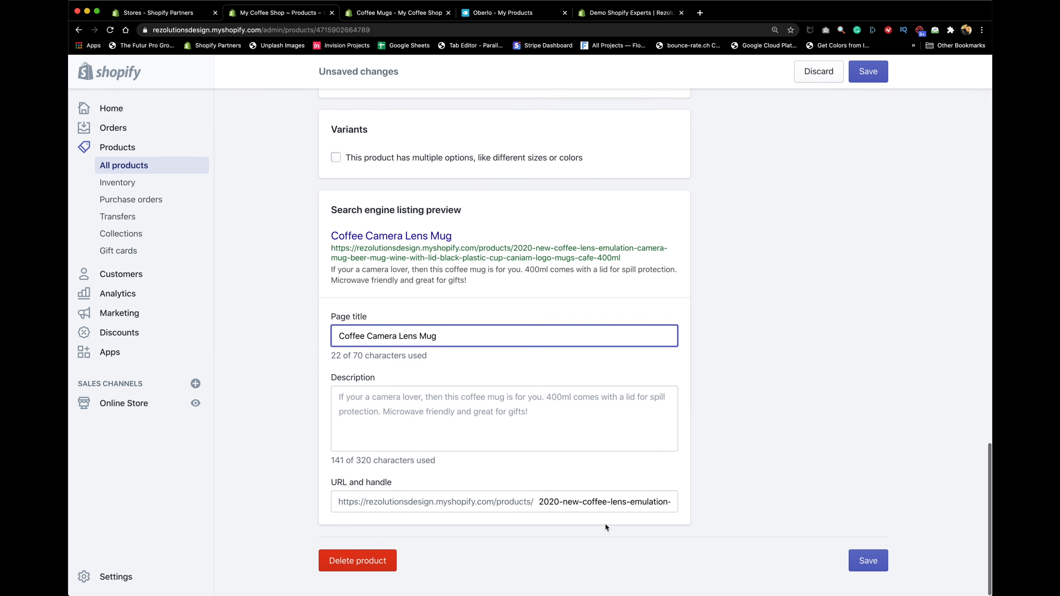
triple_click(574, 501)
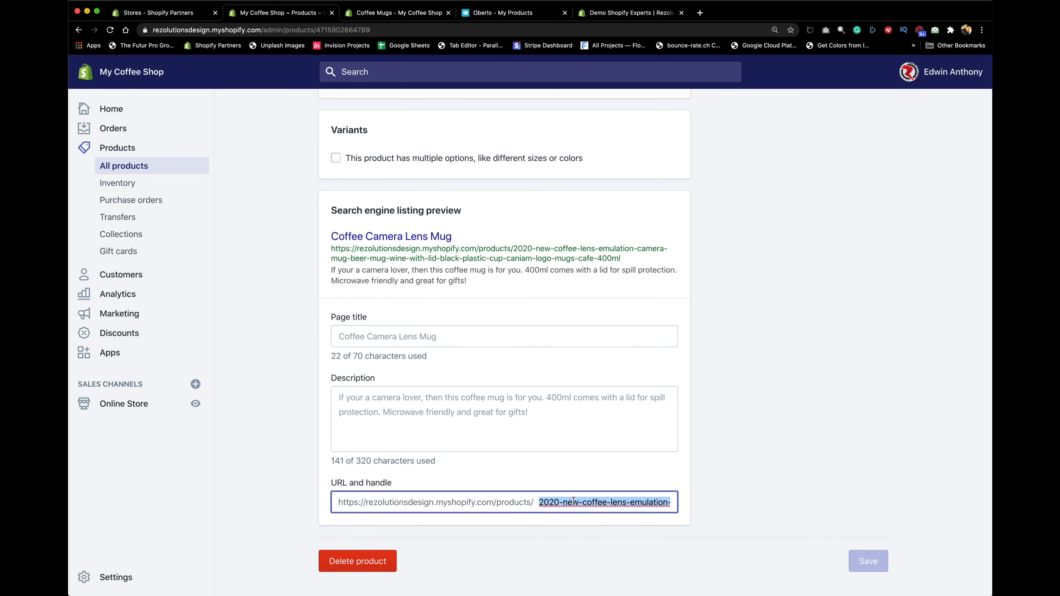
type("coffee-camera-lens-mug")
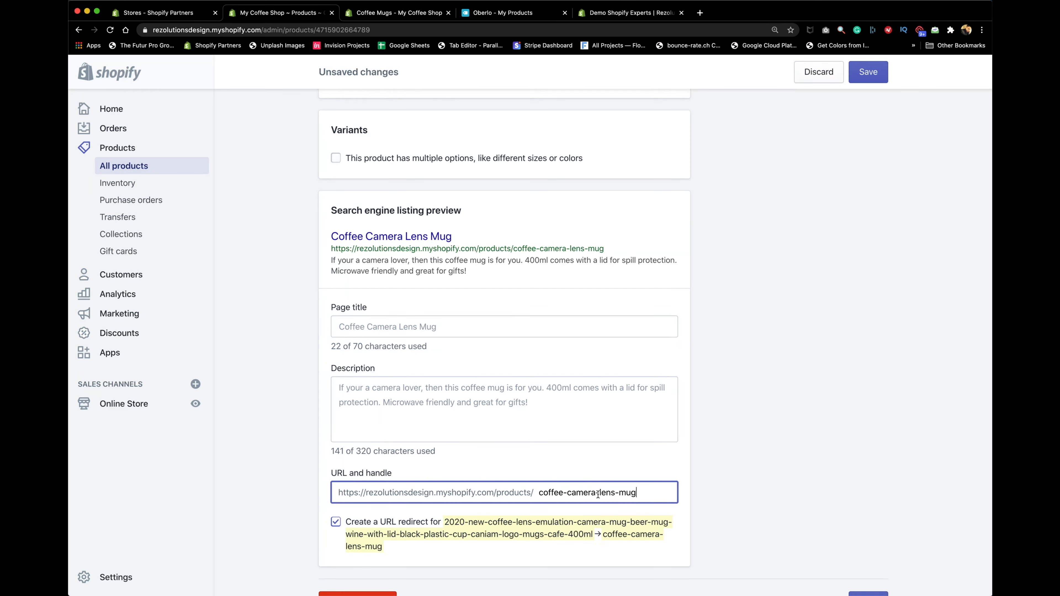
- Save the mug with the redirect from its old URL kept, and check the address in the search listing preview
scroll(492, 242, "up", 20)
scroll(450, 489, "down", 20)
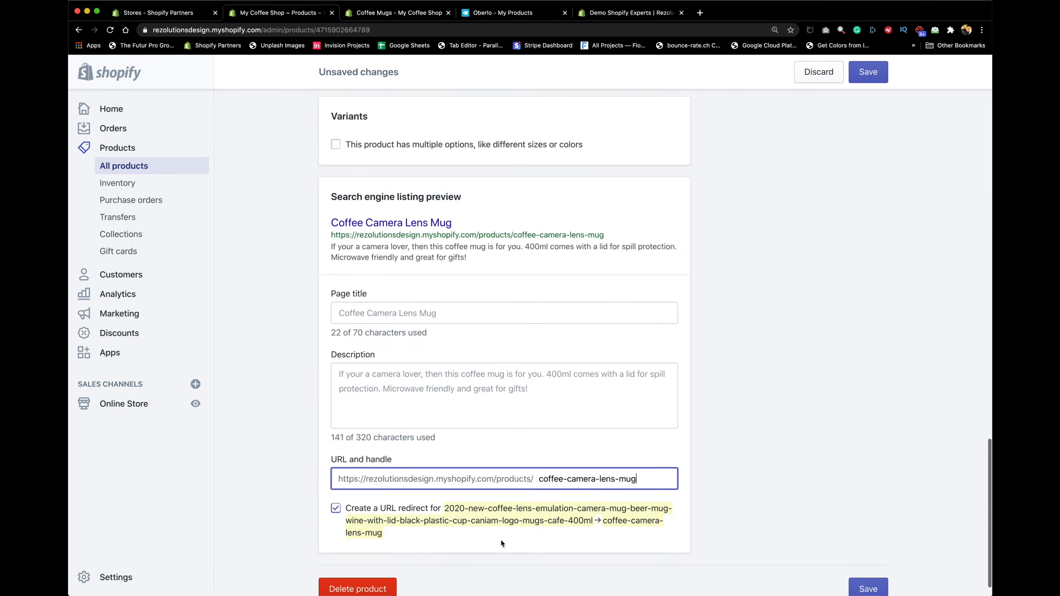
scroll(450, 489, "down", 5)
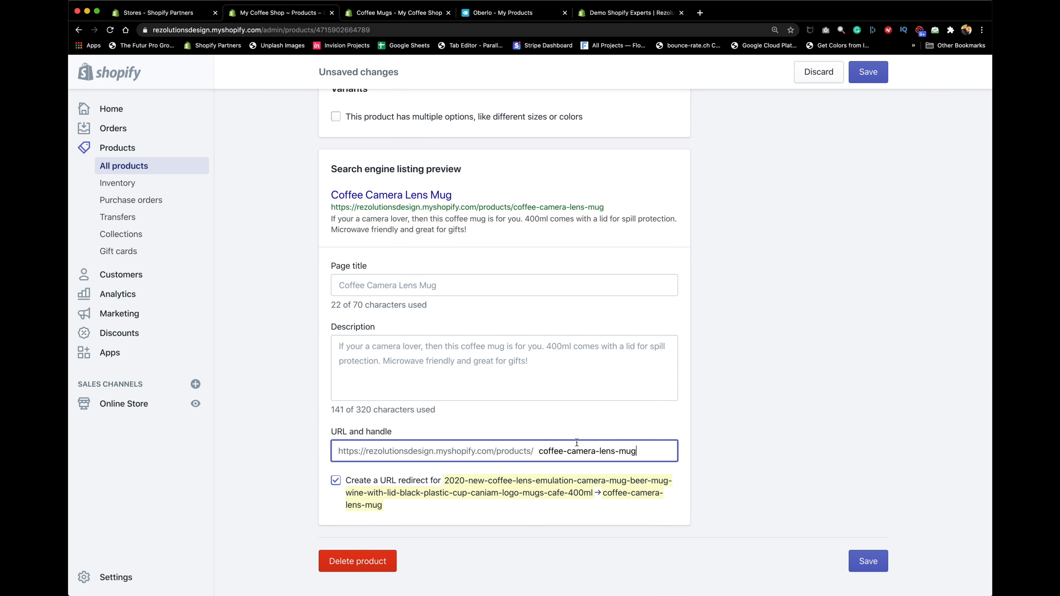
left_click(862, 566)
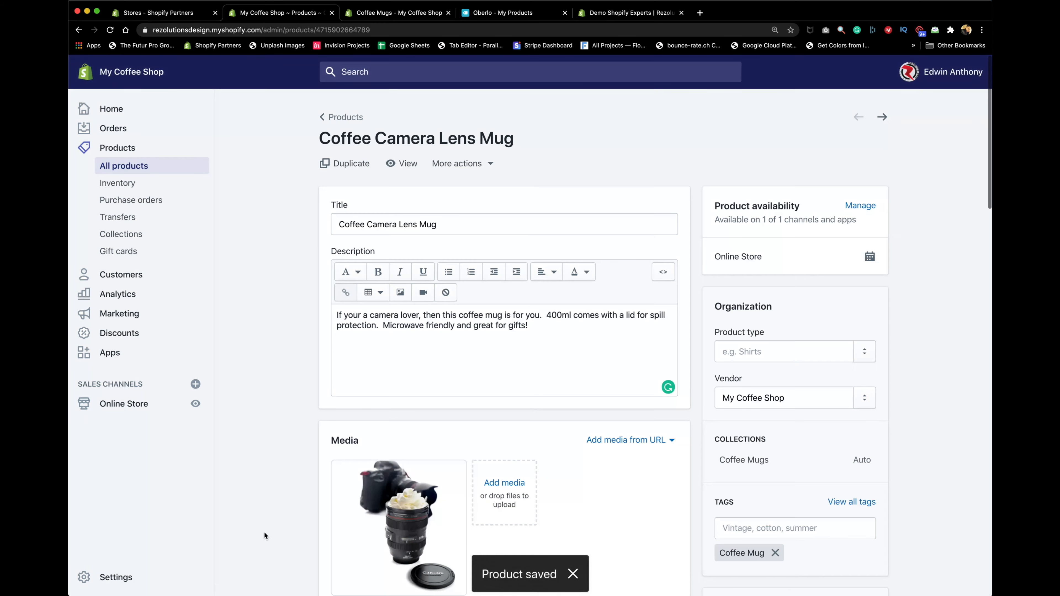
scroll(264, 533, "down", 20)
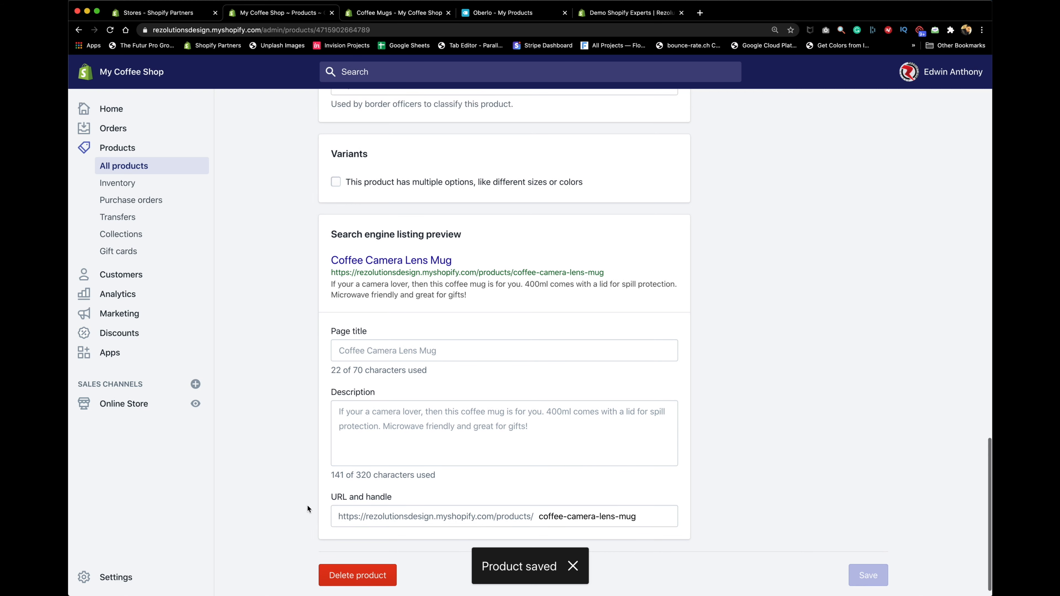
scroll(308, 508, "up", 4)
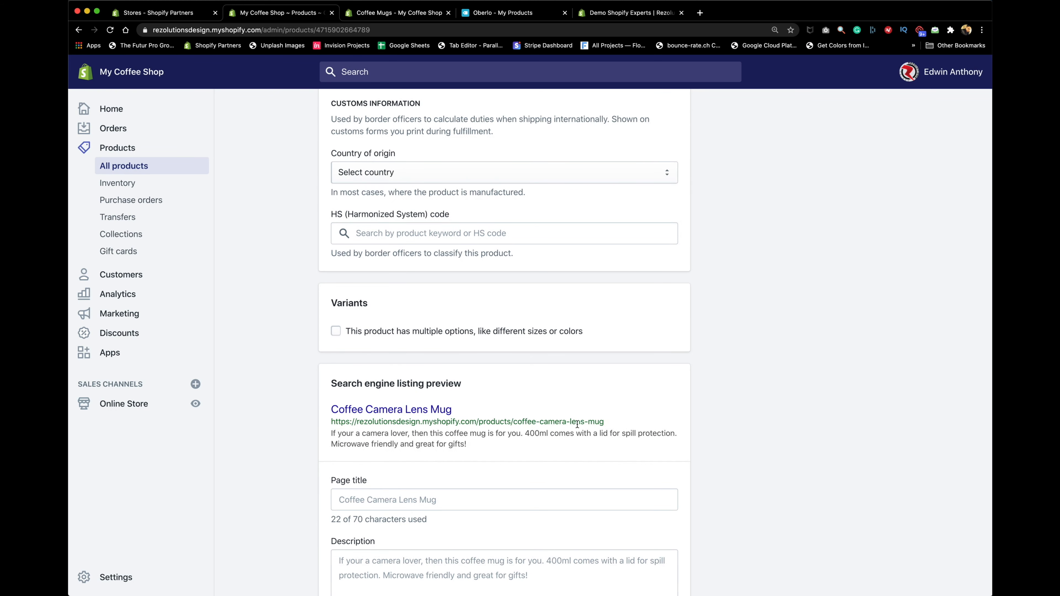
scroll(288, 455, "up", 15)
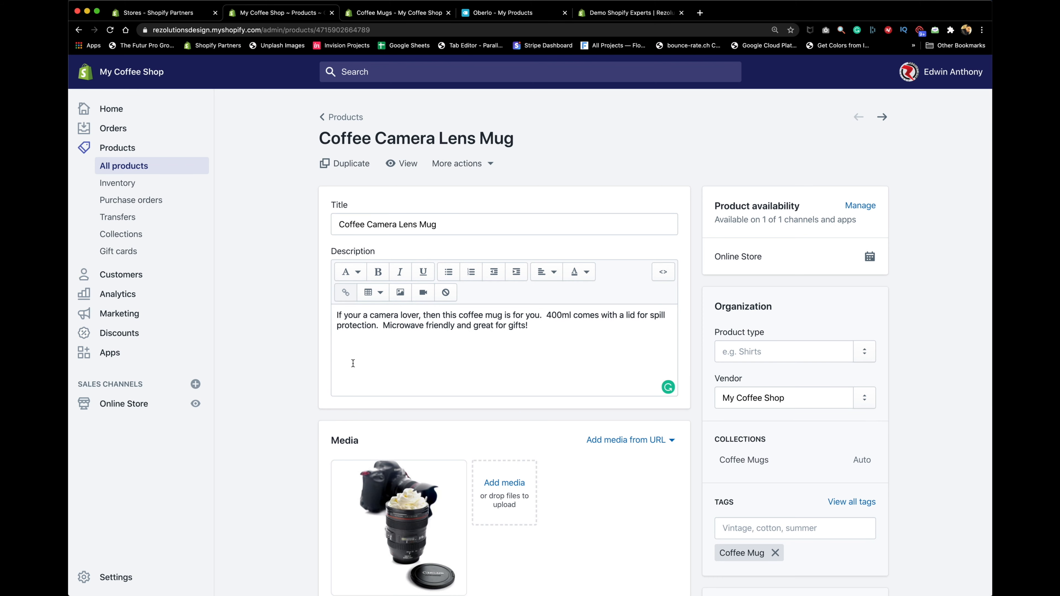
- Go to the next product, the 4PCS Coffee Filter 20ml capsule filters, and save it with tax charging enabled
left_click(882, 118)
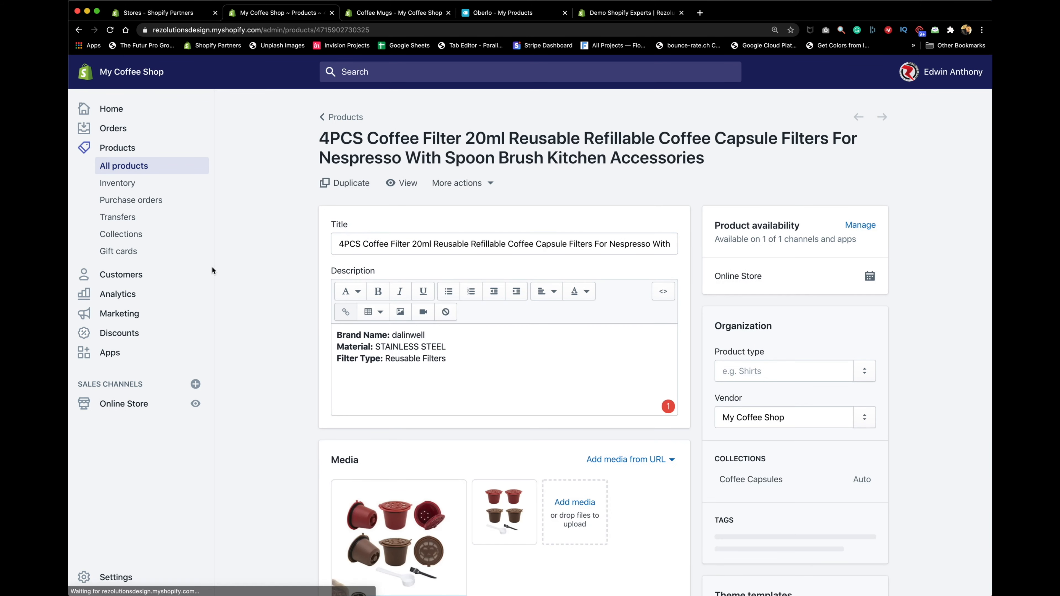
scroll(230, 301, "down", 3)
scroll(231, 302, "down", 2)
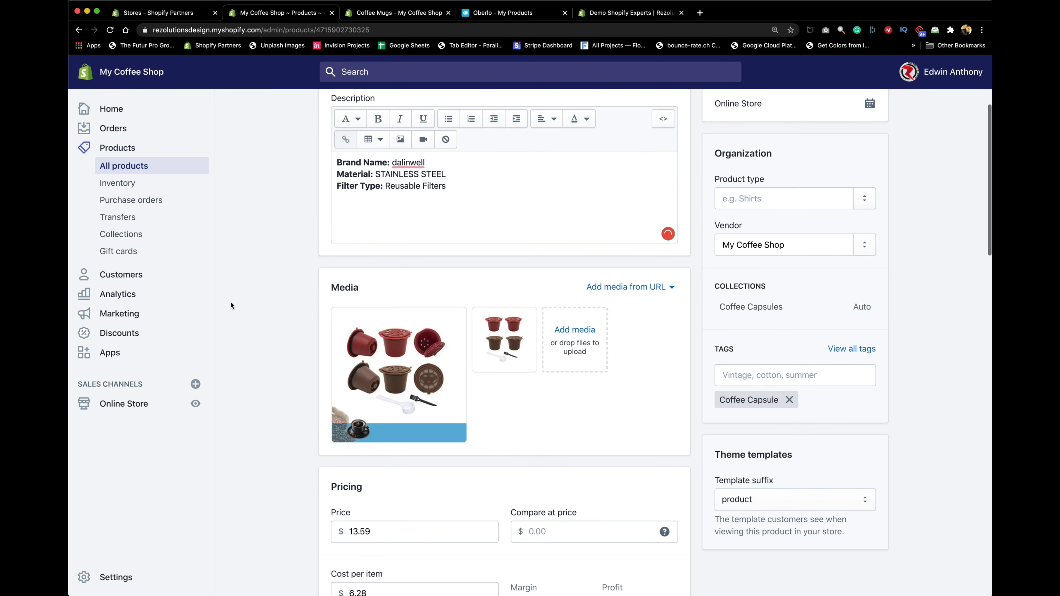
scroll(231, 303, "down", 2)
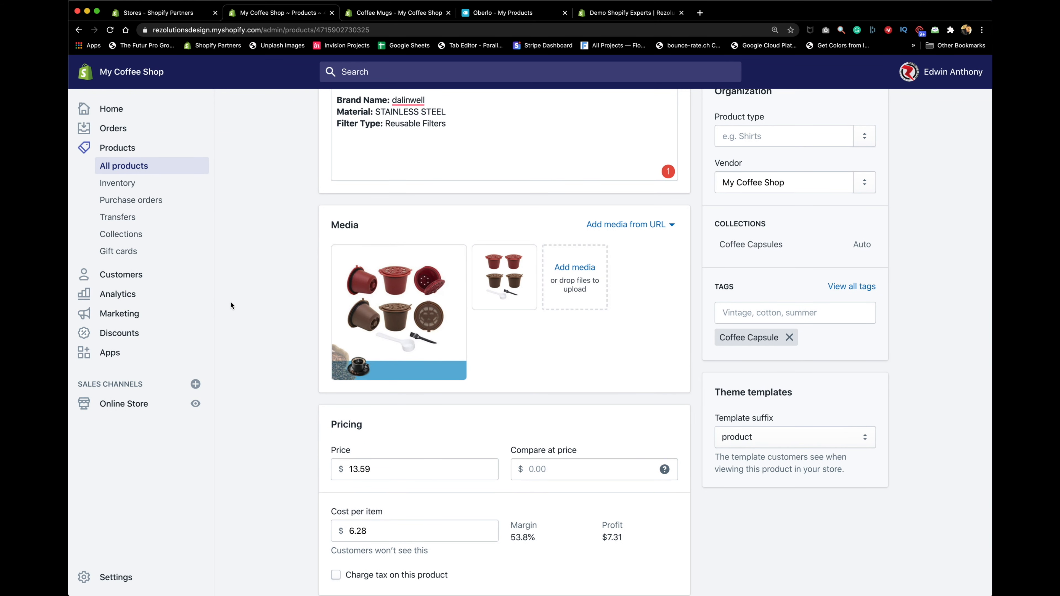
scroll(250, 391, "down", 3)
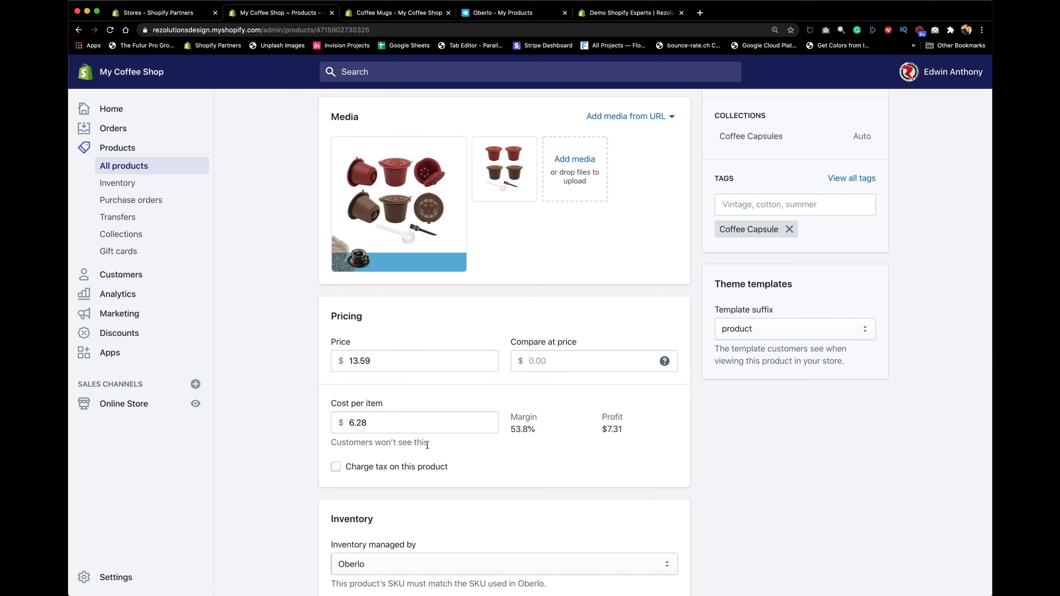
scroll(317, 434, "up", 1)
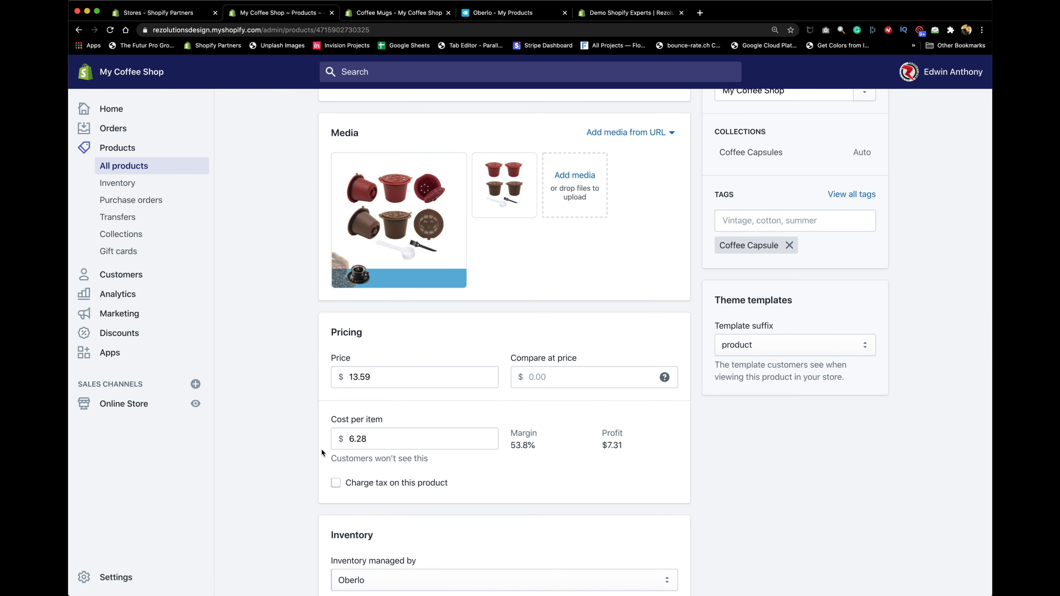
left_click(336, 483)
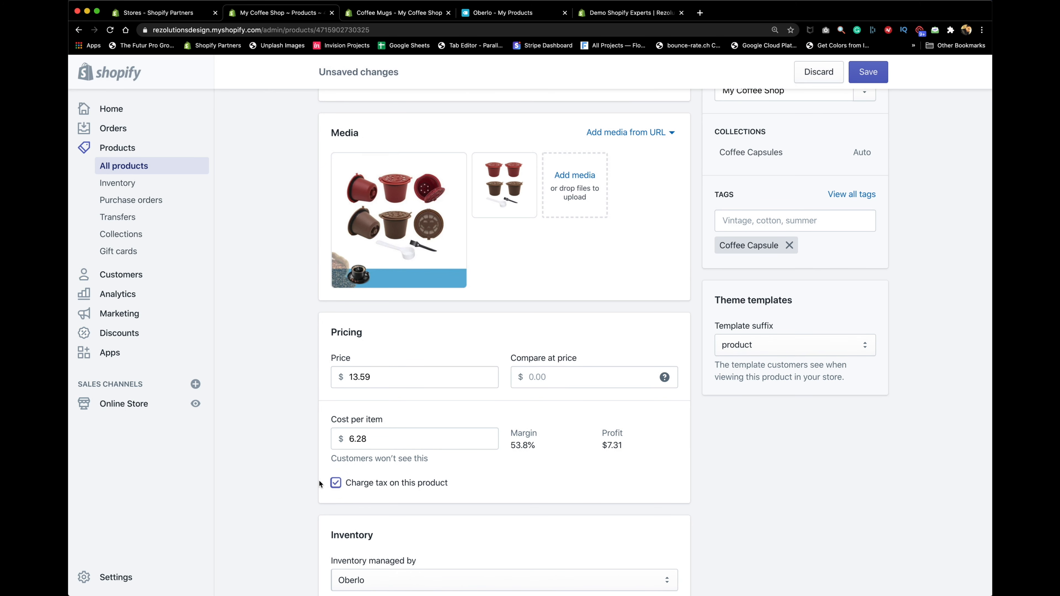
left_click(883, 70)
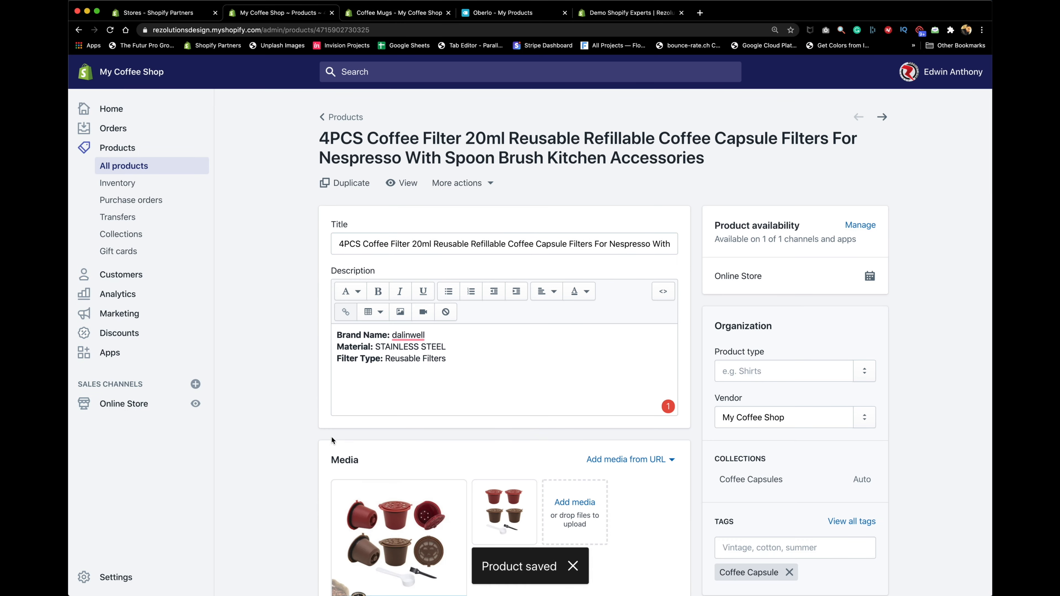
- Change the capsule filter product's title to "Nespresso 20ml Reusable Coffee Capsule w Brush"
scroll(322, 439, "down", 5)
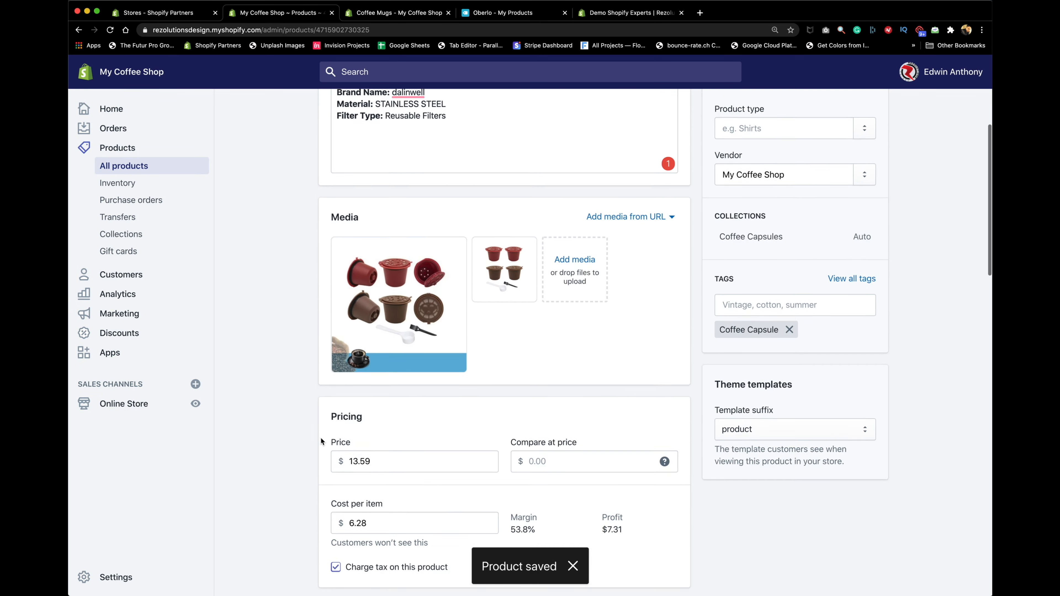
scroll(320, 438, "up", 4)
scroll(321, 442, "up", 1)
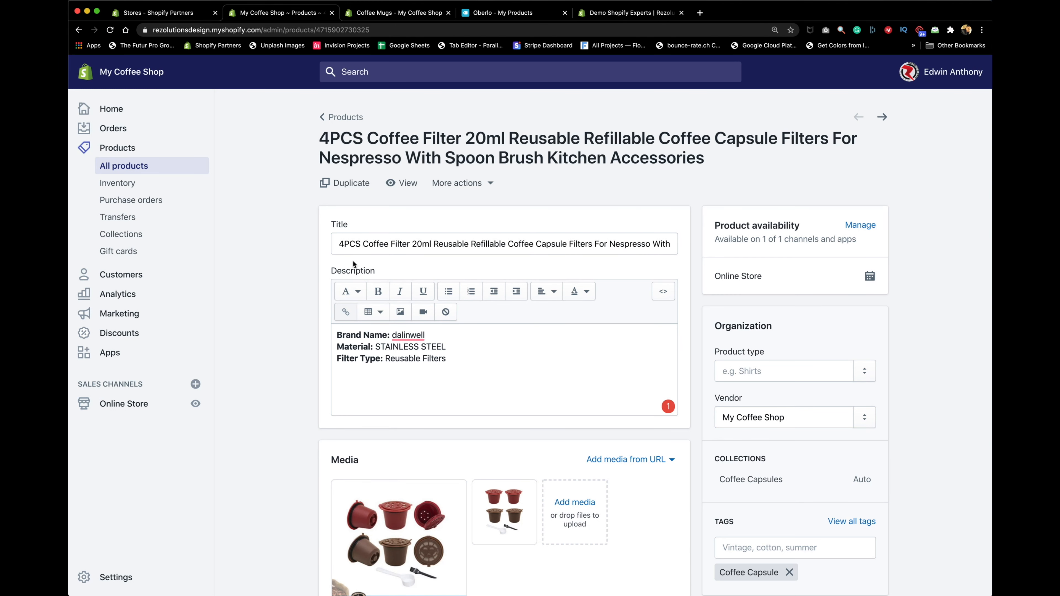
triple_click(378, 246)
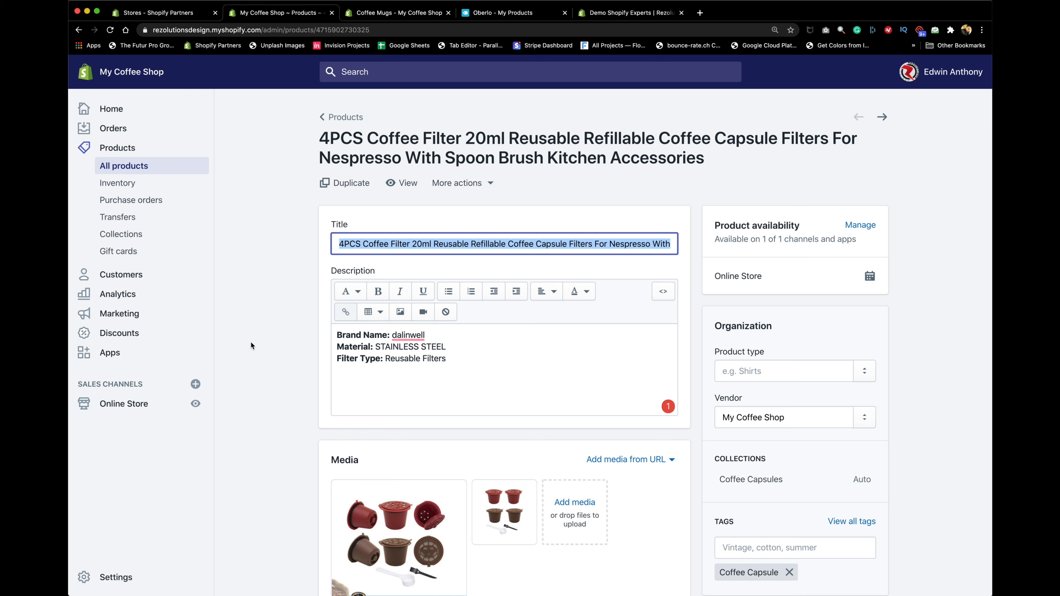
type("Nespresso")
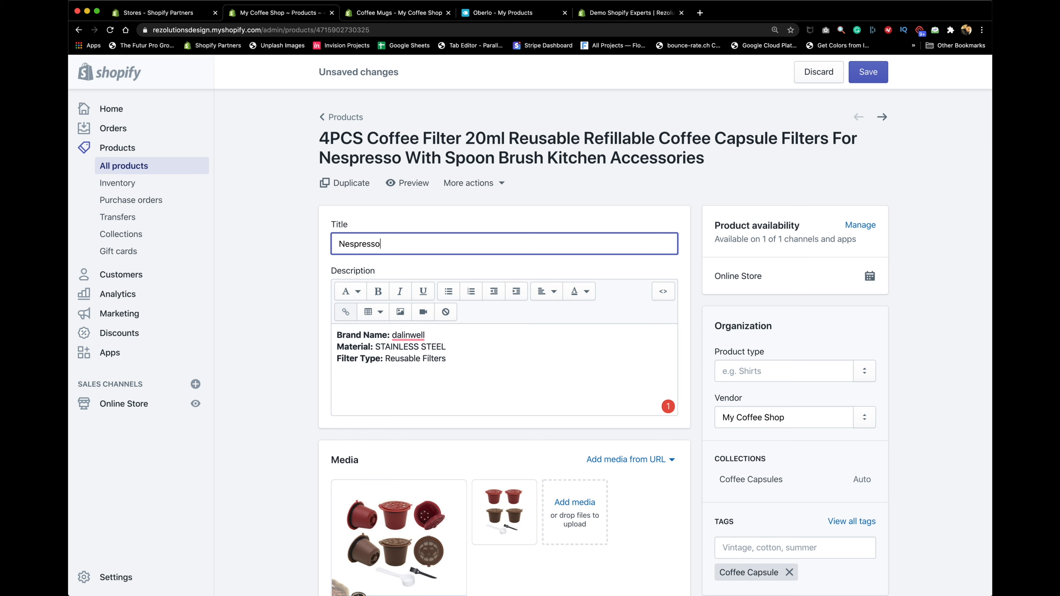
type(" 20ml Reusable Coffee Capsule")
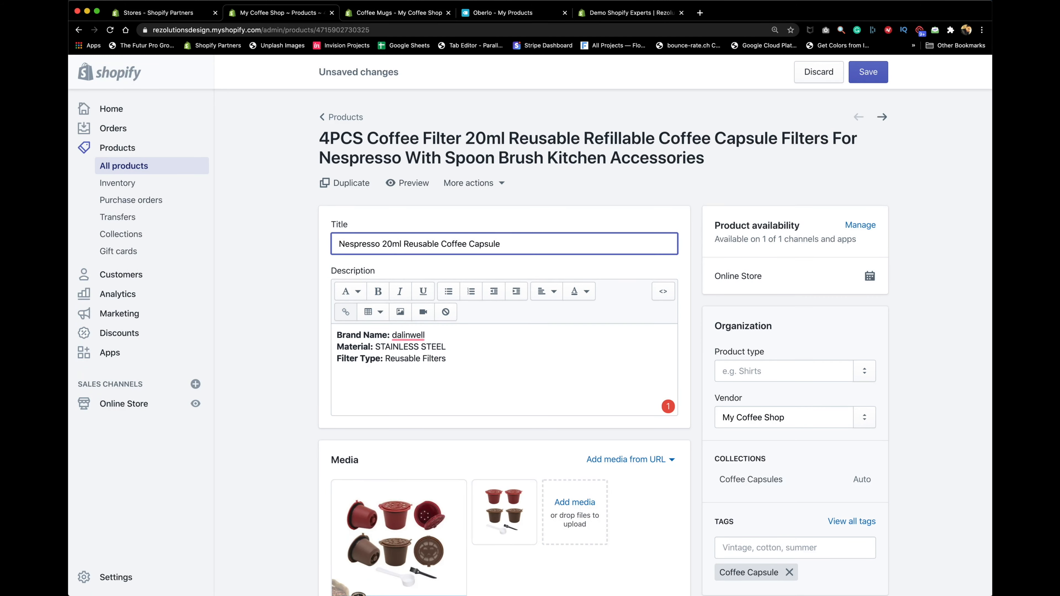
type("w Brush")
- Replace the product description with the original long product title copied from the page heading, ending it with a period
left_click_drag(459, 359, 325, 335)
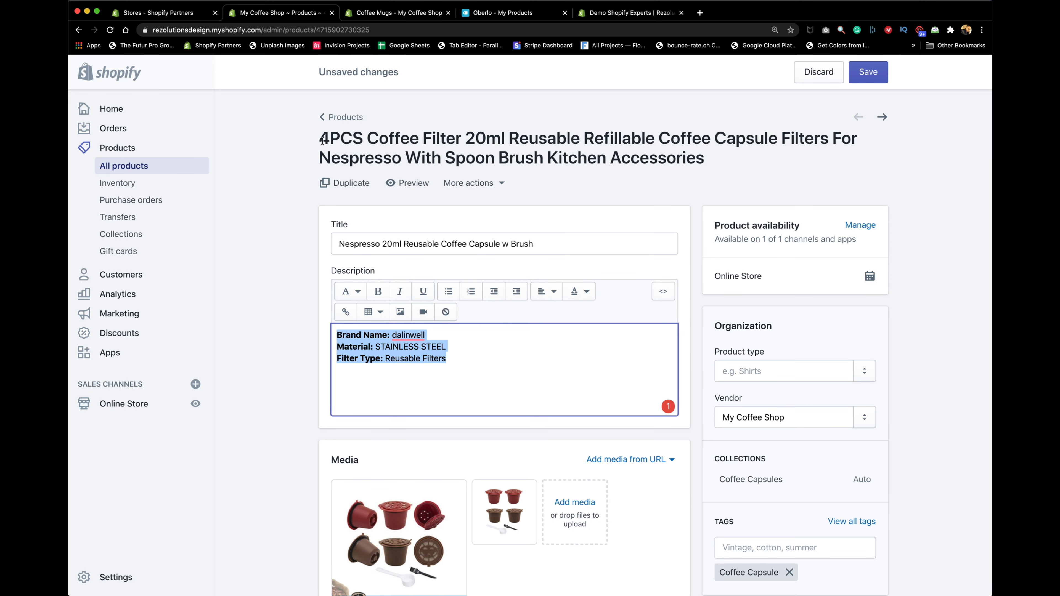
left_click_drag(321, 140, 731, 158)
right_click(660, 155)
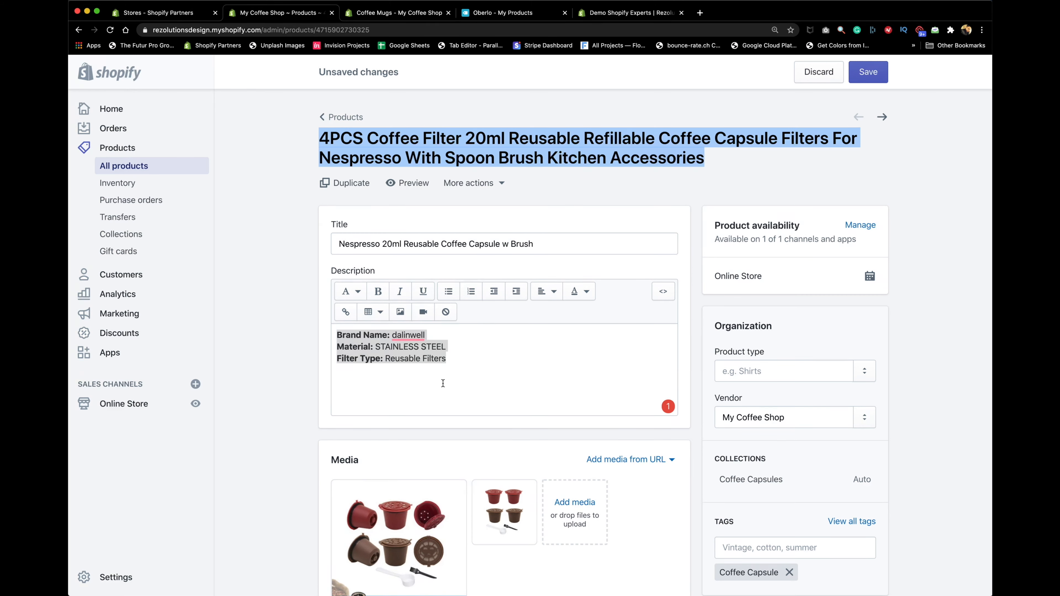
right_click(524, 155)
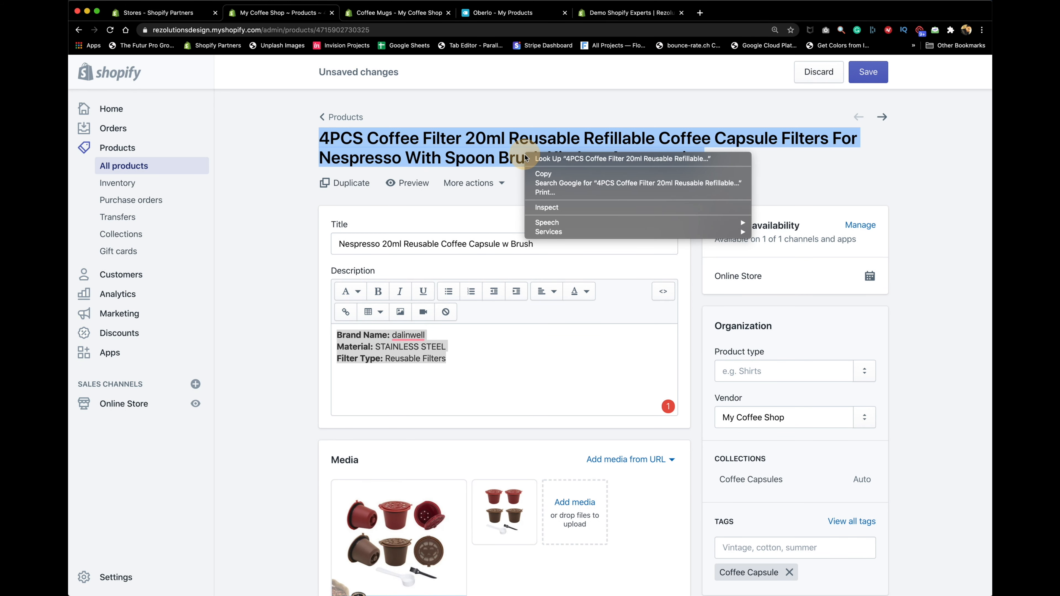
left_click(542, 174)
left_click(449, 355)
left_click(450, 359)
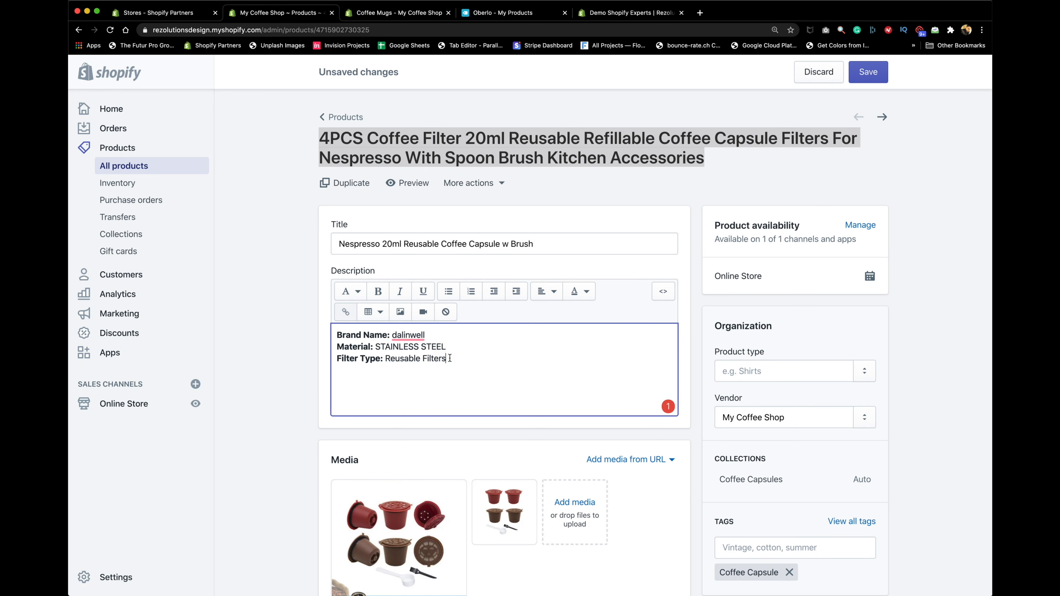
left_click_drag(450, 358, 294, 344)
left_click_drag(446, 358, 339, 336)
key("super+v")
type(".")
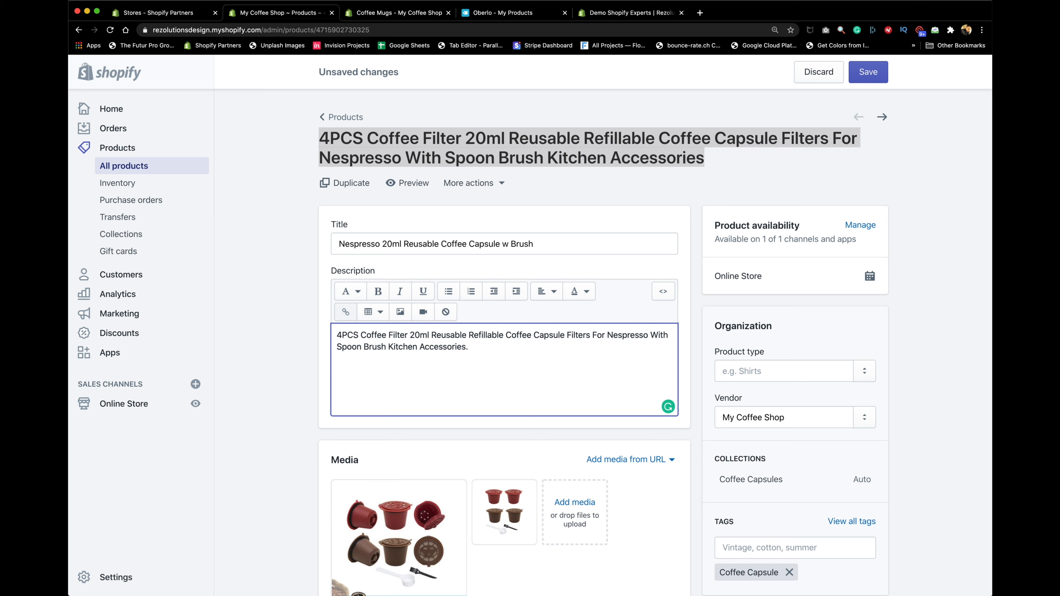
- Add the sentence "Makes a great gift or for personal use." to the description and save the product
type("Makes a great gift")
type("or for personal use.")
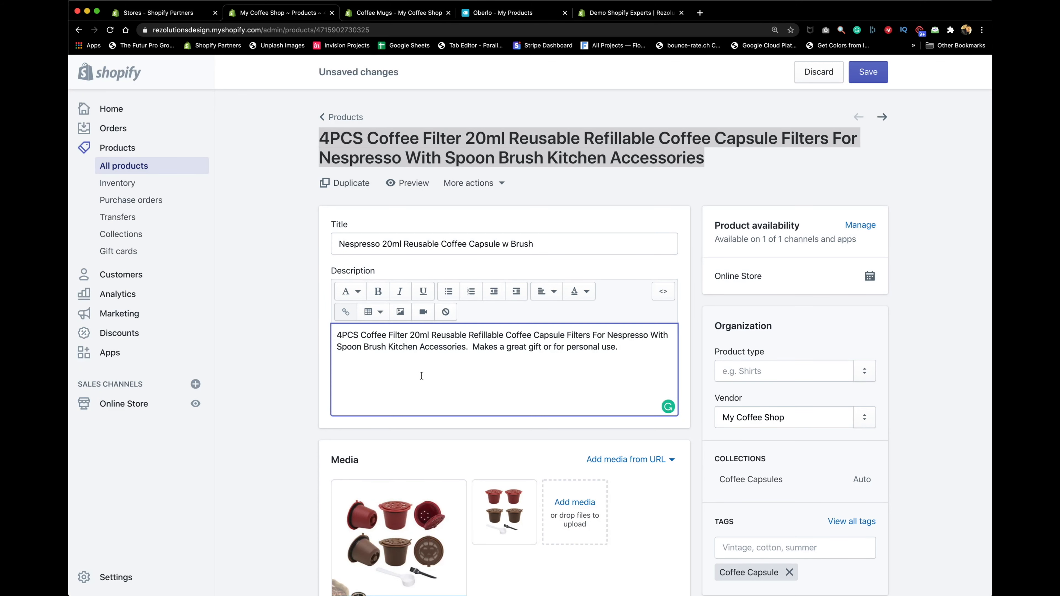
scroll(453, 429, "down", 5)
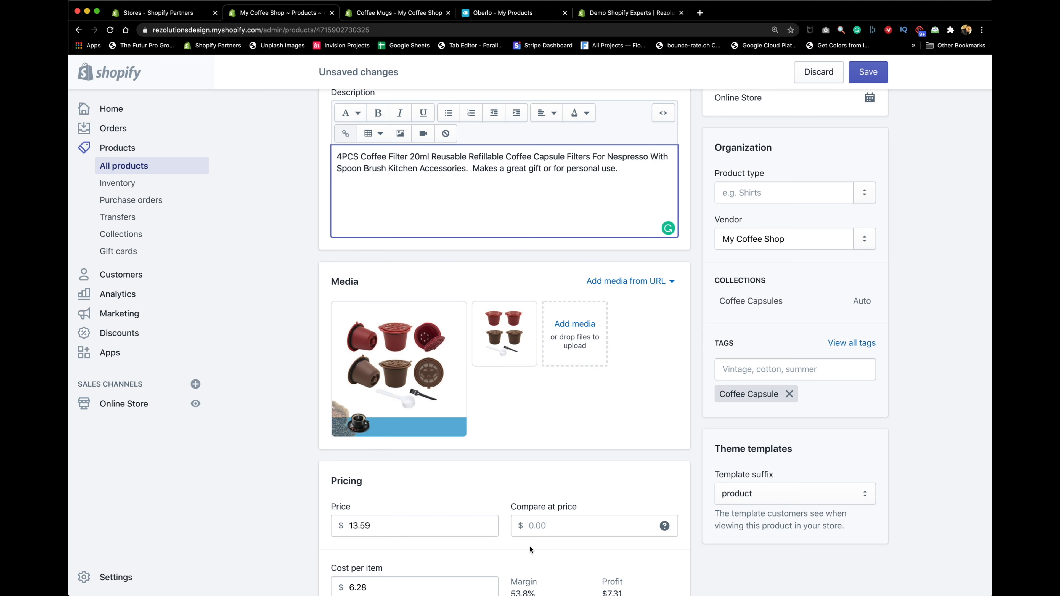
left_click(869, 72)
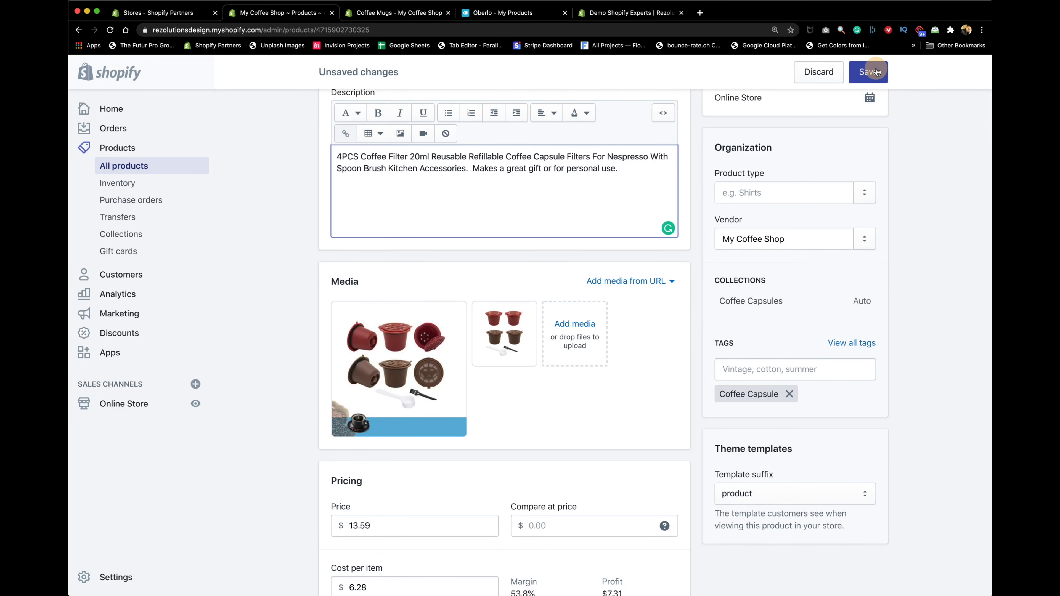
- Set the URL handle to "nespresso-20ml-reusable-coffee-capsule-w-brush" and save the product with the redirect from its old URL kept
scroll(253, 381, "down", 10)
scroll(253, 381, "down", 5)
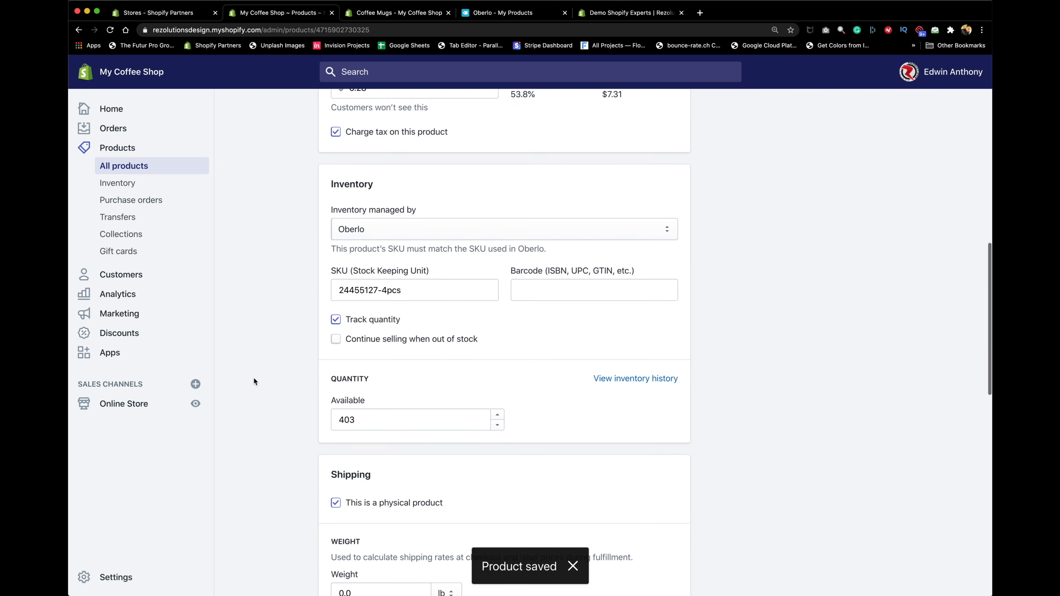
scroll(267, 433, "down", 7)
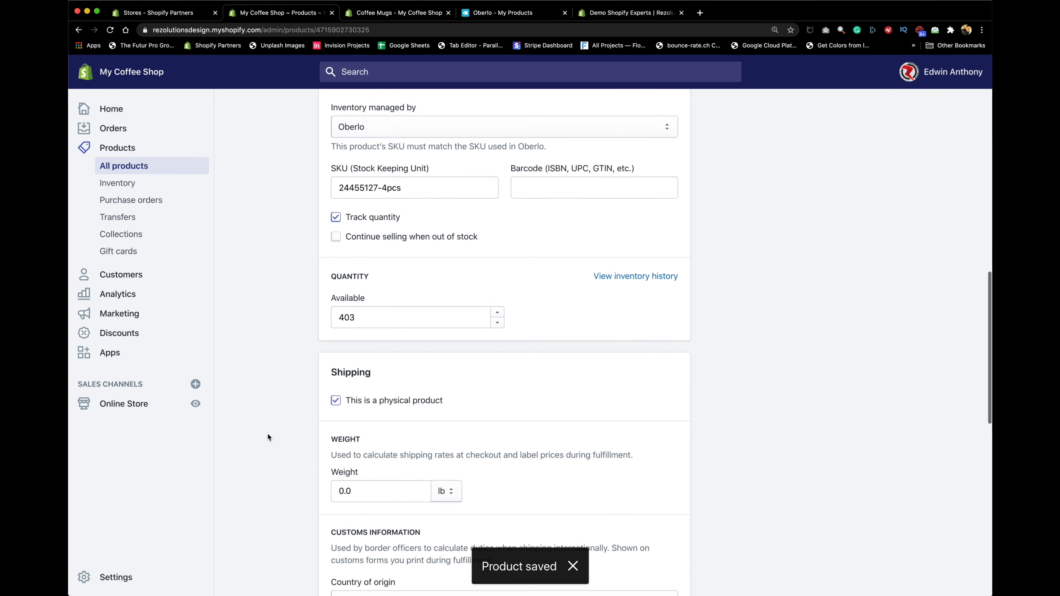
scroll(269, 434, "down", 4)
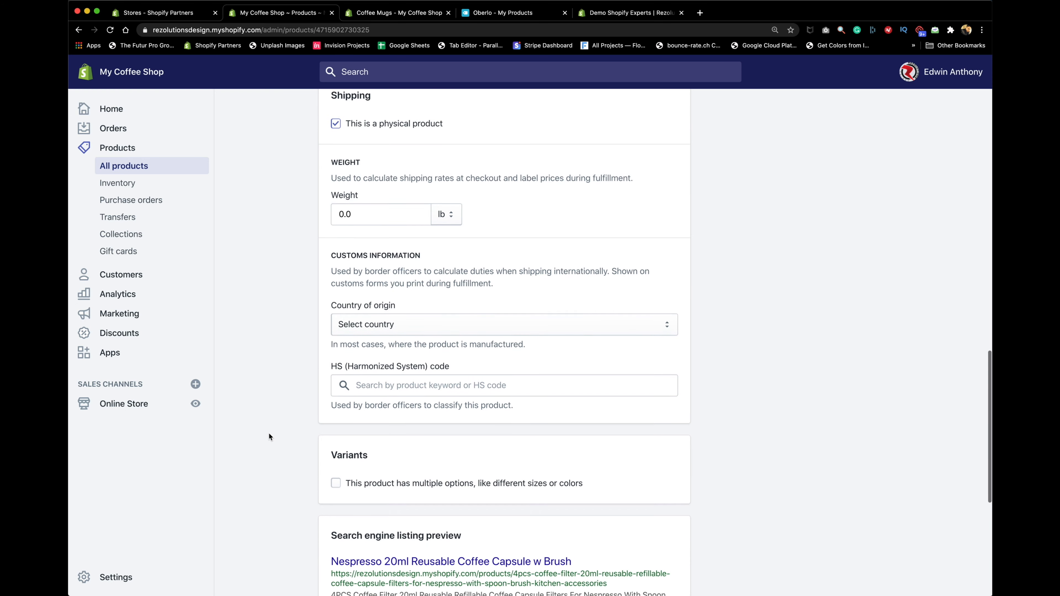
scroll(269, 435, "down", 4)
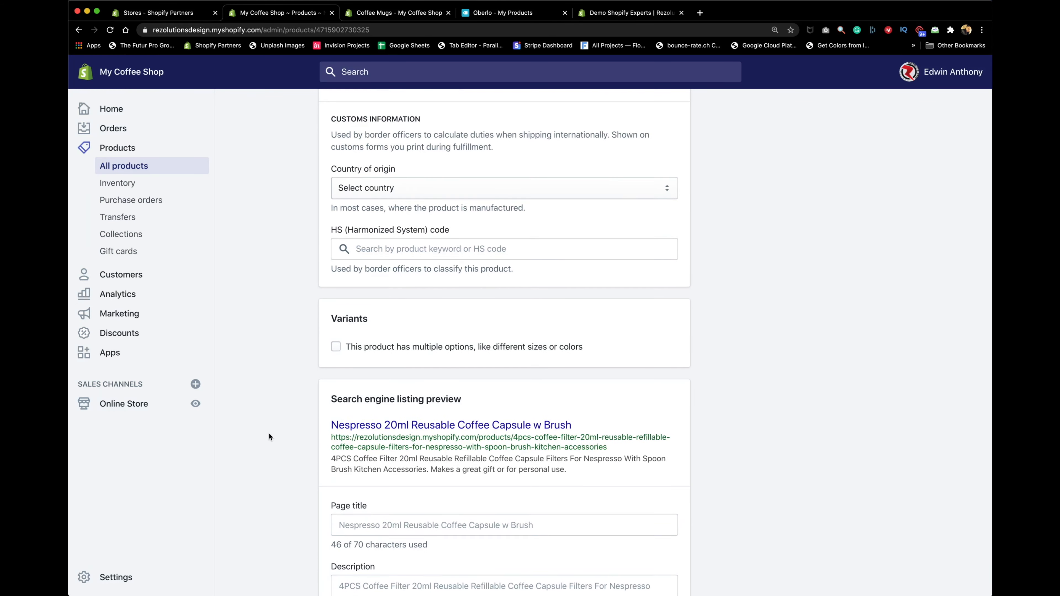
scroll(269, 434, "down", 1)
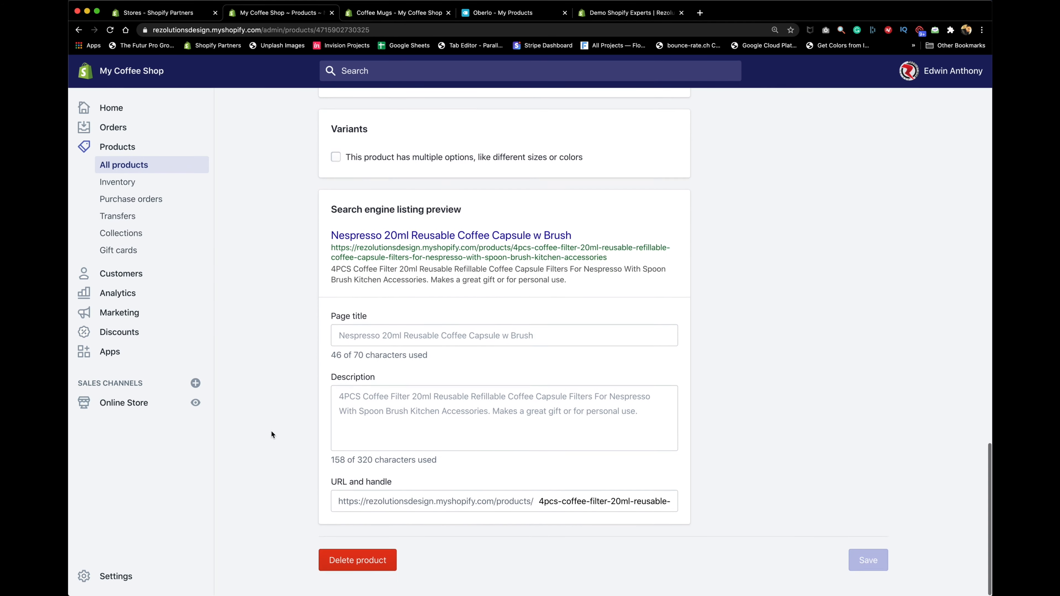
triple_click(589, 504)
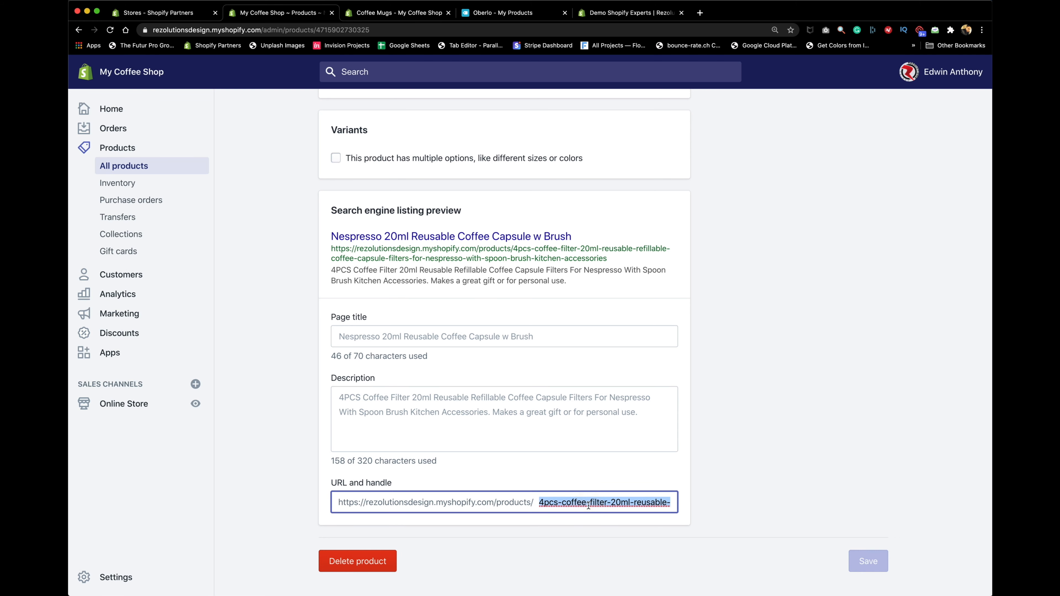
key("super+v")
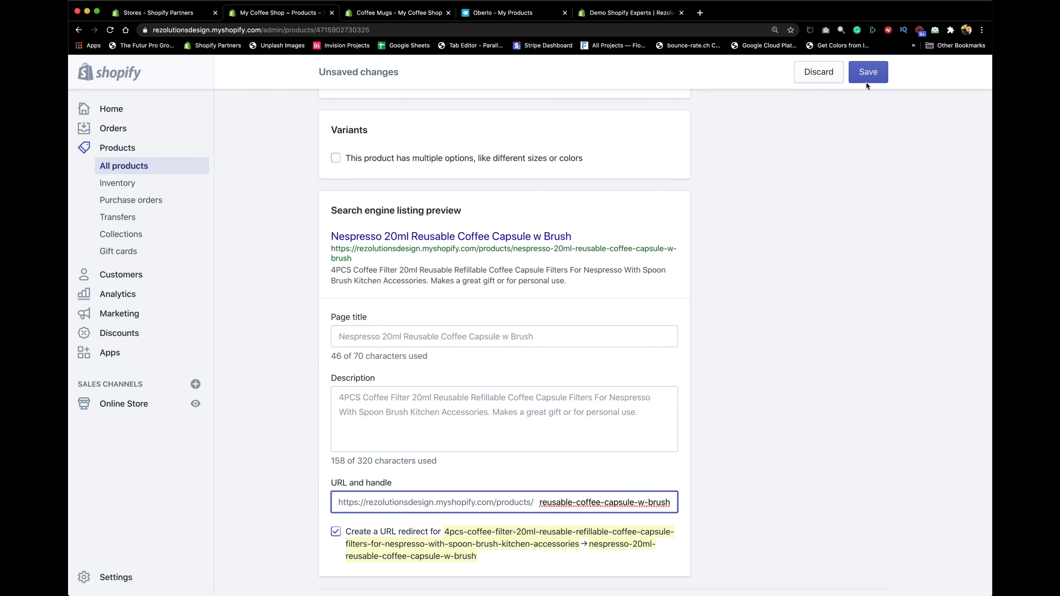
left_click(865, 77)
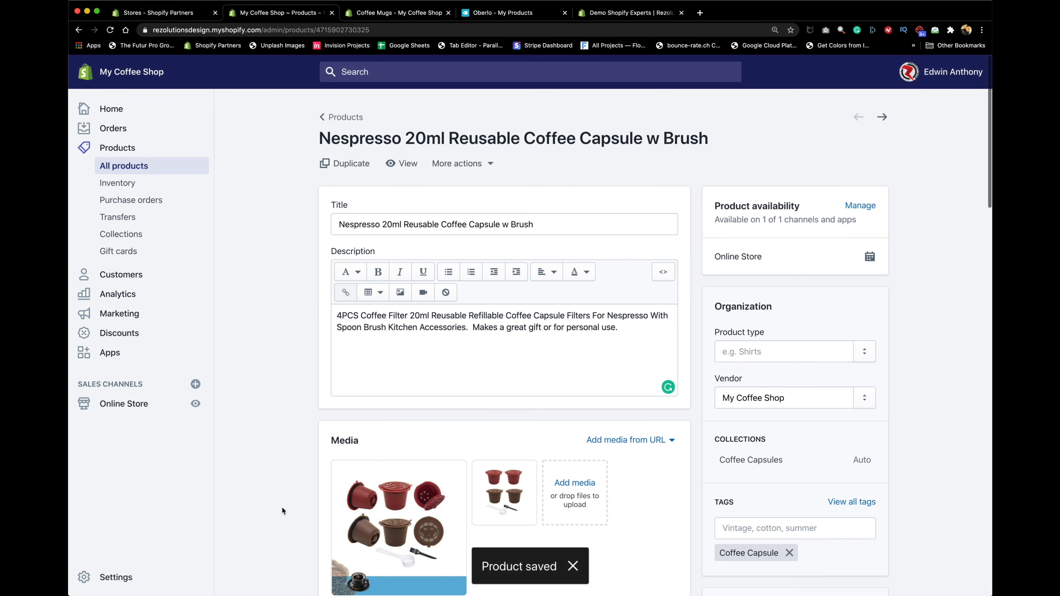
- View the capsule product on the online store and compare its two product images
left_click(408, 164)
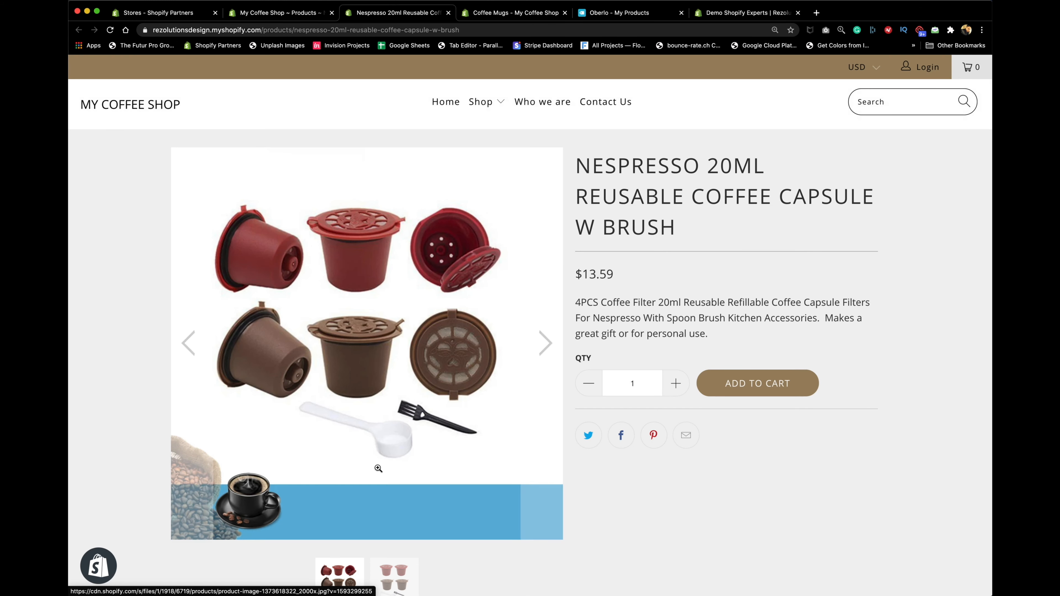
scroll(672, 537, "down", 3)
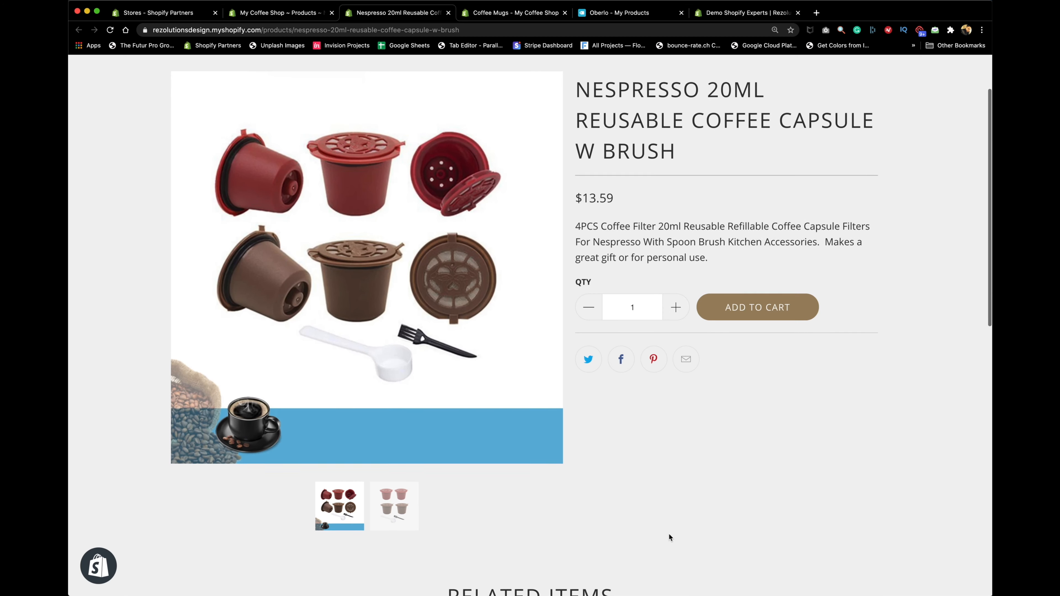
scroll(669, 538, "up", 2)
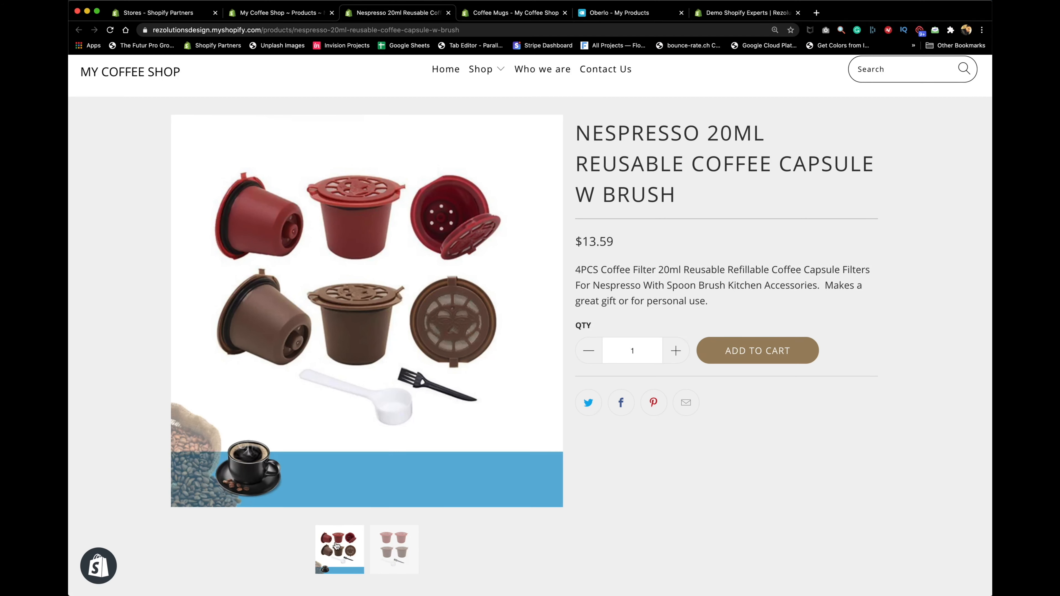
left_click(395, 549)
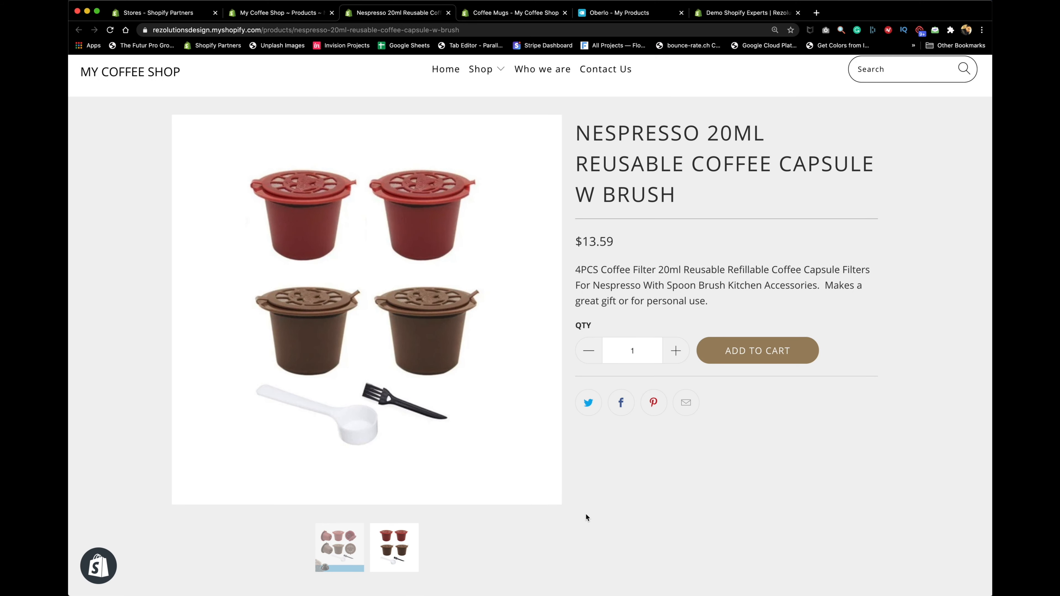
left_click(351, 542)
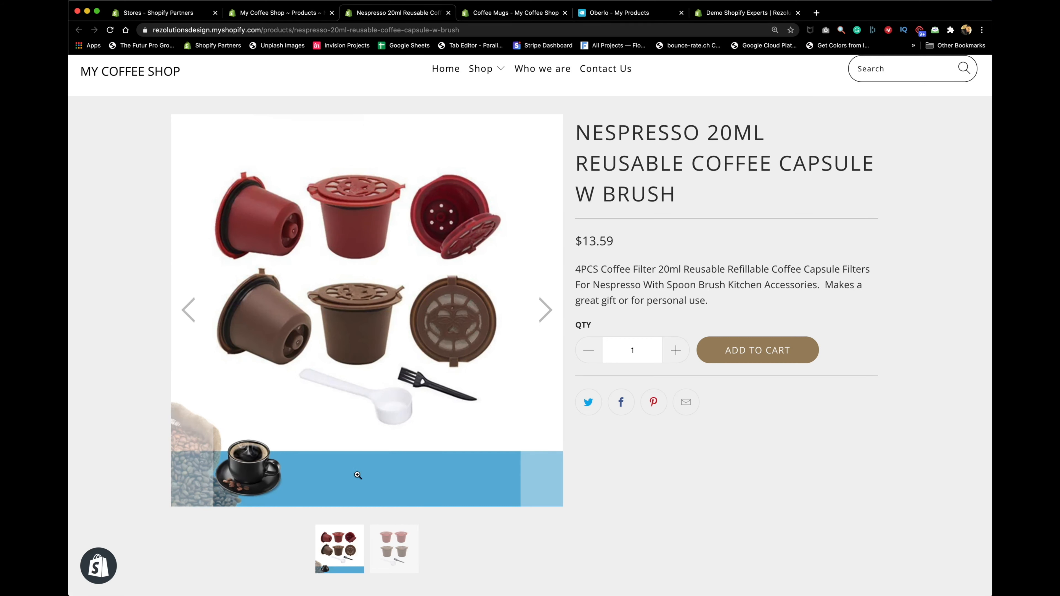
left_click(403, 559)
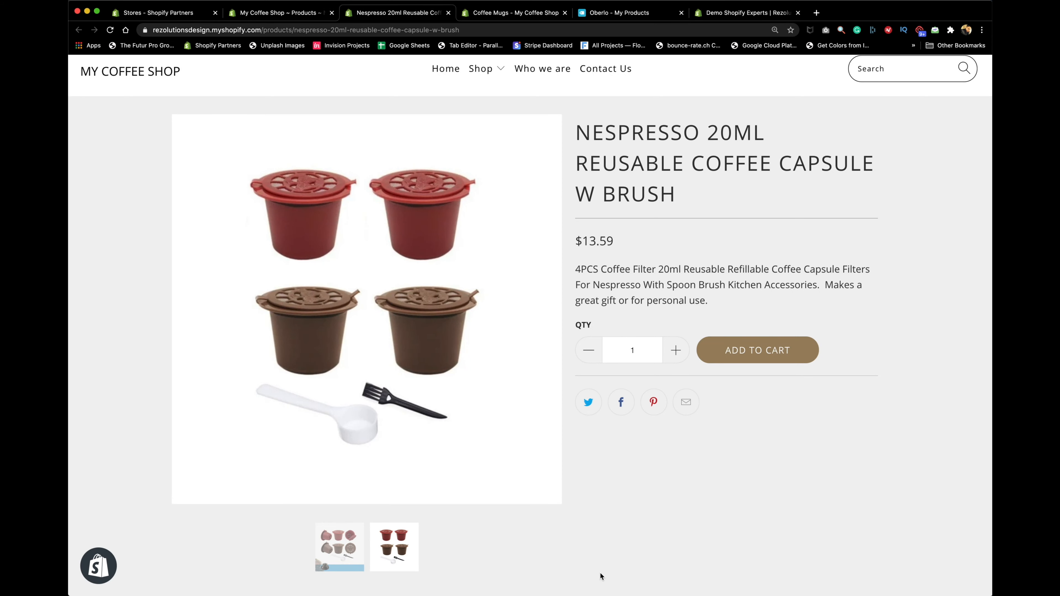
left_click(341, 546)
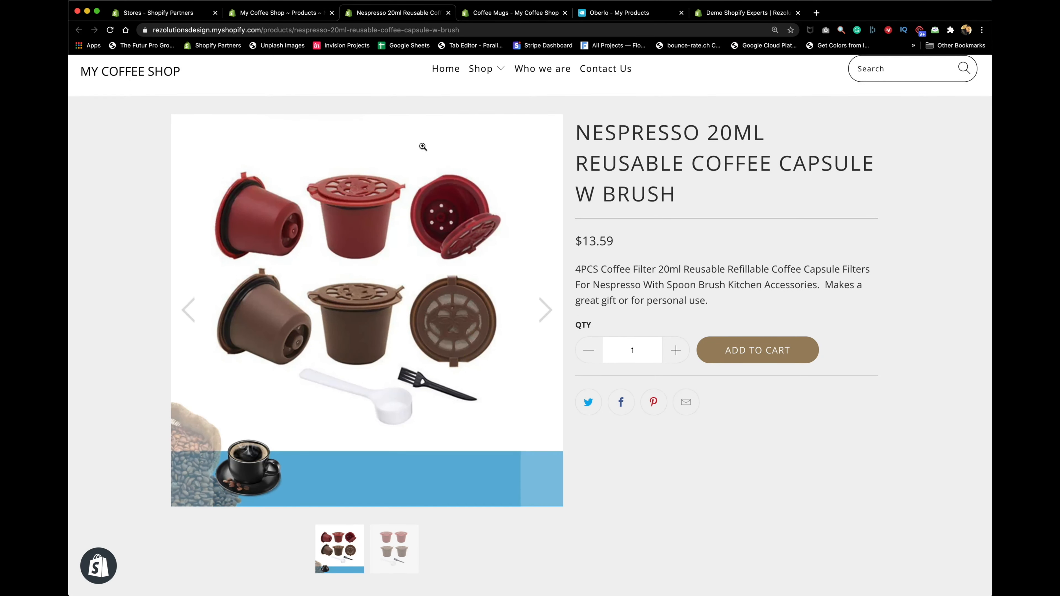
- Return to the product's admin page and make the plain four-capsule image the first media item
left_click(298, 12)
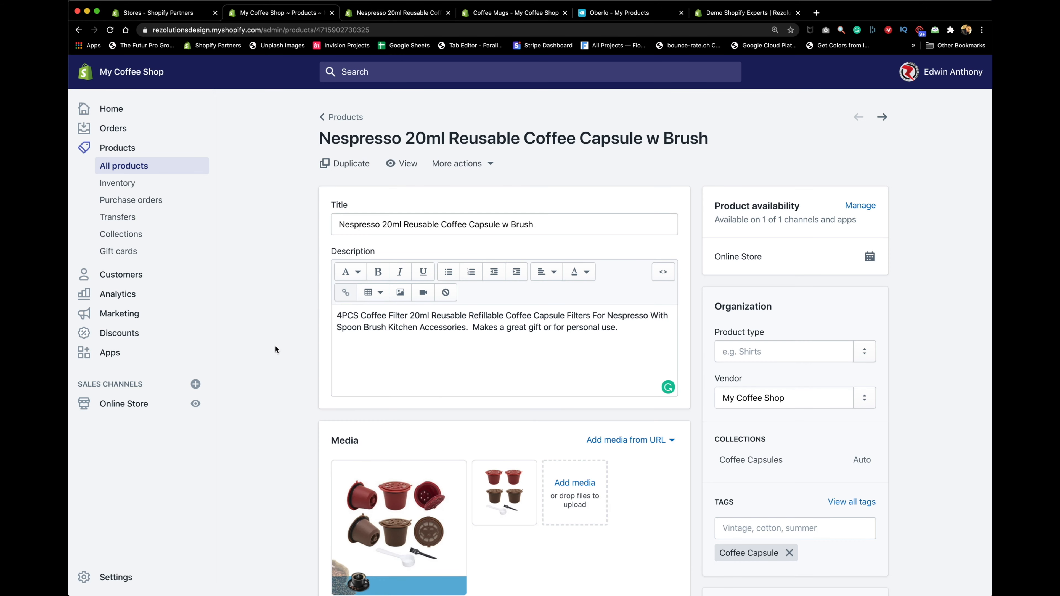
scroll(275, 345, "down", 4)
mouse_move(516, 342)
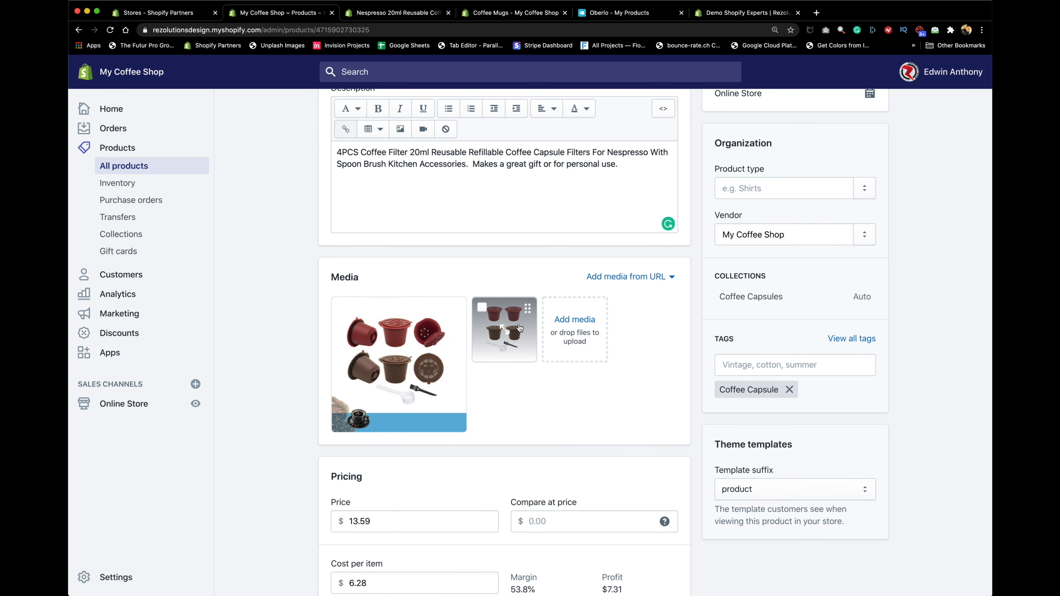
left_click_drag(527, 311, 349, 373)
mouse_move(512, 328)
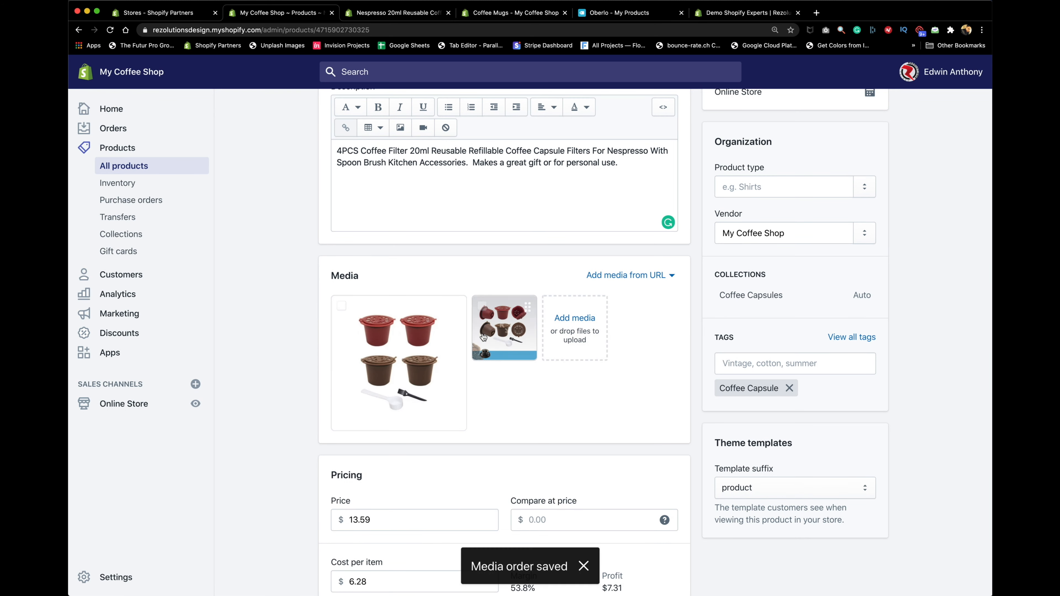
- Delete the capsule image with the blue banner and coffee cup from the product's media
left_click(528, 310)
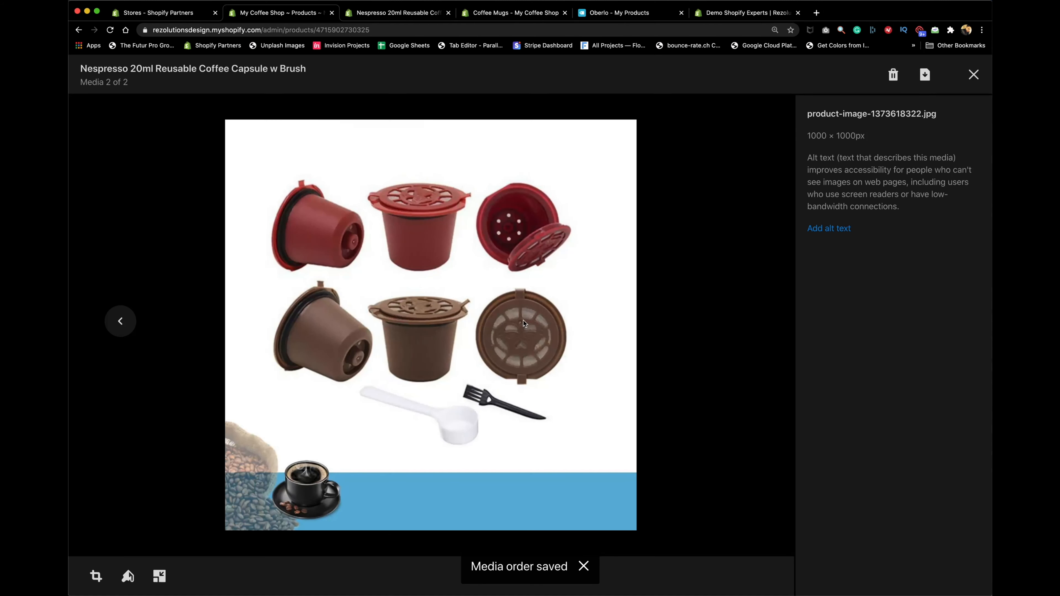
left_click(973, 74)
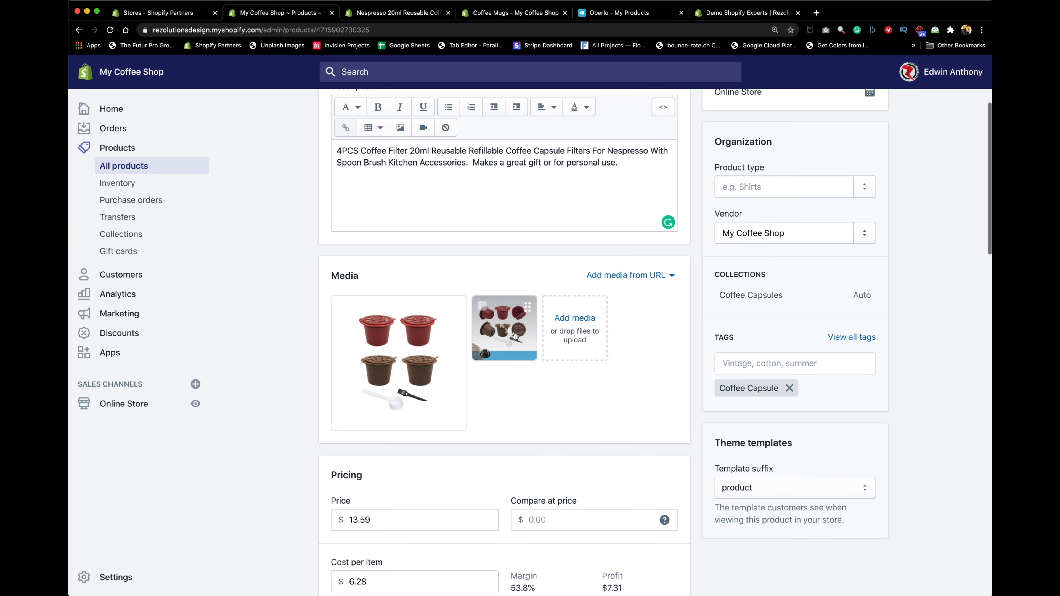
left_click(483, 307)
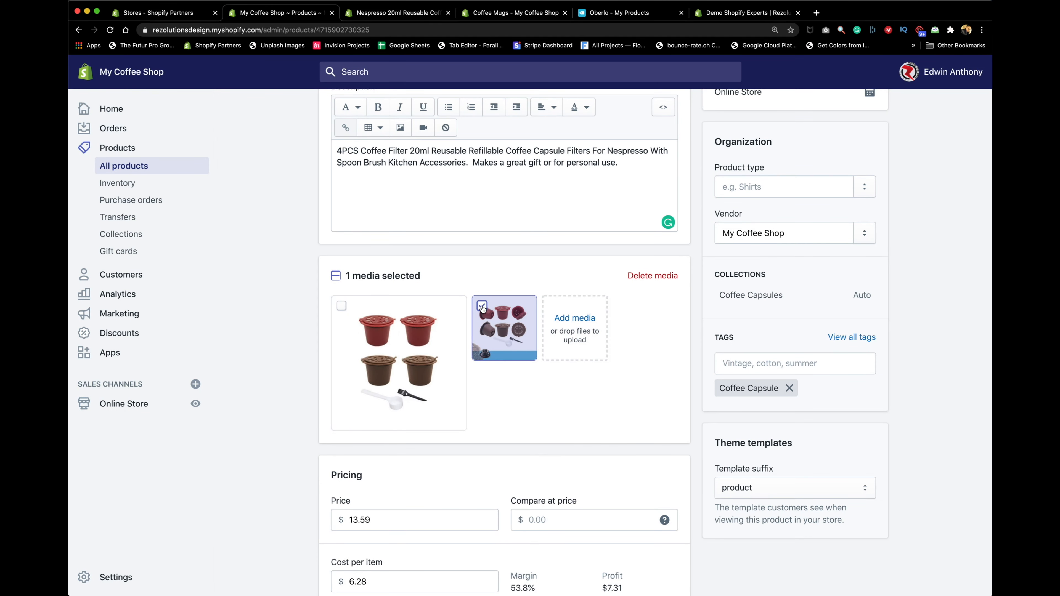
left_click(641, 274)
left_click(686, 364)
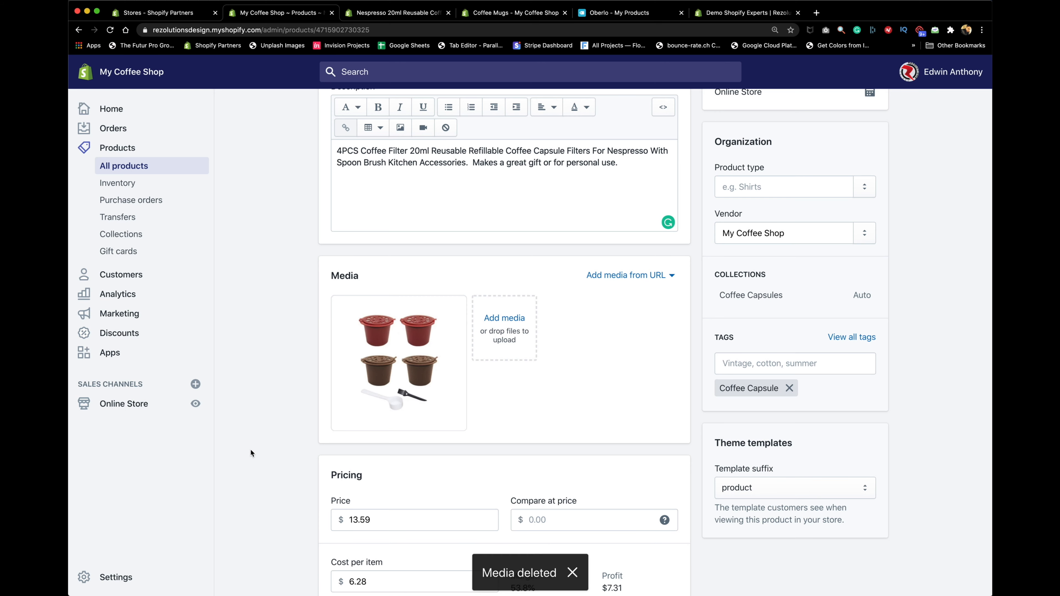
- View the updated capsule product on the online store, then close its storefront pages
scroll(287, 441, "up", 5)
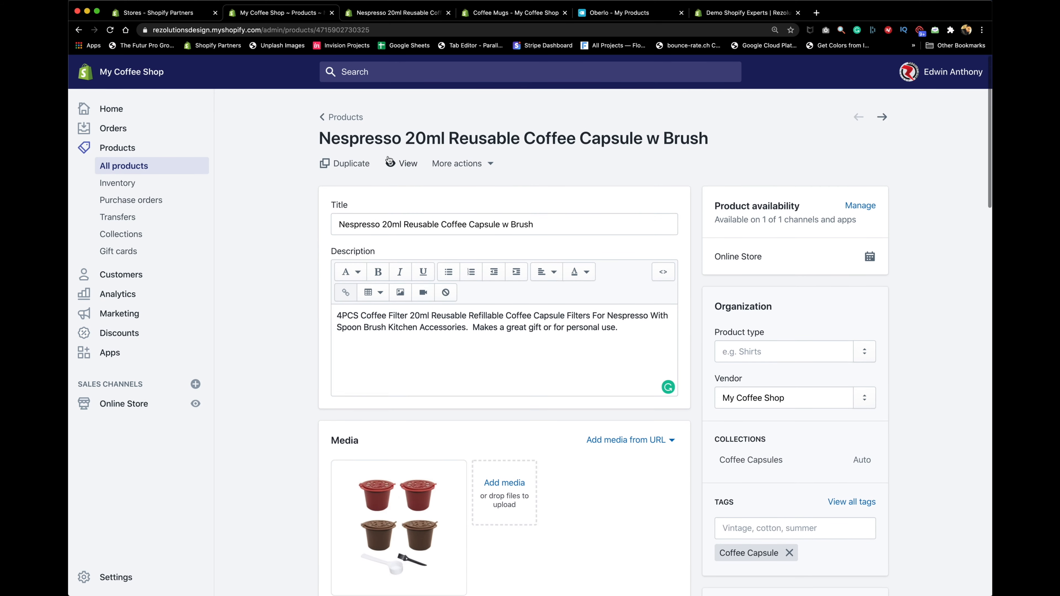
left_click(405, 162)
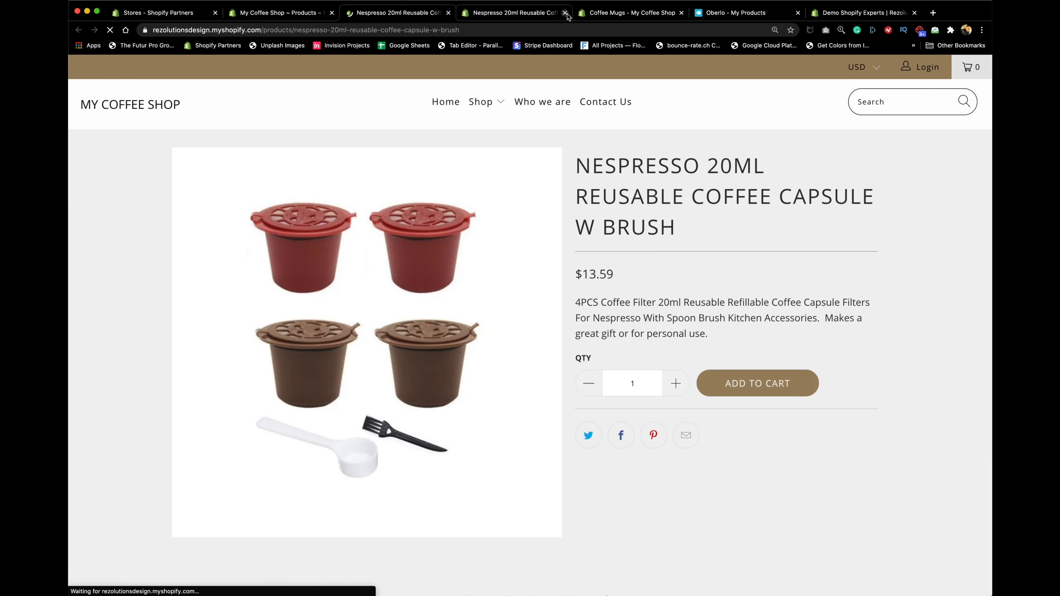
left_click(565, 13)
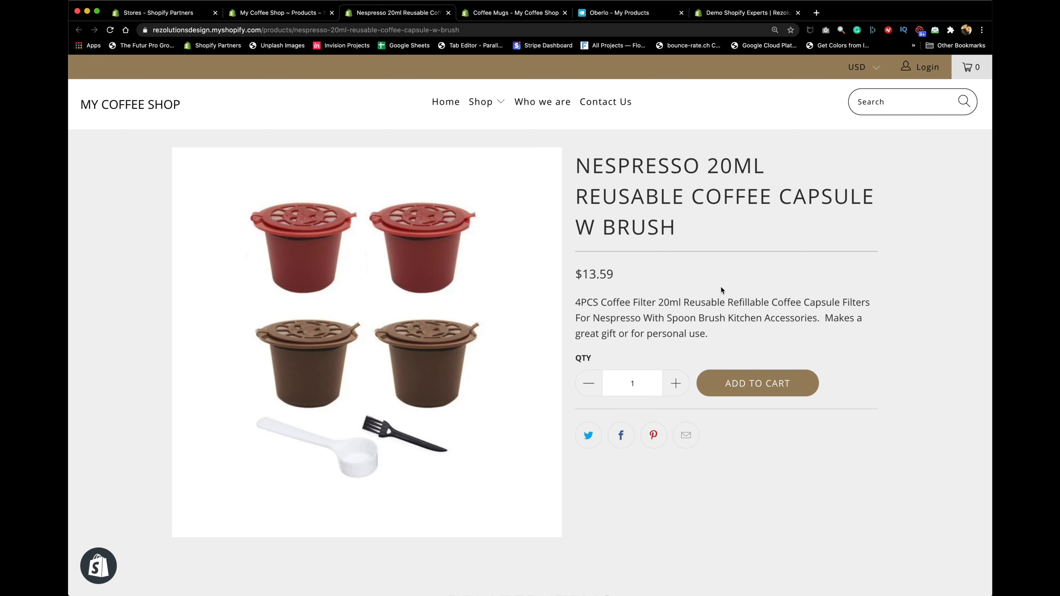
left_click(449, 13)
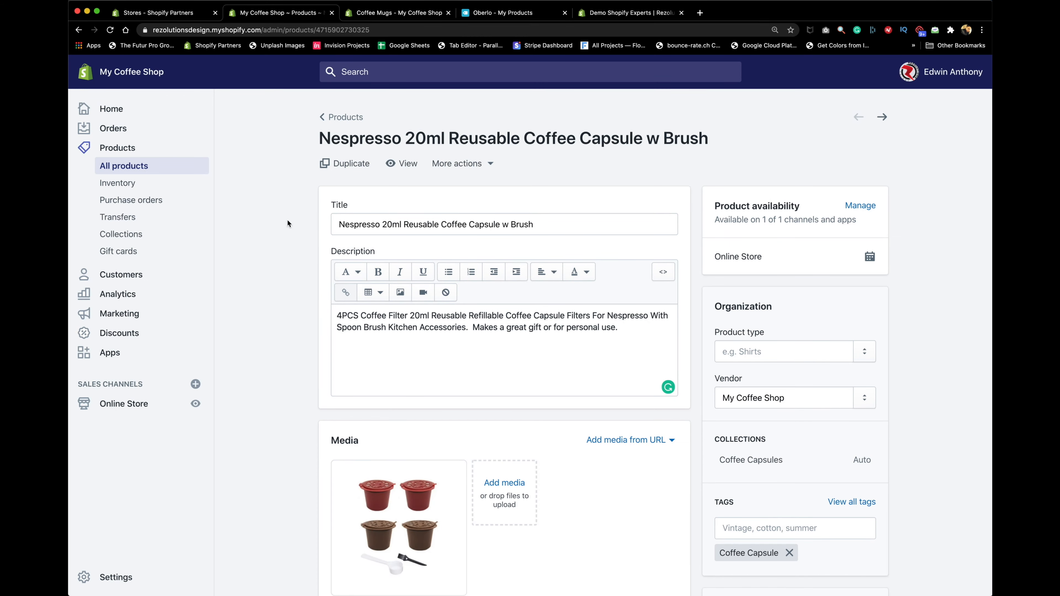
- Return to the product list and open the Build-On Brick for lego Mug product
left_click(329, 117)
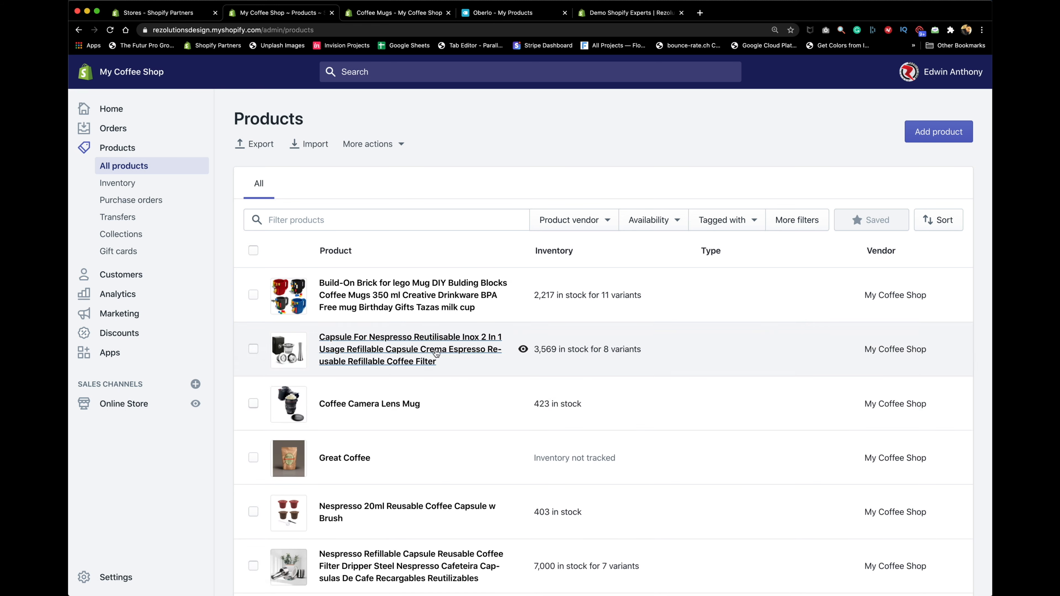
scroll(476, 405, "down", 1)
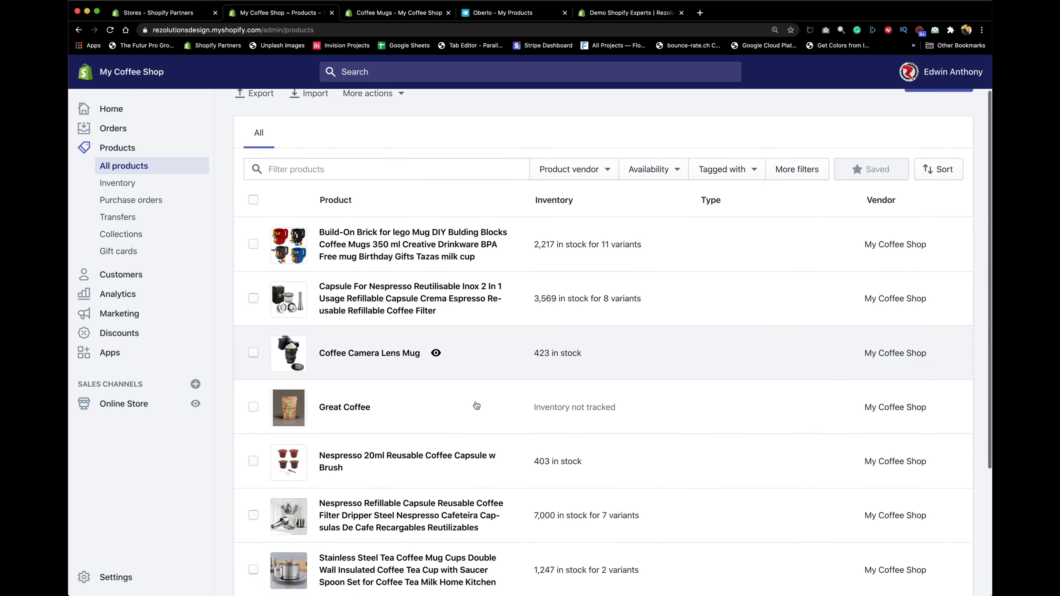
scroll(477, 405, "down", 3)
scroll(476, 405, "up", 2)
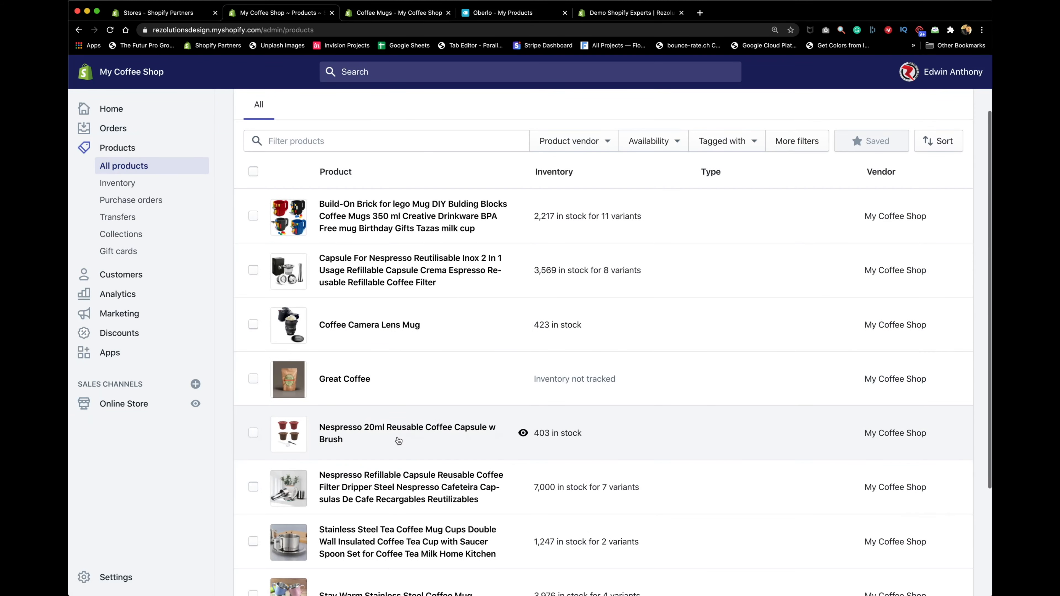
scroll(399, 438, "up", 2)
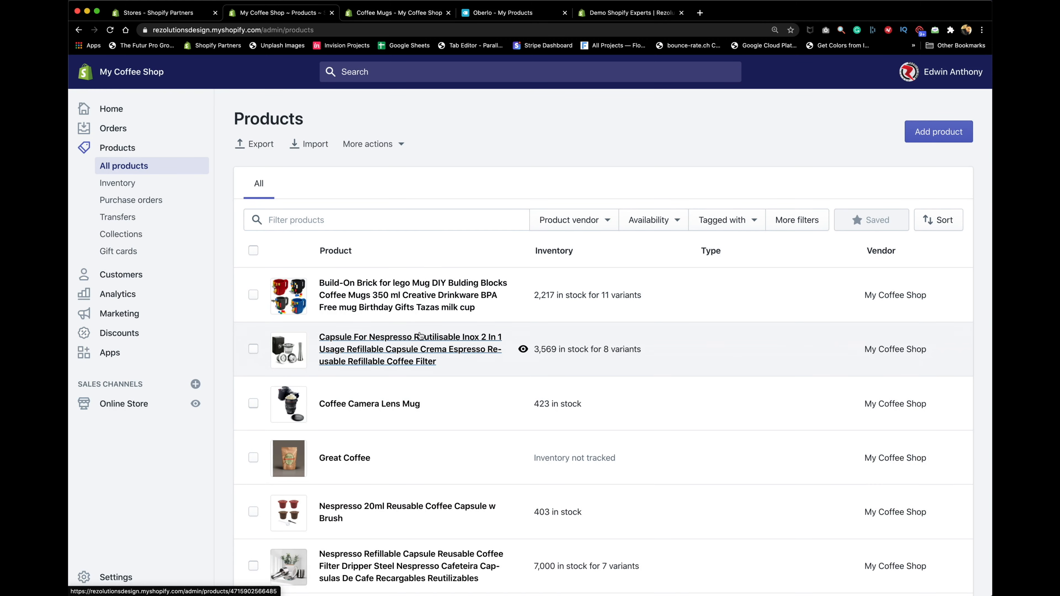
scroll(420, 335, "down", 1)
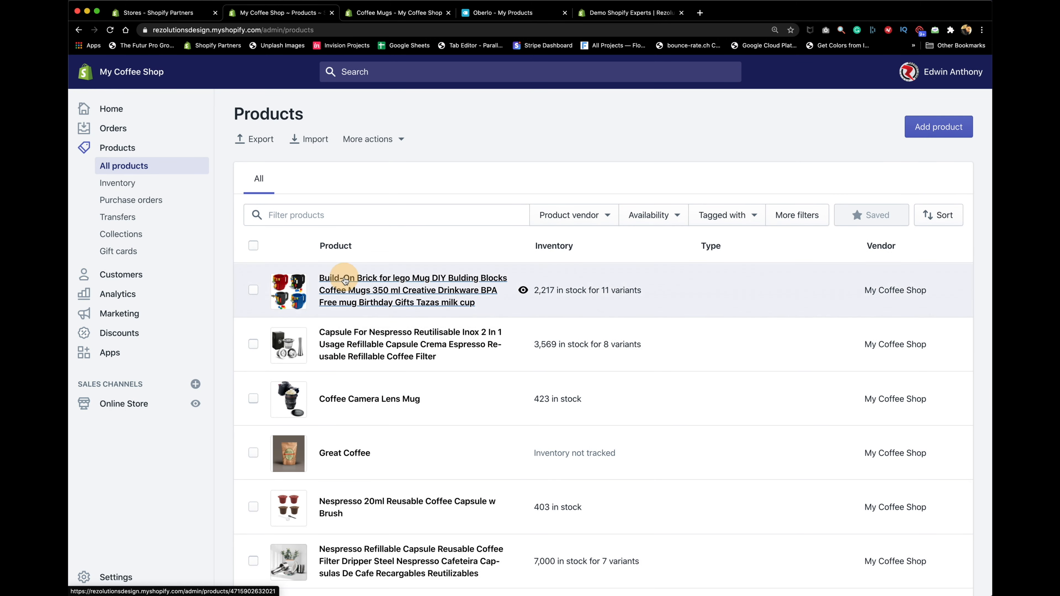
left_click(343, 277)
- Review the brick mug's description, media and variants, and select its full title
scroll(249, 464, "down", 15)
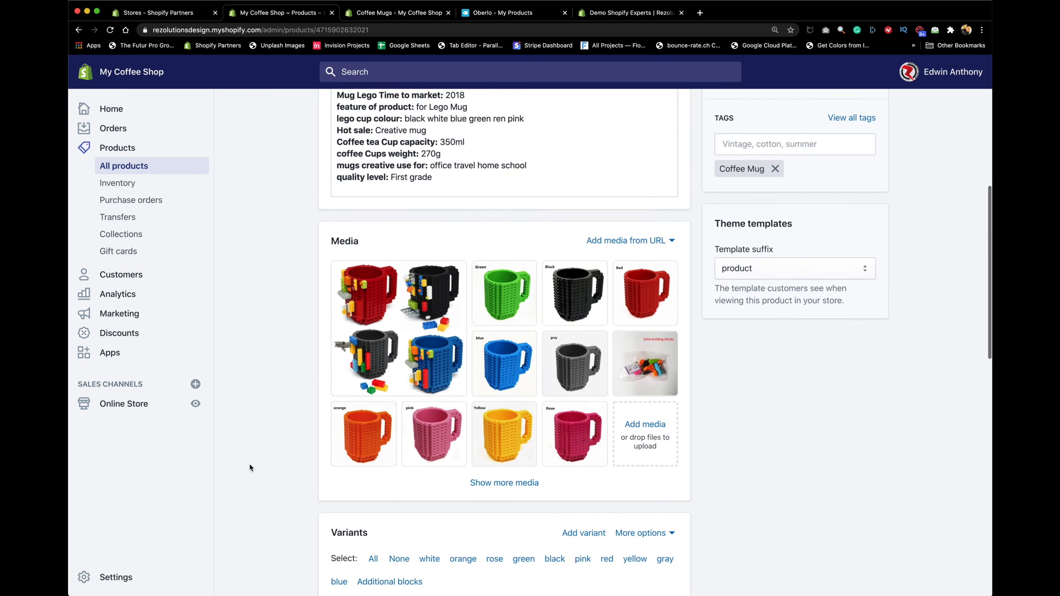
scroll(250, 464, "up", 3)
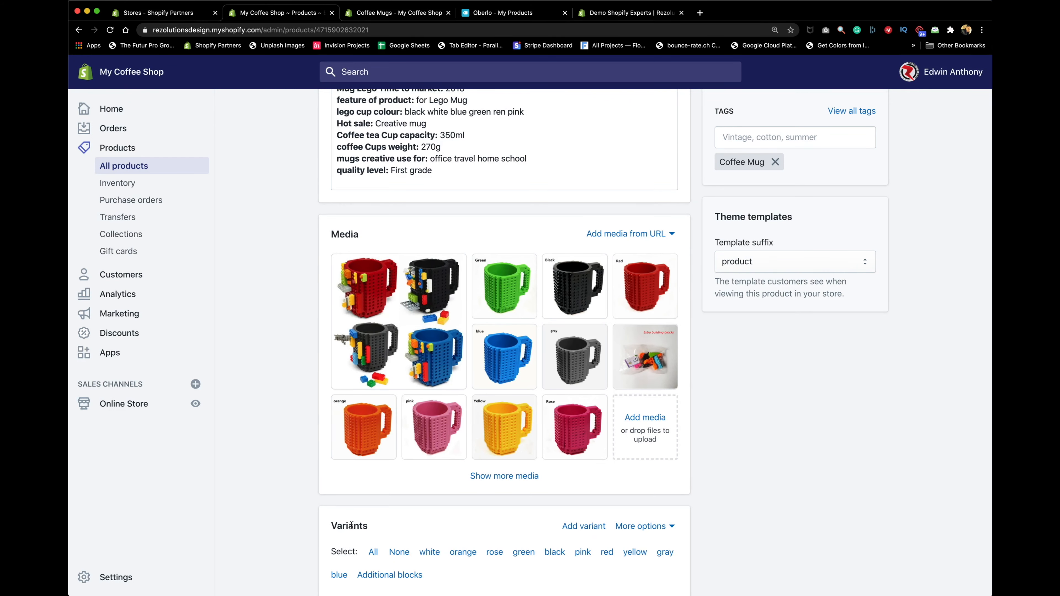
scroll(351, 526, "down", 3)
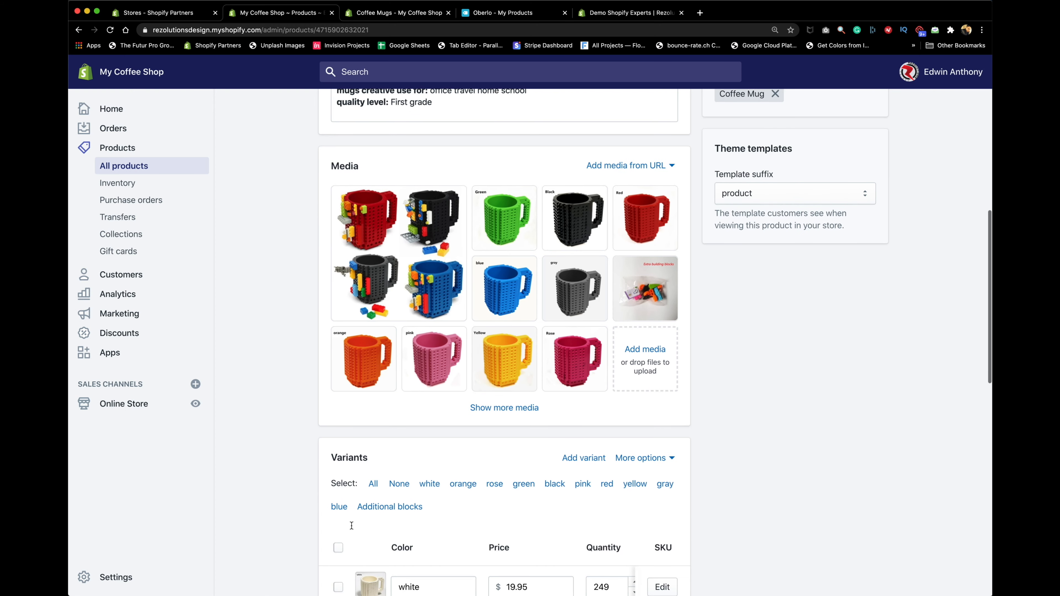
scroll(351, 529, "down", 1)
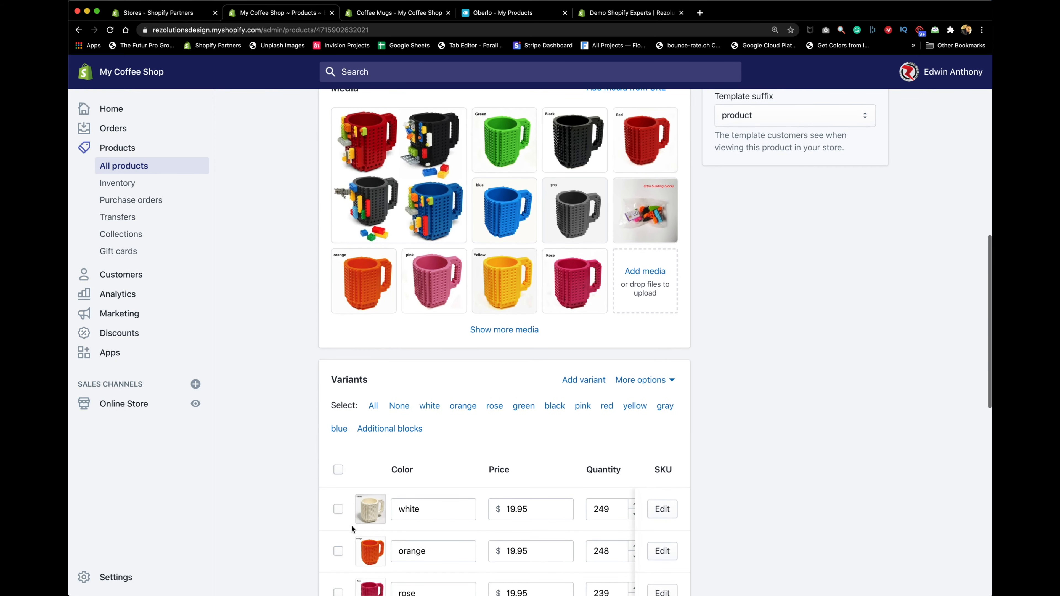
scroll(351, 526, "down", 3)
scroll(351, 525, "up", 15)
scroll(351, 526, "up", 1)
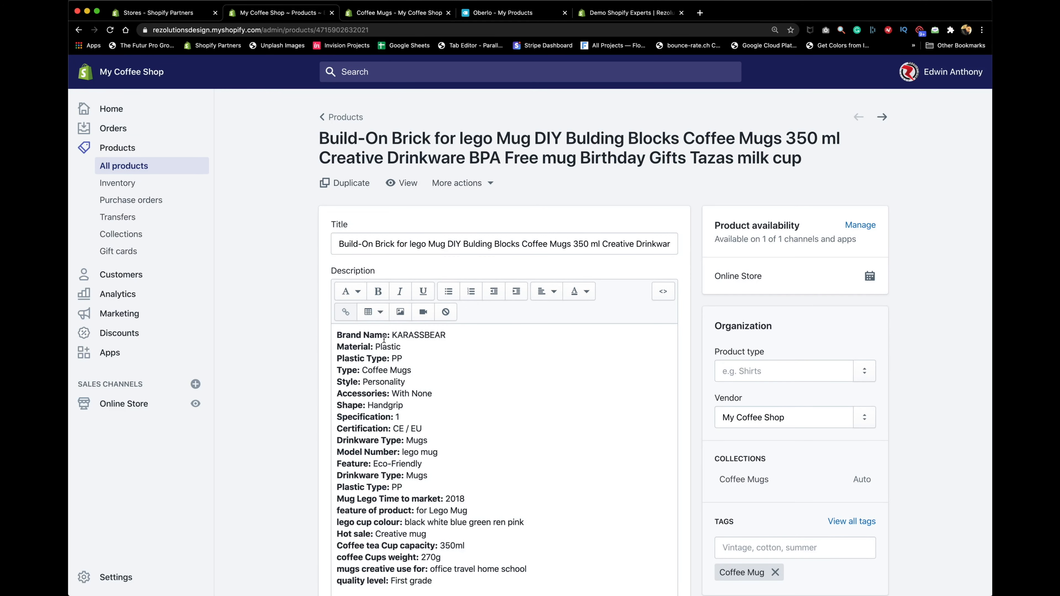
triple_click(423, 250)
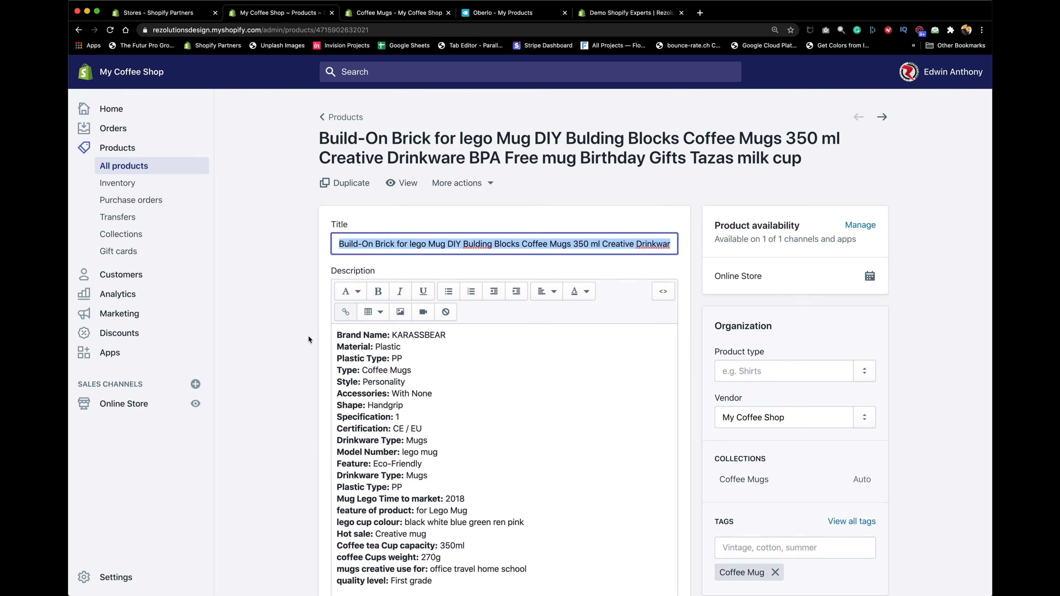
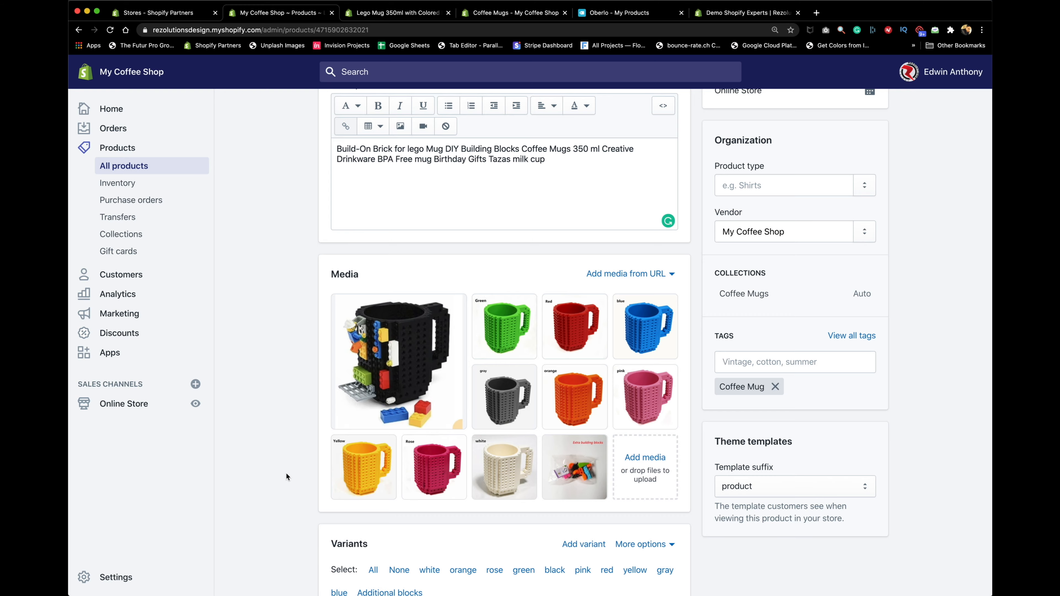
- Rename the white variant's color as "White" and the orange variant's color as "Organge"
scroll(286, 476, "down", 5)
scroll(286, 476, "up", 1)
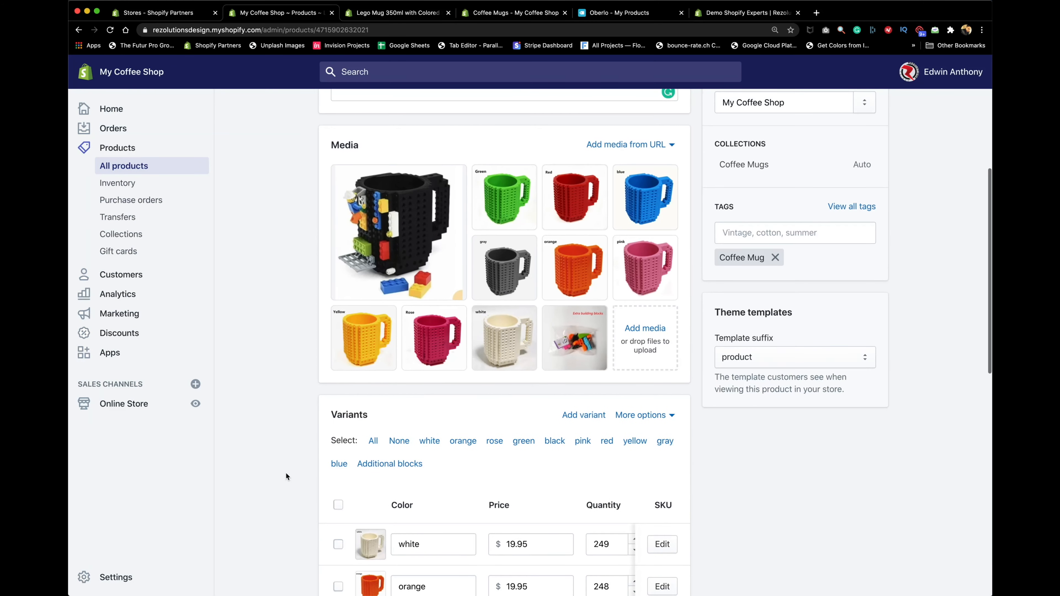
scroll(339, 390, "down", 3)
scroll(339, 388, "down", 5)
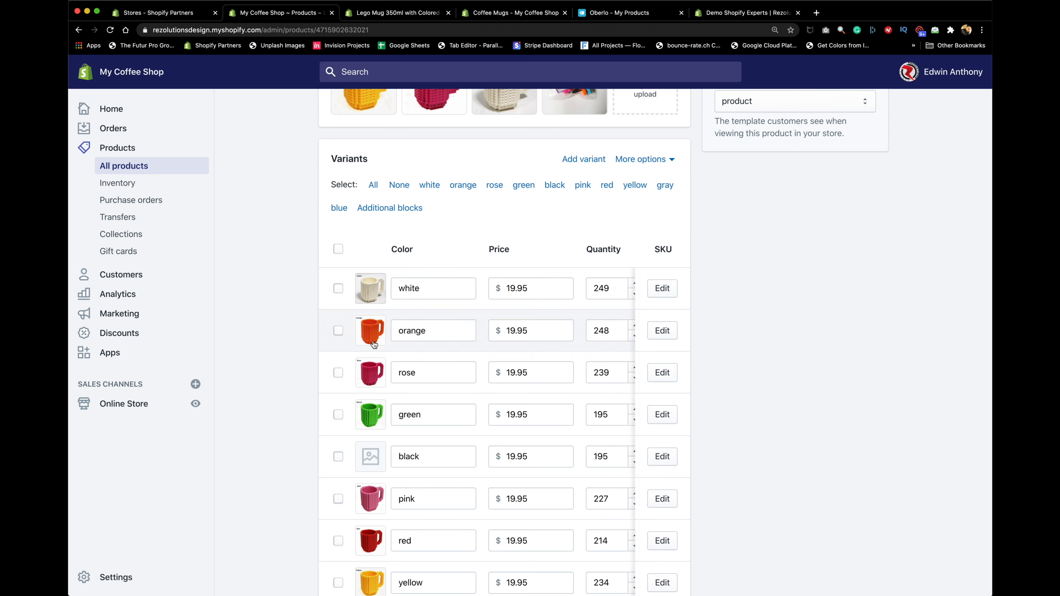
double_click(413, 288)
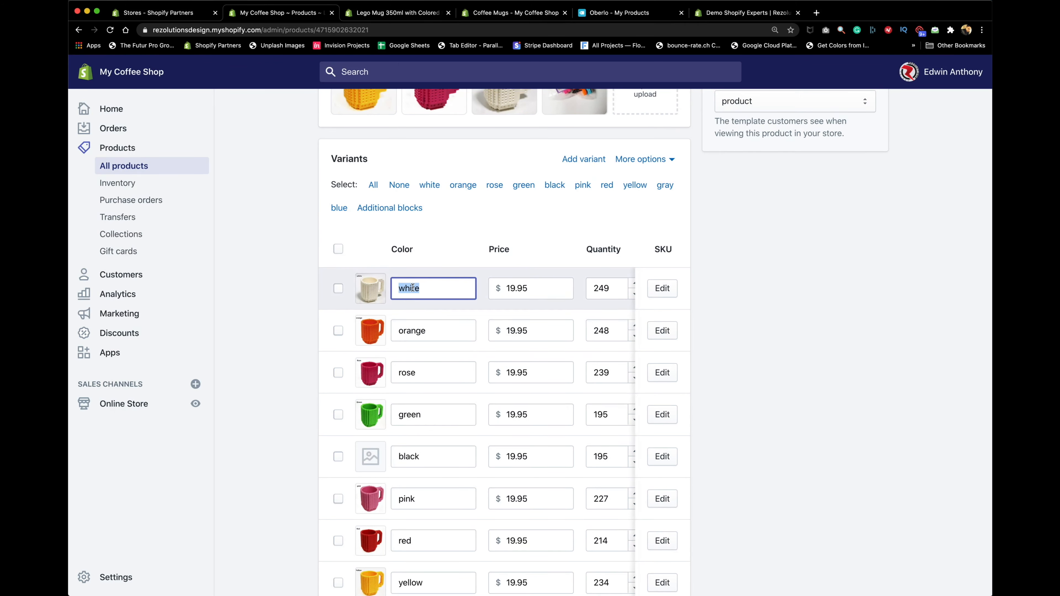
type("White")
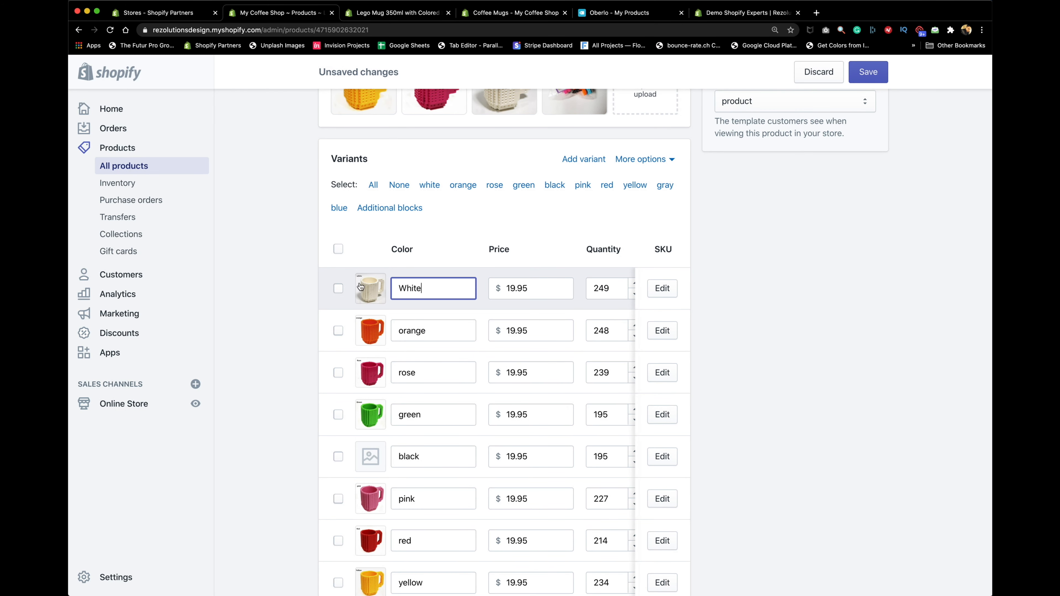
double_click(408, 330)
type("Or")
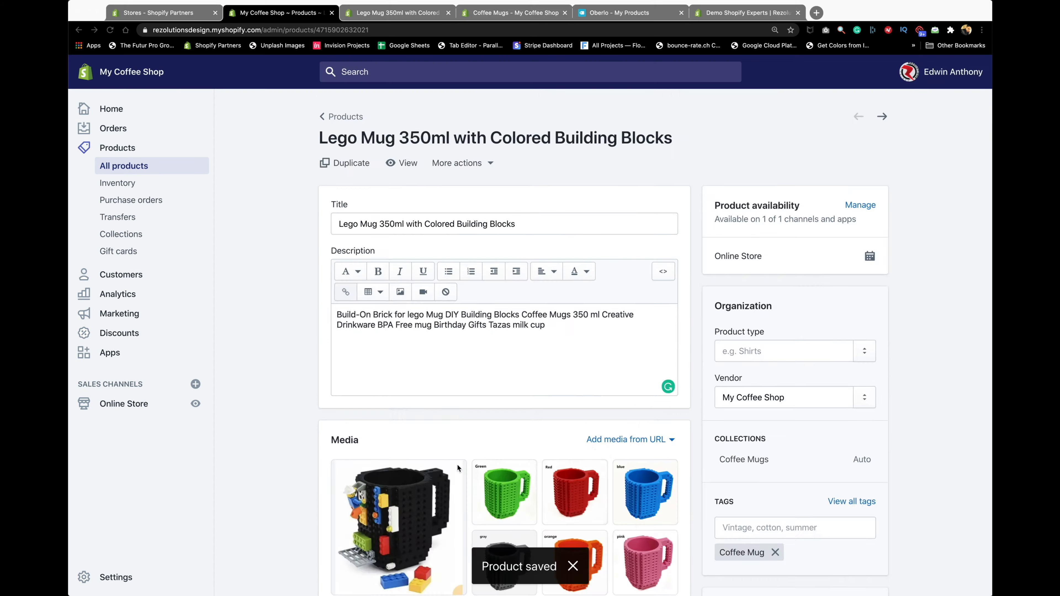
- Check the mug's media images and the image assigned to each color variant
scroll(394, 467, "down", 15)
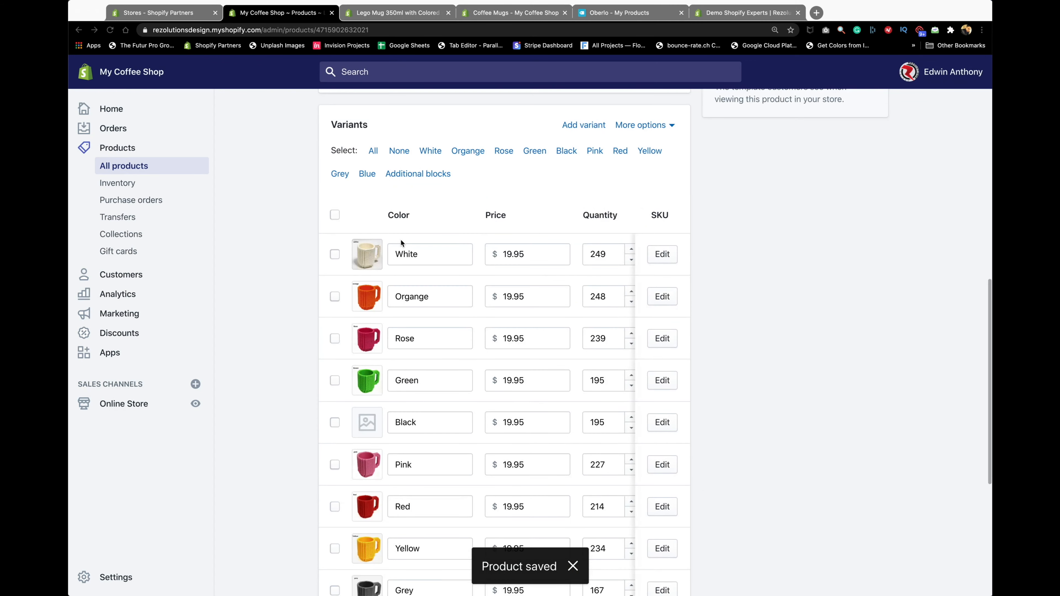
scroll(471, 466, "up", 15)
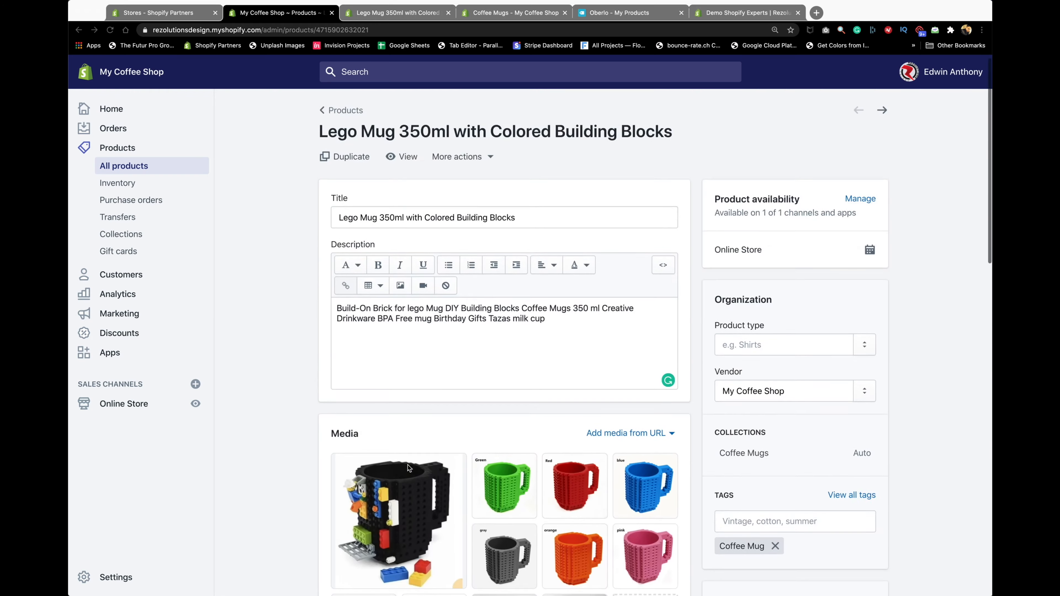
scroll(408, 467, "down", 6)
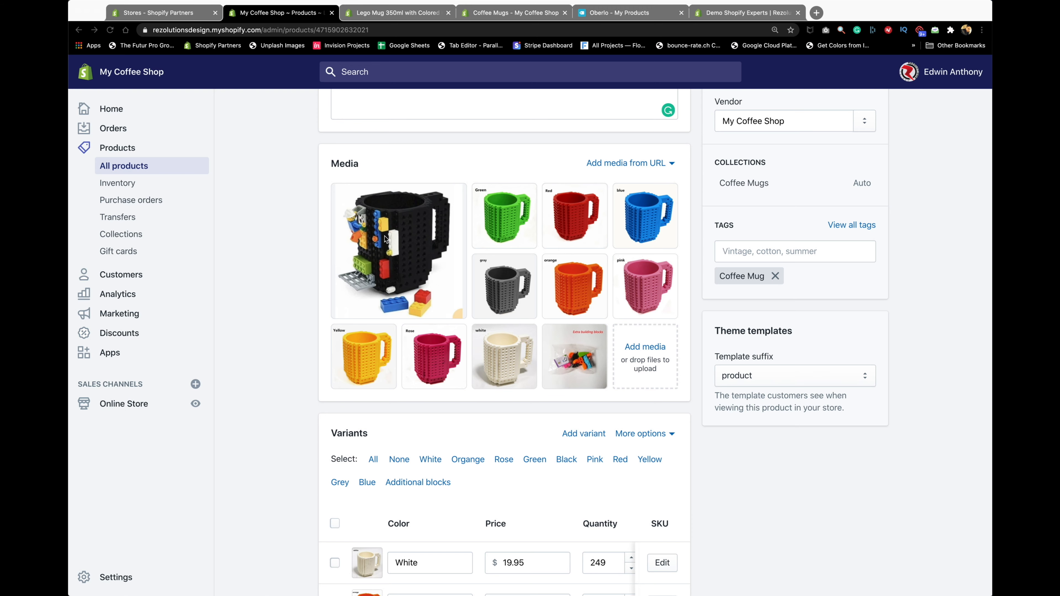
scroll(350, 293, "down", 8)
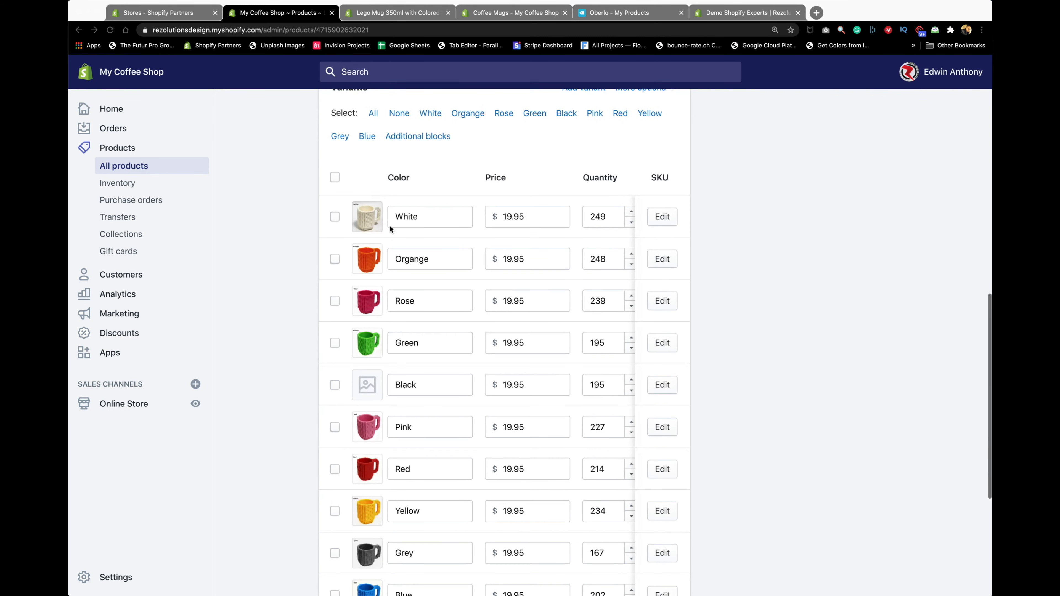
scroll(381, 448, "down", 3)
scroll(382, 450, "up", 3)
scroll(382, 450, "down", 1)
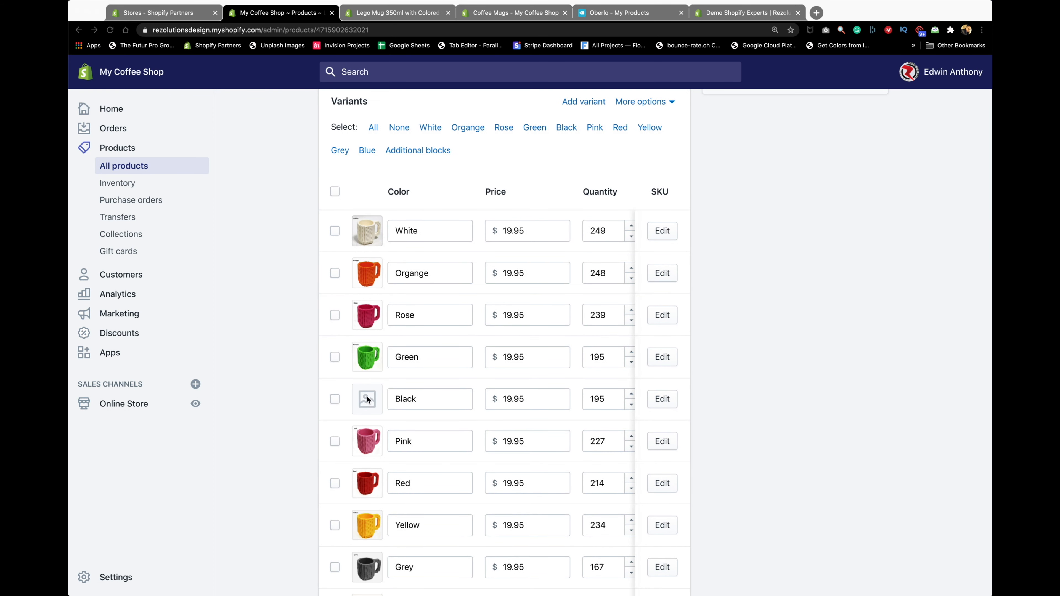
- Assign the black mug image with colored building blocks to the Black variant and save the product
left_click(279, 405)
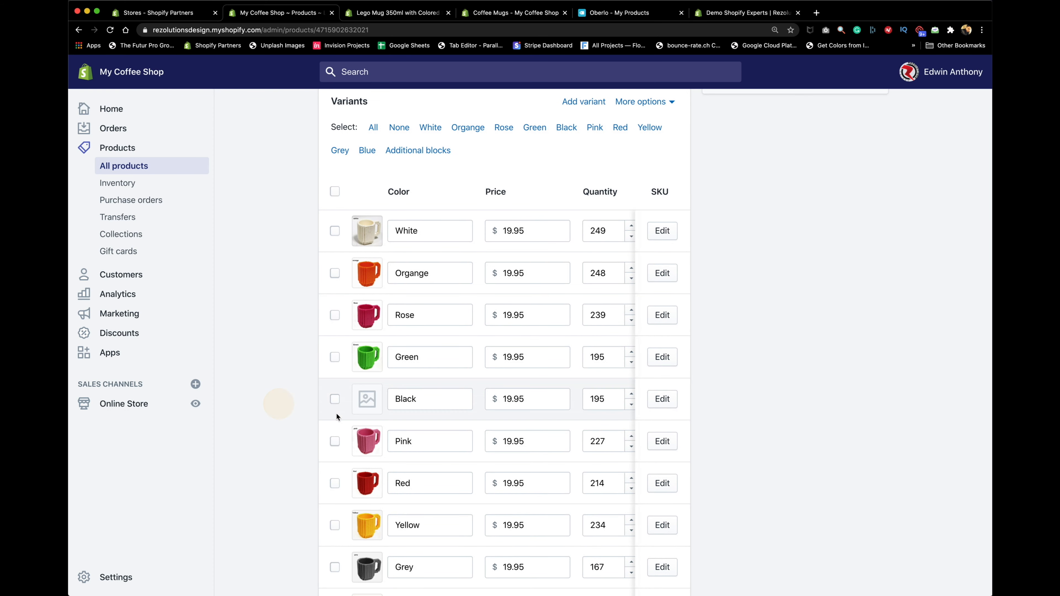
left_click(365, 400)
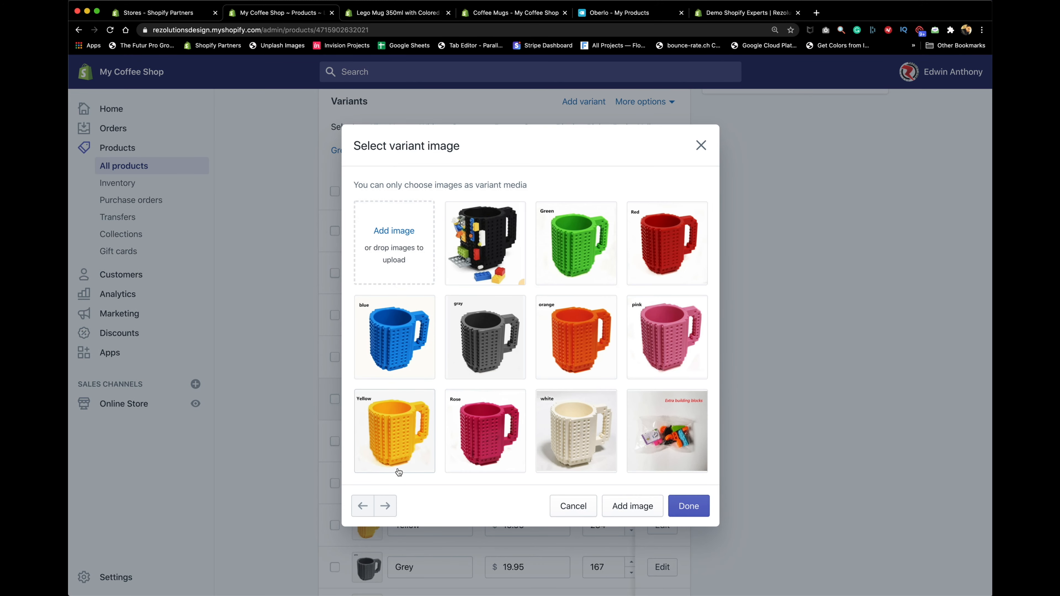
left_click(472, 259)
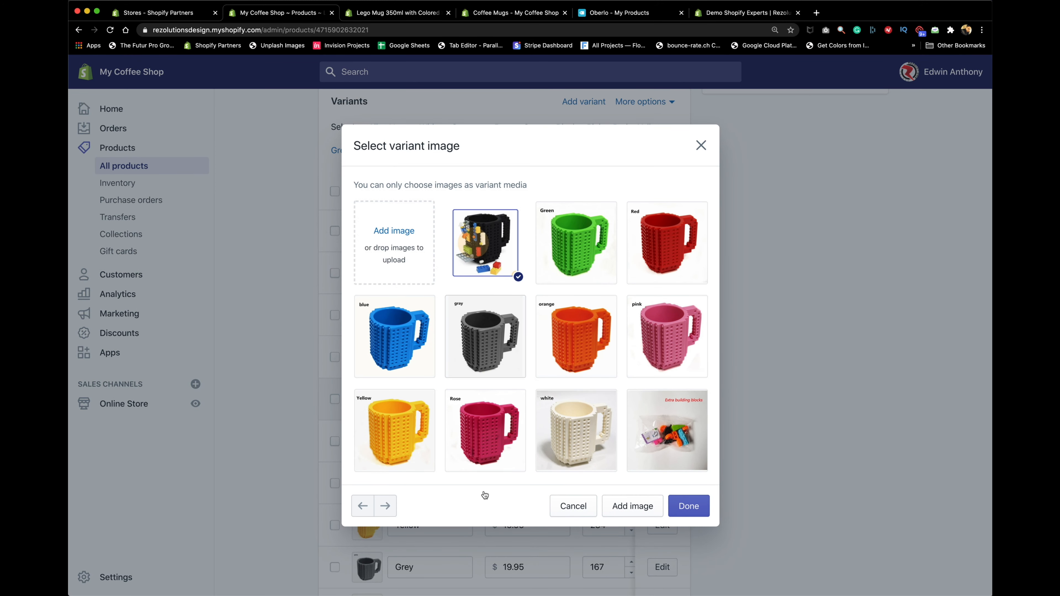
left_click(688, 506)
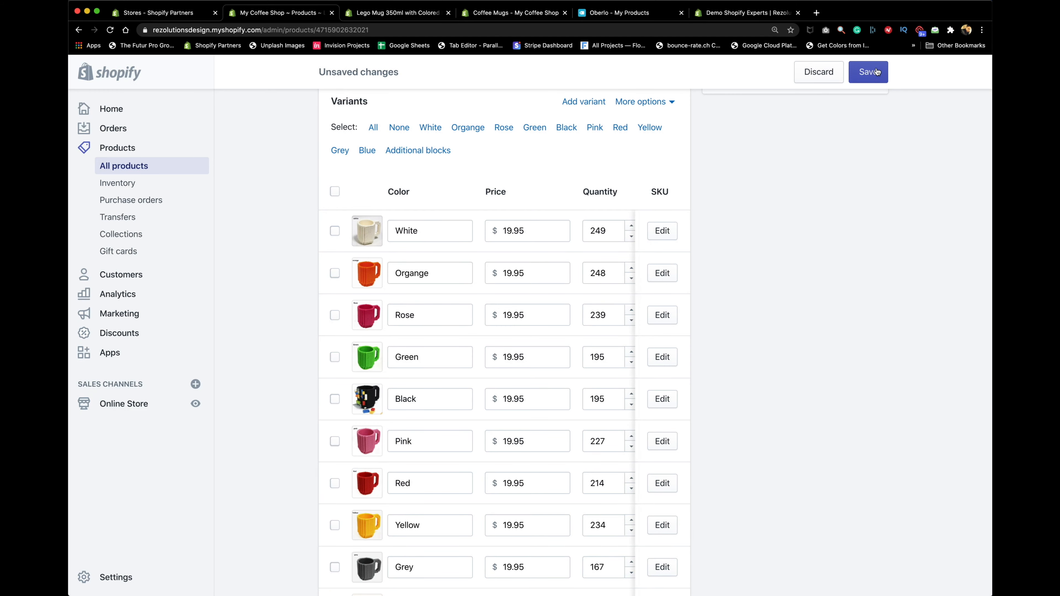
left_click(877, 72)
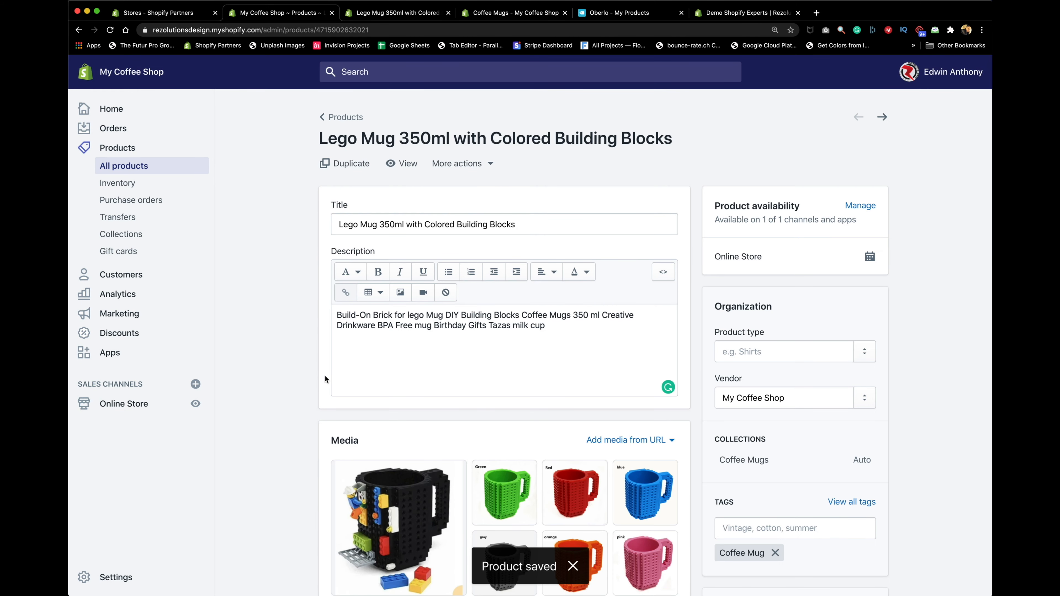
- Reload the mug's online store page and check the images shown for the black and white color options
left_click(393, 12)
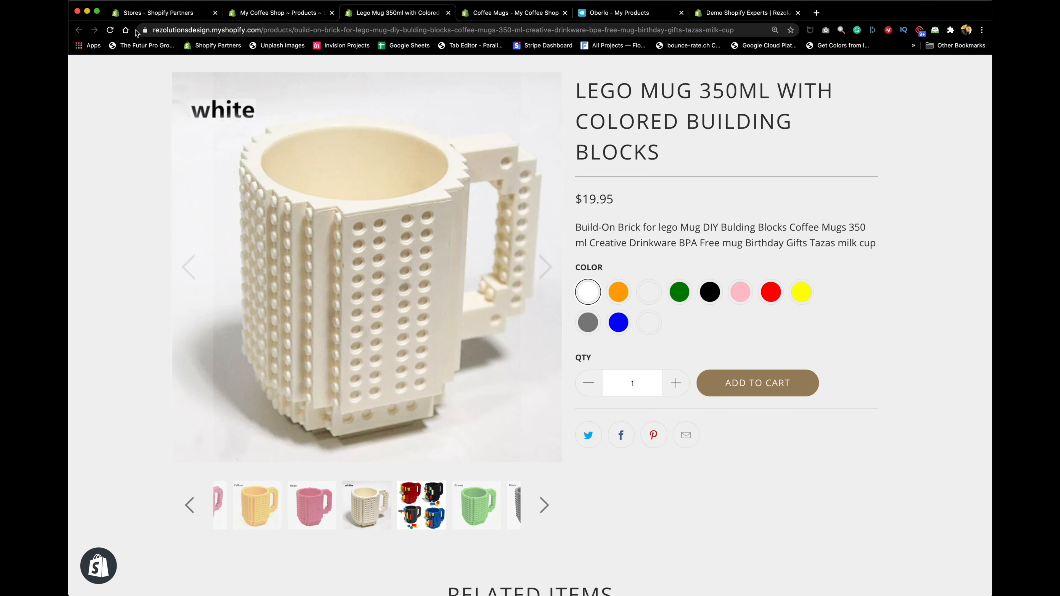
left_click(111, 30)
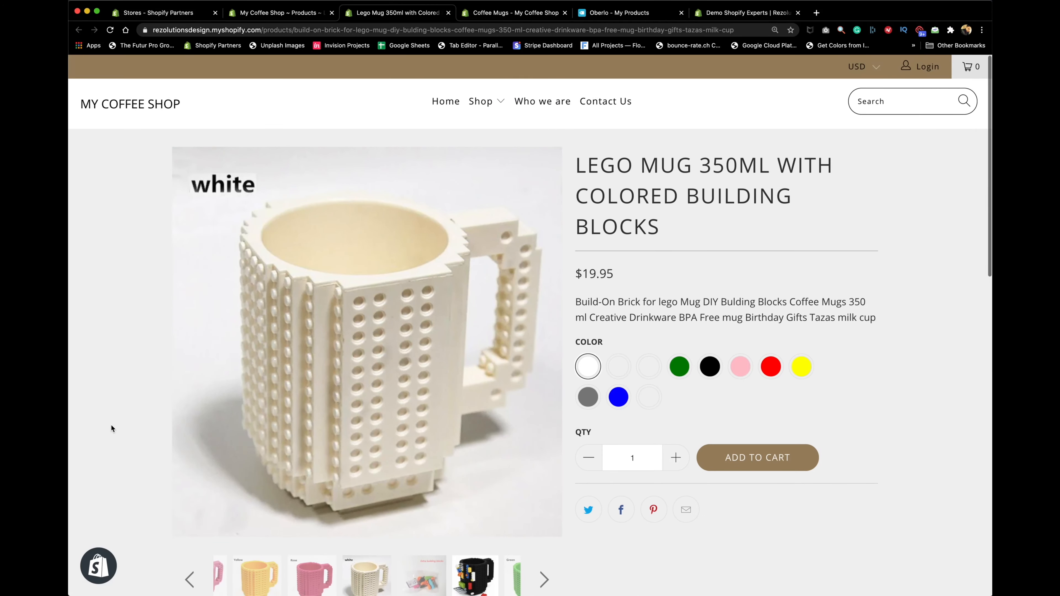
left_click(709, 367)
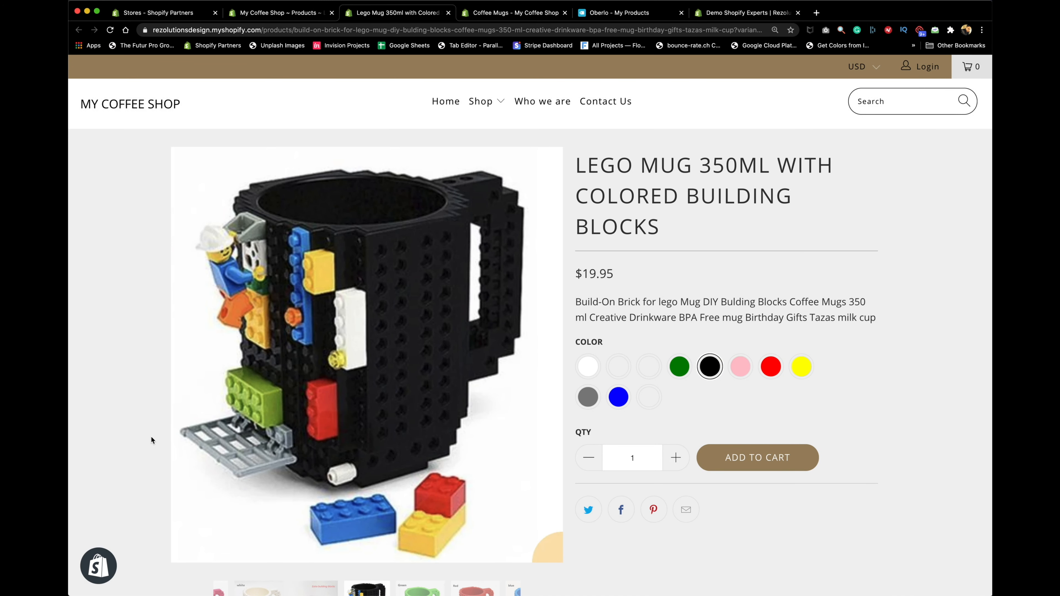
left_click(588, 368)
left_click(710, 367)
- Reorder the mug's color variants in the product admin so that Black comes first, and save the order
left_click(271, 17)
scroll(276, 412, "down", 10)
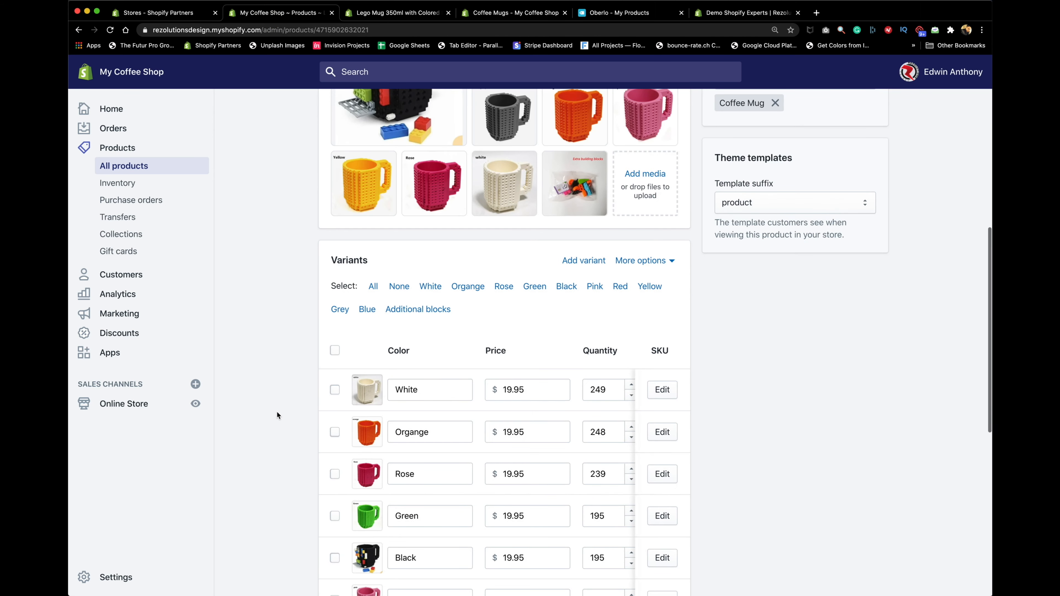
scroll(277, 411, "down", 2)
scroll(277, 412, "up", 3)
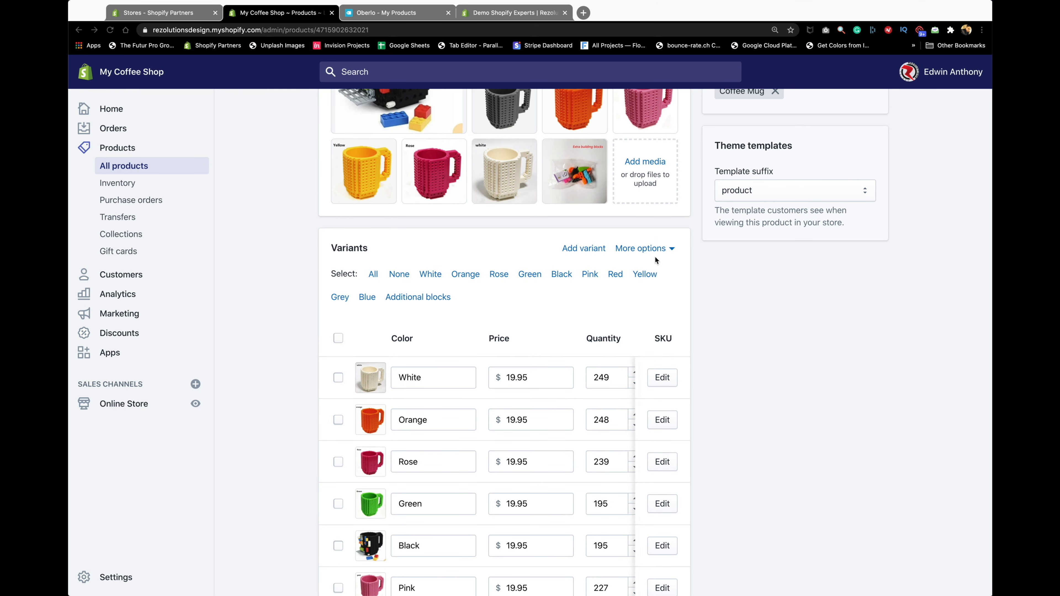
left_click(642, 248)
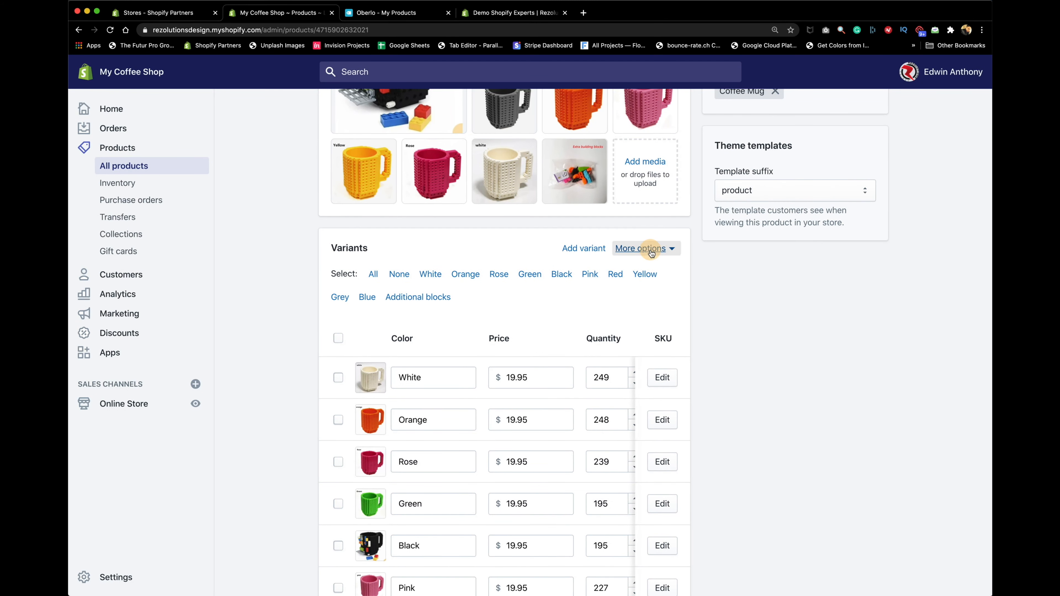
left_click(624, 302)
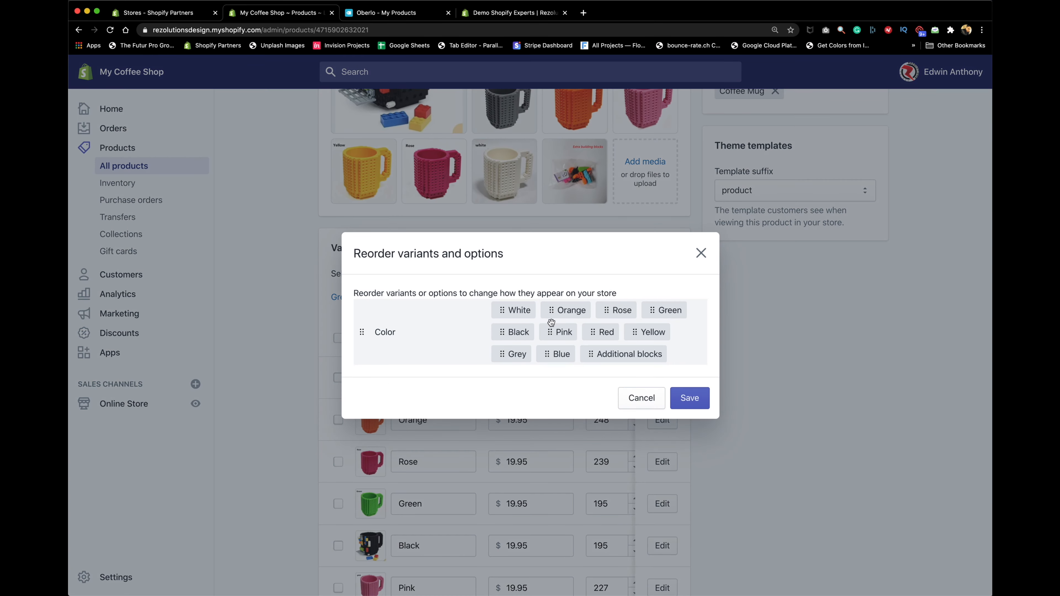
left_click_drag(503, 334, 507, 310)
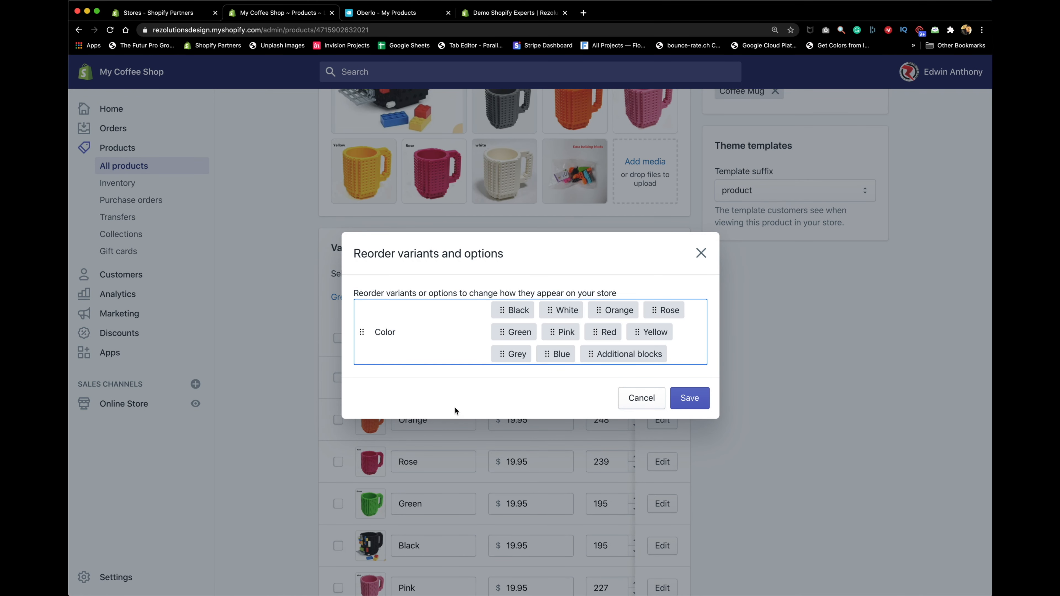
left_click(689, 399)
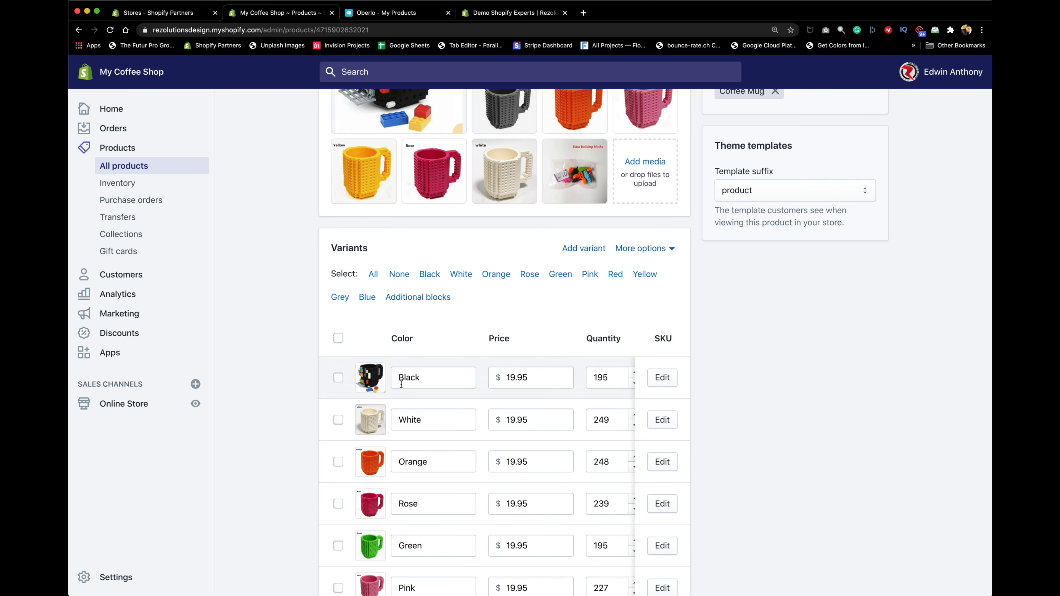
- View the mug on the online store and check the images for the White, Orange, Rose and Green color options
scroll(392, 436, "up", 10)
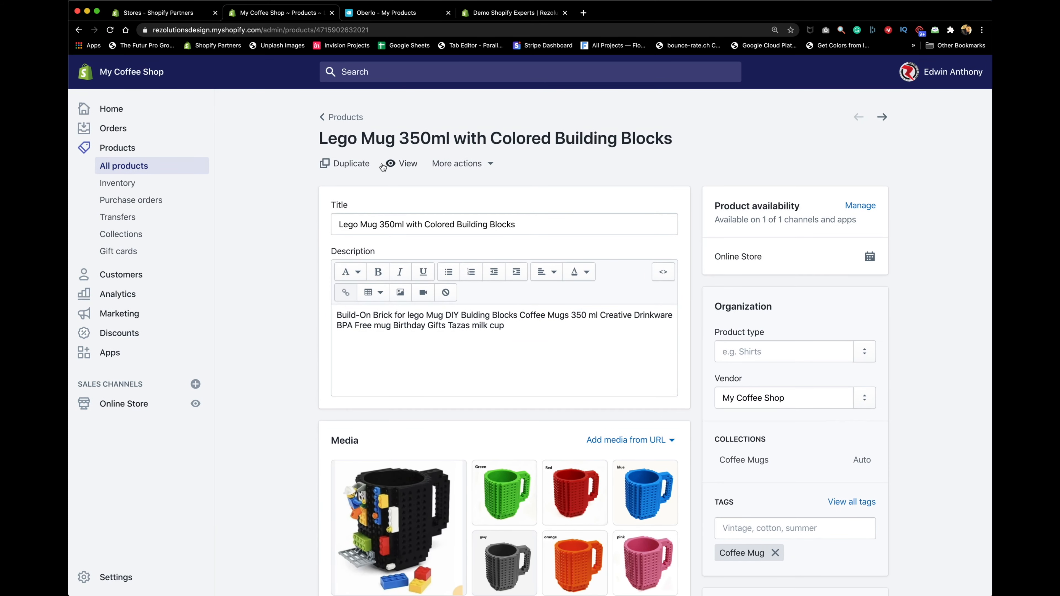
left_click(402, 164)
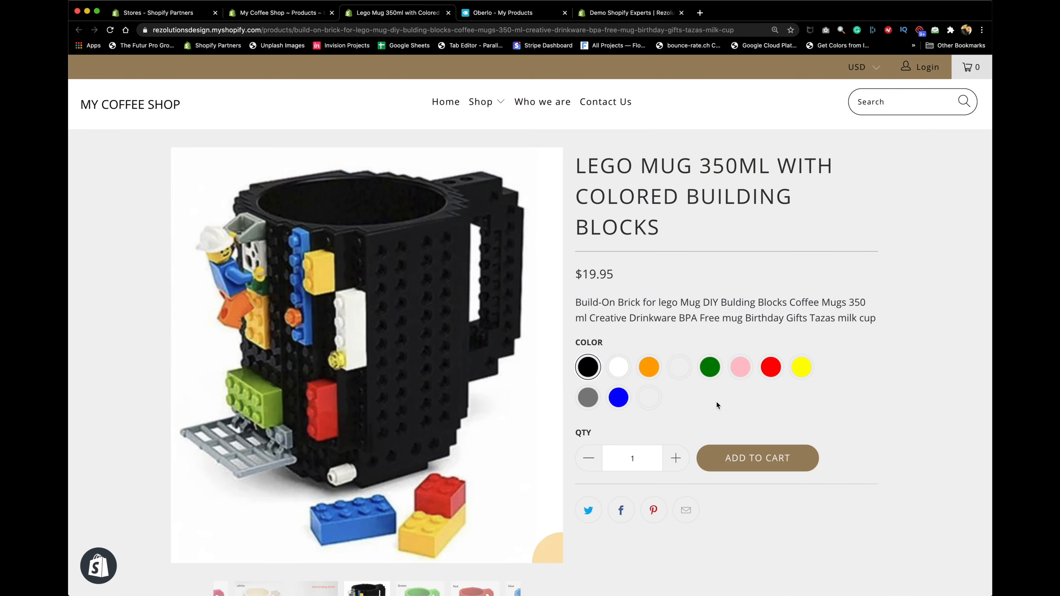
scroll(733, 403, "down", 5)
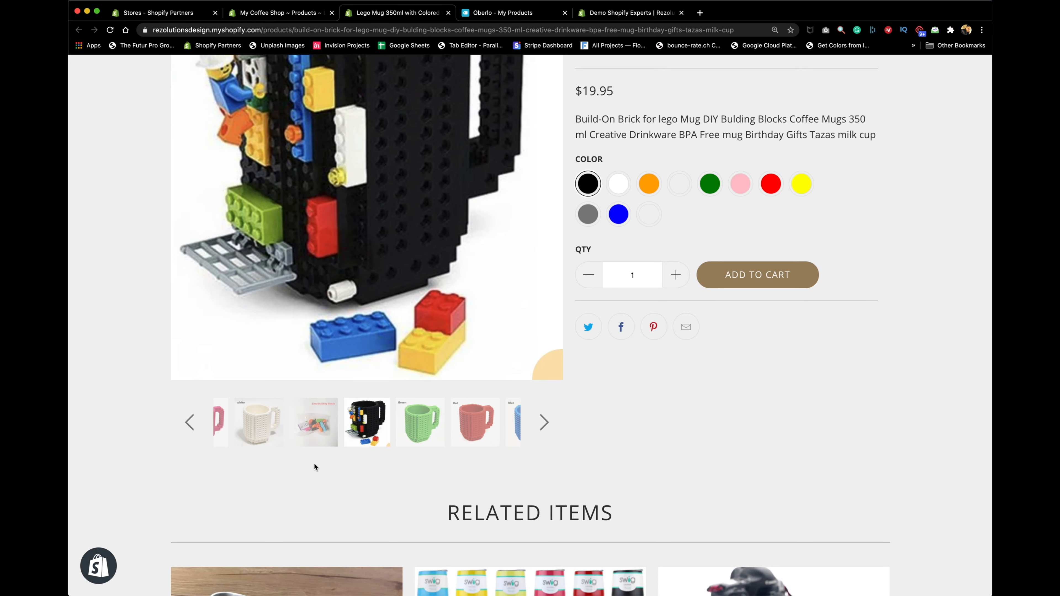
left_click(545, 424)
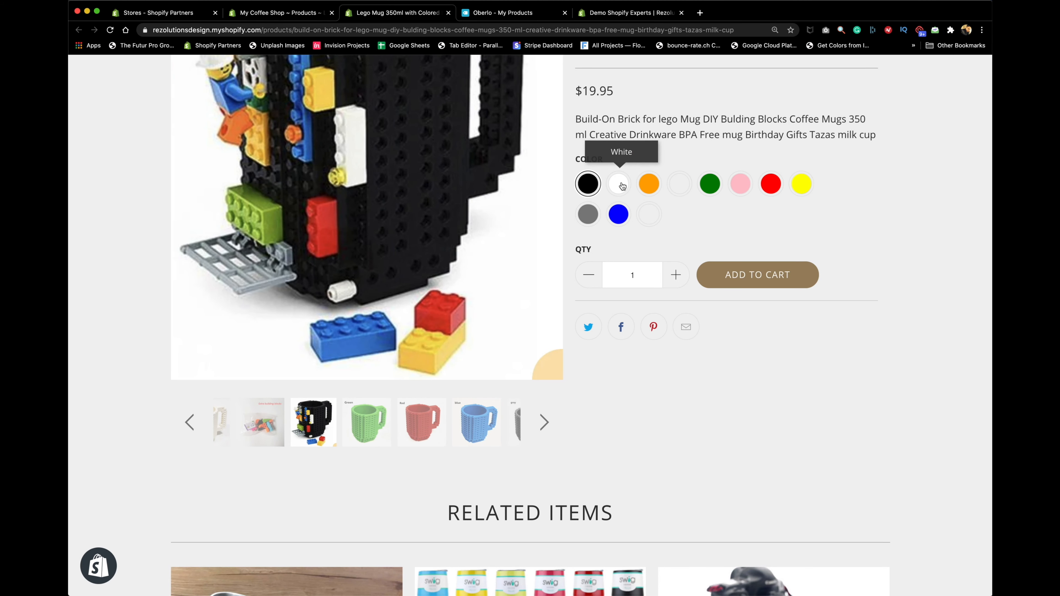
left_click(620, 184)
left_click(649, 277)
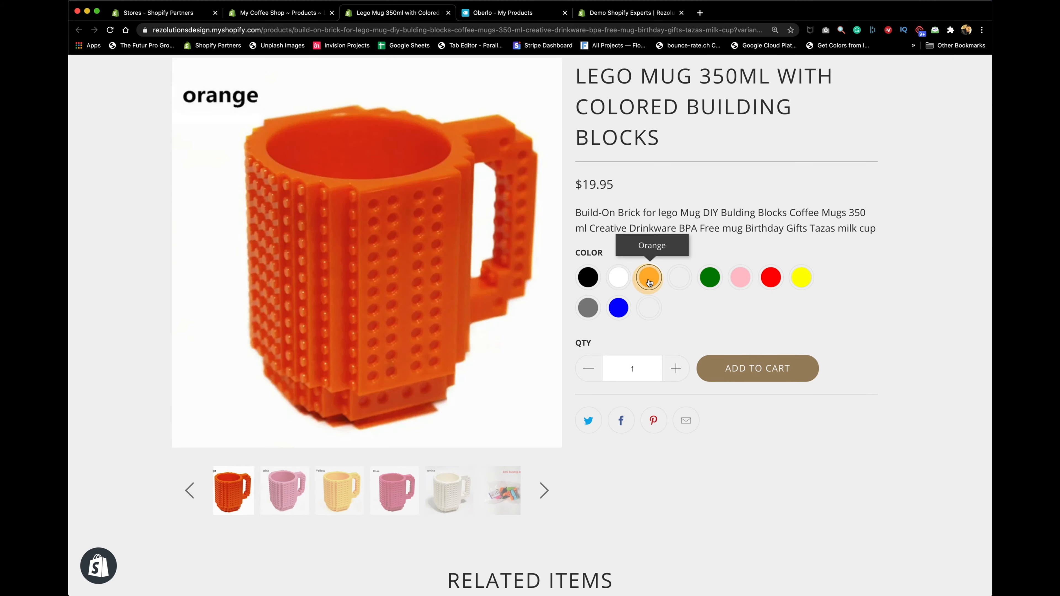
left_click(679, 280)
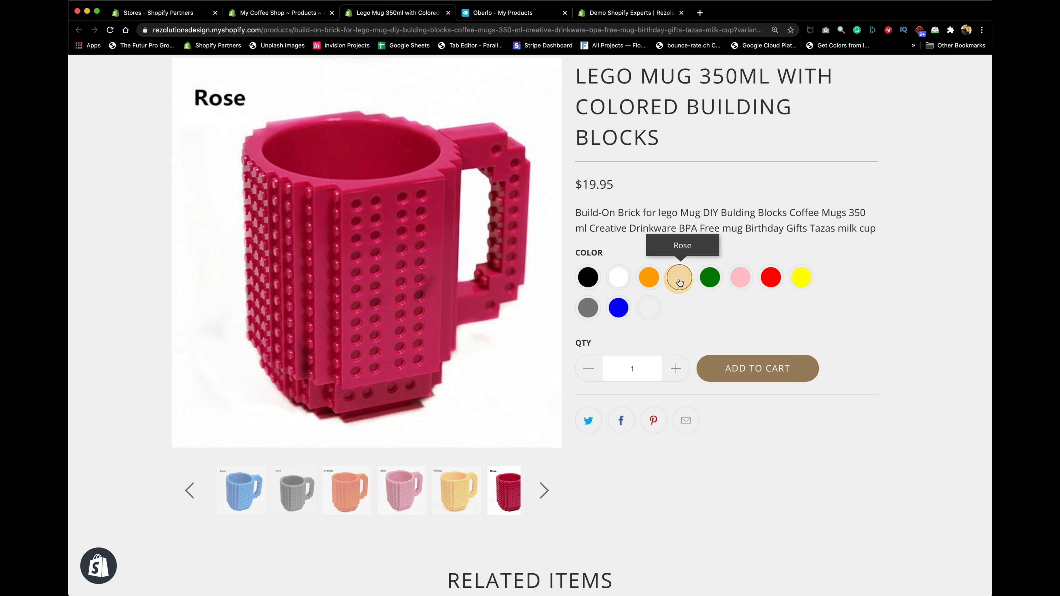
left_click(709, 277)
left_click(681, 281)
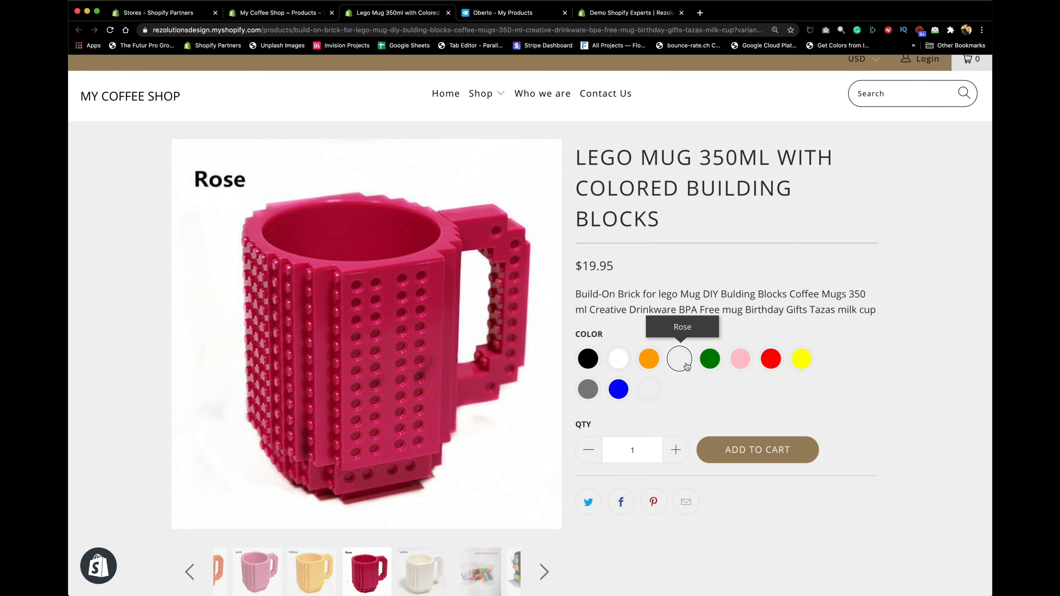
- Examine the mug's variants in the product admin for conflicting color names and compare them with the media images
left_click(301, 12)
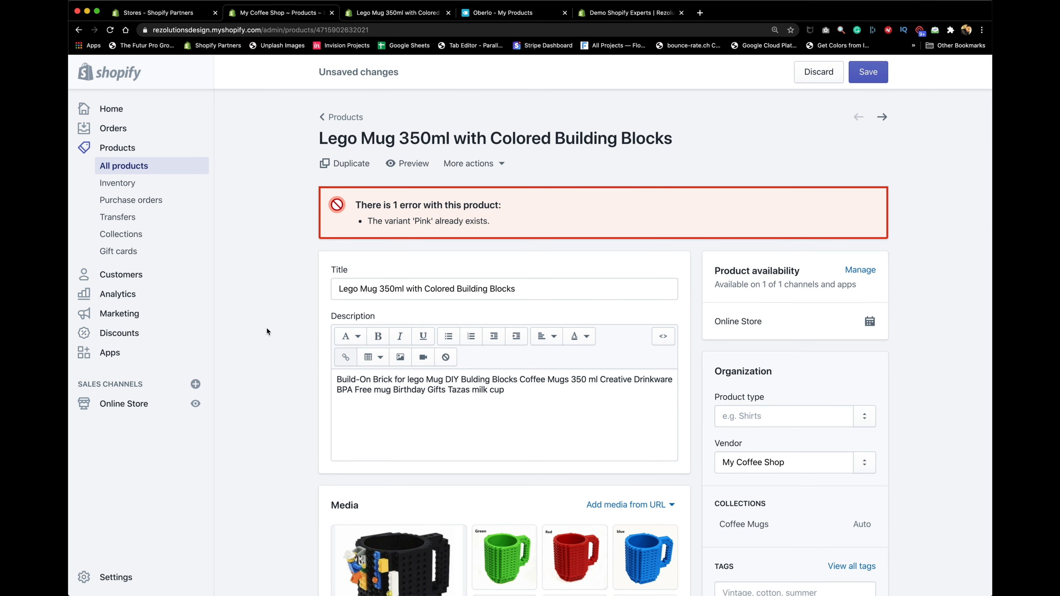
scroll(267, 328, "down", 20)
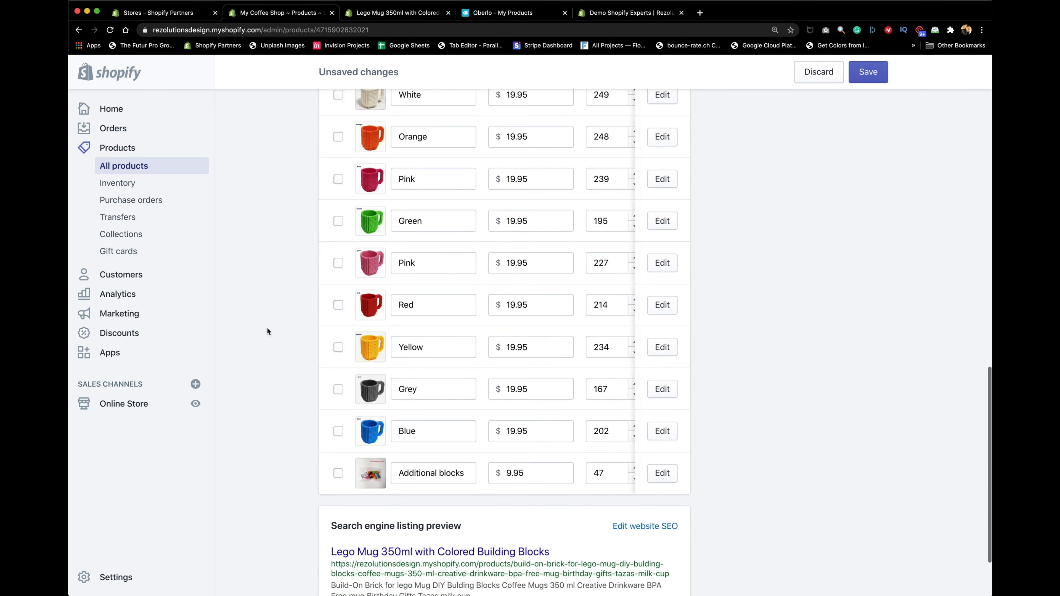
scroll(267, 331, "up", 2)
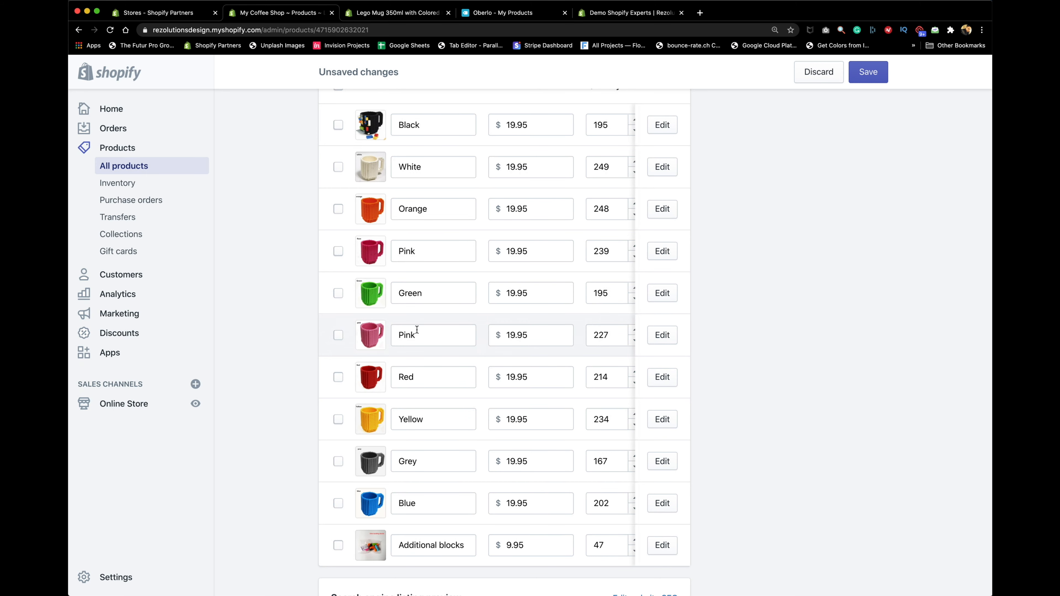
scroll(417, 329, "up", 3)
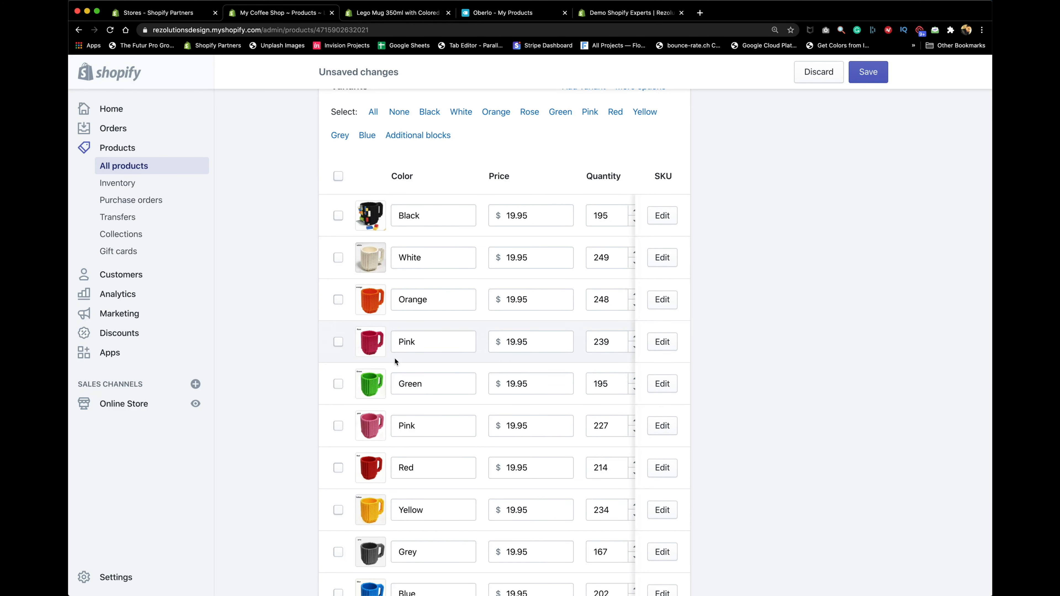
scroll(407, 347, "down", 2)
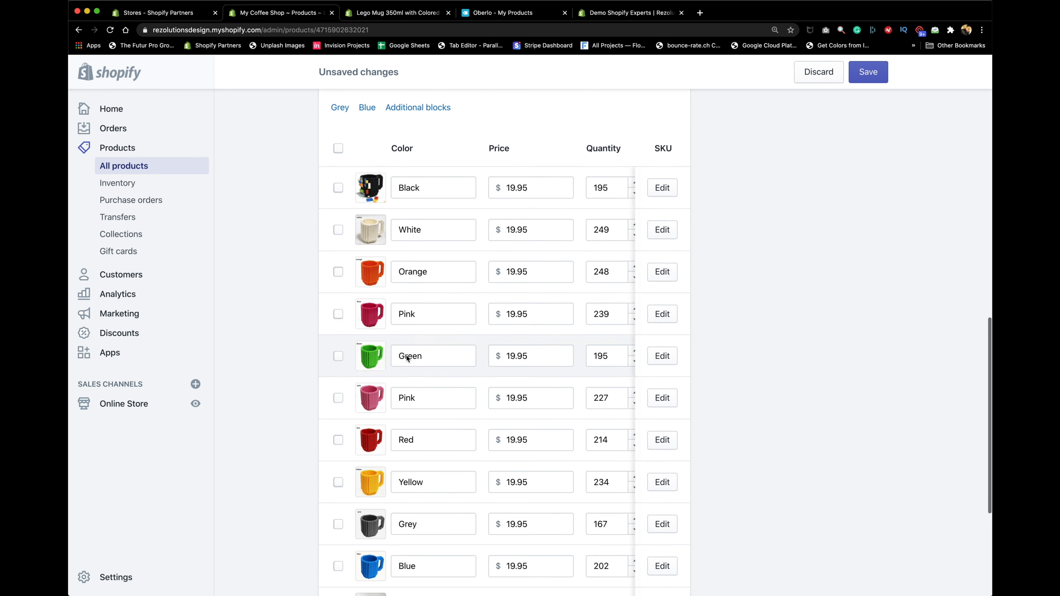
scroll(405, 358, "up", 2)
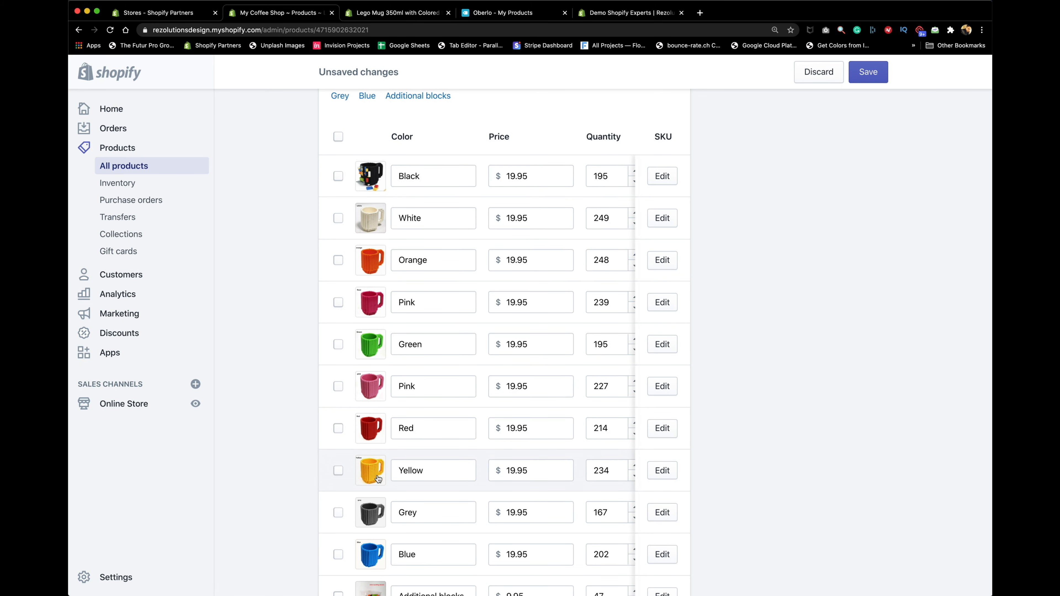
scroll(286, 468, "up", 1)
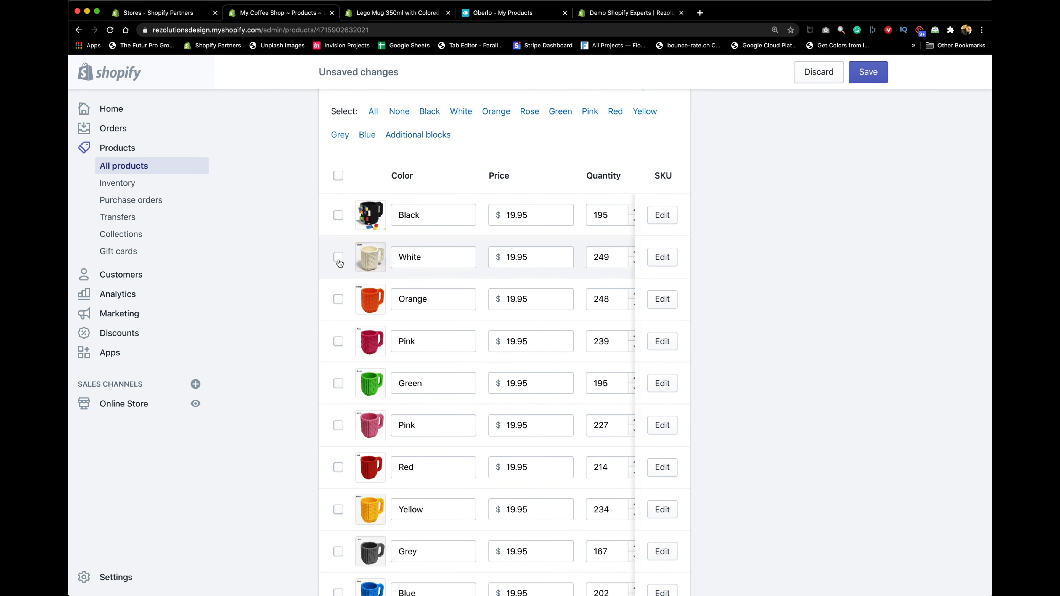
scroll(339, 263, "up", 3)
scroll(511, 280, "up", 6)
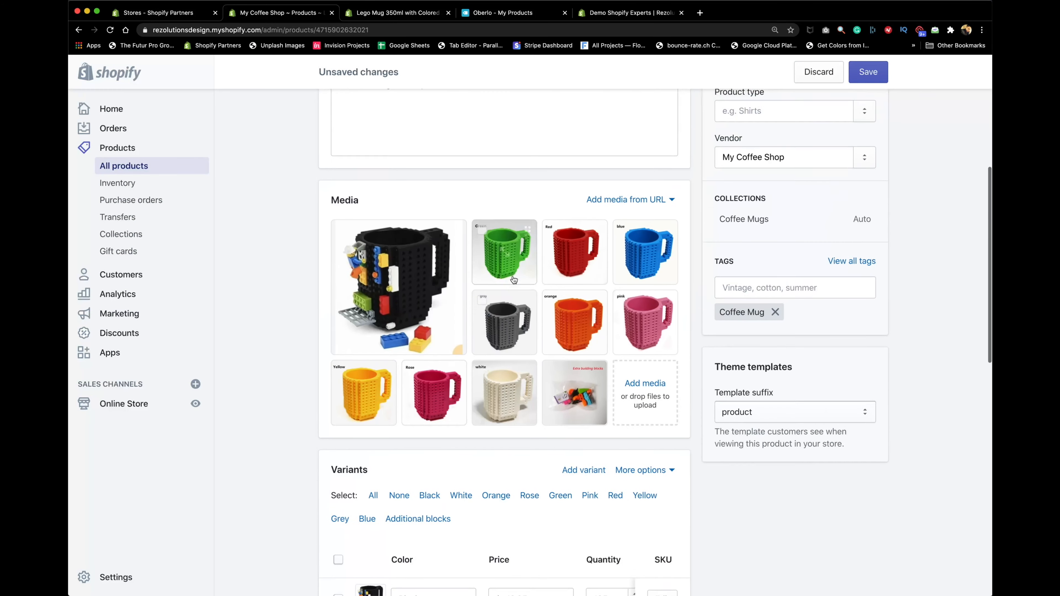
scroll(514, 280, "down", 2)
scroll(513, 280, "down", 2)
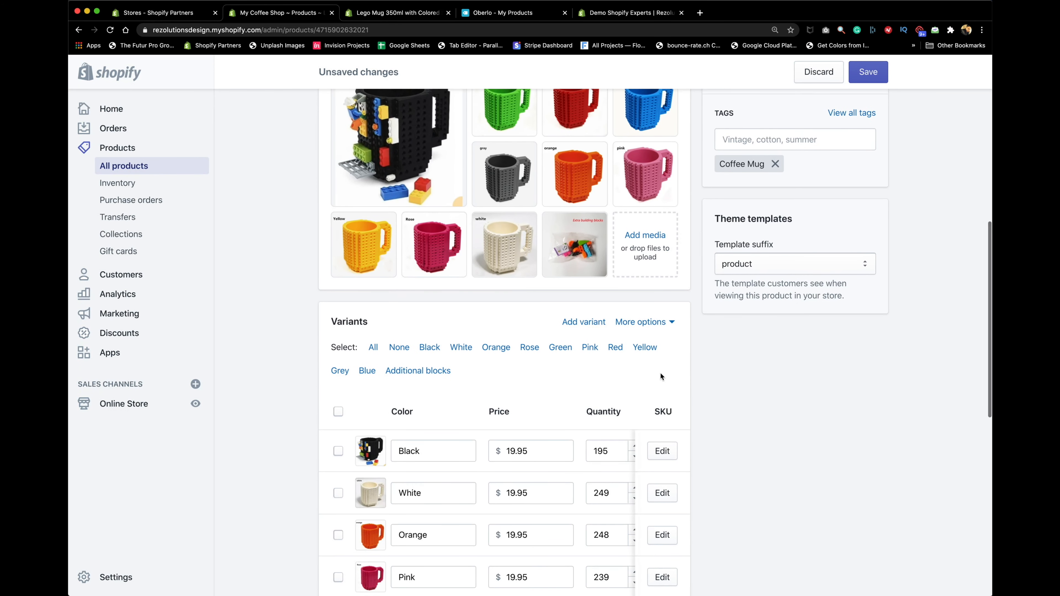
- Remove the Additional blocks value from the mug's Color option and confirm the deletion of its variant
left_click(658, 322)
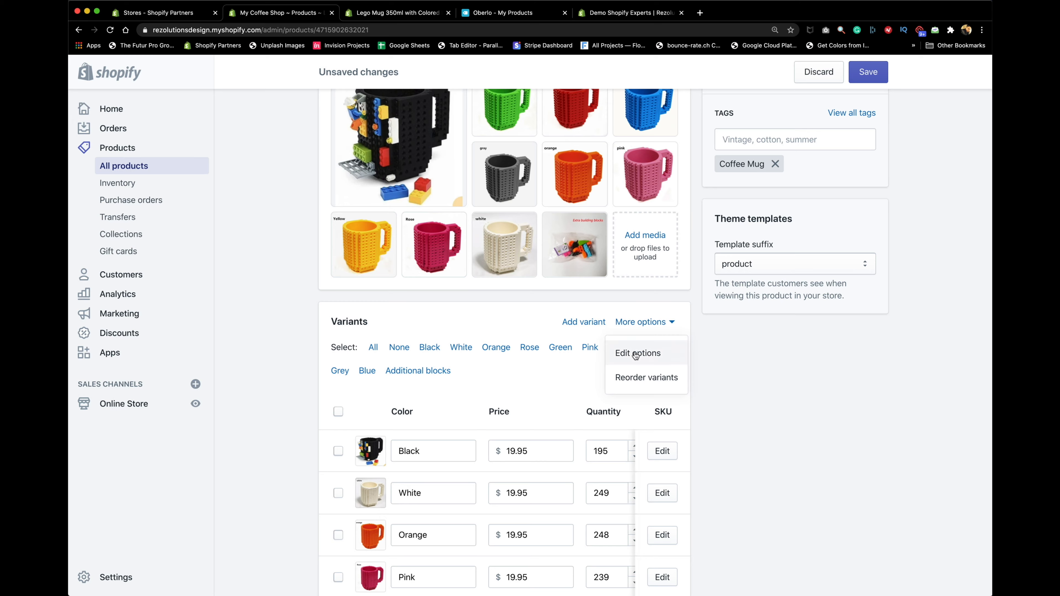
left_click(635, 354)
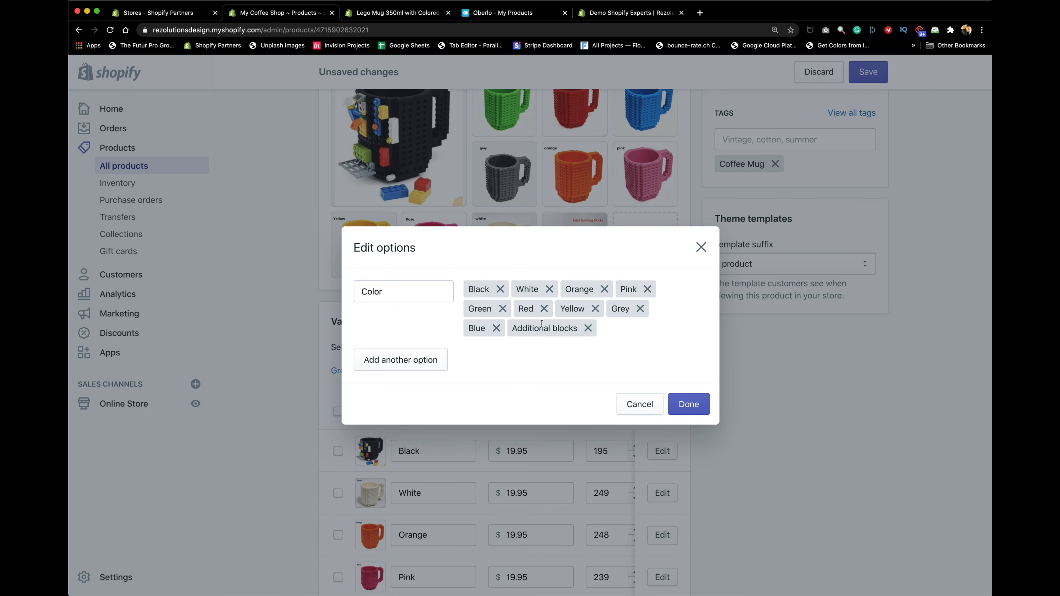
left_click(549, 289)
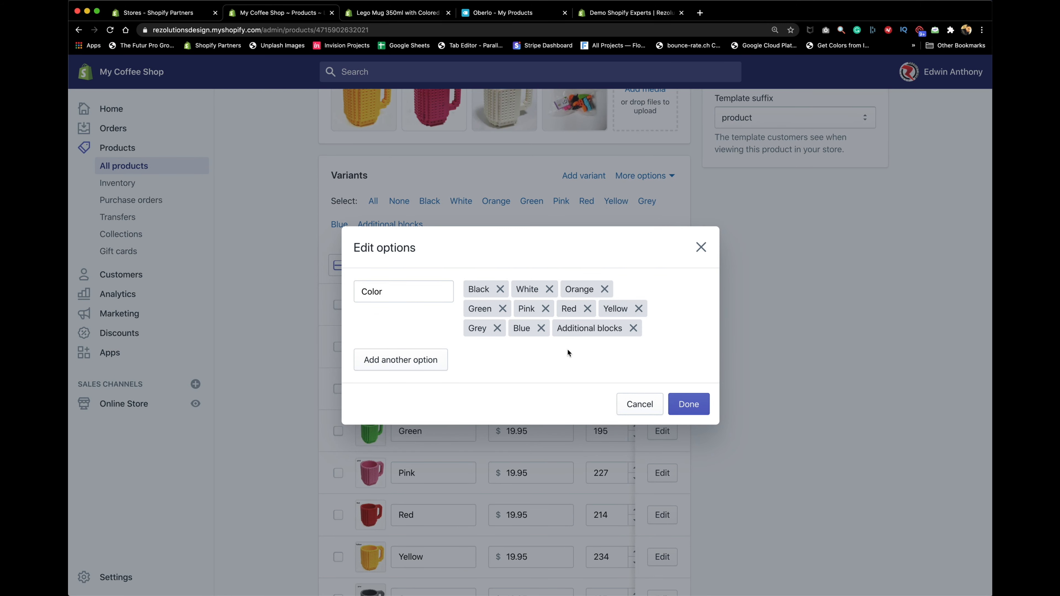
left_click(632, 328)
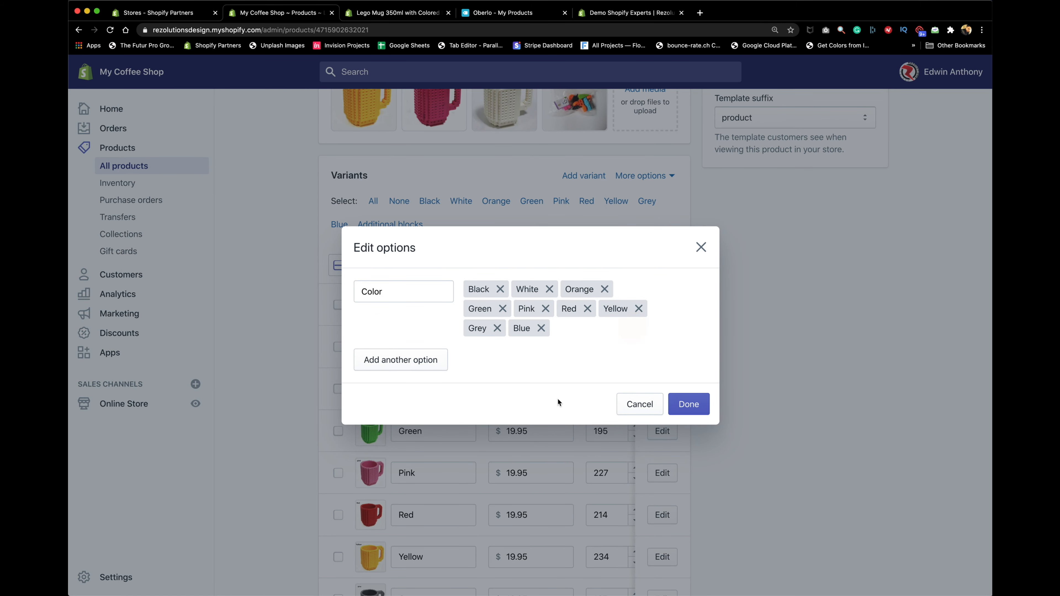
left_click(688, 404)
left_click(645, 382)
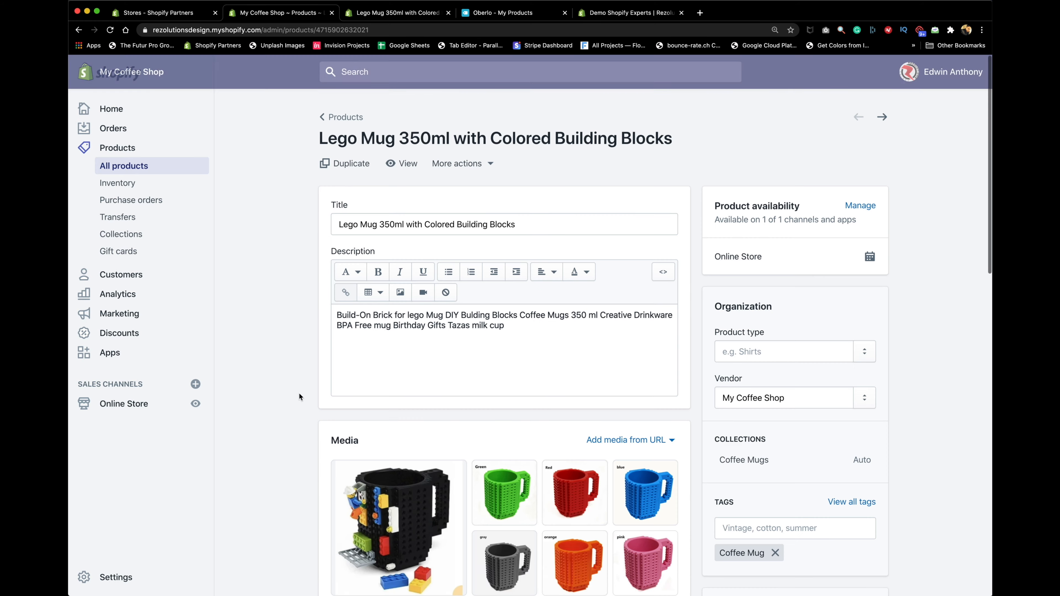
- Reload the mug's online store page and check the images for the Yellow, Grey, Blue, Orange, White and Black options
left_click(404, 13)
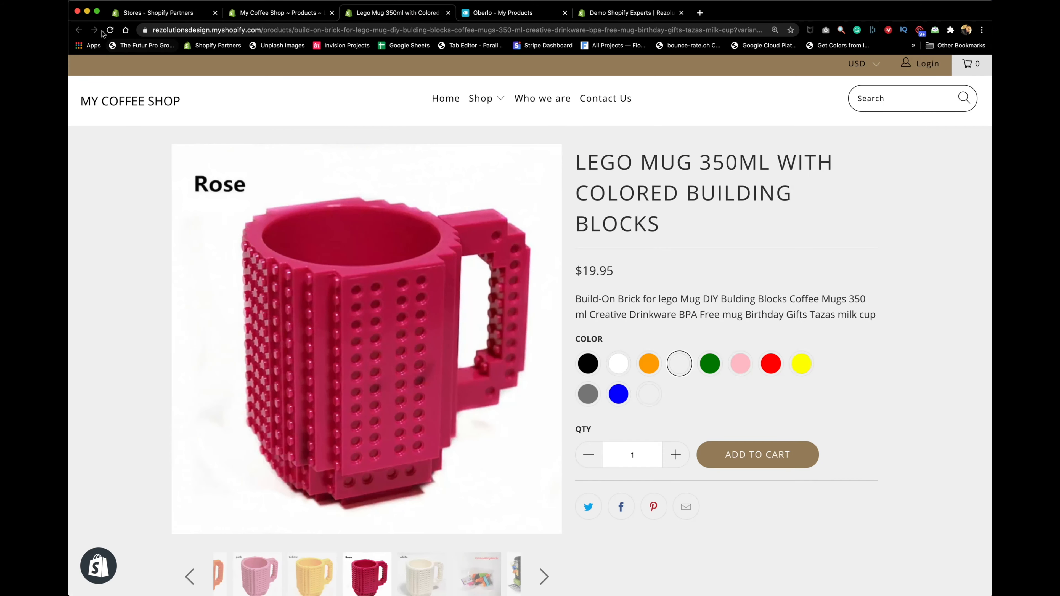
left_click(110, 29)
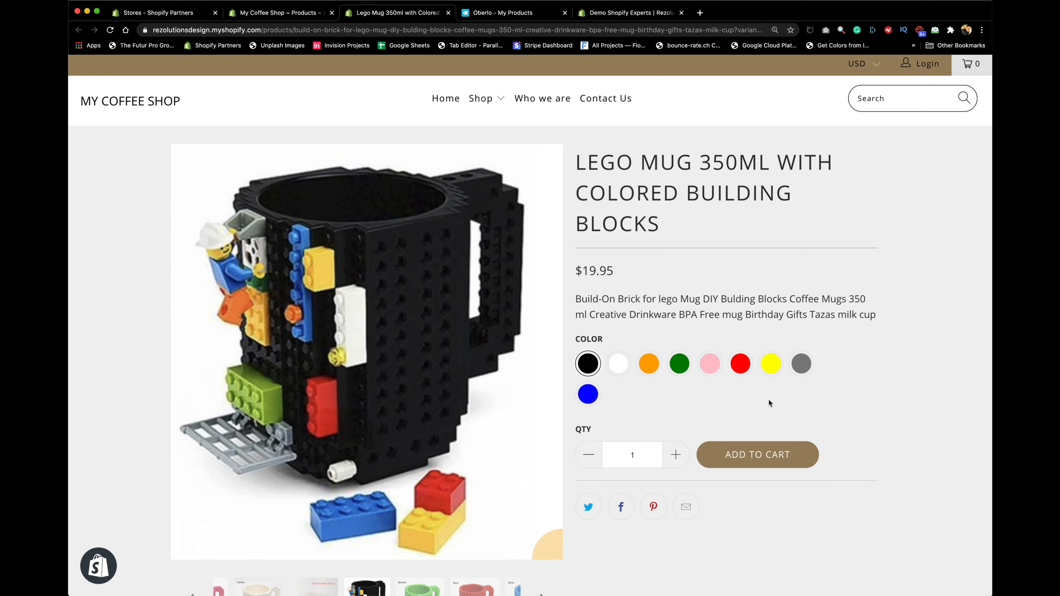
left_click(772, 369)
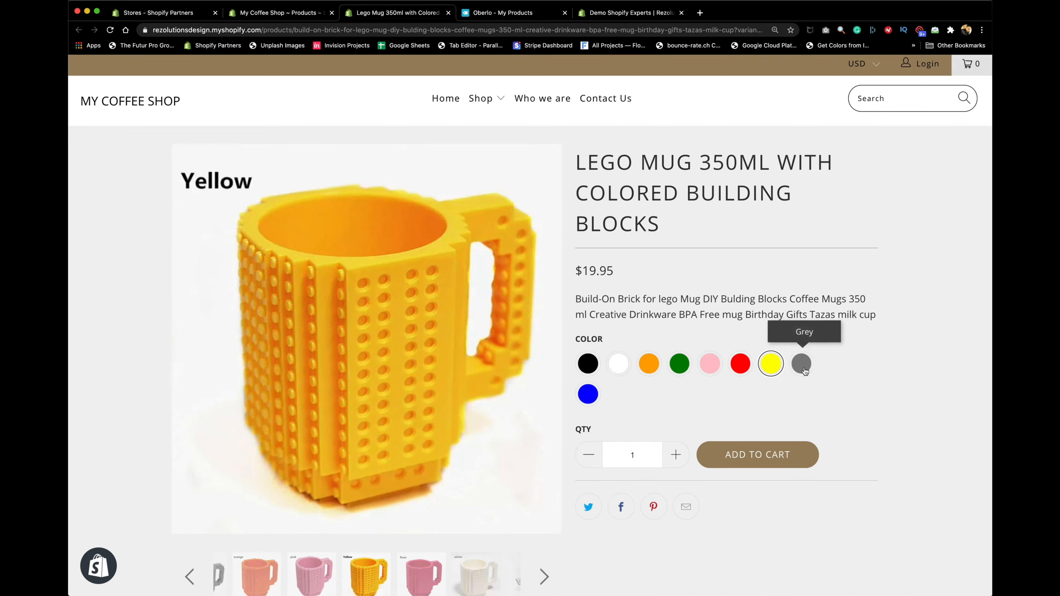
left_click(801, 363)
left_click(589, 395)
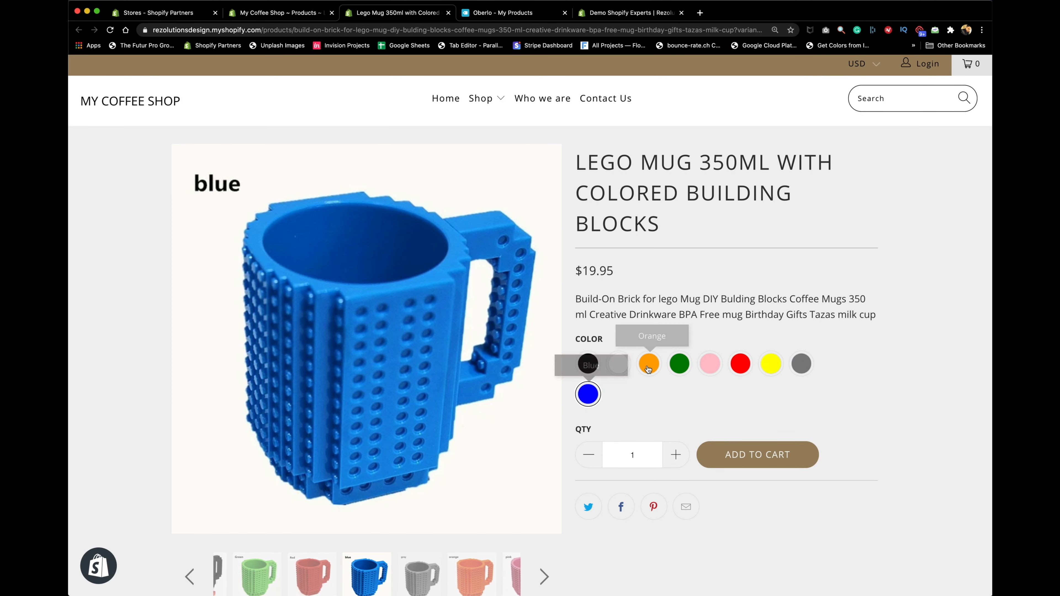
left_click(648, 364)
left_click(622, 374)
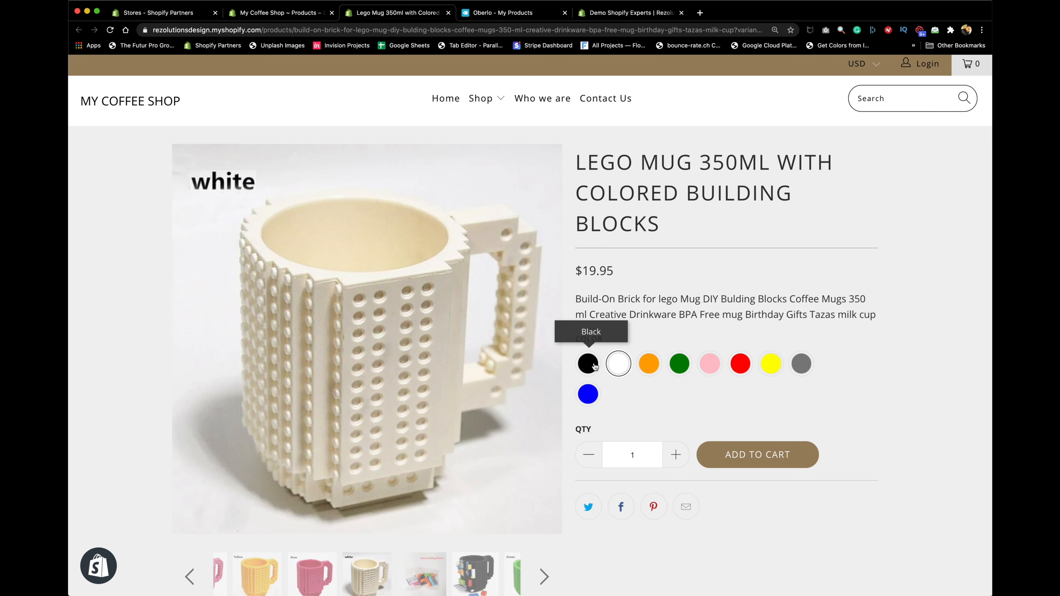
left_click(588, 364)
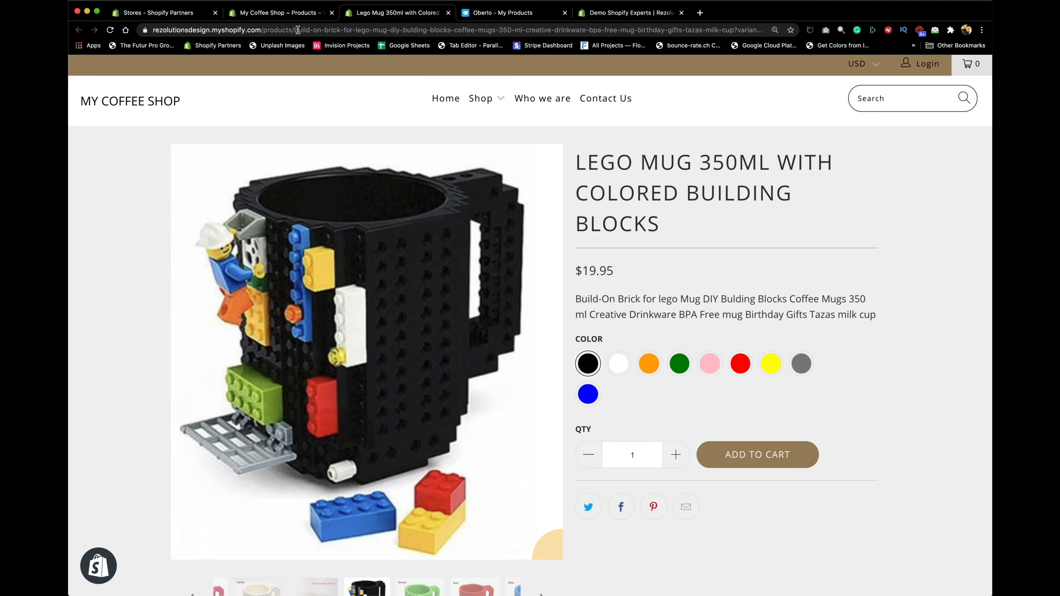
- Return to the store admin's product list and open the Wholesale Price Swig Wine Cups product
left_click(288, 12)
scroll(277, 419, "down", 5)
scroll(277, 420, "up", 3)
scroll(277, 420, "up", 1)
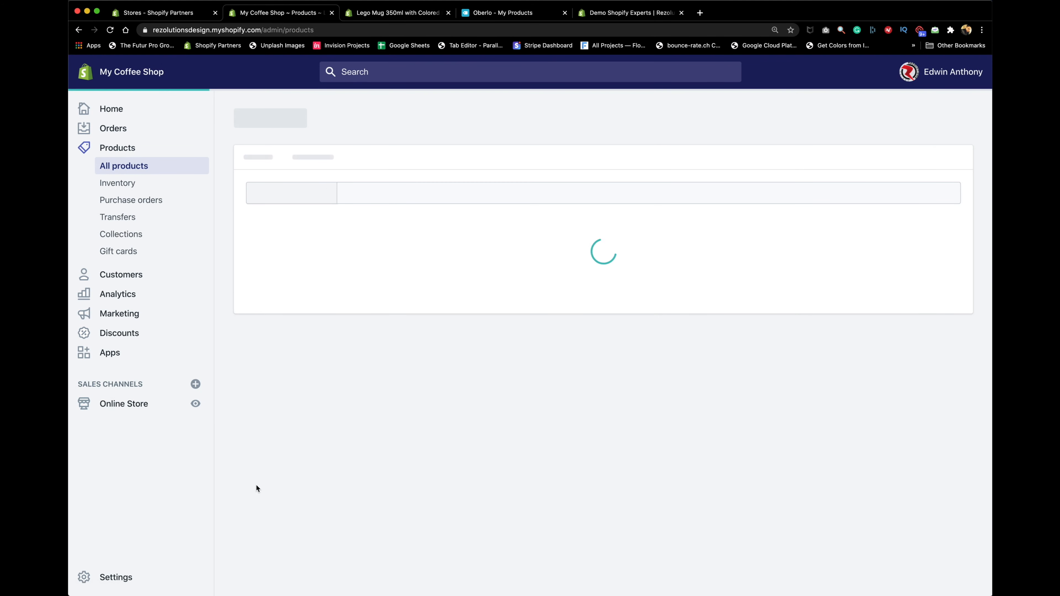
scroll(258, 484, "down", 2)
scroll(258, 485, "down", 4)
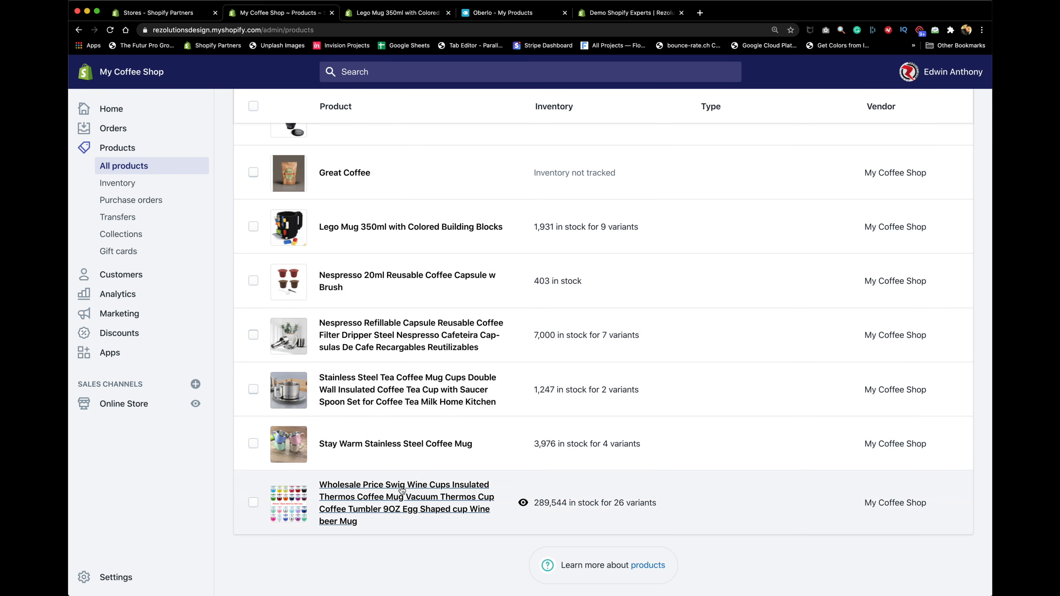
left_click(392, 486)
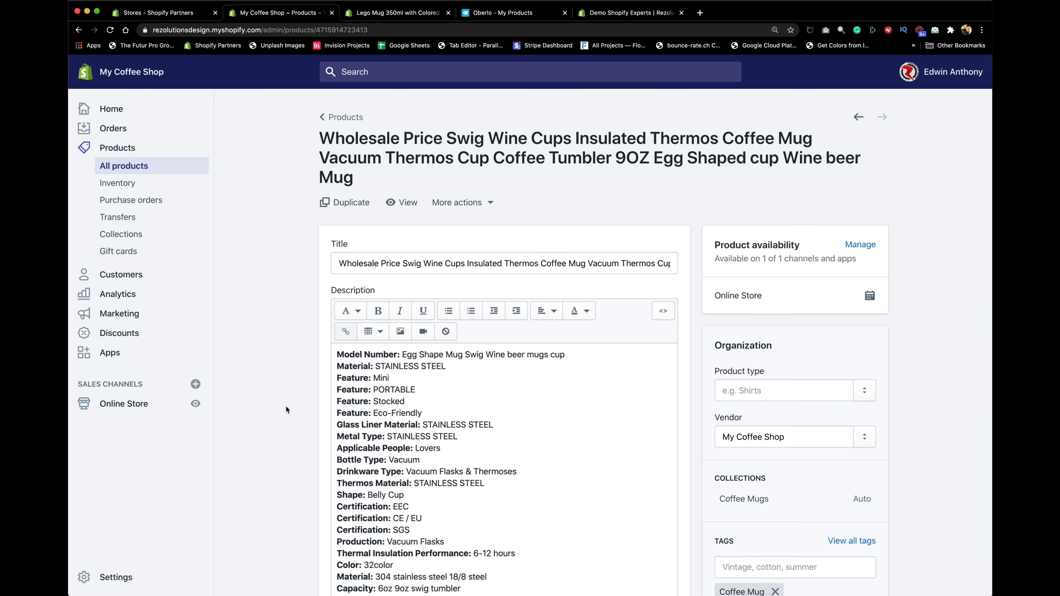
- Show all of the wine cup's media and compare the images with its numbered color variants
scroll(286, 408, "down", 10)
scroll(285, 407, "down", 3)
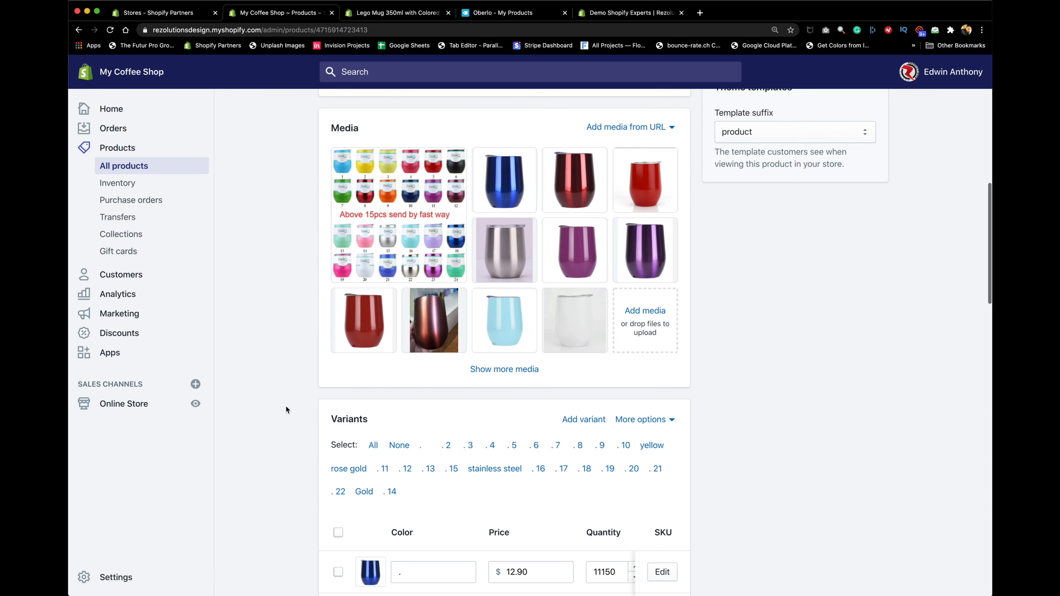
left_click(518, 370)
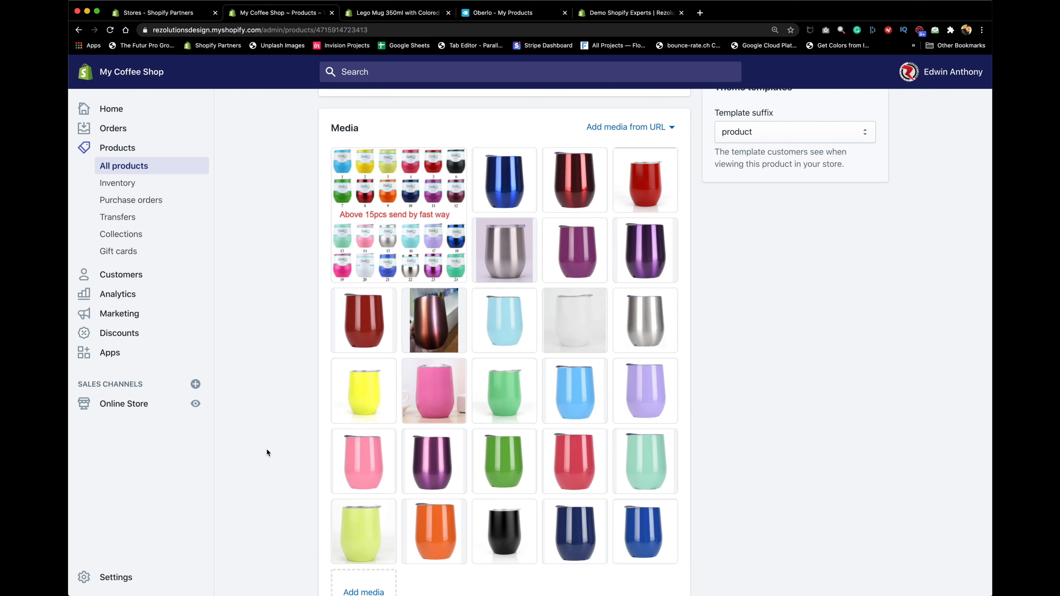
scroll(267, 451, "down", 3)
scroll(267, 453, "up", 7)
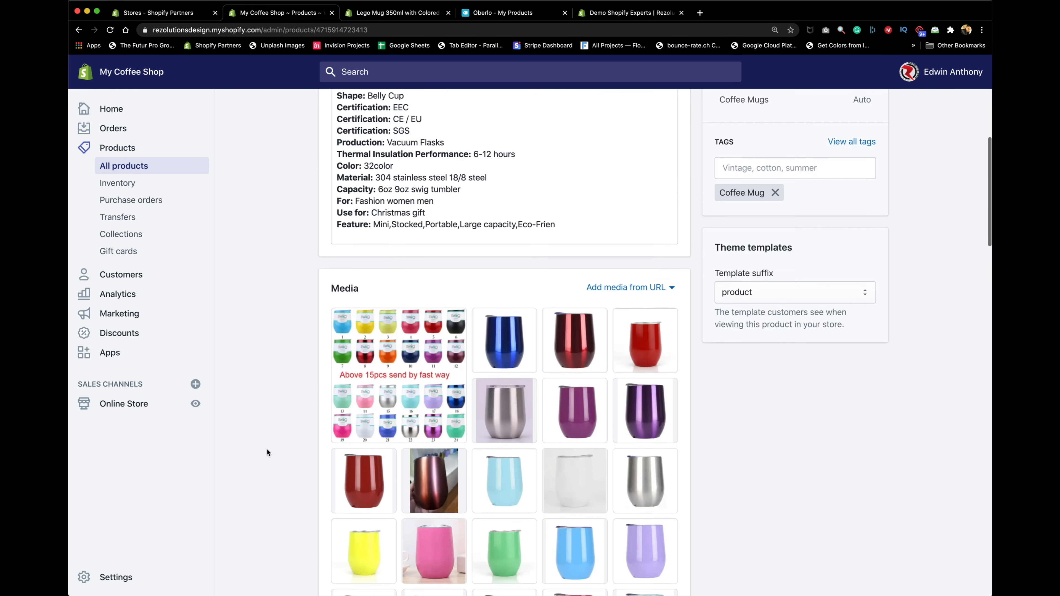
scroll(268, 450, "down", 4)
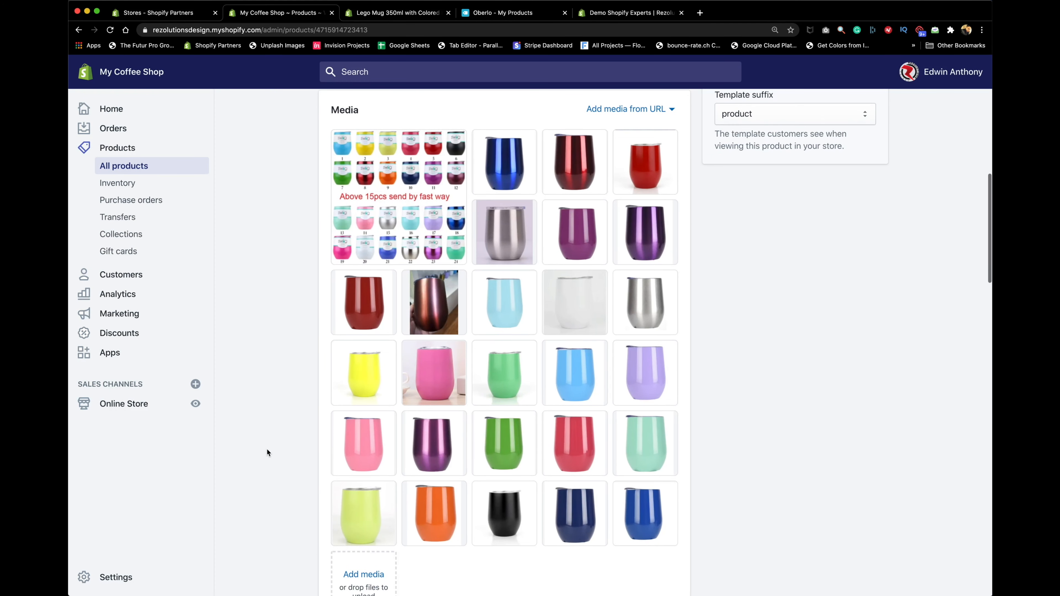
scroll(268, 453, "up", 1)
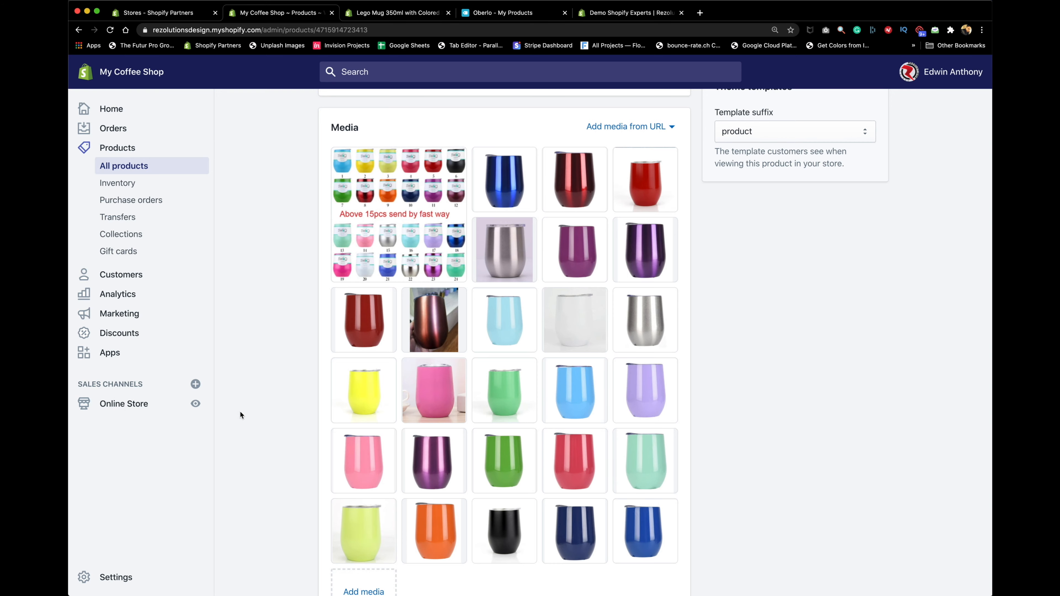
scroll(242, 410, "down", 10)
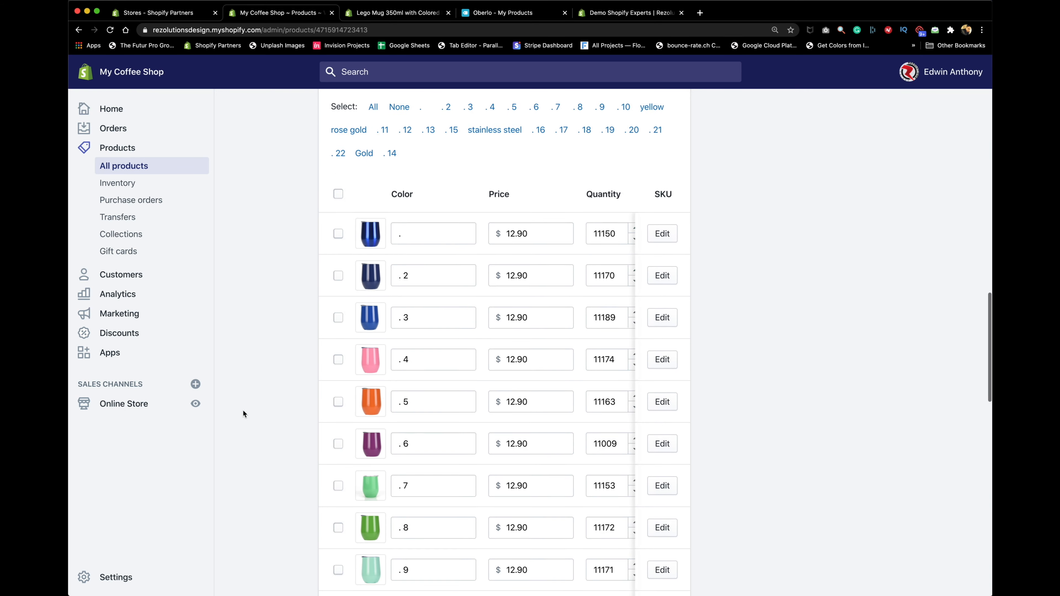
scroll(243, 410, "up", 10)
scroll(243, 410, "up", 7)
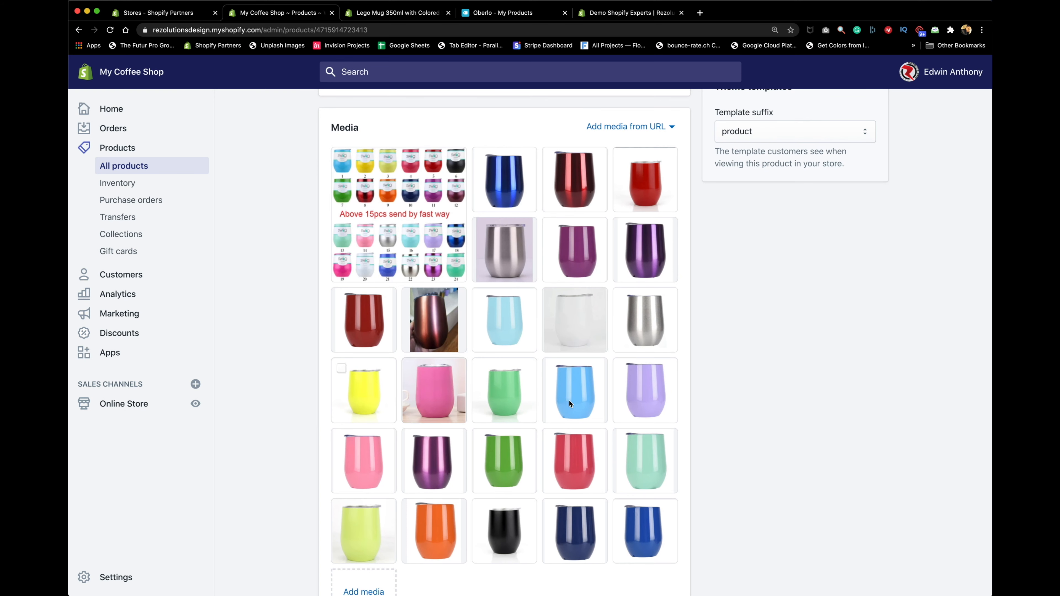
- Move the lavender cup image to the first media position, and place the metallic purple cup image ahead of it
mouse_move(422, 228)
mouse_move(658, 383)
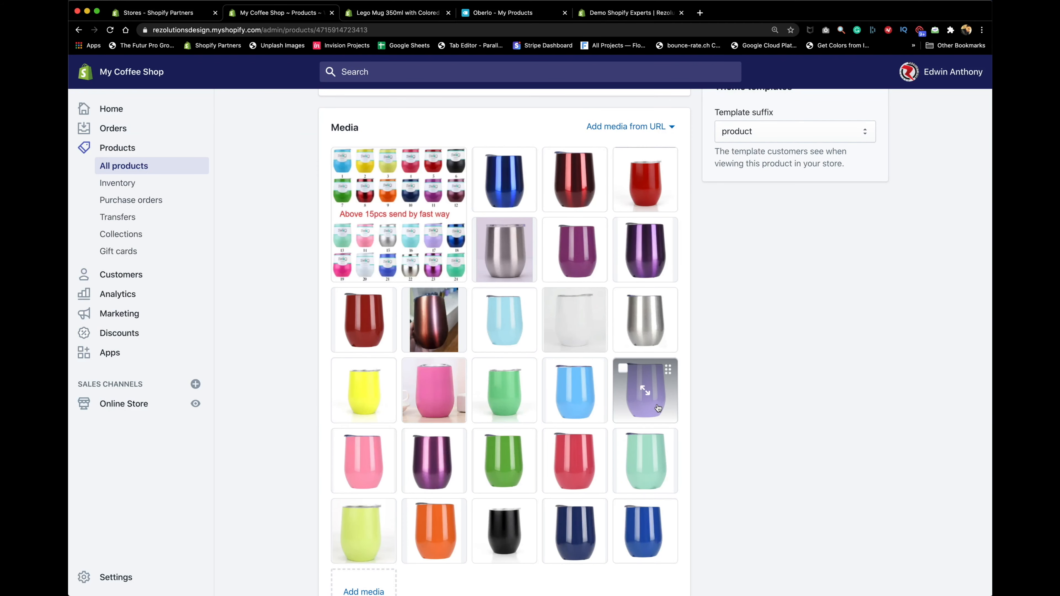
left_click_drag(658, 383, 353, 188)
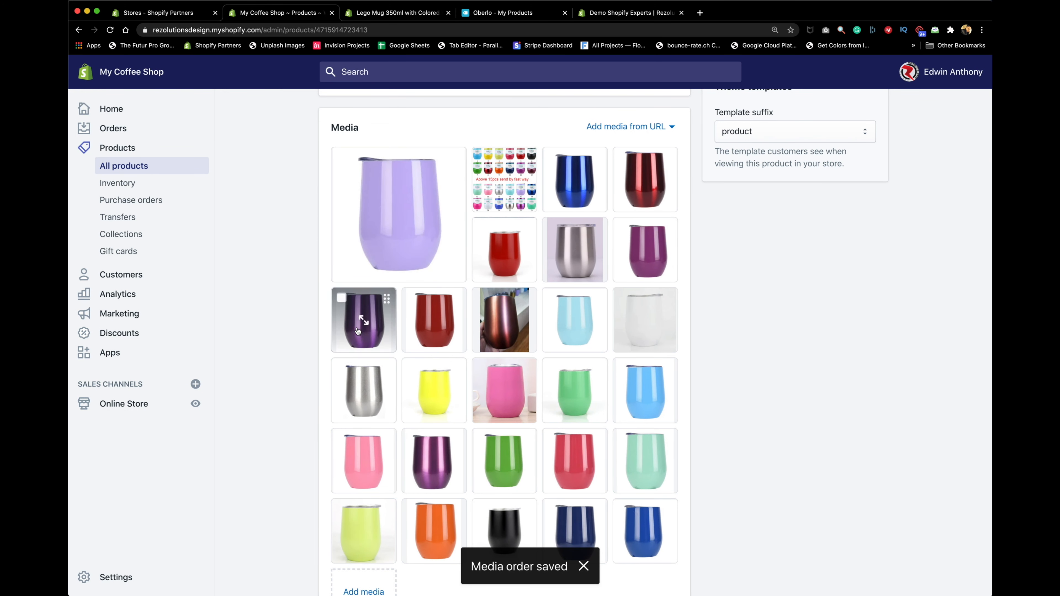
left_click_drag(360, 336, 355, 201)
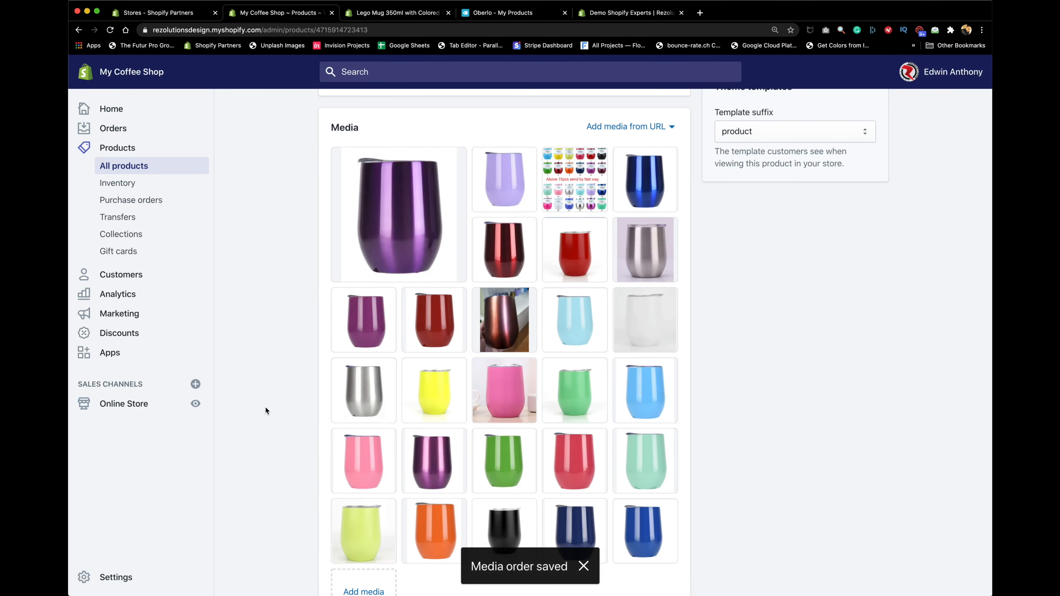
- Delete the supplier's numbered color chart image from the wine cup's media and confirm the deletion
left_click(554, 162)
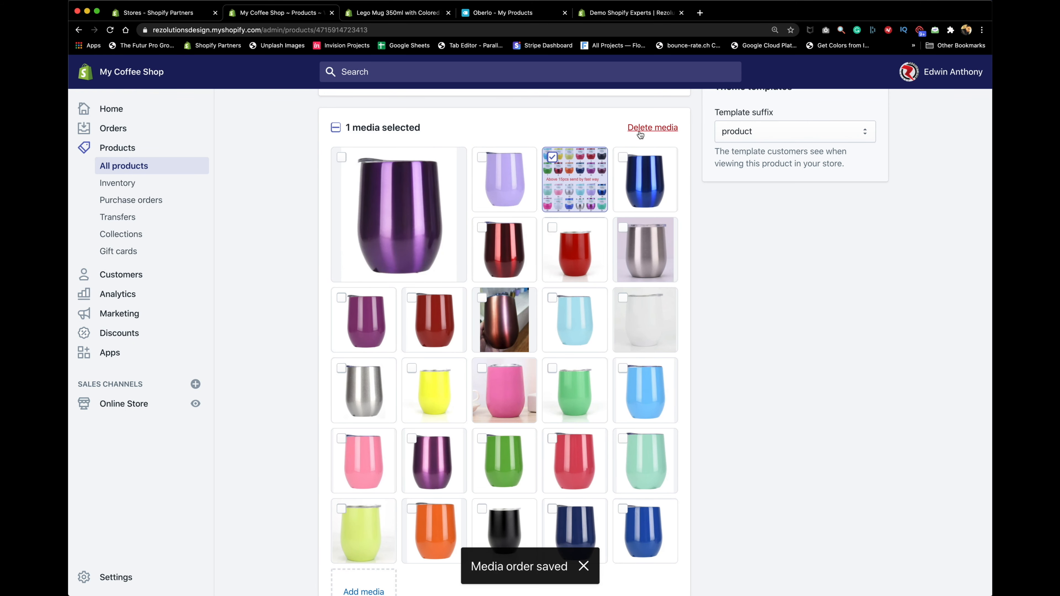
left_click(653, 127)
left_click(687, 365)
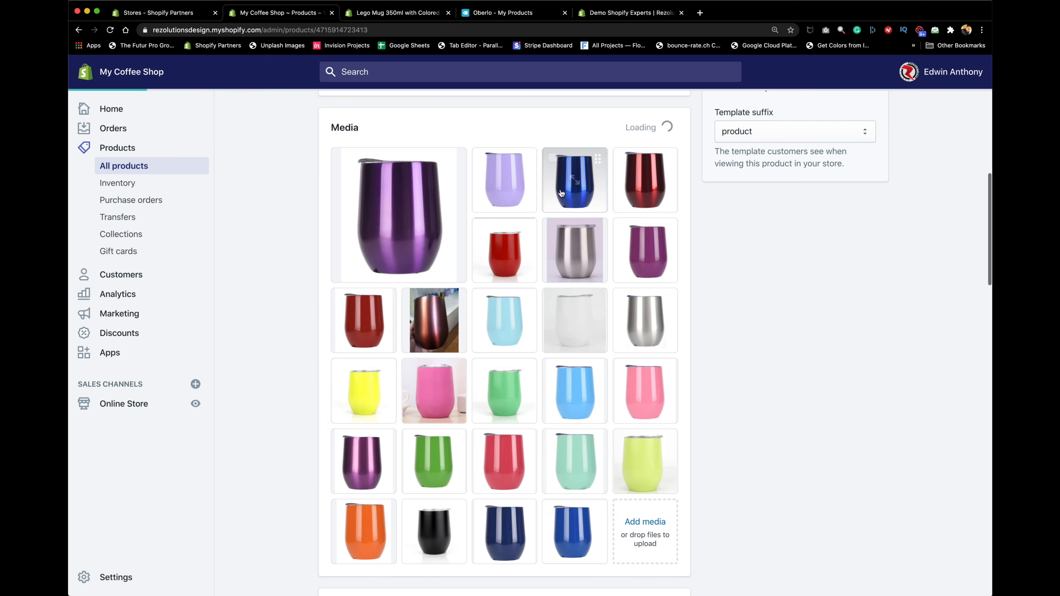
scroll(275, 513, "down", 1)
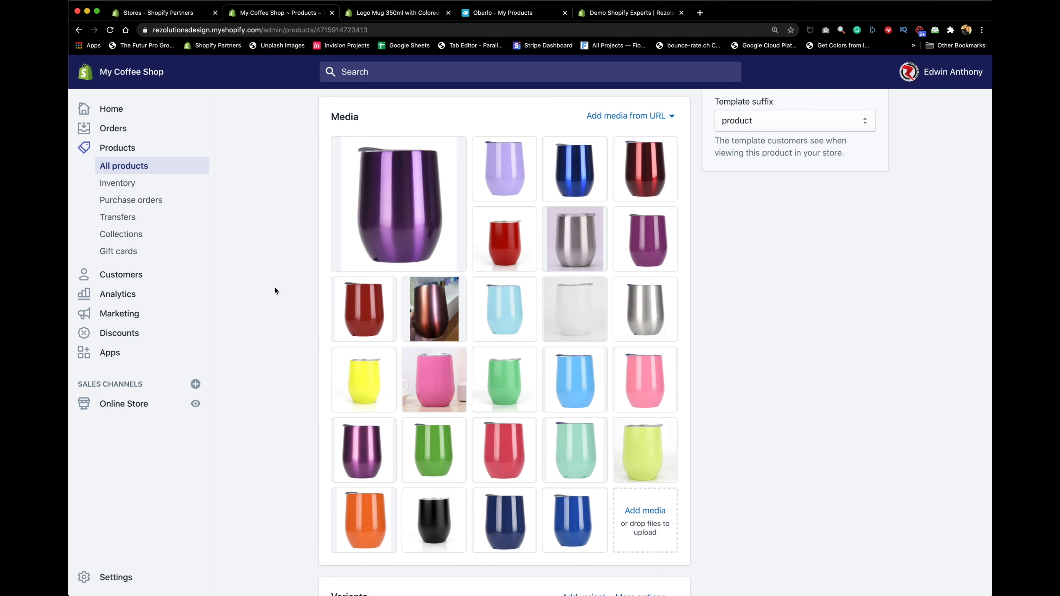
- Delete the steel cup on a lilac background, the bronze cup and the white cup images, and make the pink cup photo the first image
mouse_move(575, 257)
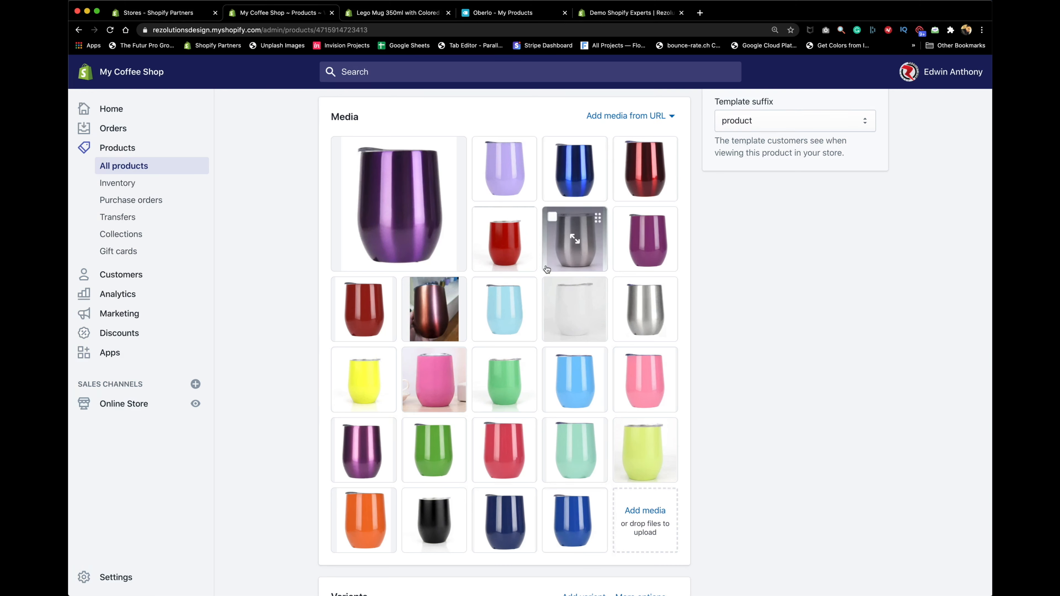
left_click(552, 217)
left_click(412, 287)
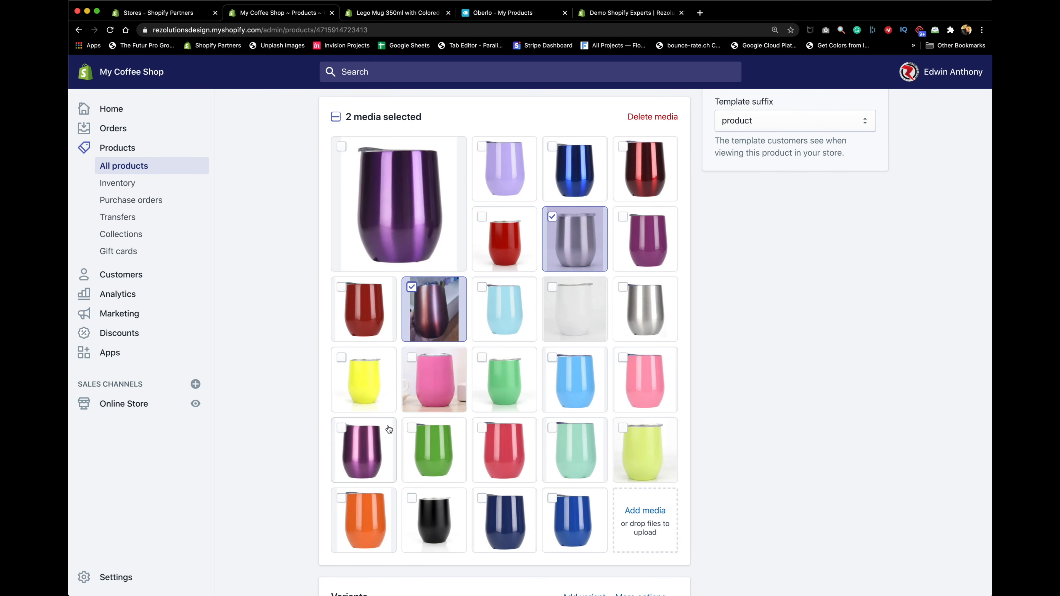
left_click(552, 287)
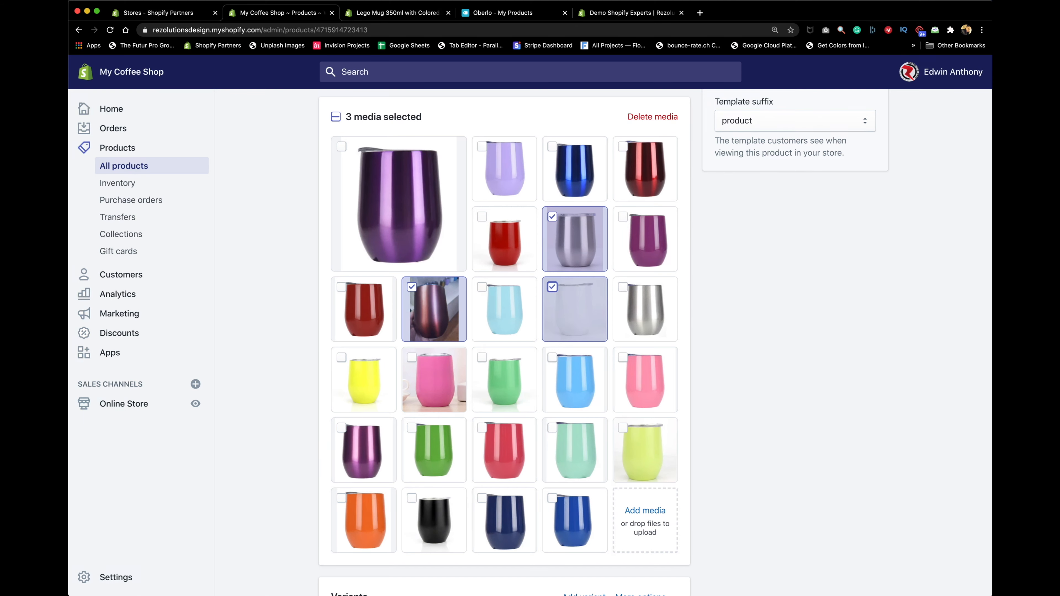
left_click(635, 117)
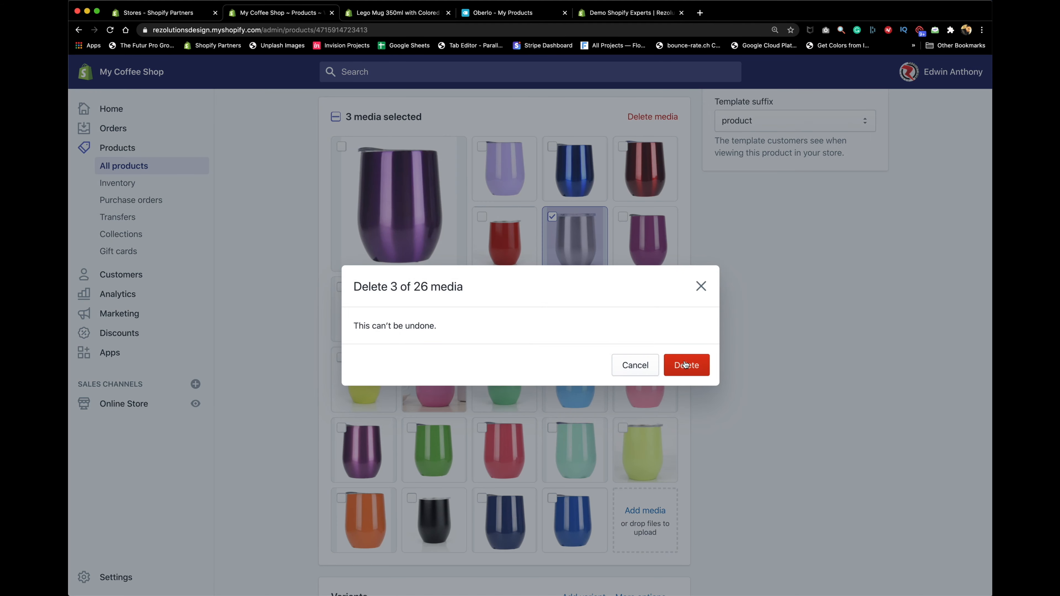
left_click(686, 373)
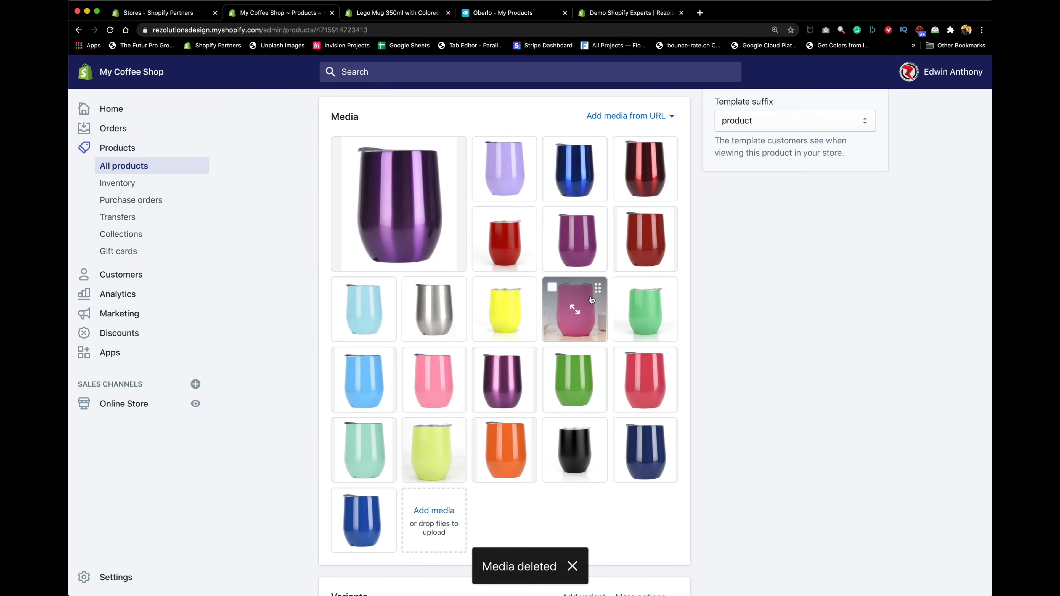
left_click_drag(590, 300, 394, 205)
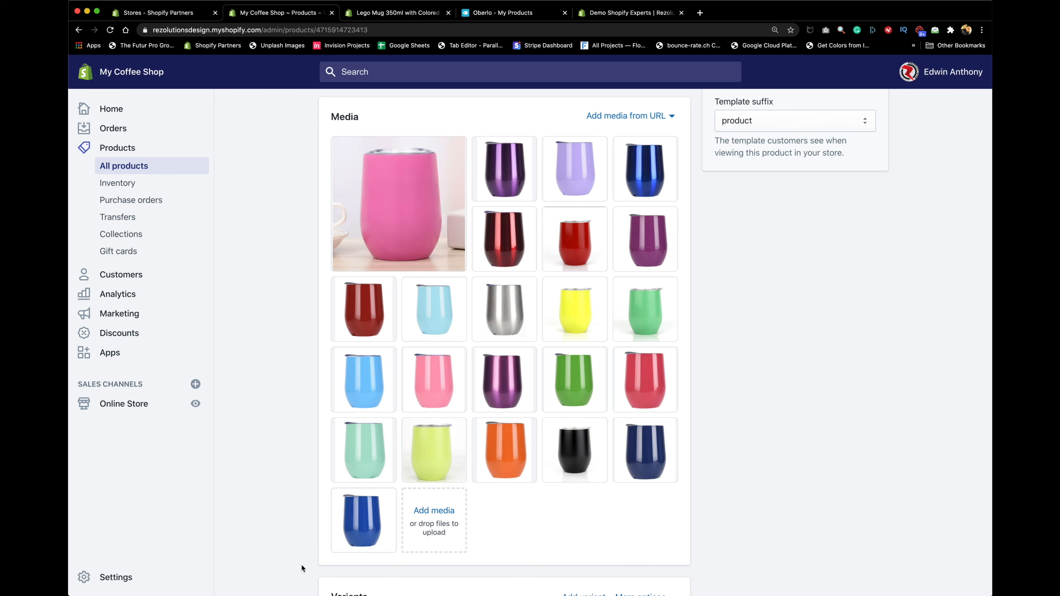
- Delete the rose gold, stainless steel and Gold variants, which have no image, and confirm the deletion
scroll(303, 564, "down", 15)
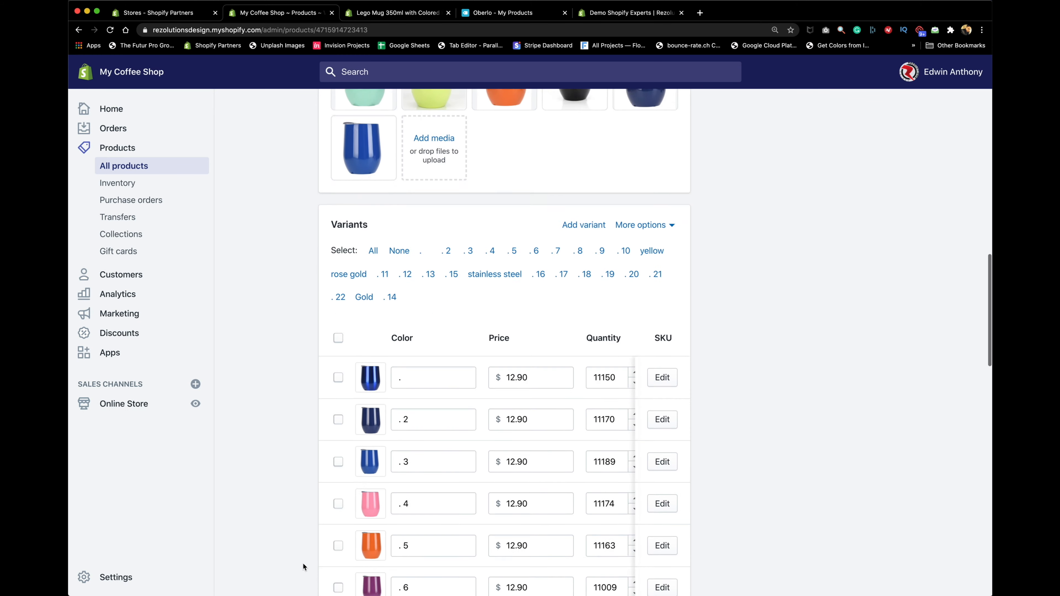
scroll(304, 564, "down", 6)
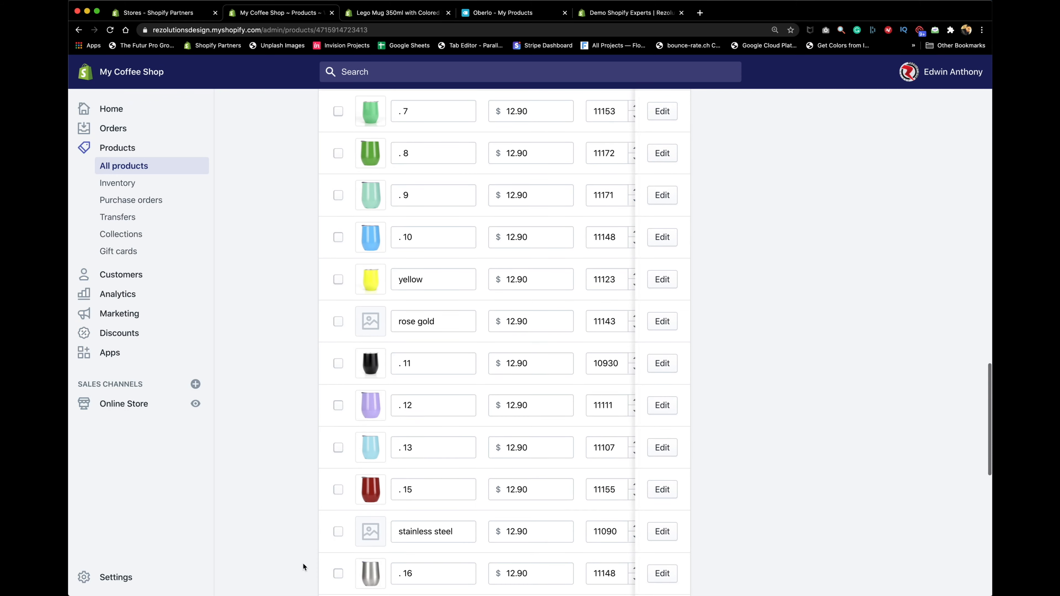
left_click(338, 323)
scroll(287, 472, "down", 3)
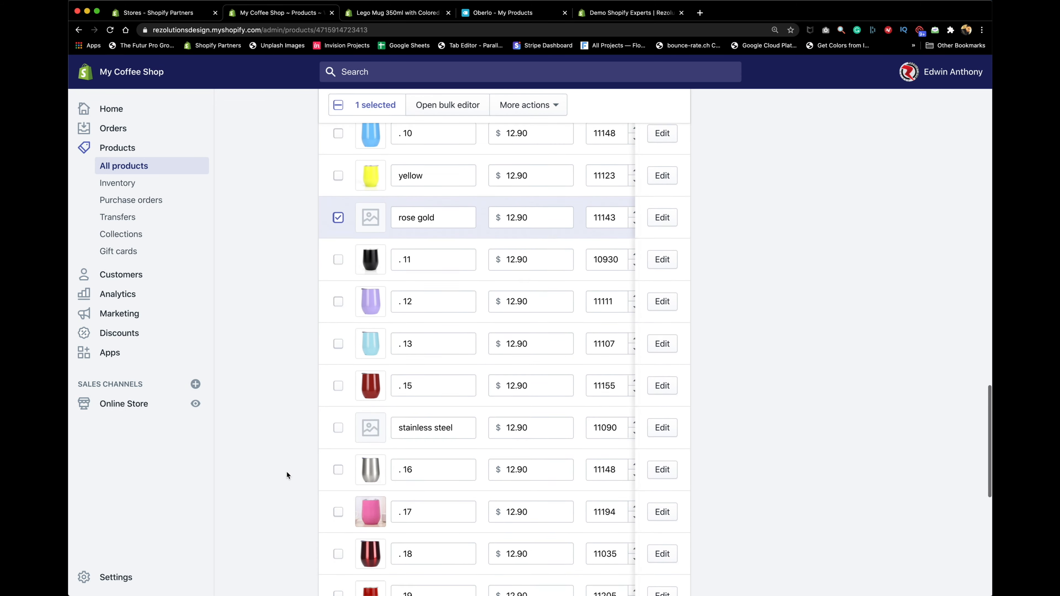
left_click(338, 425)
scroll(292, 505, "down", 10)
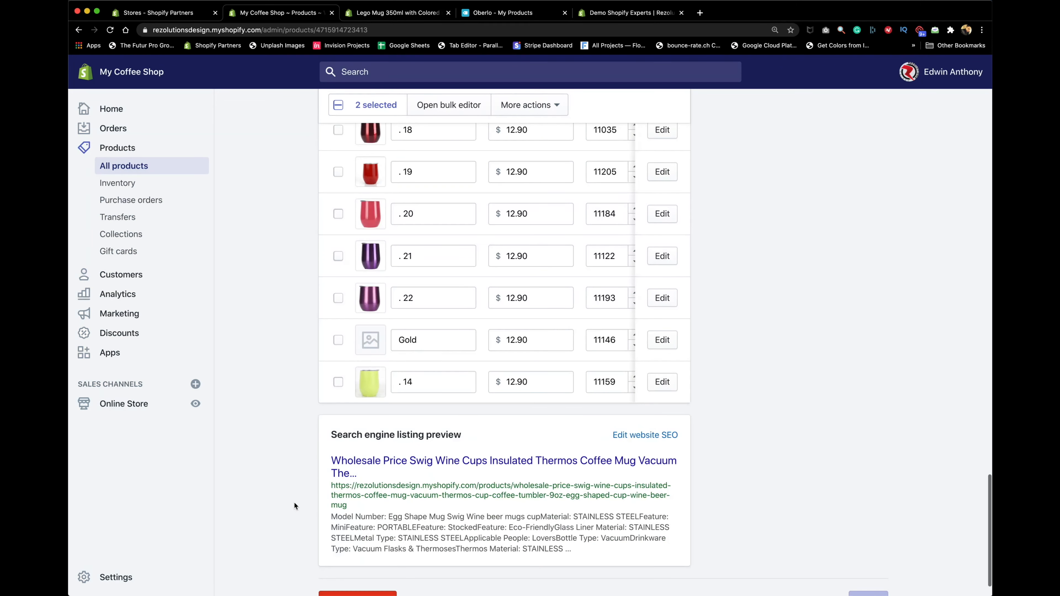
left_click(335, 345)
scroll(310, 428, "up", 20)
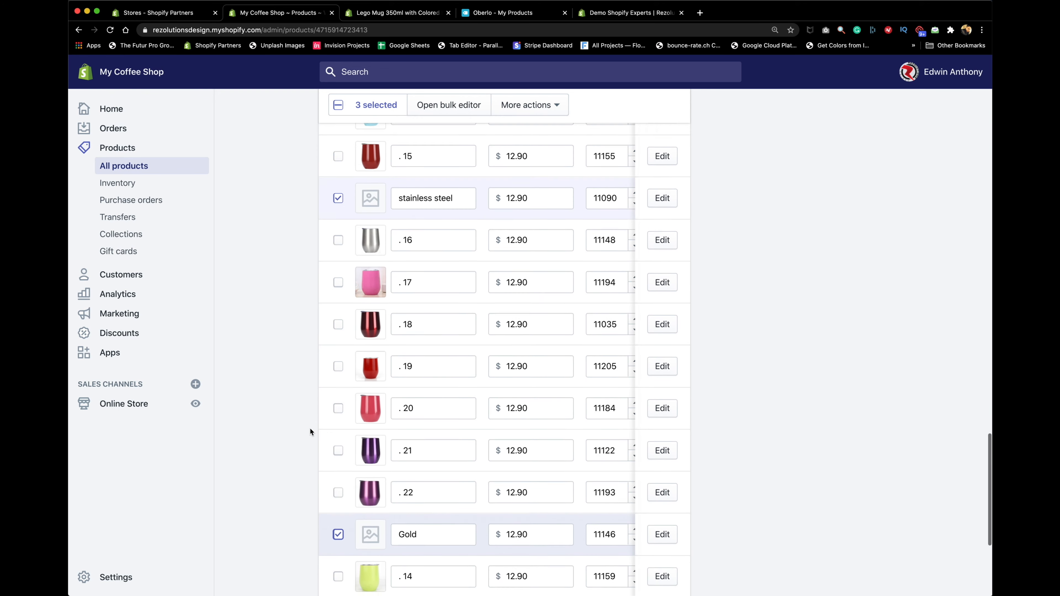
scroll(309, 431, "down", 6)
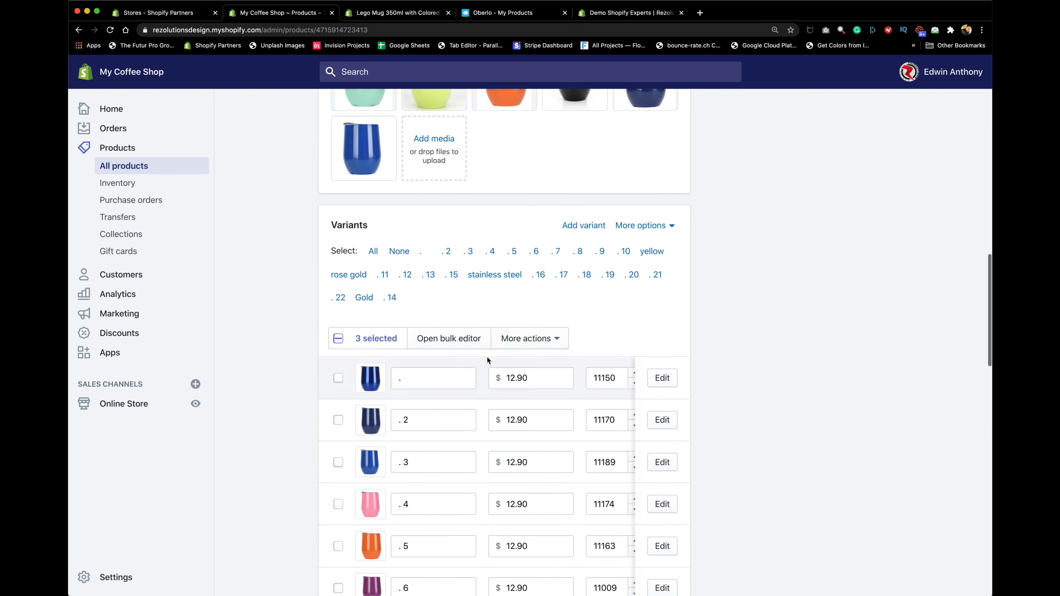
left_click(529, 339)
scroll(558, 451, "down", 2)
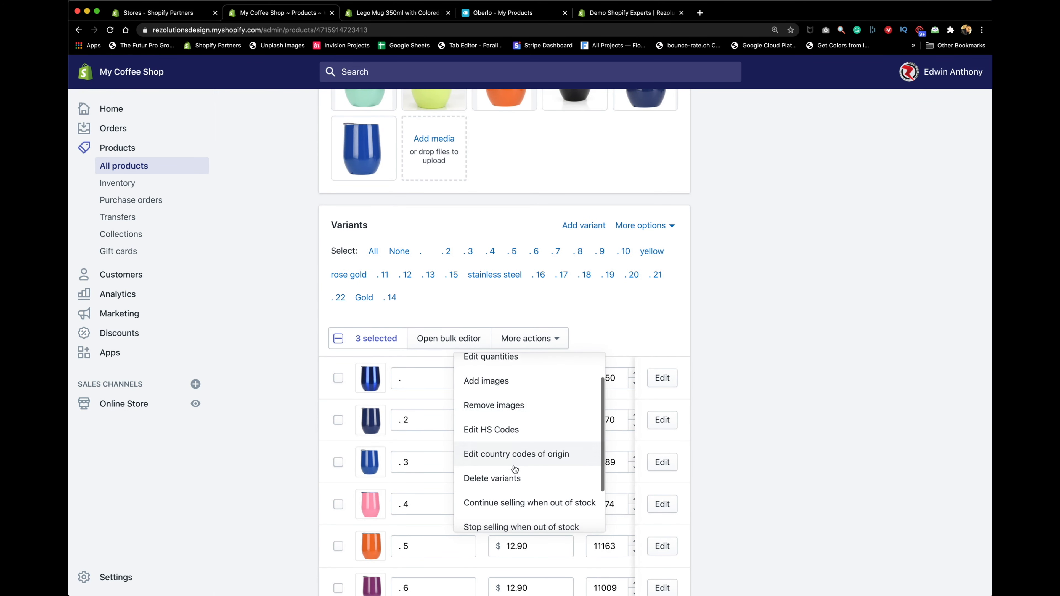
left_click(503, 480)
left_click(687, 365)
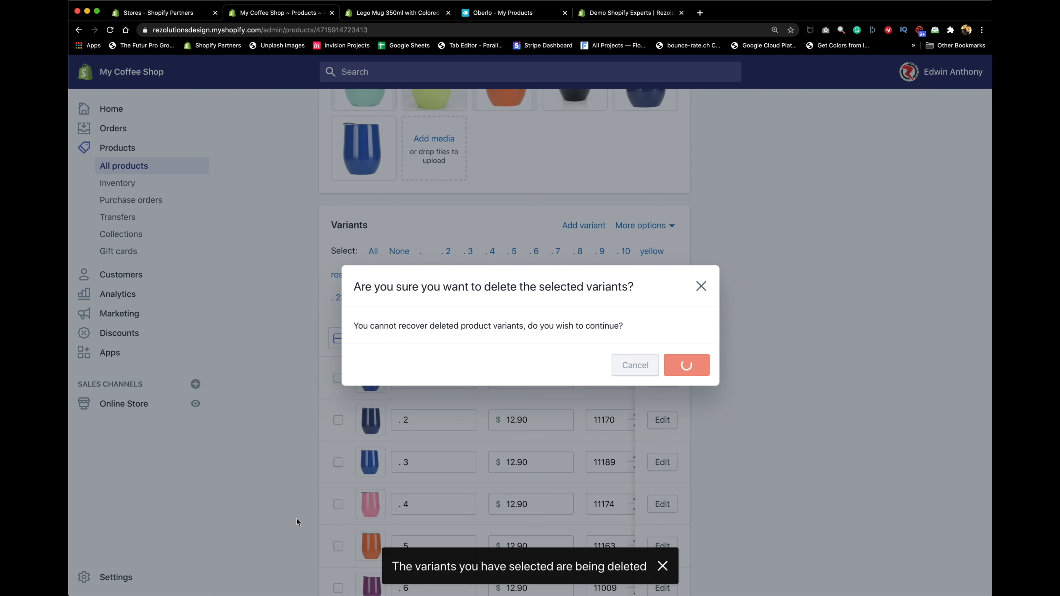
- Examine the wine cup's remaining color variants and compare their thumbnails with the media images
scroll(307, 515, "down", 4)
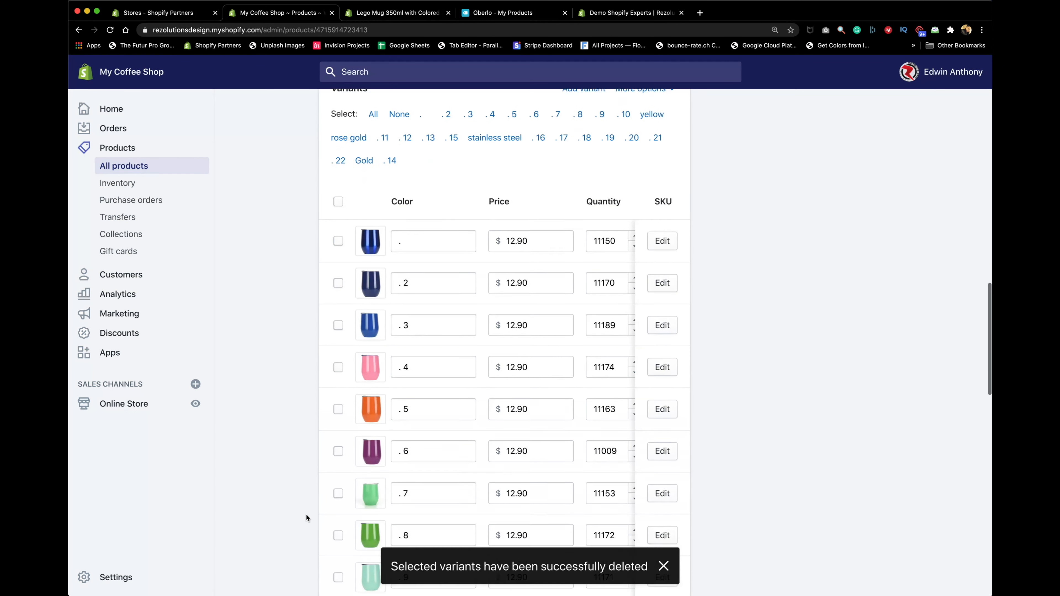
scroll(307, 514, "down", 9)
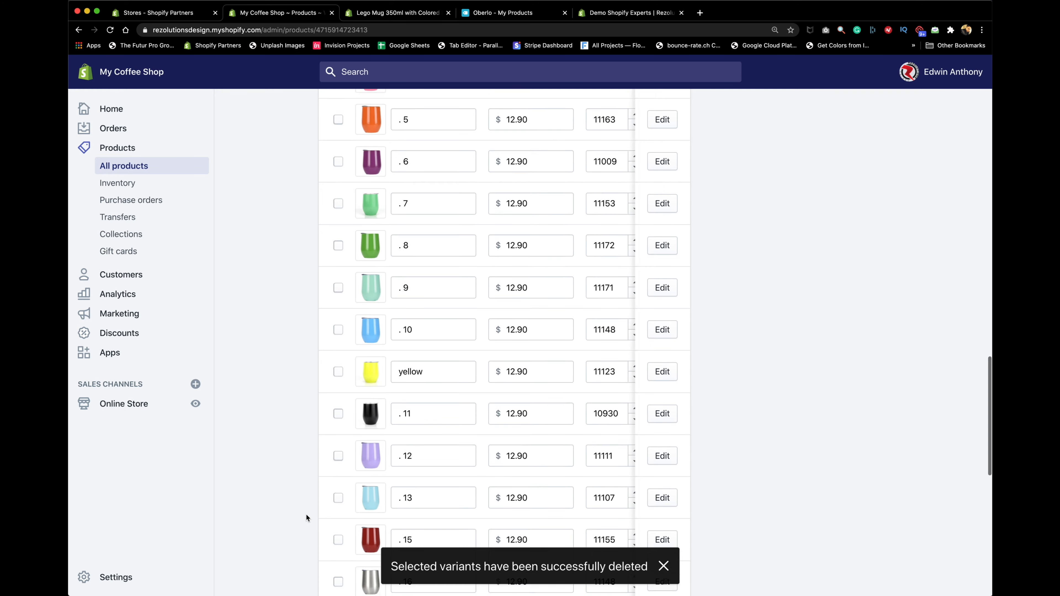
scroll(306, 515, "up", 12)
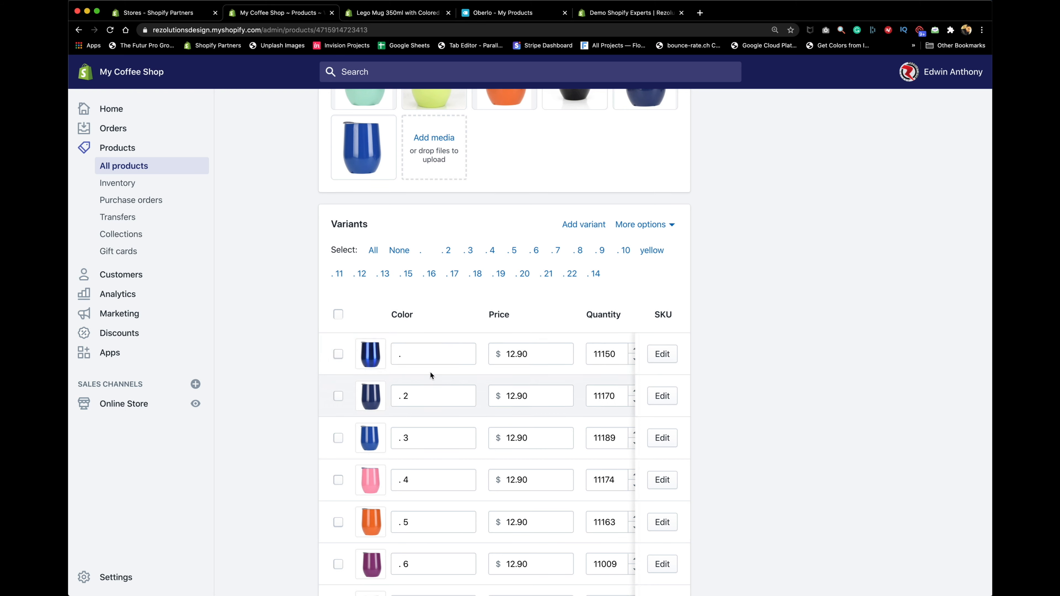
scroll(386, 367, "up", 10)
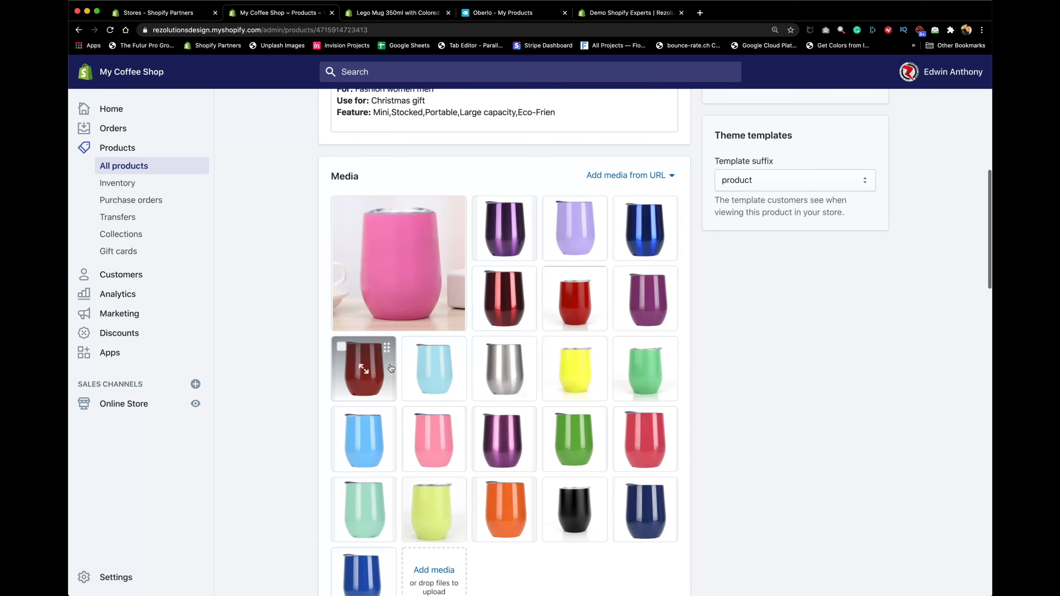
scroll(495, 533, "down", 5)
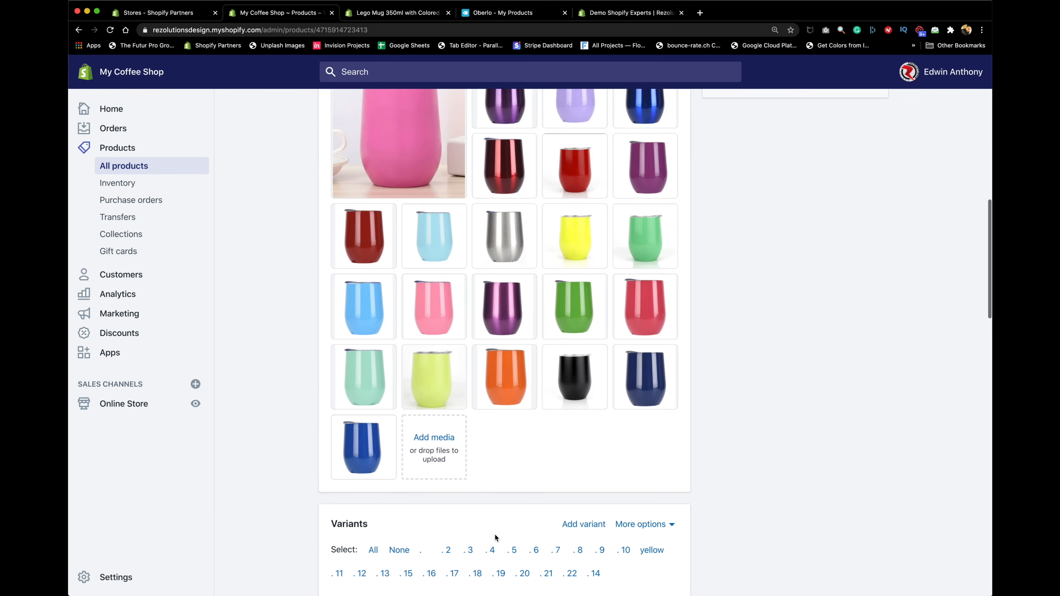
- Name the first color variant Metallic Blue
scroll(495, 531, "down", 2)
double_click(425, 493)
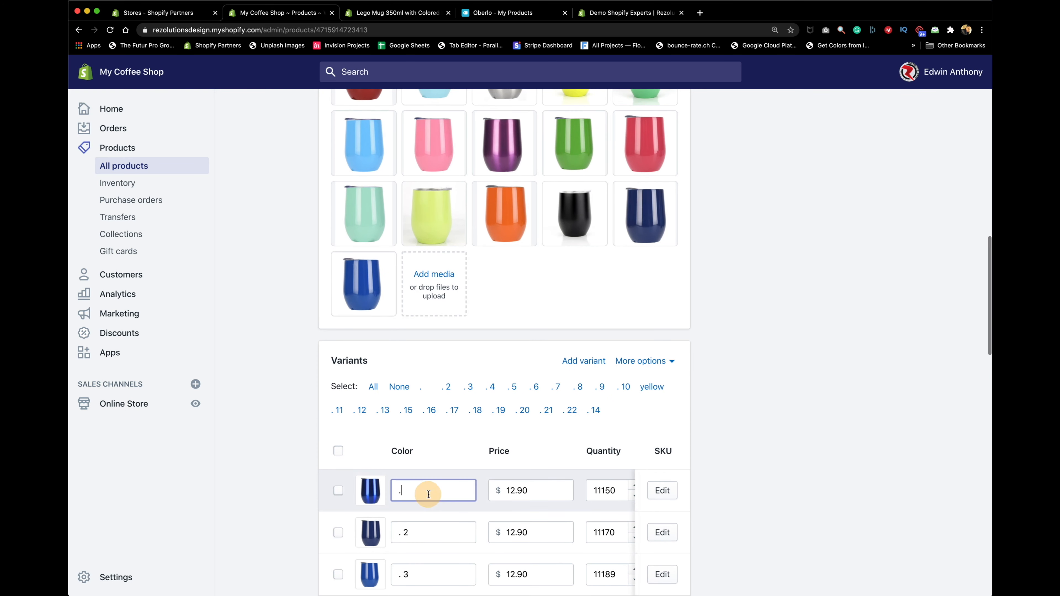
type("Metallic Blue")
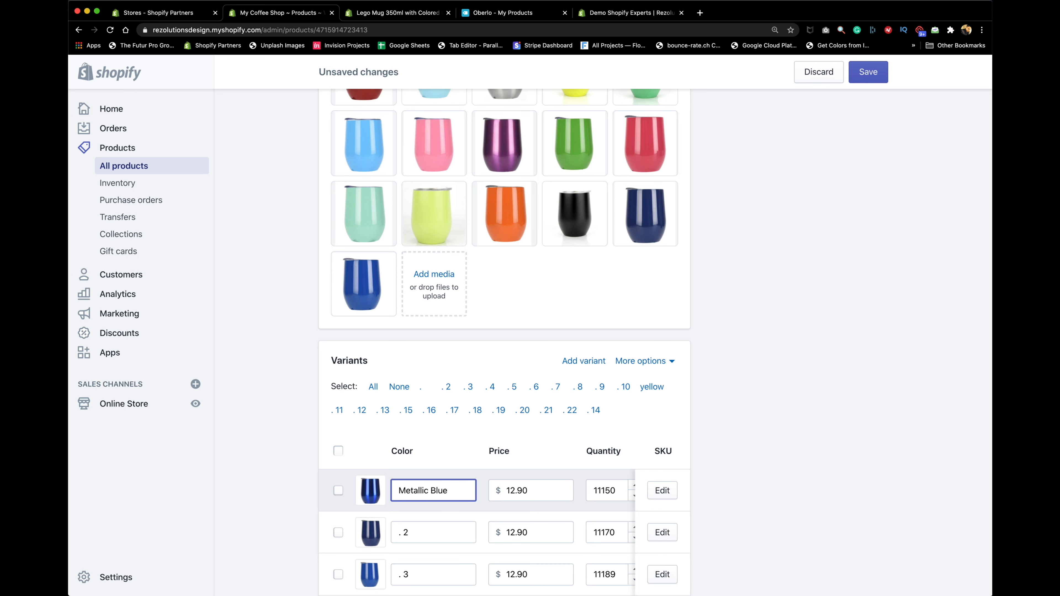
- Select the navy ". 2", blue ". 3" and dark green ". 8" cup variants for deletion
scroll(397, 502, "down", 4)
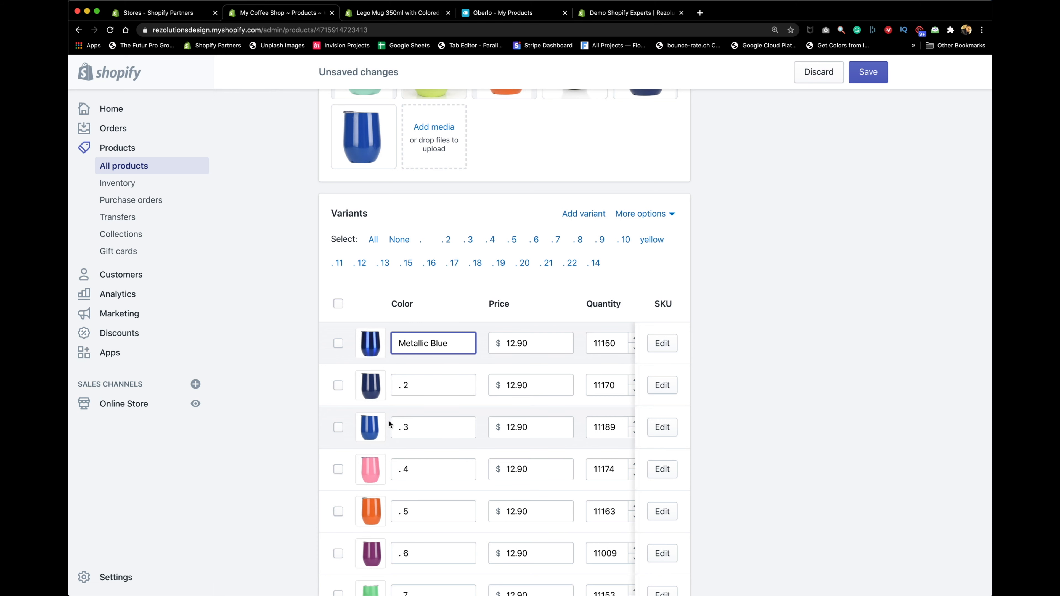
left_click(297, 397)
left_click(338, 386)
left_click(339, 427)
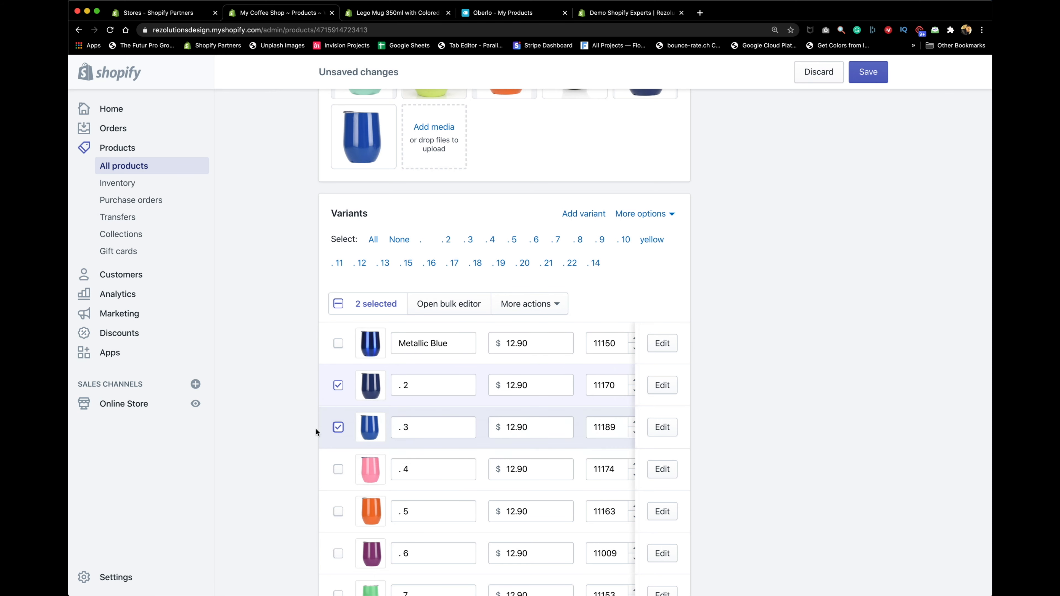
scroll(313, 431, "down", 5)
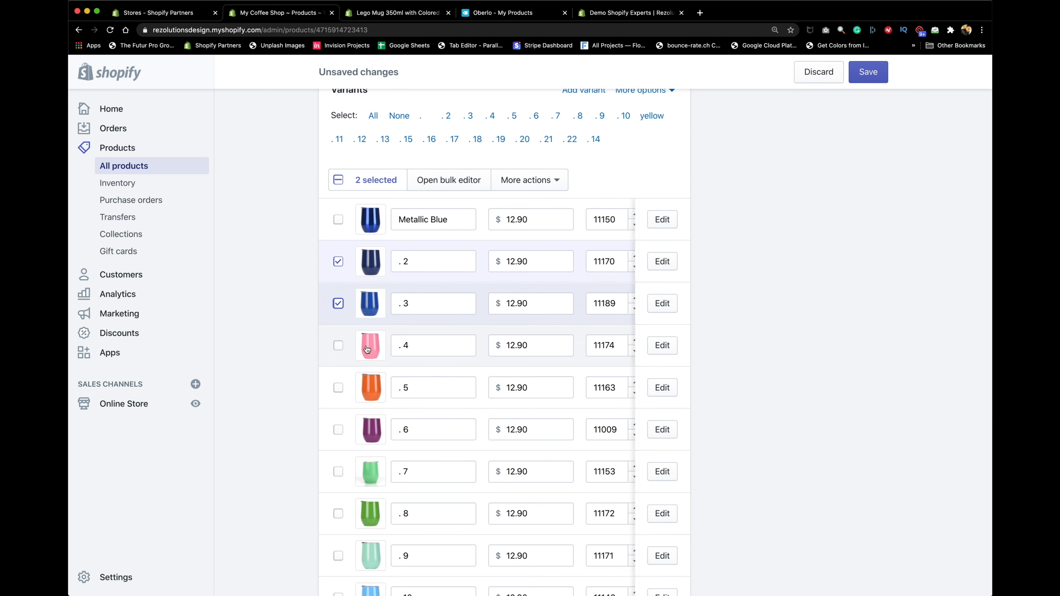
scroll(318, 415, "down", 1)
scroll(318, 413, "down", 4)
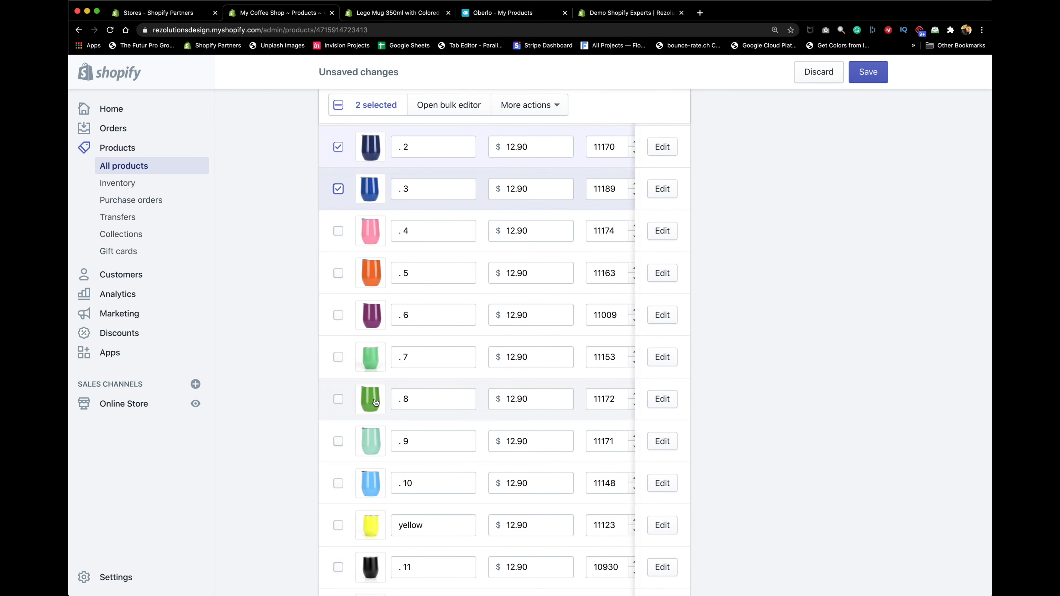
left_click(338, 399)
scroll(317, 453, "down", 3)
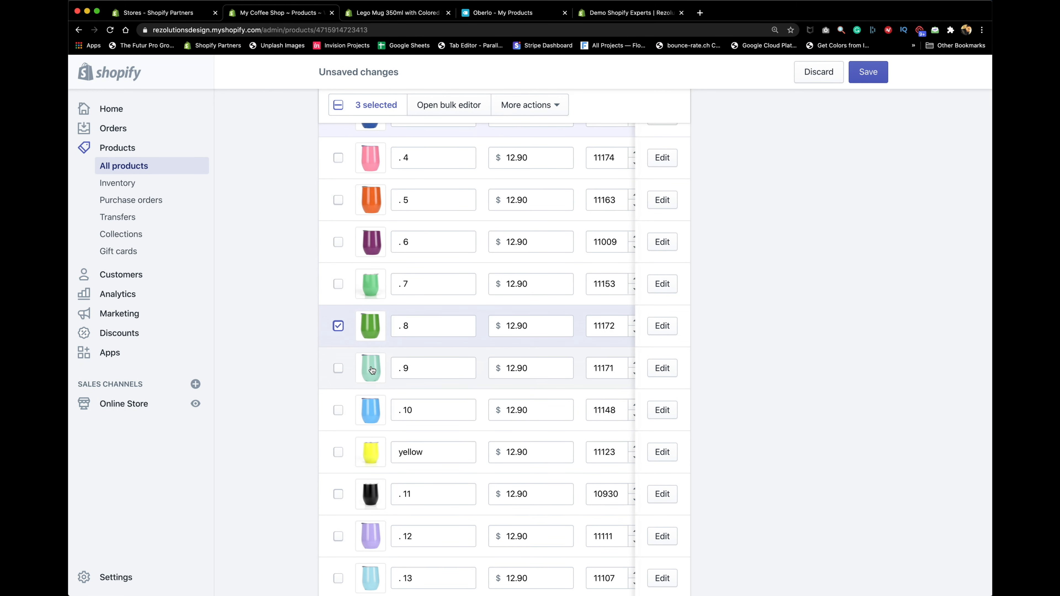
scroll(336, 413, "down", 2)
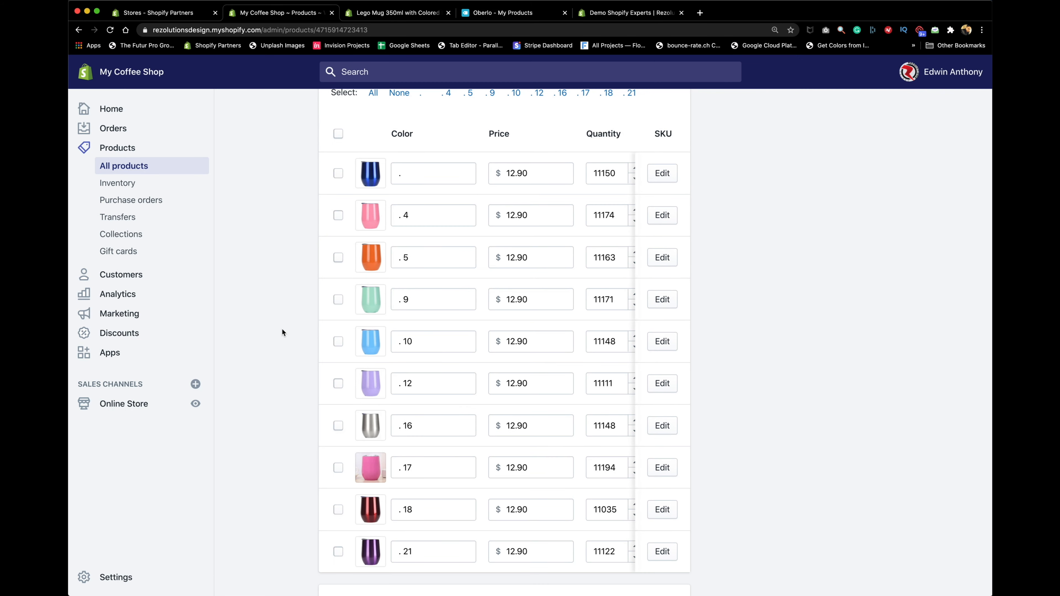
- Rename the shiny dark blue cup variant as Metallic Blue and the pink ". 4" variant as Shiny Pink
scroll(282, 329, "up", 2)
double_click(417, 245)
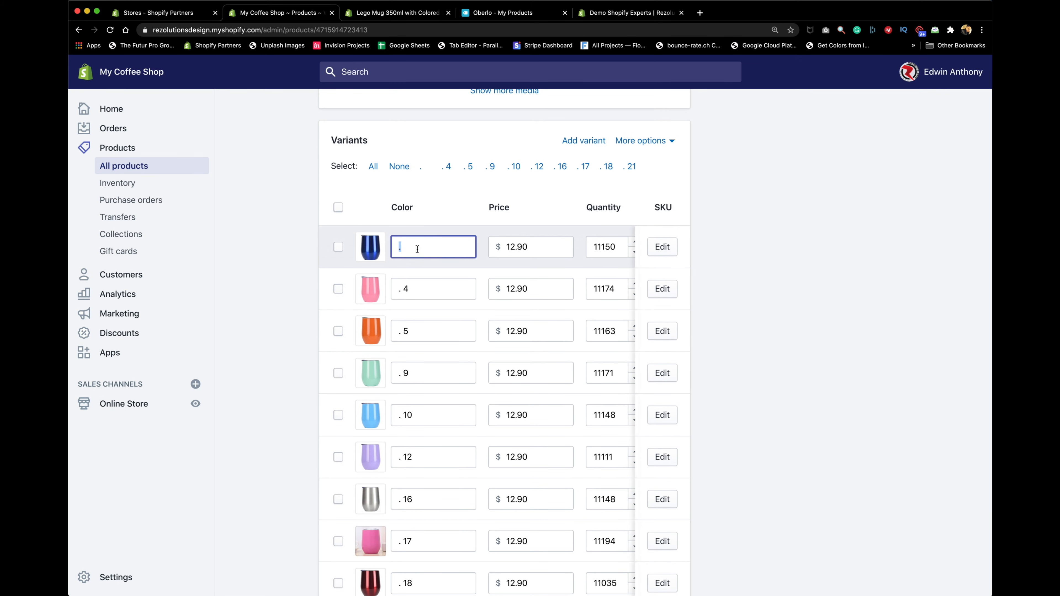
type("Metallic Blue")
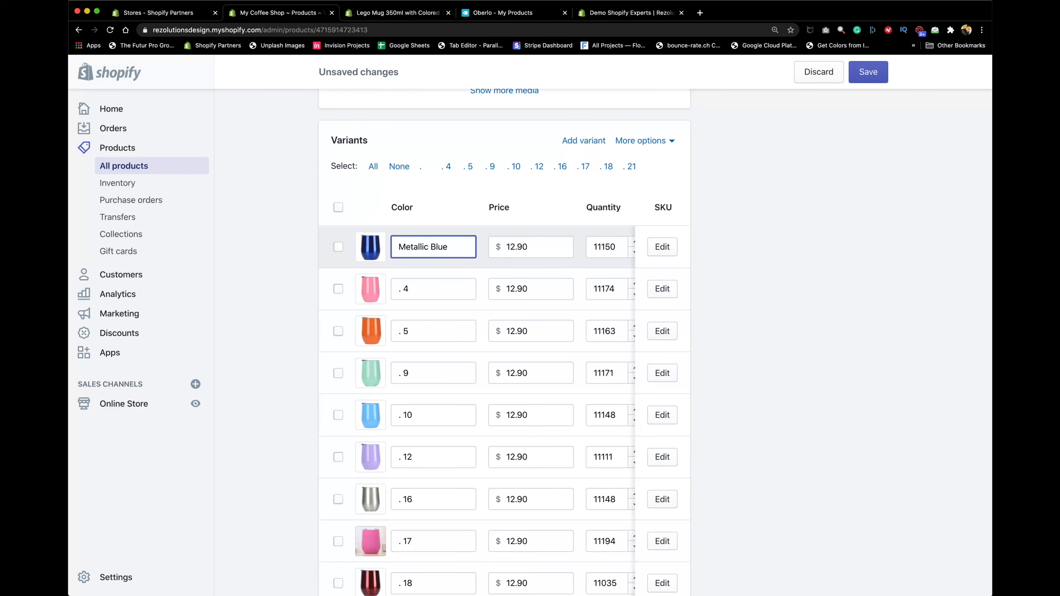
key("Tab")
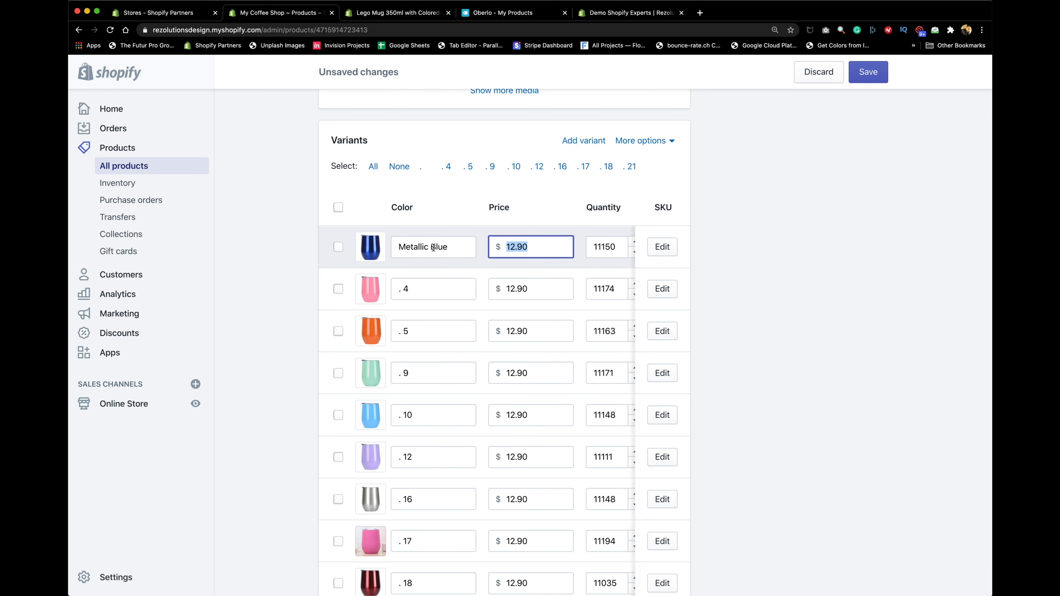
double_click(422, 289)
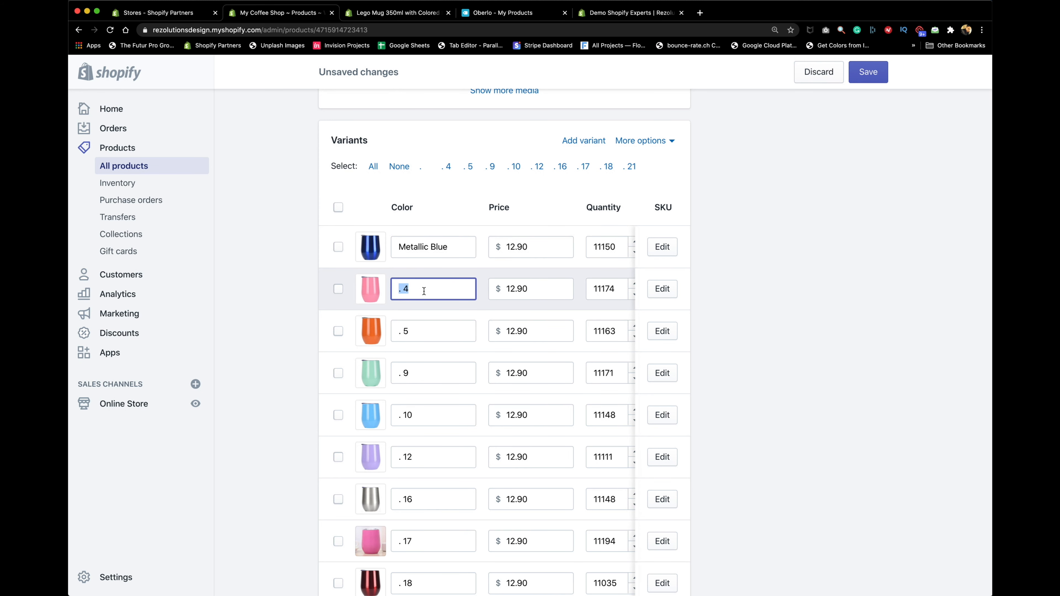
type("Shiny Pink")
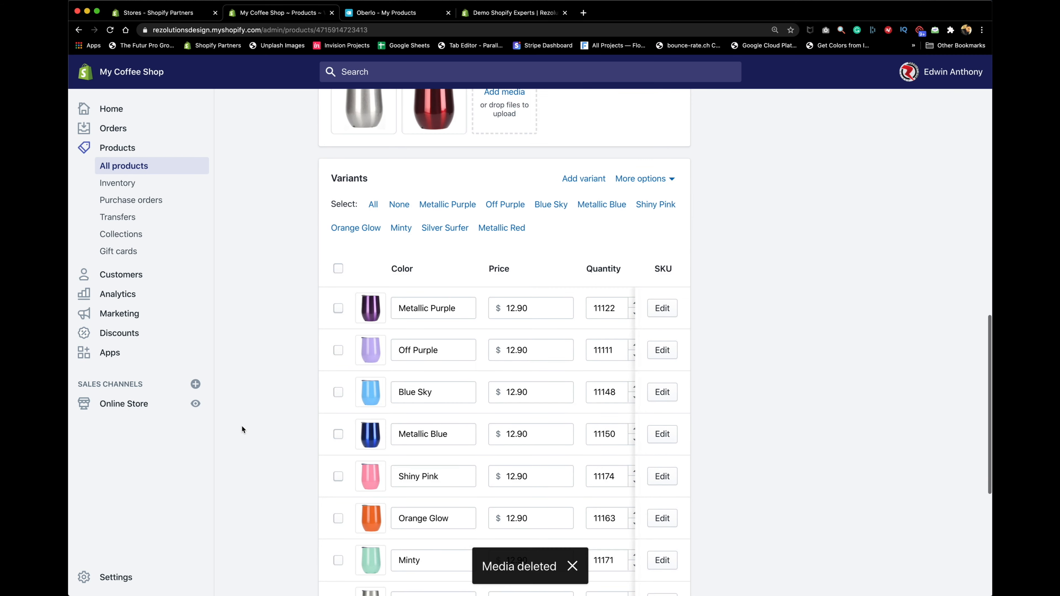
- View the wine cup's page in the online store, browse its image thumbnails, and return to the product editor
scroll(241, 425, "up", 15)
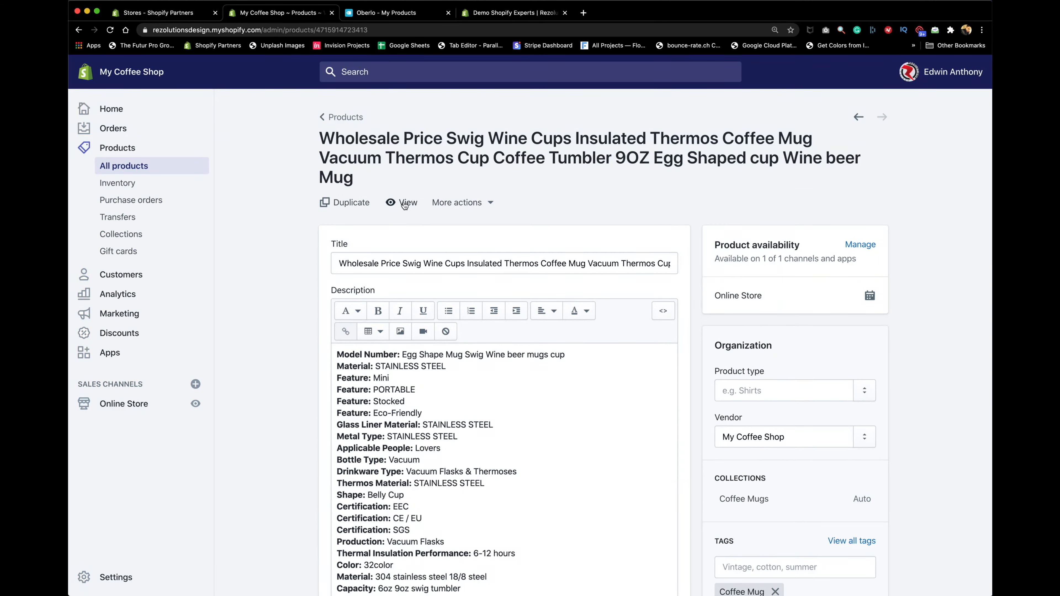
left_click(403, 204)
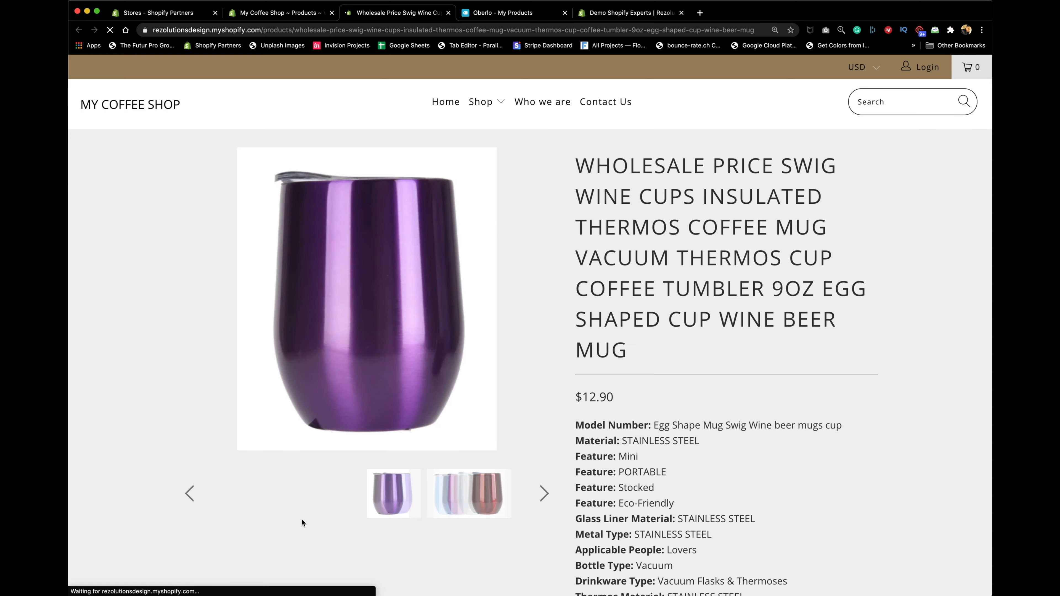
left_click(544, 494)
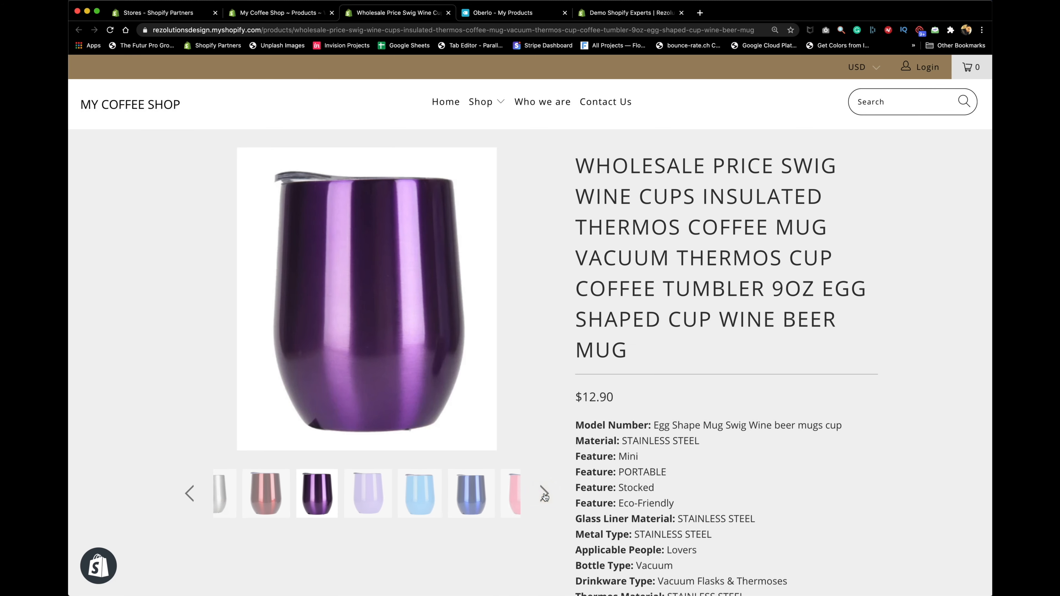
left_click(544, 495)
left_click(544, 495)
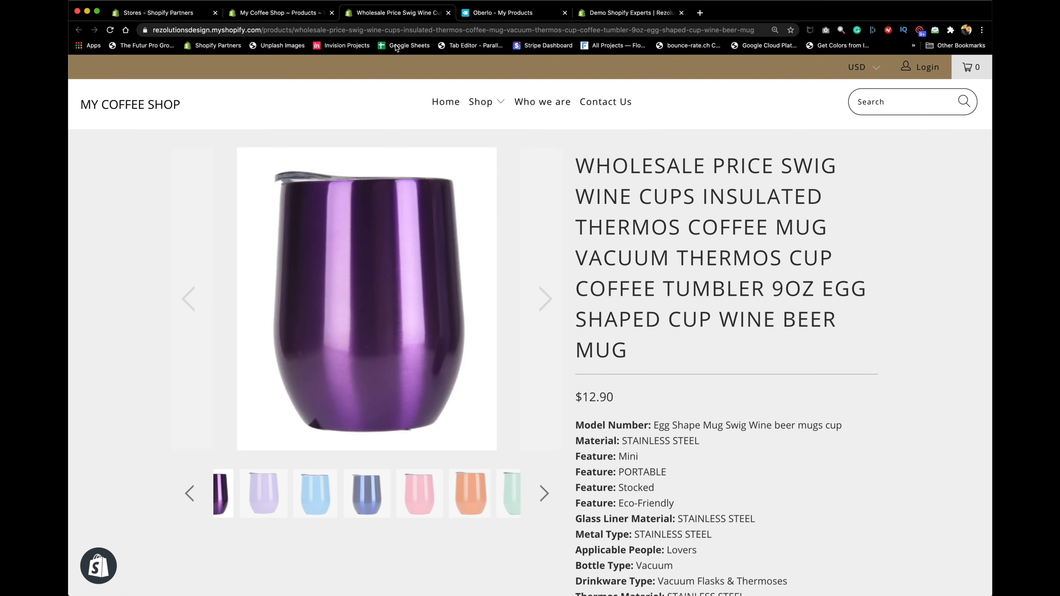
left_click(448, 13)
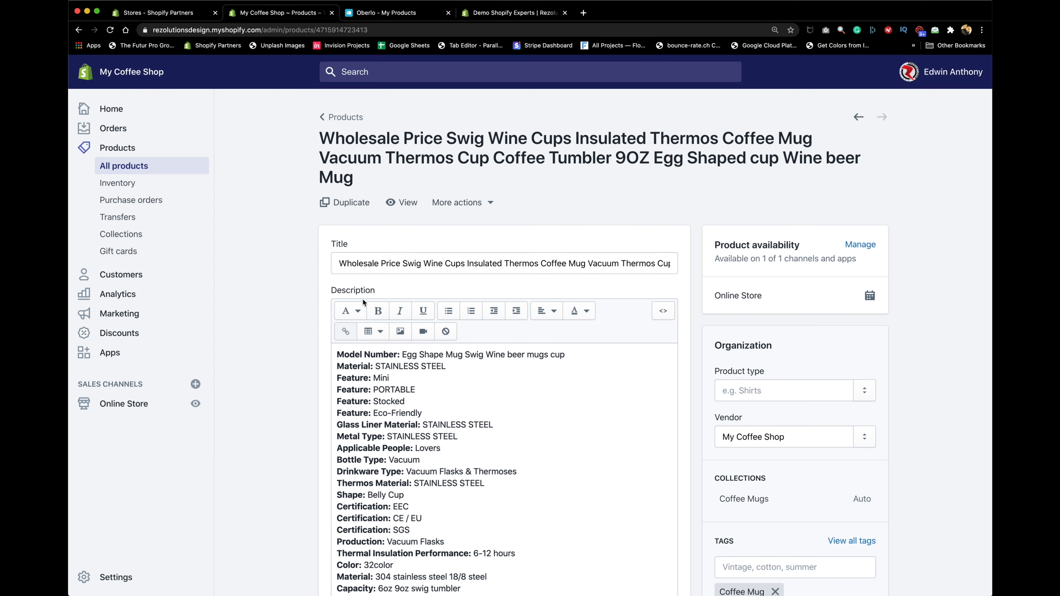
- Delete the supplier's entire specification list from the product description
scroll(394, 443, "down", 4)
left_click_drag(557, 474, 291, 194)
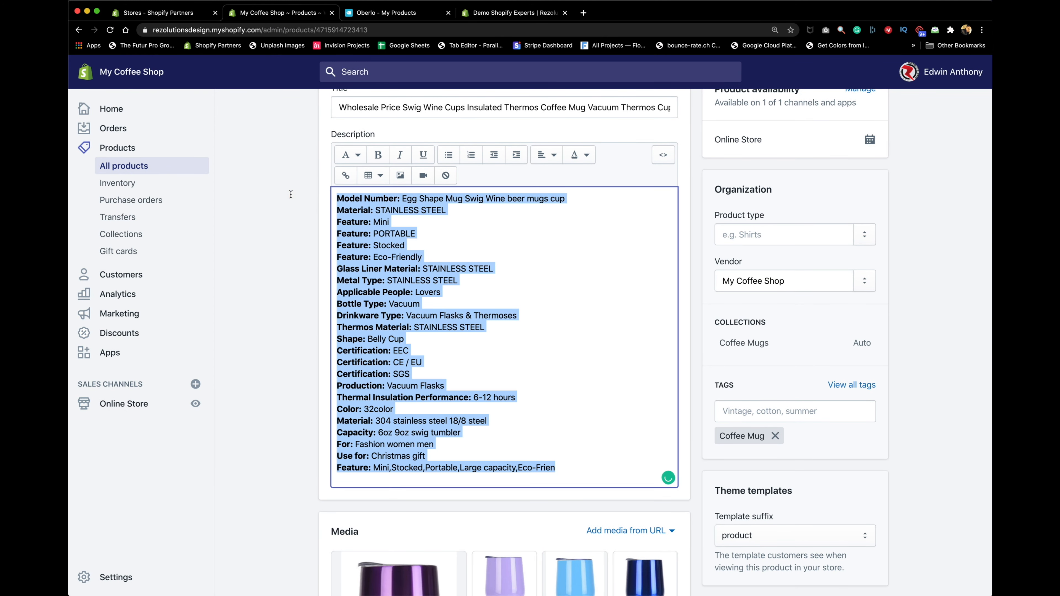
key("BackSpace")
scroll(301, 229, "up", 4)
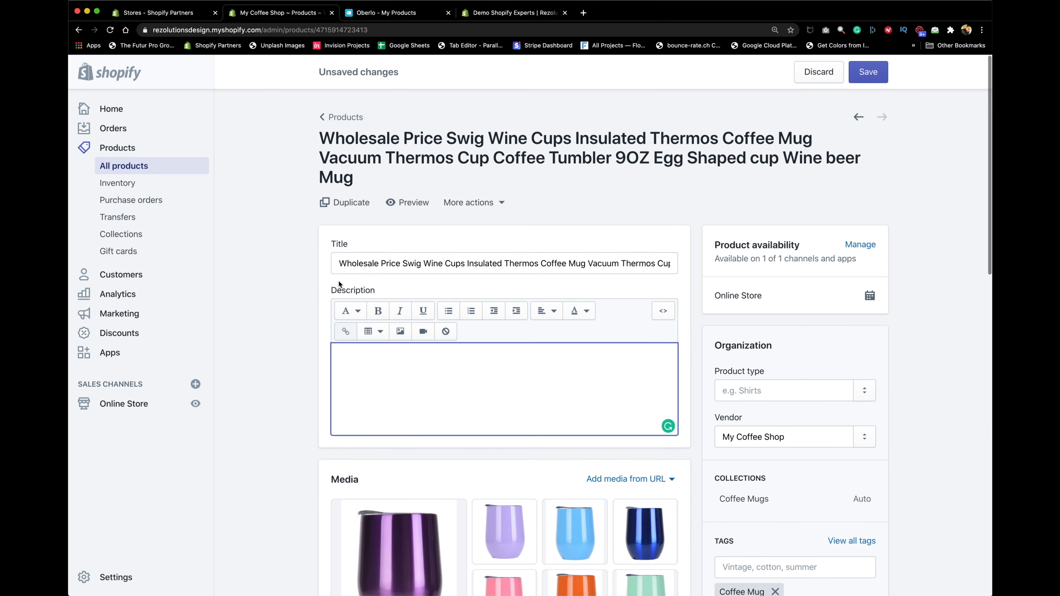
- Copy the full product title into the empty description
triple_click(407, 266)
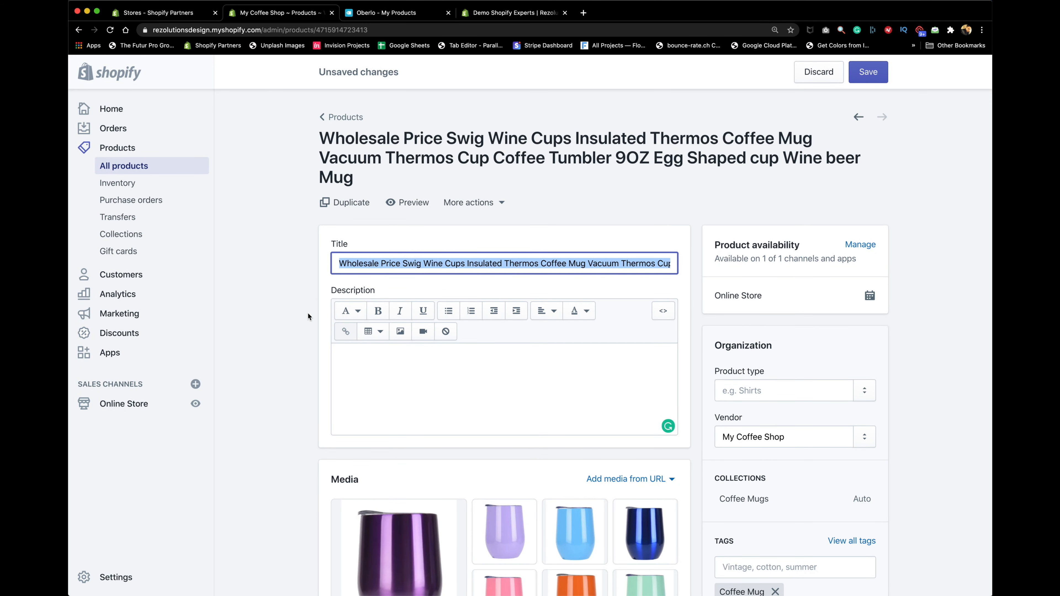
right_click(368, 264)
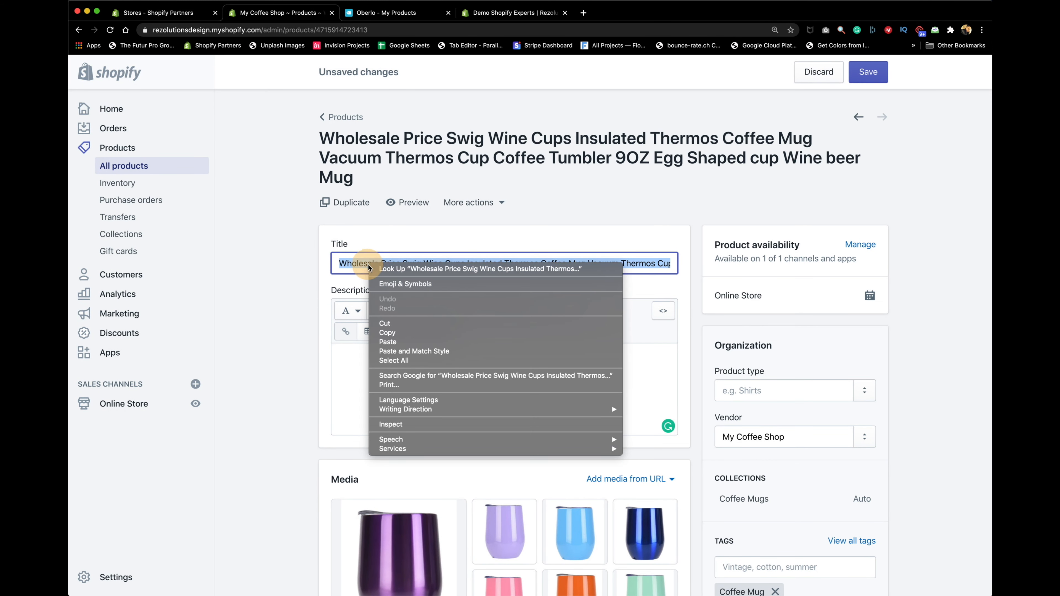
left_click(402, 333)
left_click(351, 360)
key("super+v")
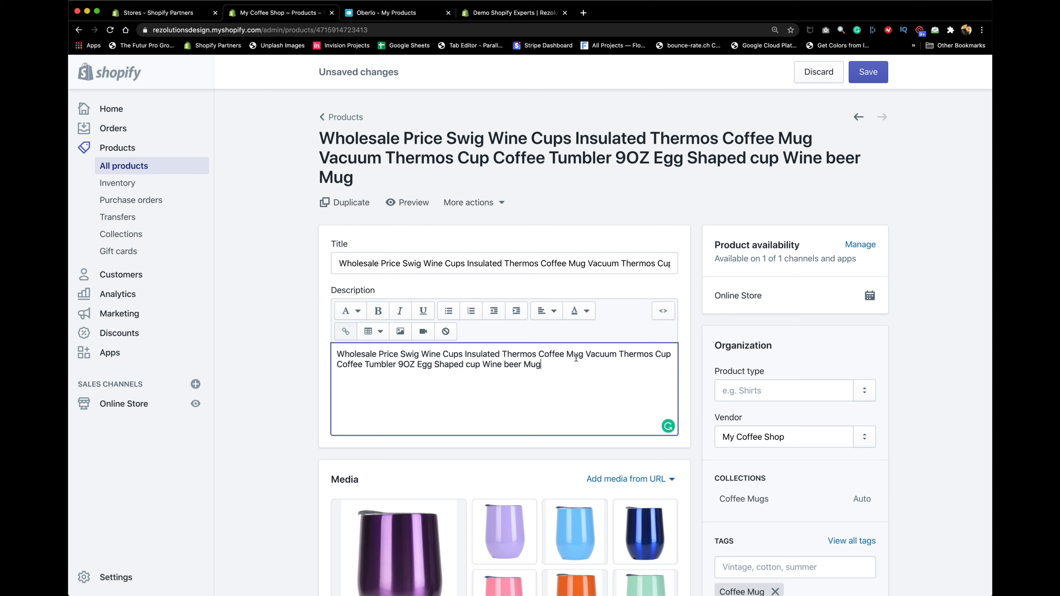
- Trim the description's opening words so it starts with "Thermos Cup Coffee Tumbler", and change 9OZ to 9oz
left_click_drag(502, 354, 299, 355)
key("BackSpace")
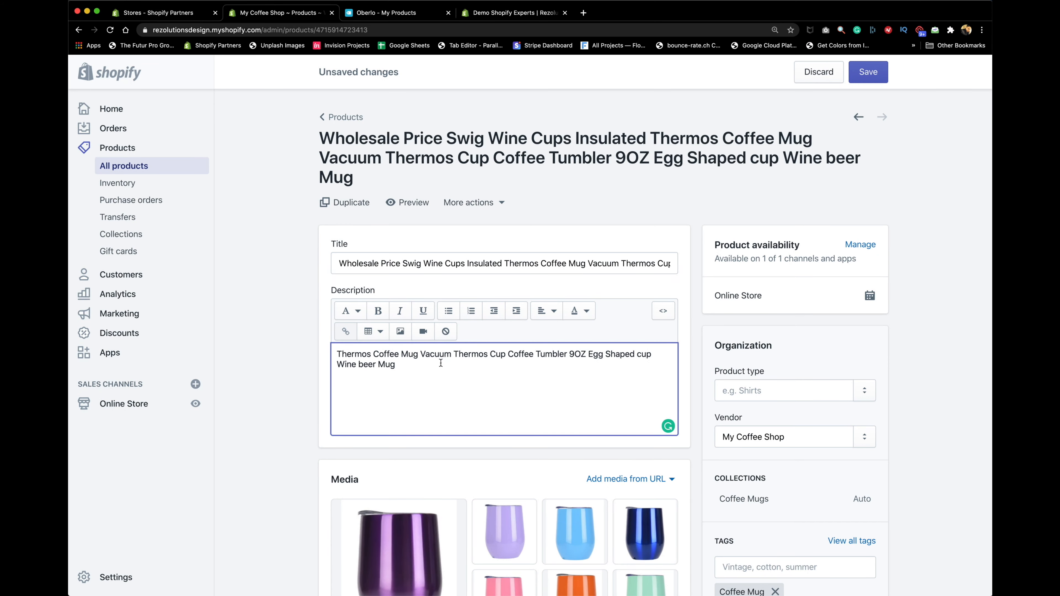
left_click_drag(456, 354, 304, 352)
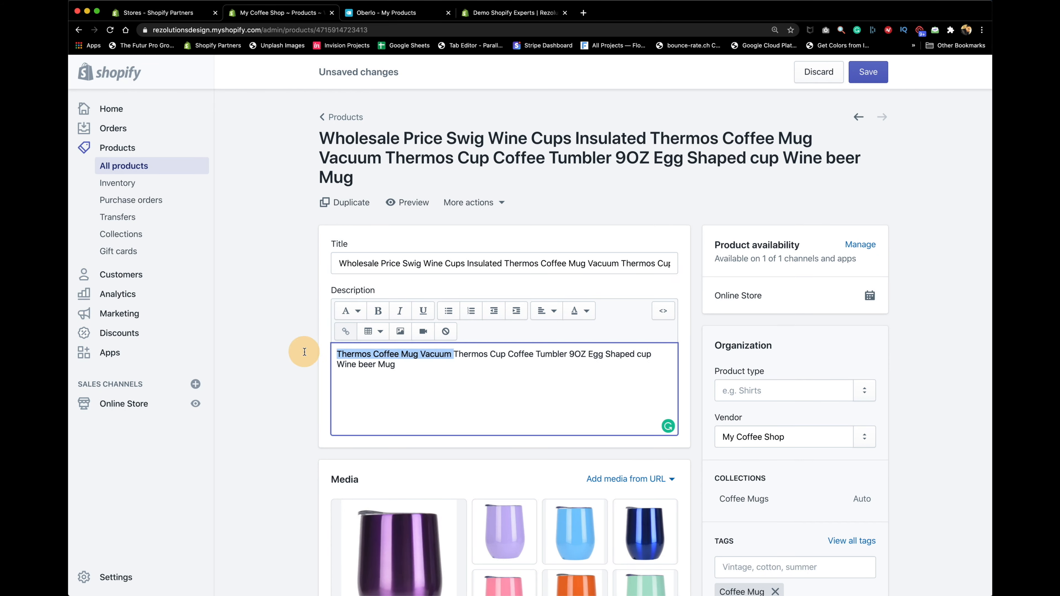
key("BackSpace")
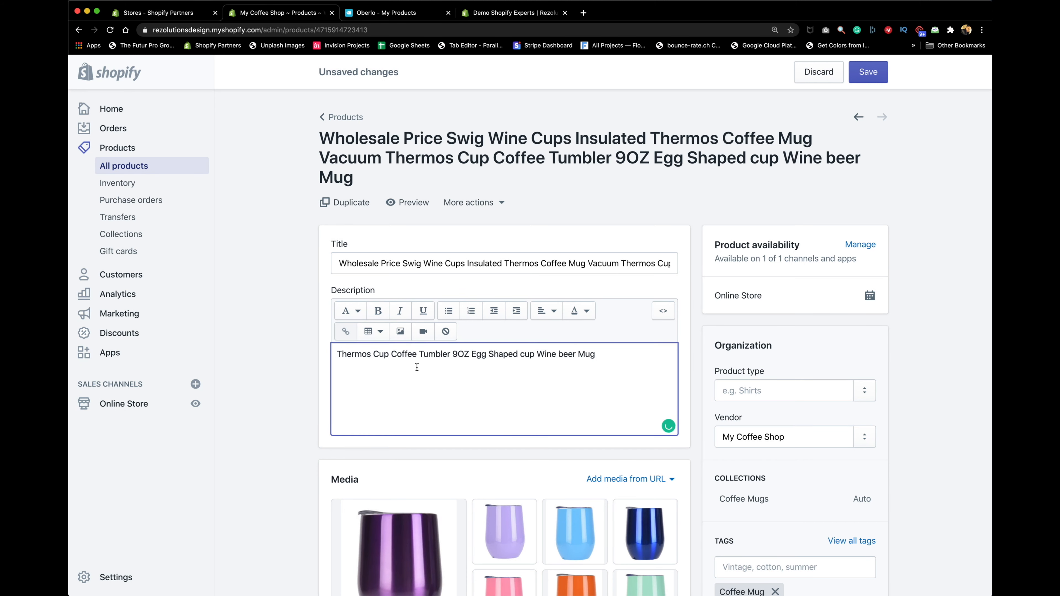
left_click(470, 355)
key("BackSpace")
key("BackSpace")
type("oz")
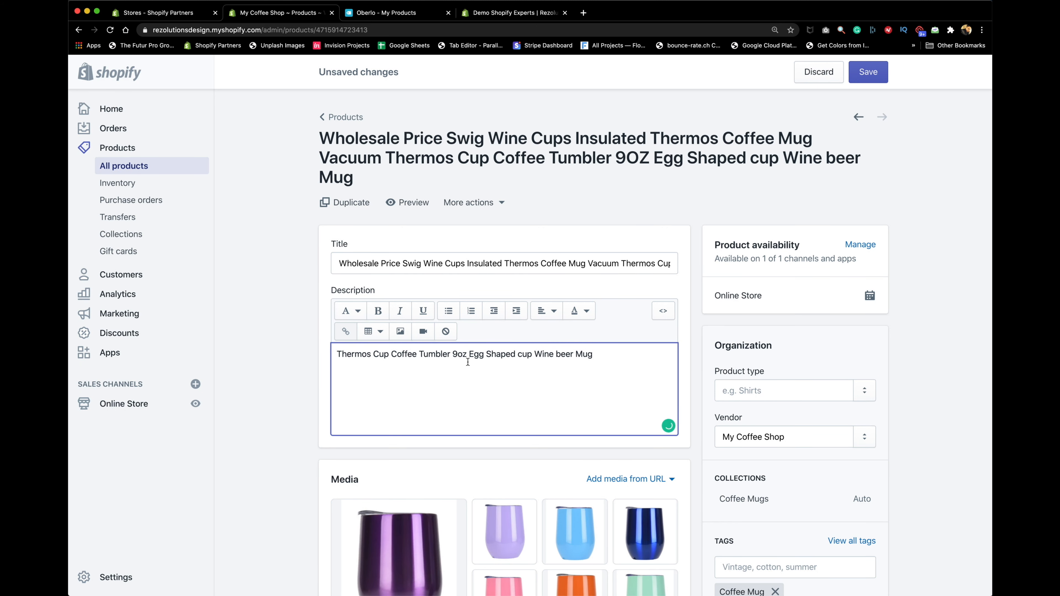
- Replace "Wine beer Mug" at the end of the description with a period and "Great for any occasion."
left_click_drag(535, 355, 646, 355)
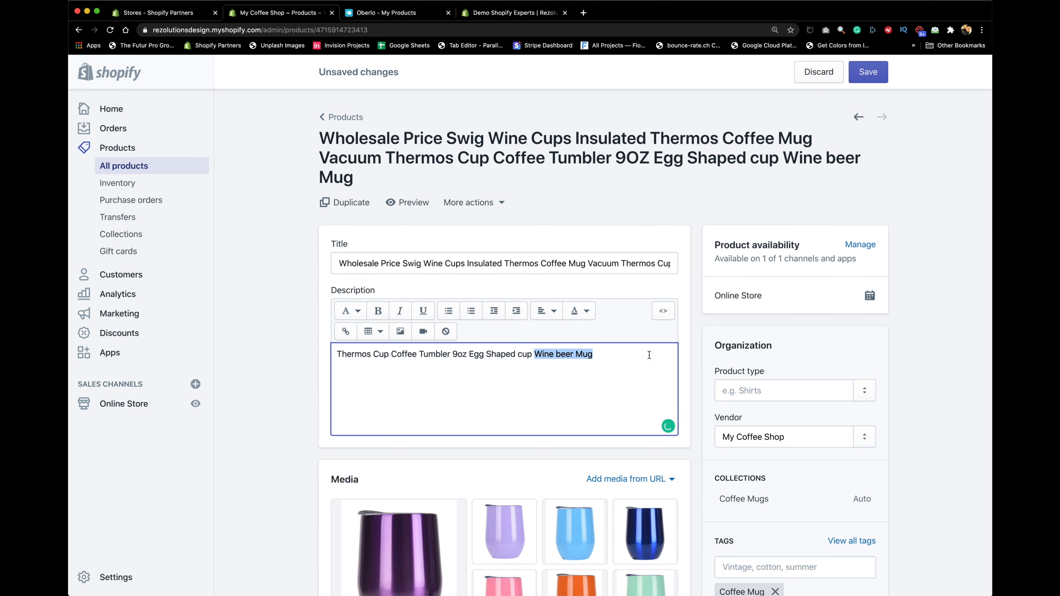
key("BackSpace")
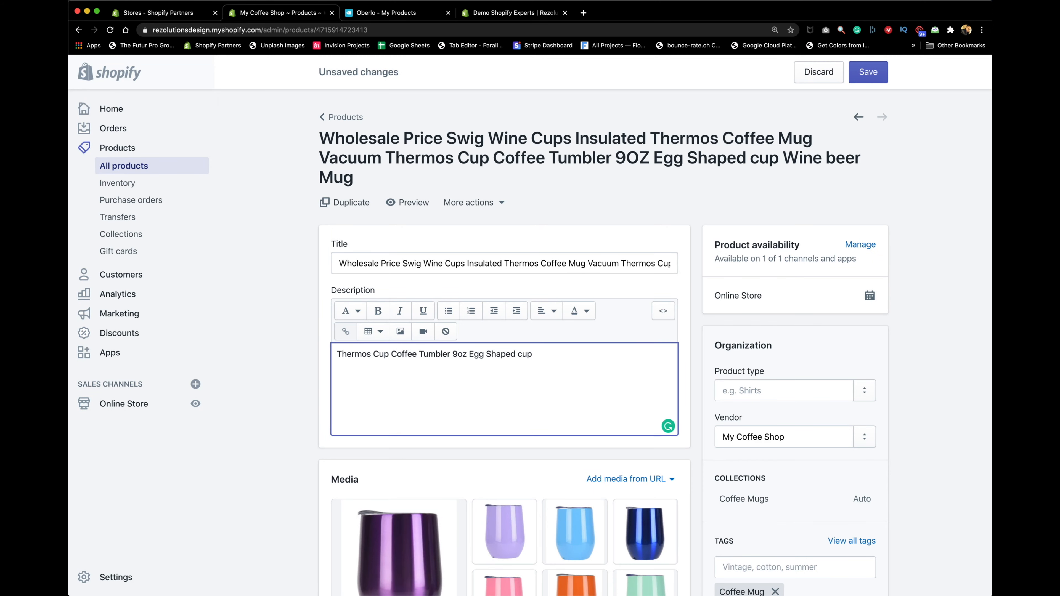
type(".  Great for any occasion.")
- Change the product title to "Color Coffee Mug" and save the product
triple_click(407, 265)
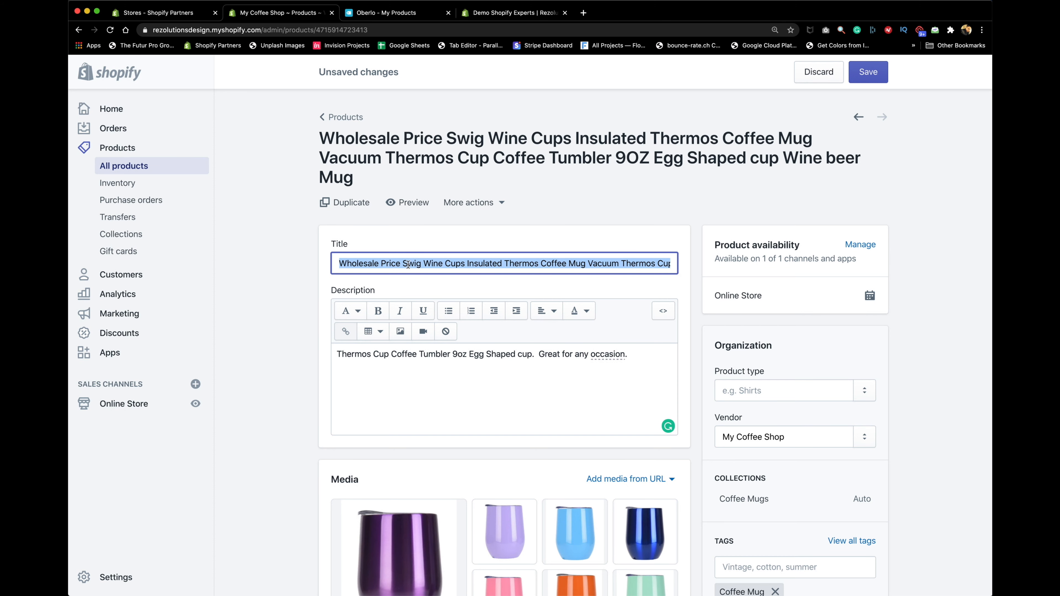
type("Color ")
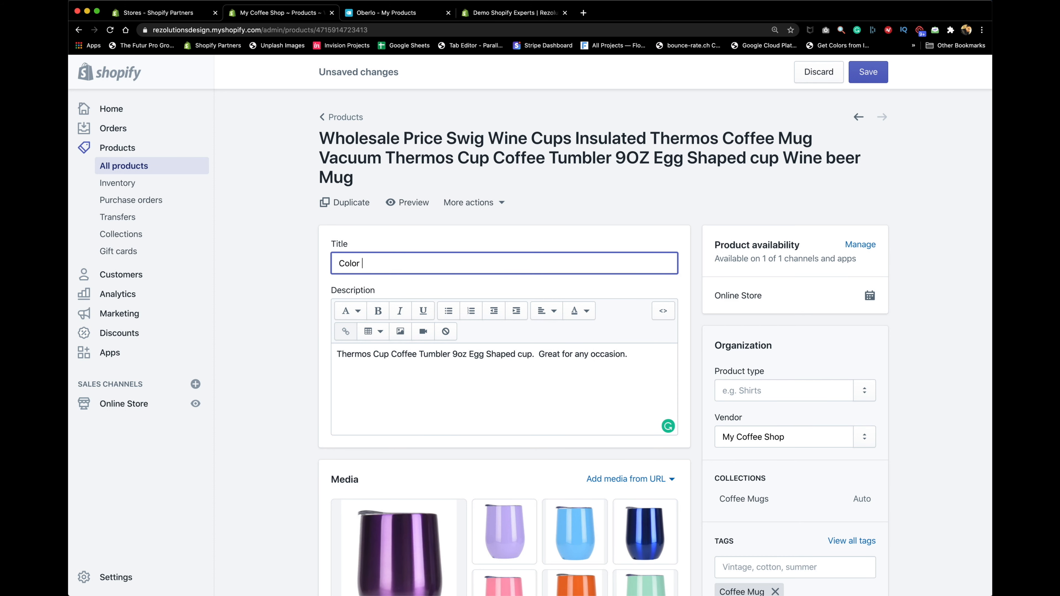
type("coffee mug")
left_click(366, 263)
key("BackSpace")
type("C")
left_click(395, 264)
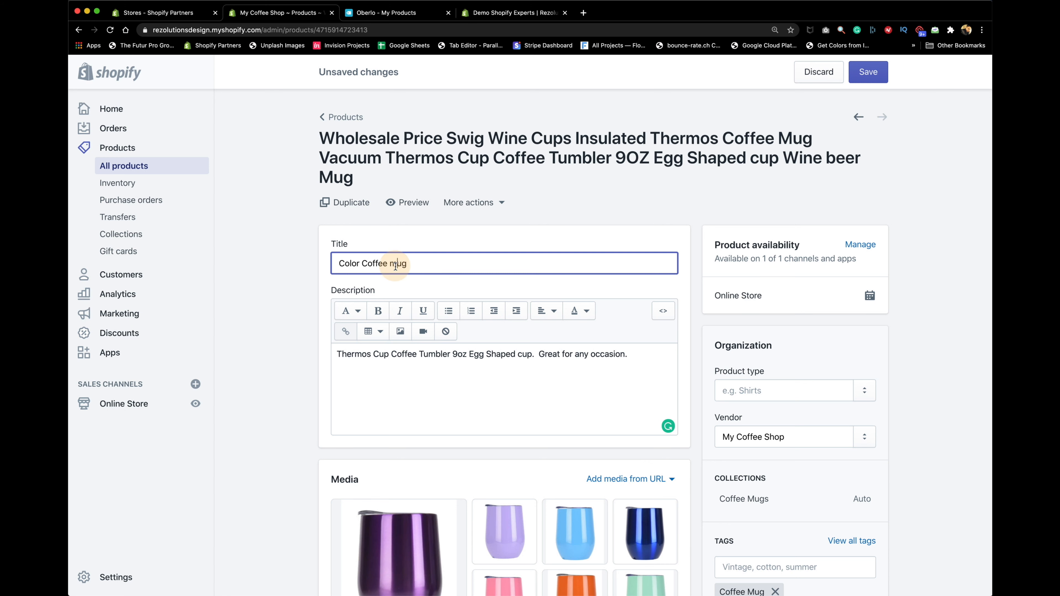
key("BackSpace")
type("M")
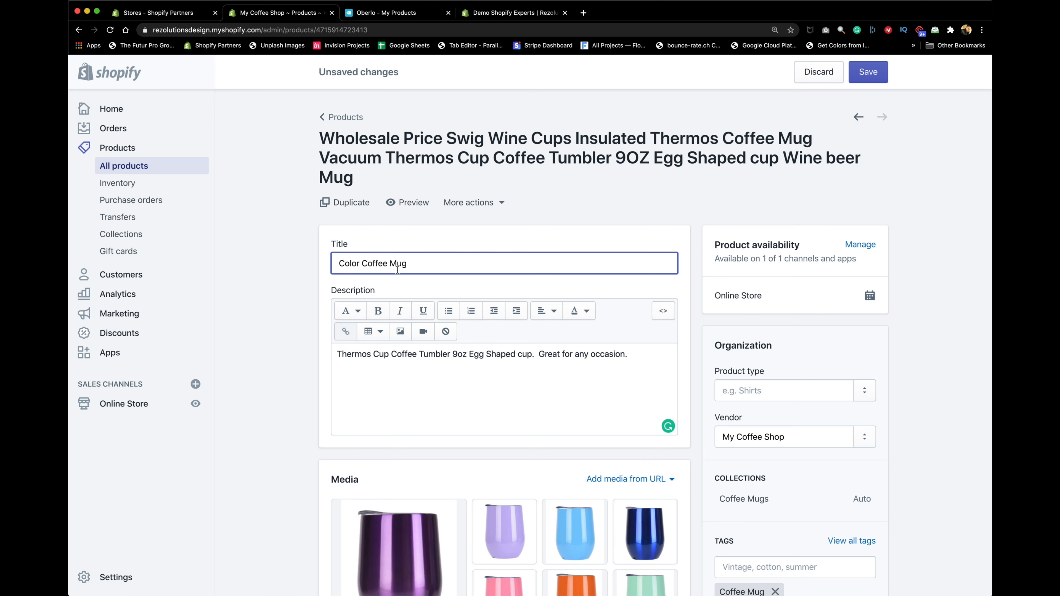
left_click(868, 72)
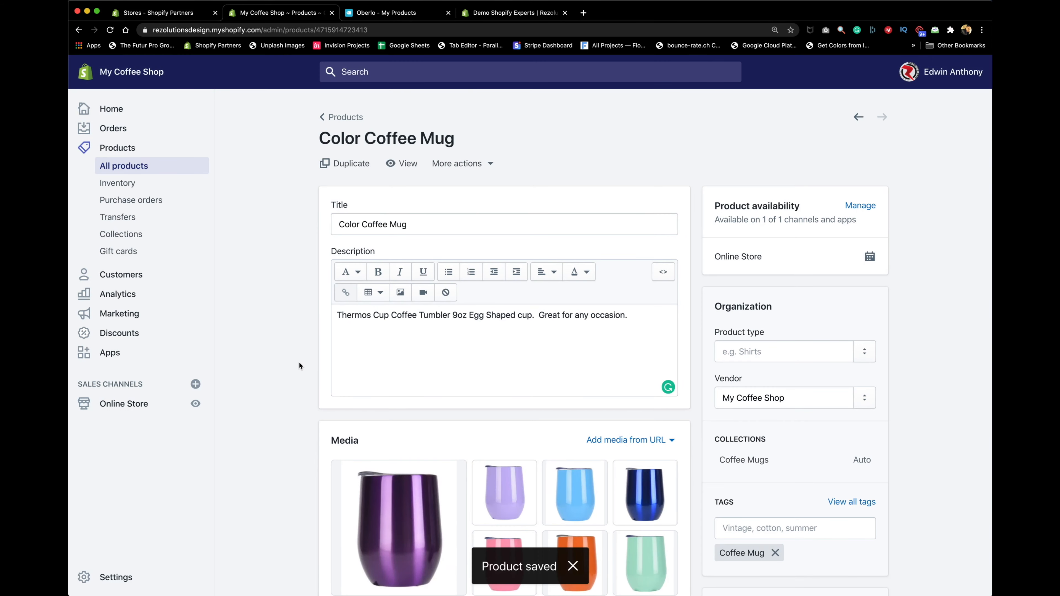
scroll(298, 363, "down", 15)
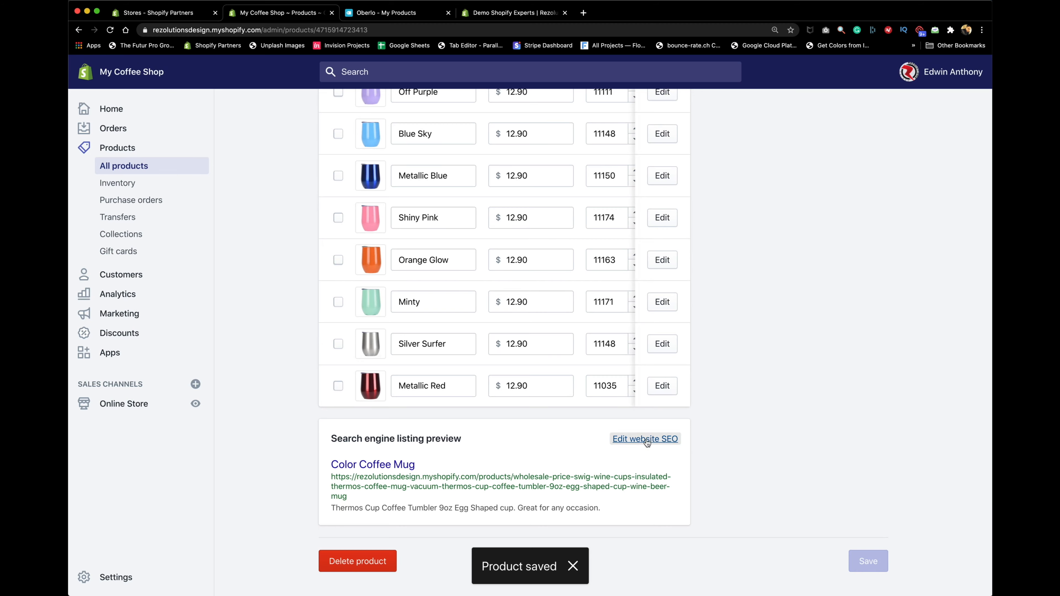
- Set the product's URL handle to "color-coffee-mug" in the website SEO settings and save the product
left_click(645, 439)
scroll(552, 531, "down", 5)
triple_click(588, 503)
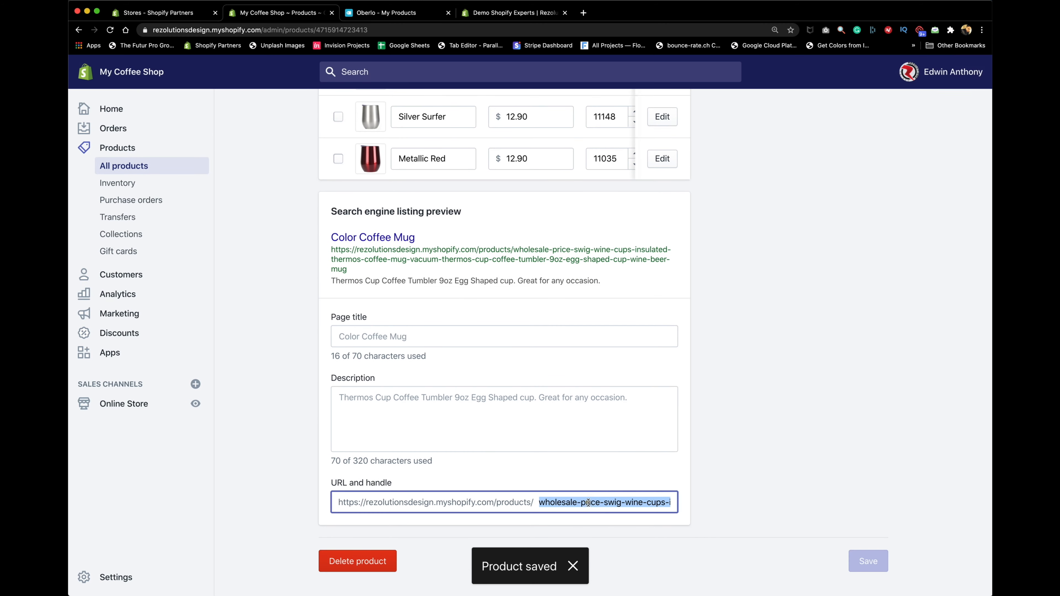
type("color-coffee-mug")
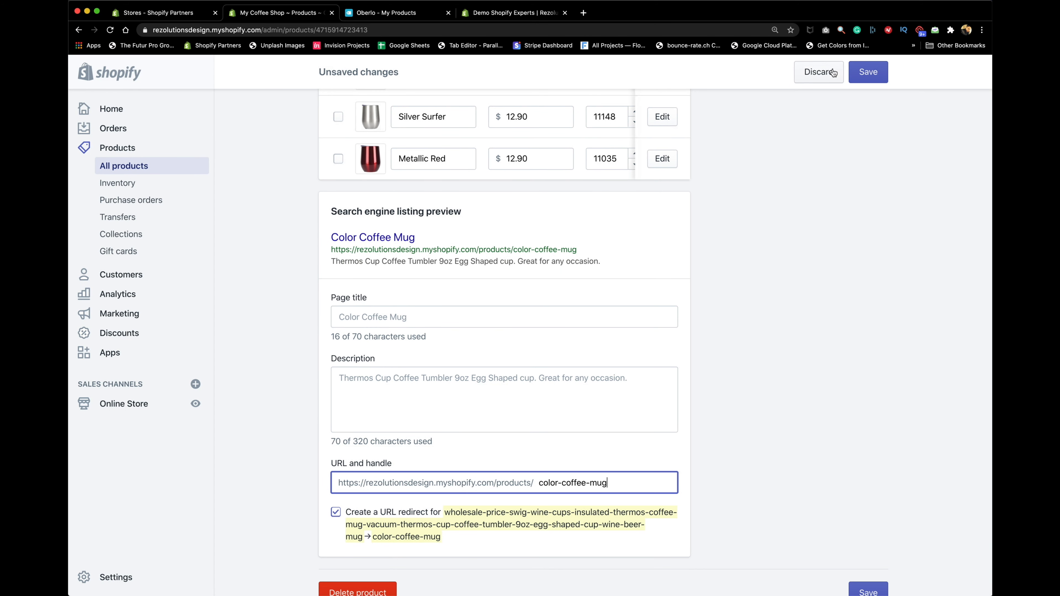
left_click(869, 72)
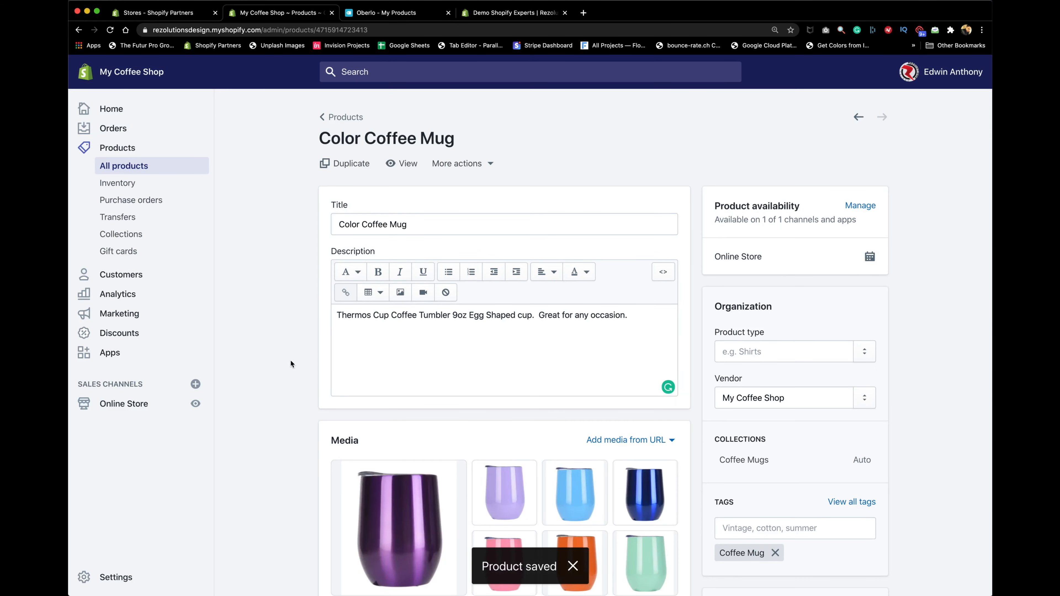
- View the Color Coffee Mug's page on the storefront, return to the admin and look over the product list
left_click(407, 173)
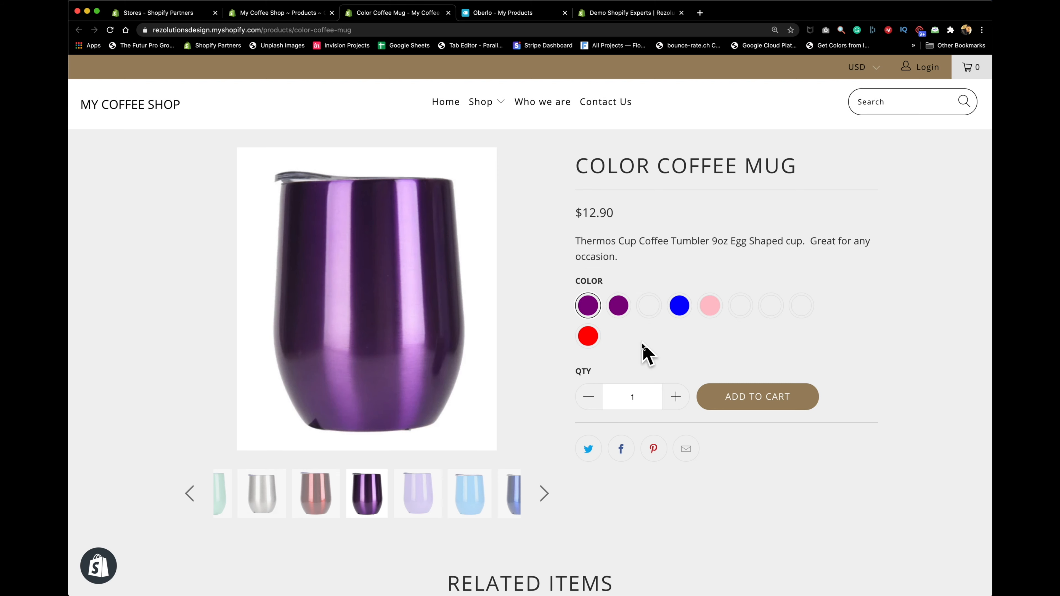
left_click(292, 15)
left_click(342, 118)
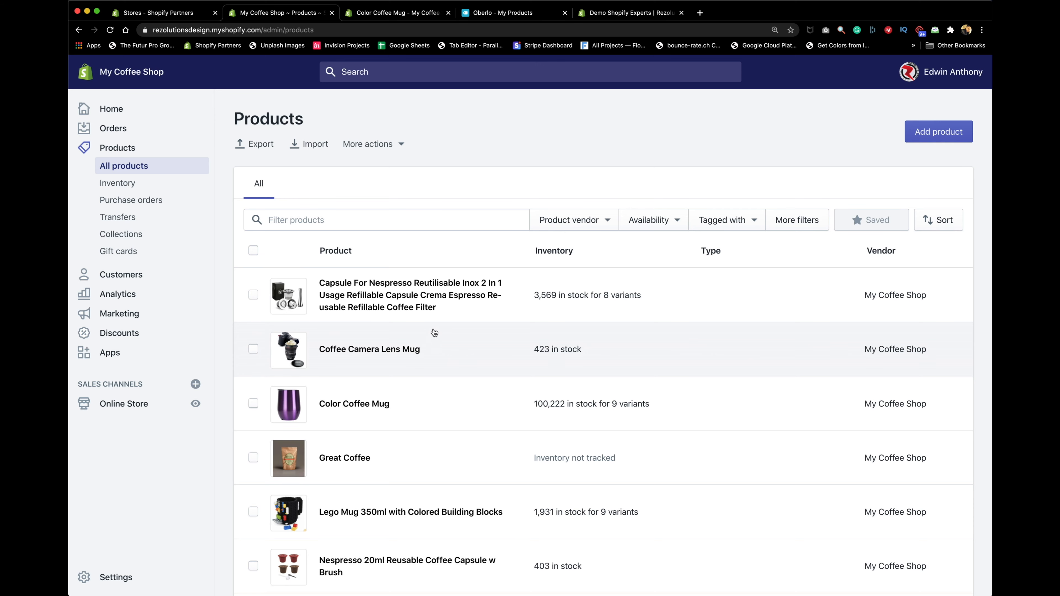
scroll(343, 386, "down", 5)
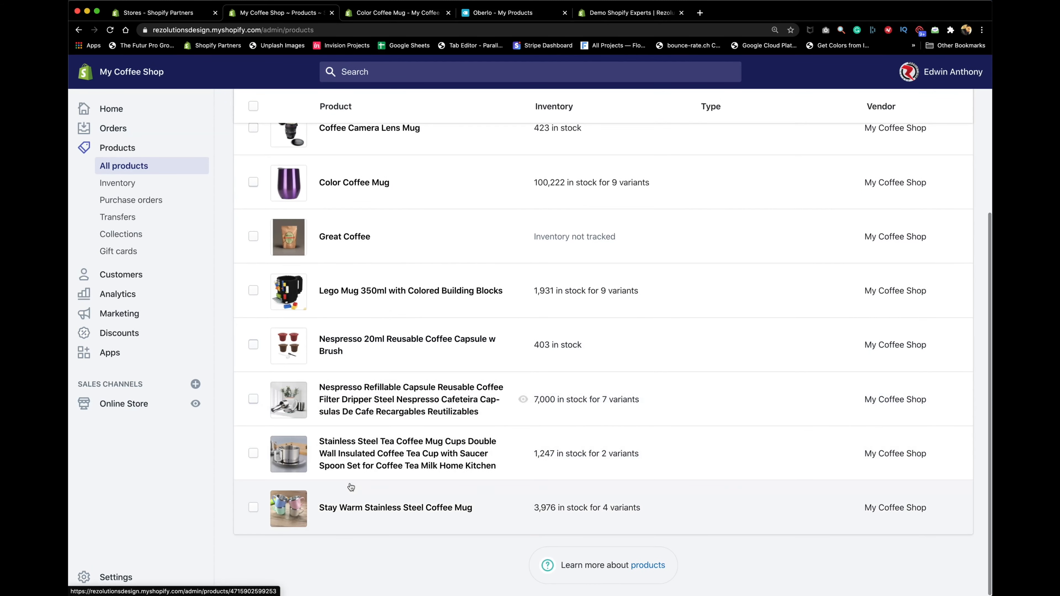
scroll(351, 487, "up", 3)
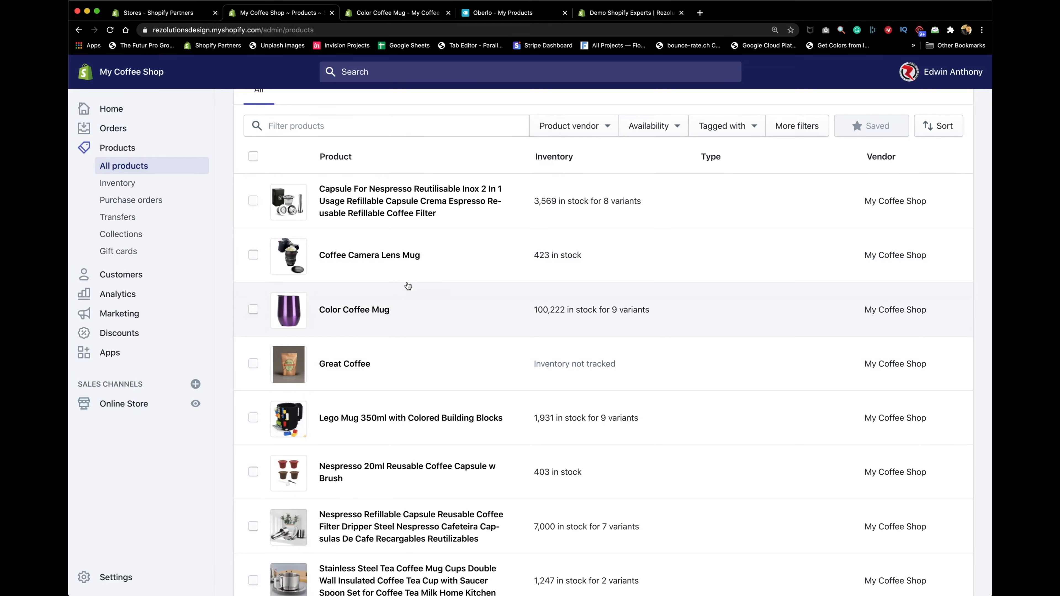
- Add a second variant option named "Ships FRom" with the value USA to the Color Coffee Mug
scroll(405, 298, "down", 3)
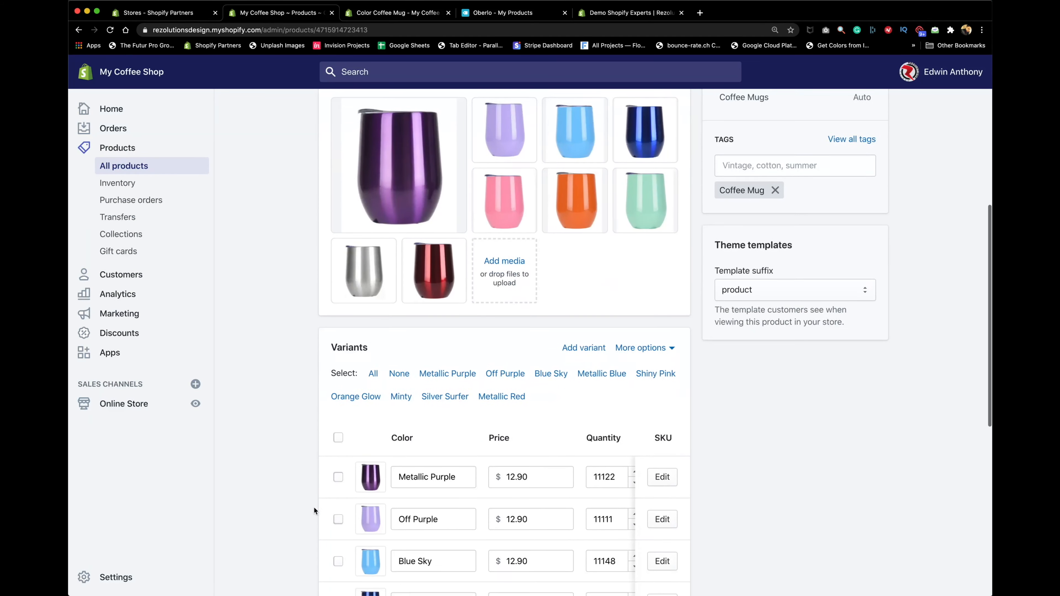
scroll(314, 507, "down", 1)
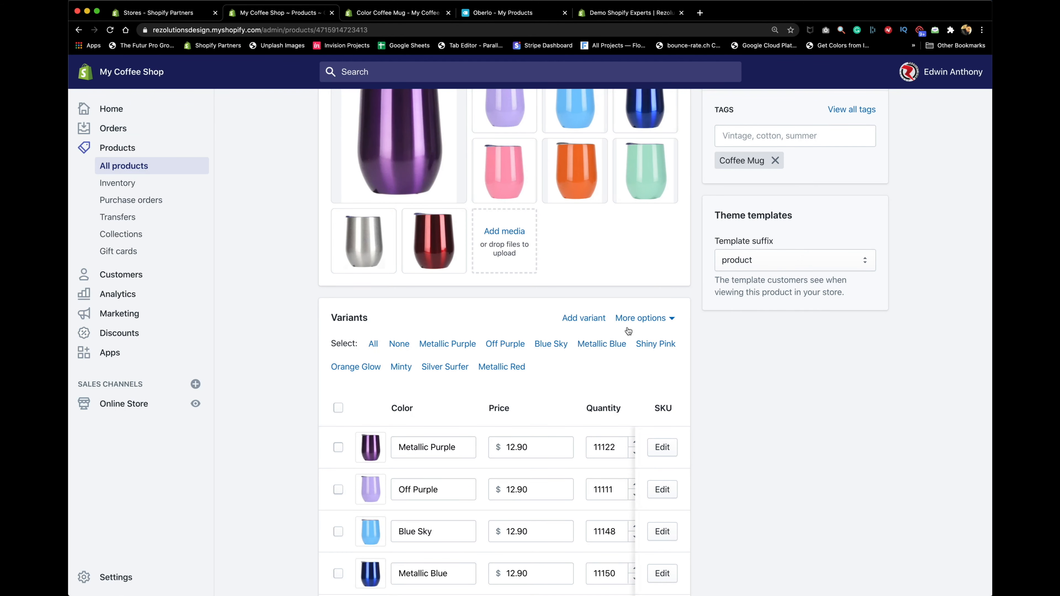
left_click(639, 319)
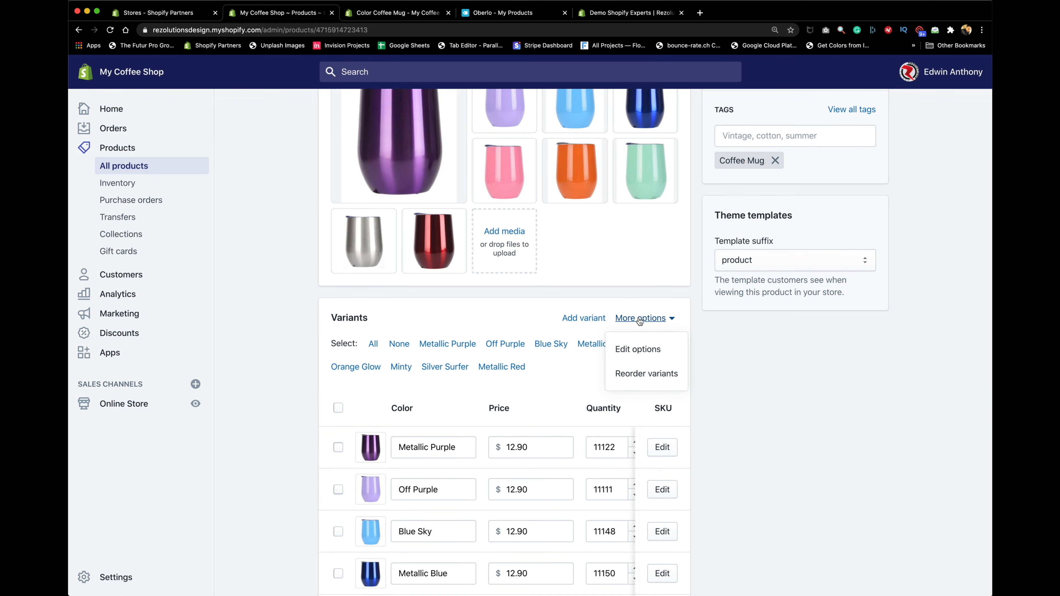
left_click(625, 355)
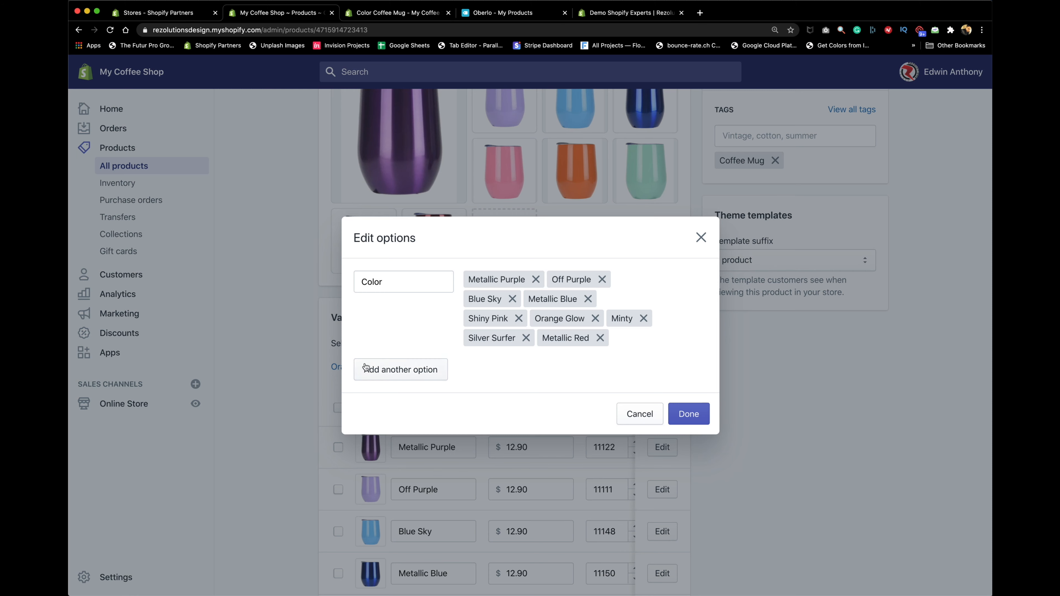
left_click(401, 371)
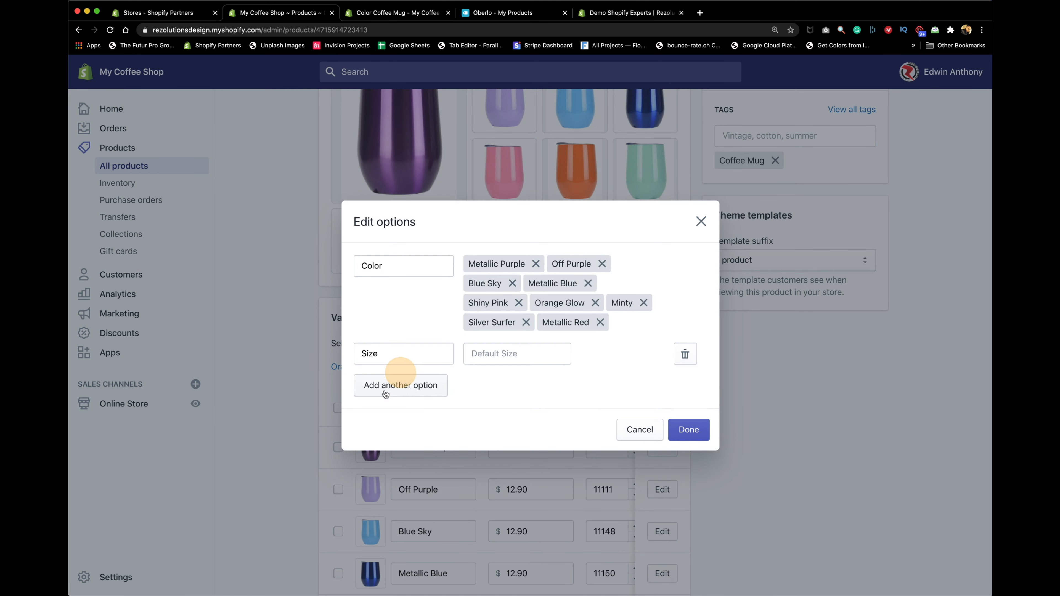
double_click(382, 354)
type("Ships FRom")
key("Tab")
type("USA")
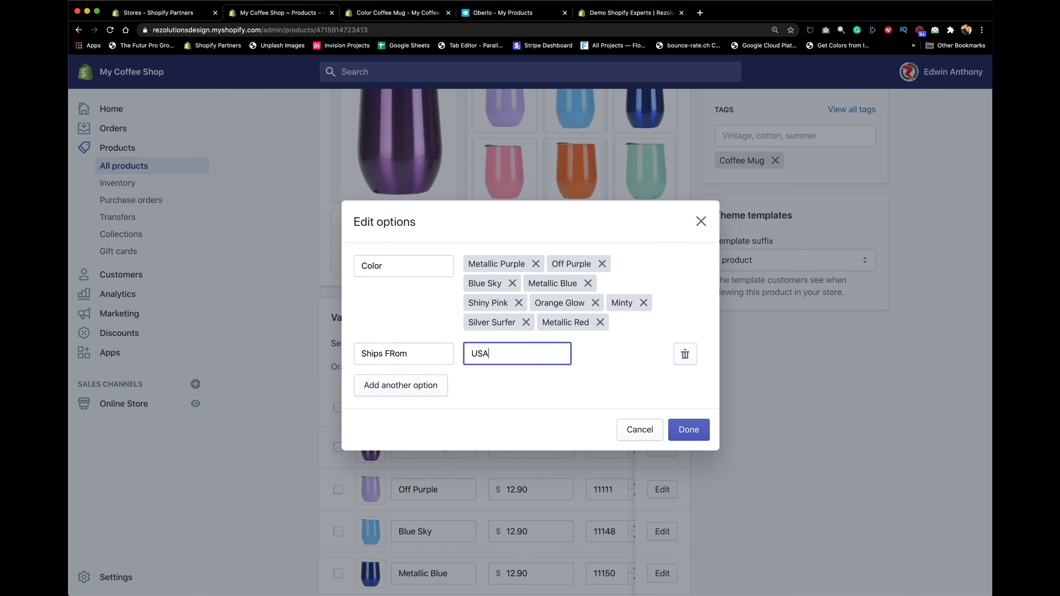
type(",")
key("BackSpace")
- Delete the "Ships FRom" option and finish editing the variant options
double_click(395, 354)
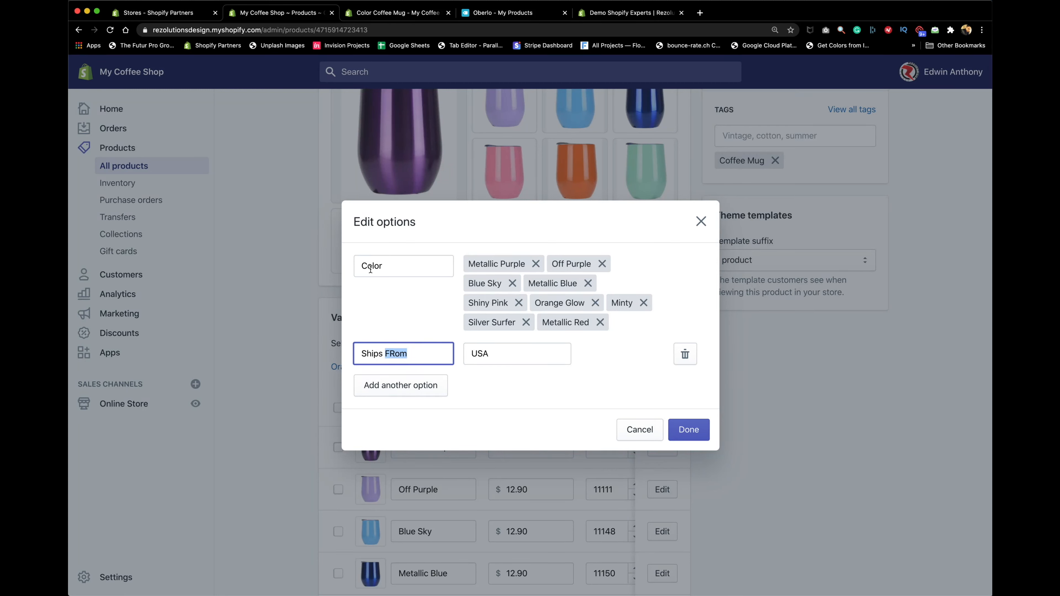
left_click(691, 358)
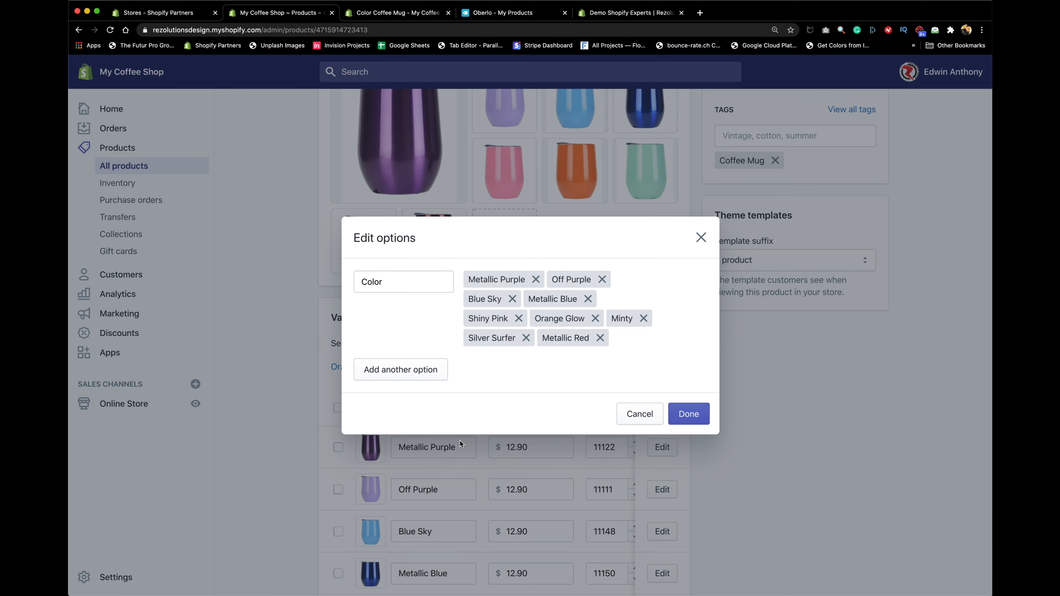
left_click(682, 416)
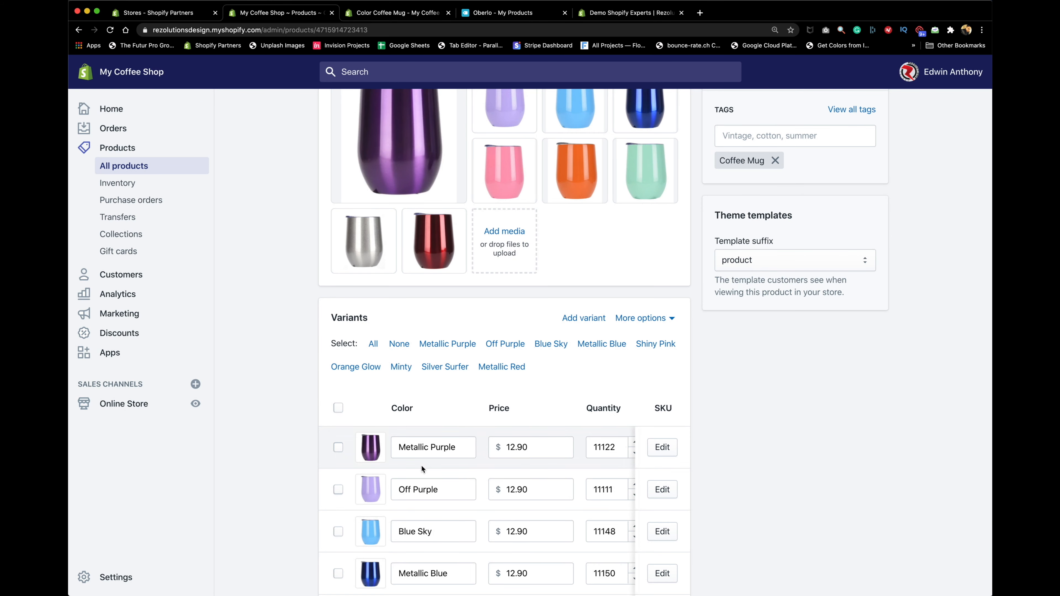
- Review the Color Coffee Mug's variants, return to the product list, and reopen the product to check its media
scroll(421, 464, "down", 5)
scroll(421, 464, "up", 10)
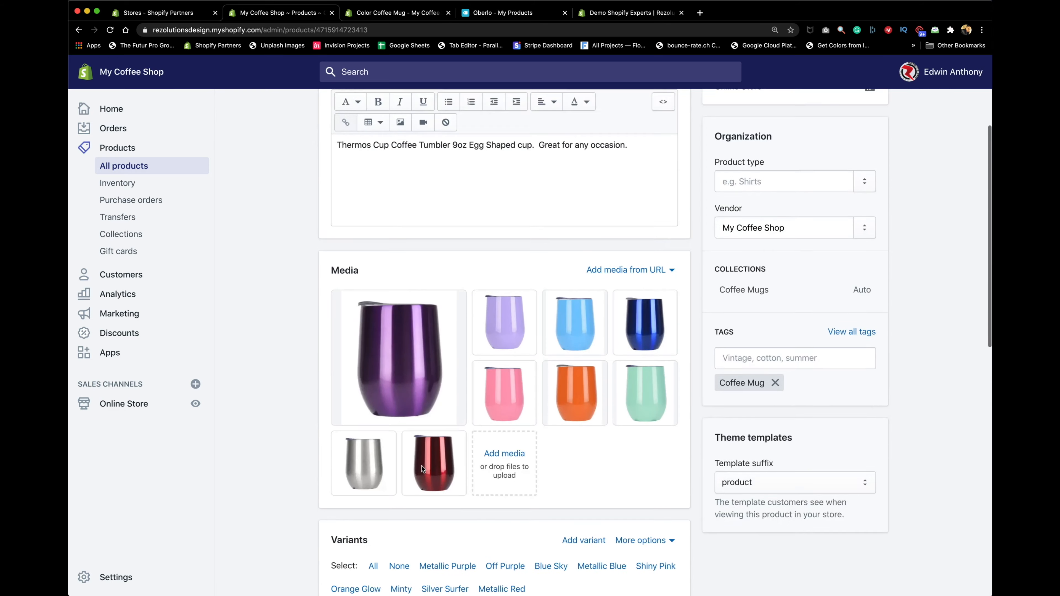
scroll(420, 464, "up", 5)
left_click(330, 118)
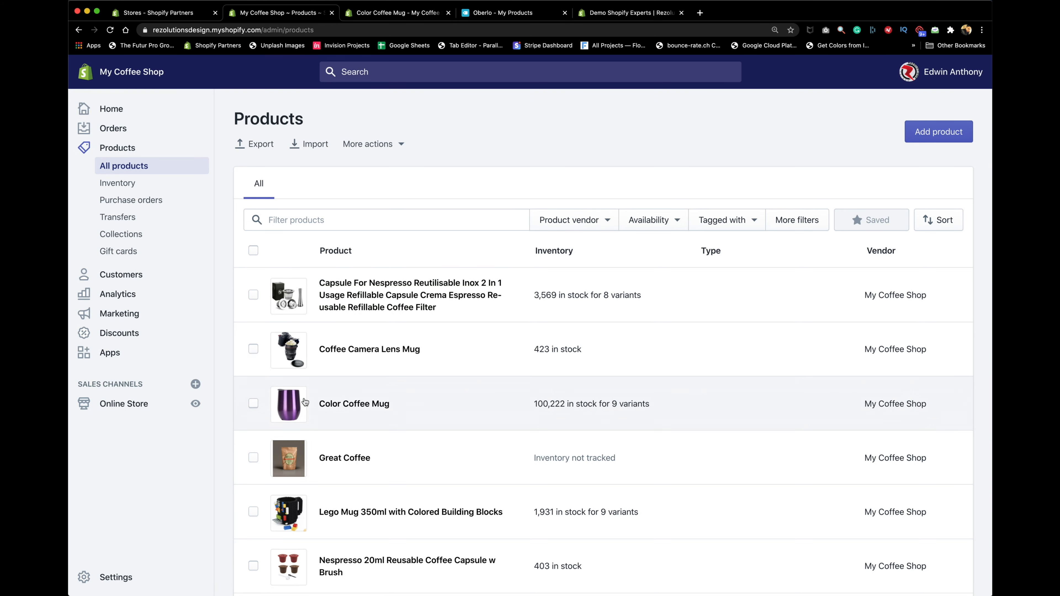
left_click(334, 404)
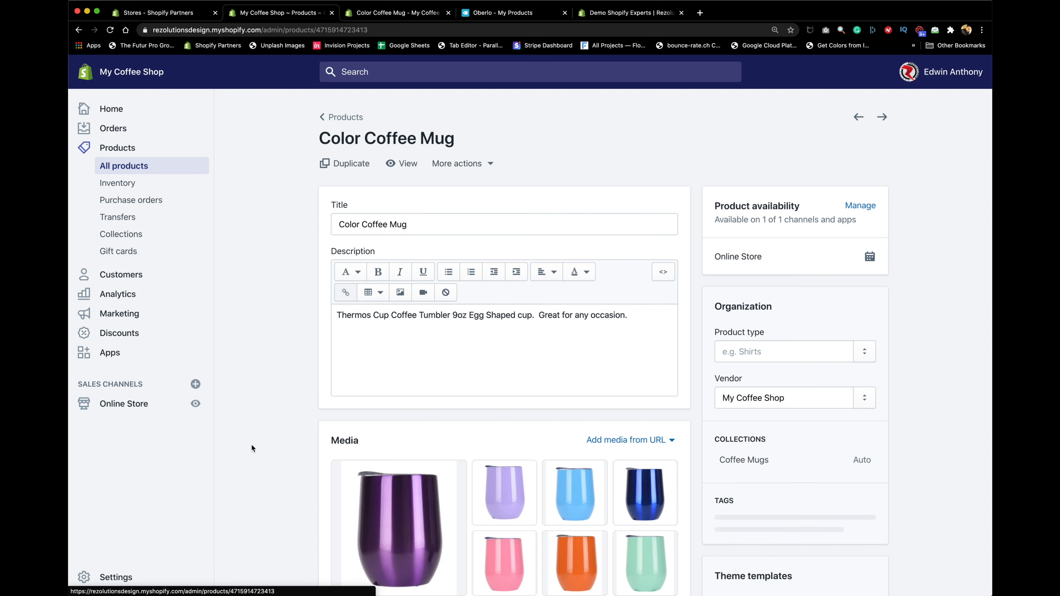
scroll(279, 451, "down", 1)
scroll(279, 452, "down", 5)
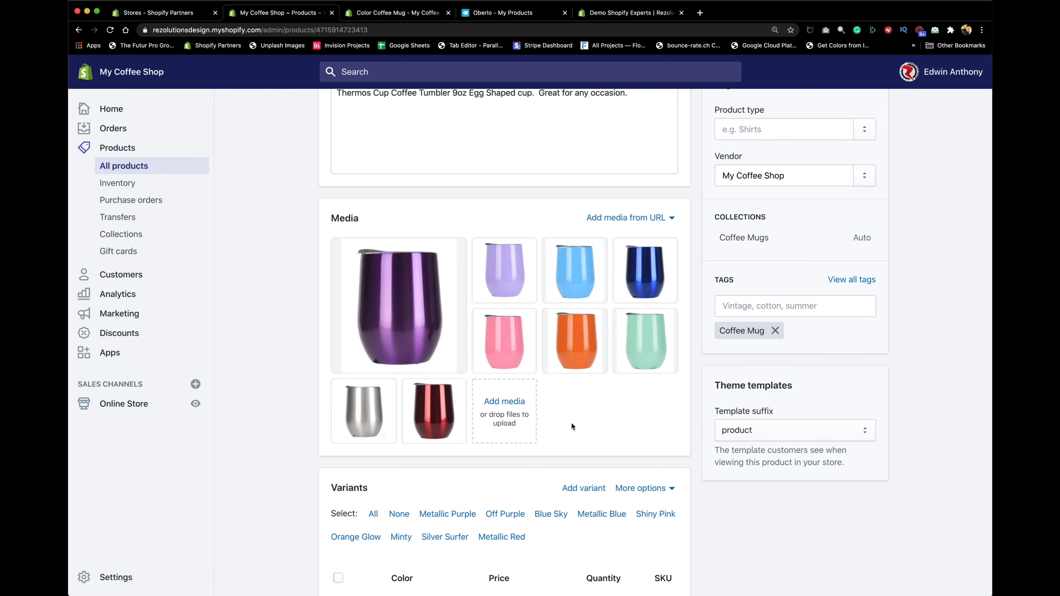
- Open the Coffee Mugs collection and view it on the online store
left_click(121, 234)
left_click(339, 292)
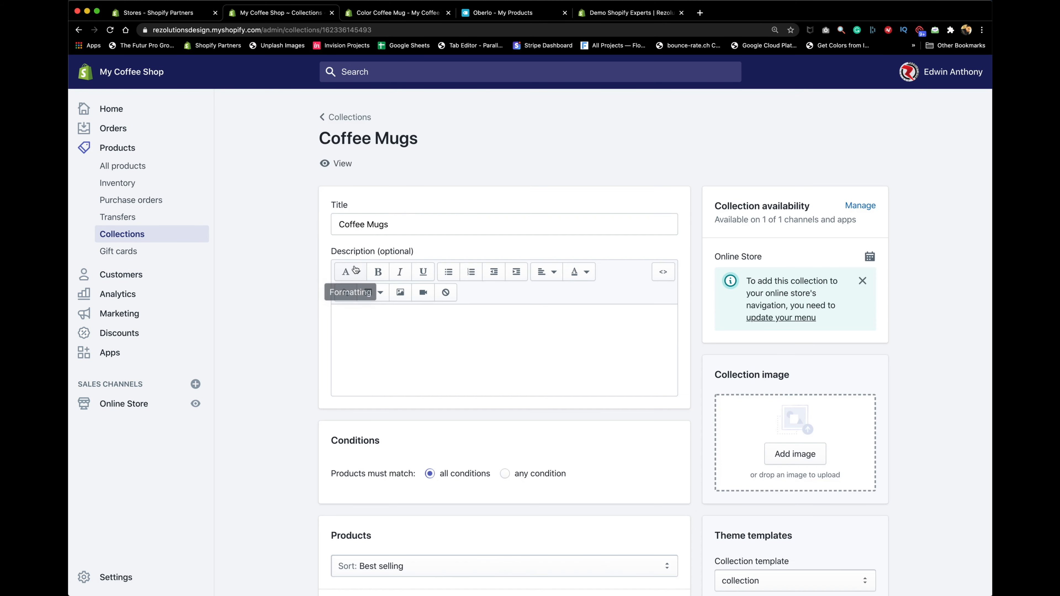
left_click(342, 164)
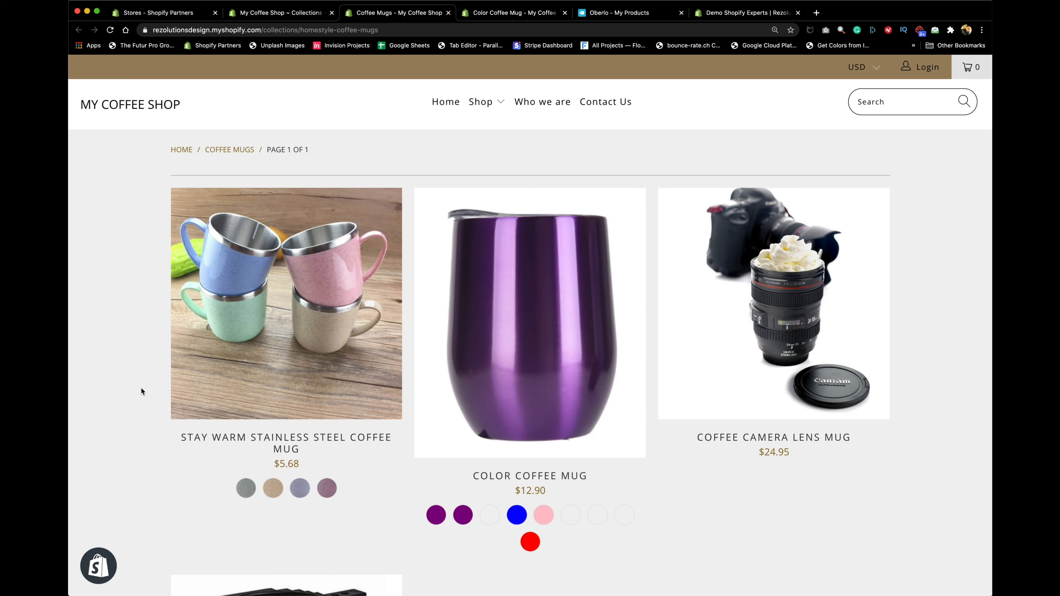
- Examine the Coffee Mugs collection page's product titles, prices and images, previewing the color swatches
scroll(162, 384, "down", 8)
scroll(163, 384, "up", 6)
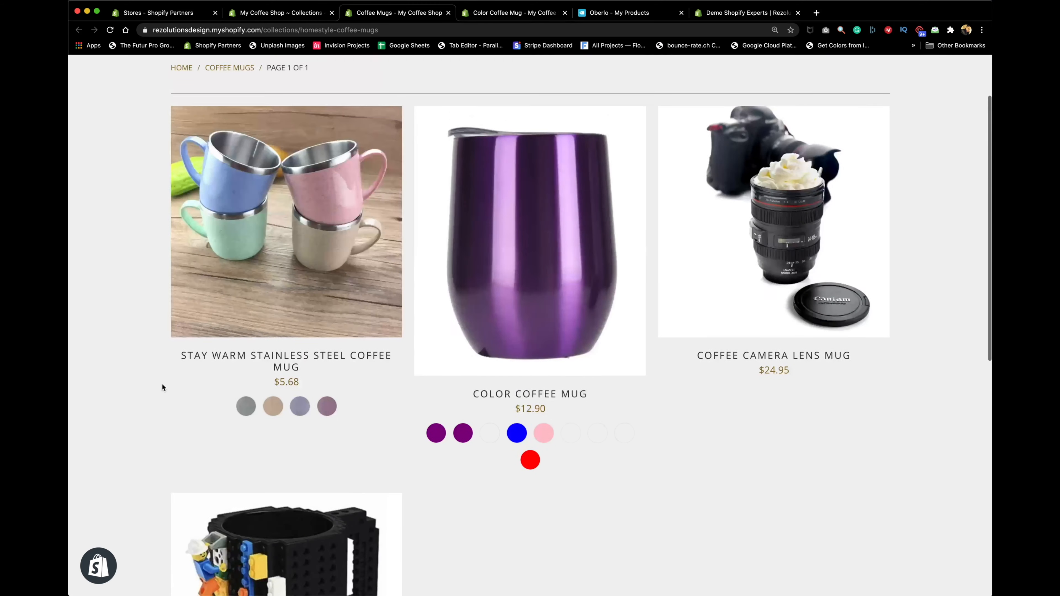
scroll(163, 385, "up", 1)
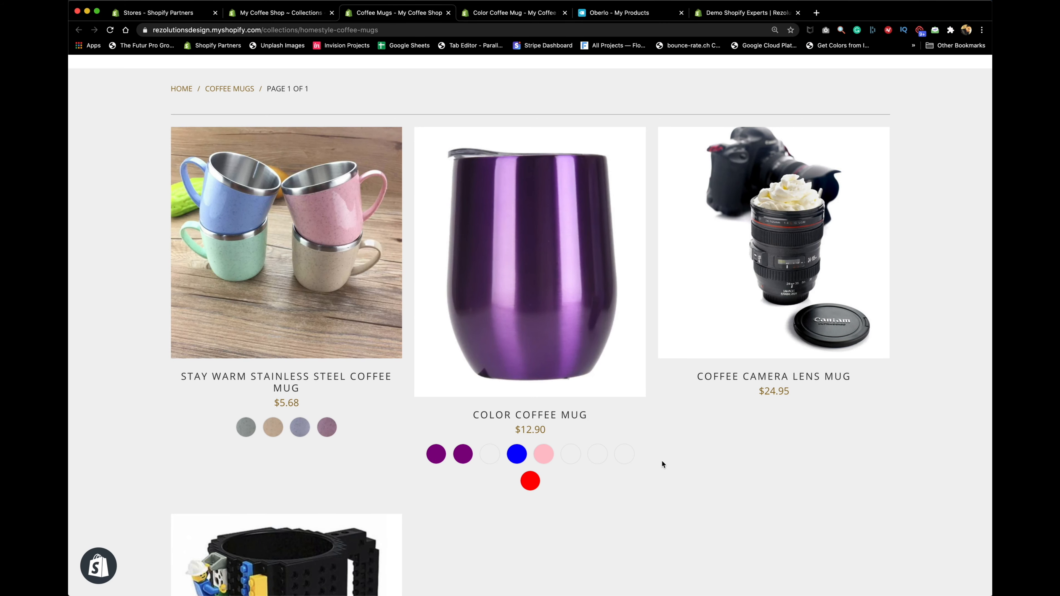
scroll(661, 460, "down", 6)
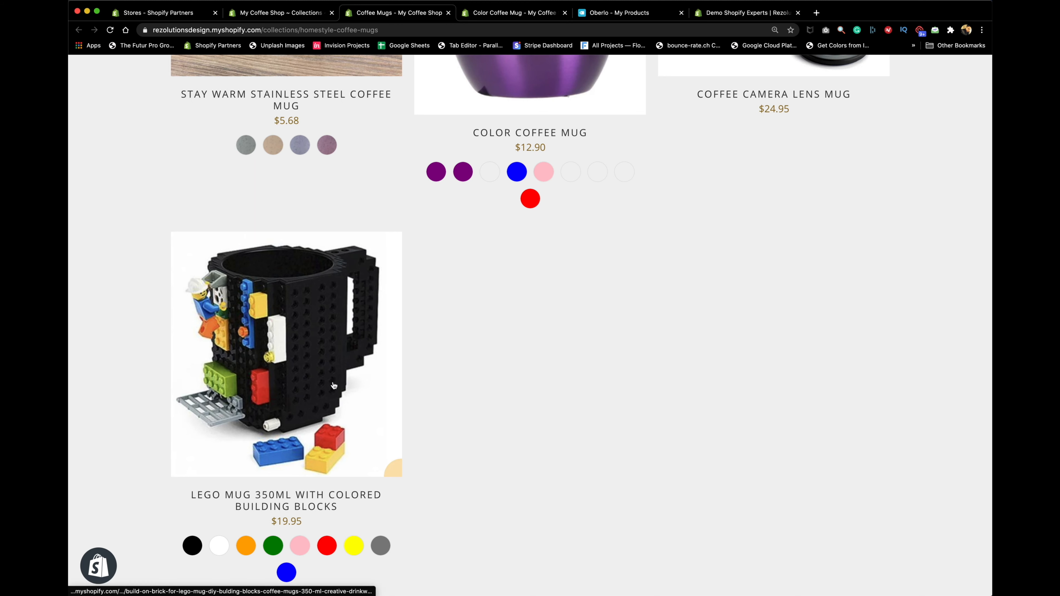
scroll(333, 381, "up", 6)
left_click(305, 396)
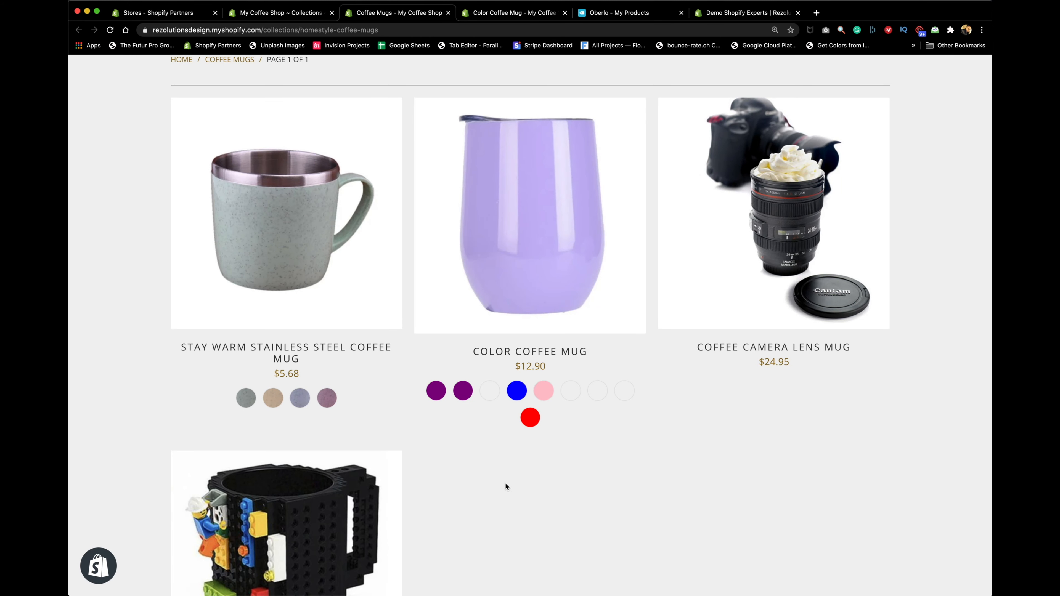
scroll(508, 479, "down", 7)
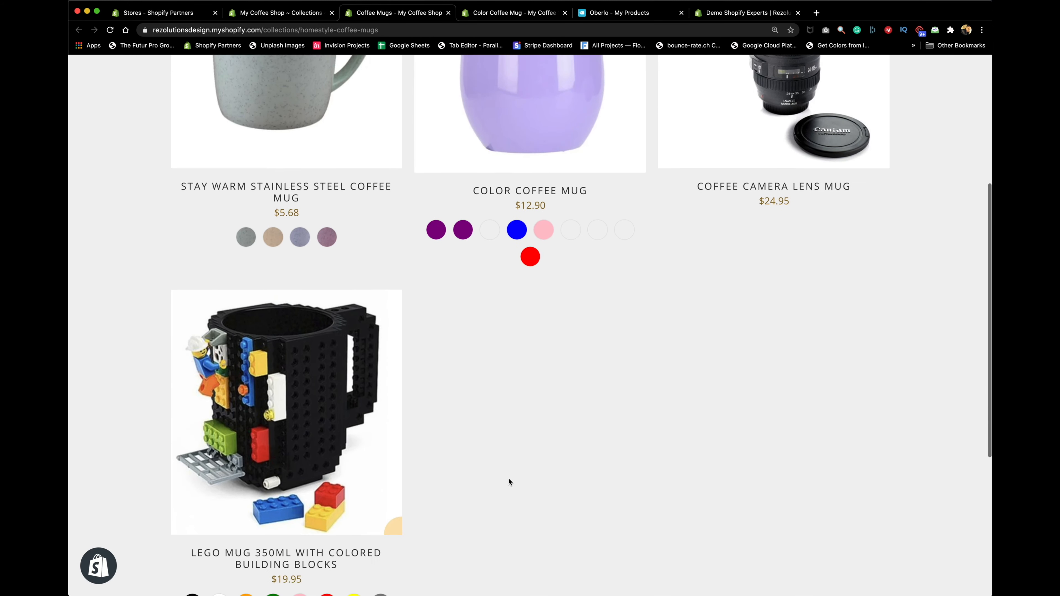
scroll(508, 478, "up", 9)
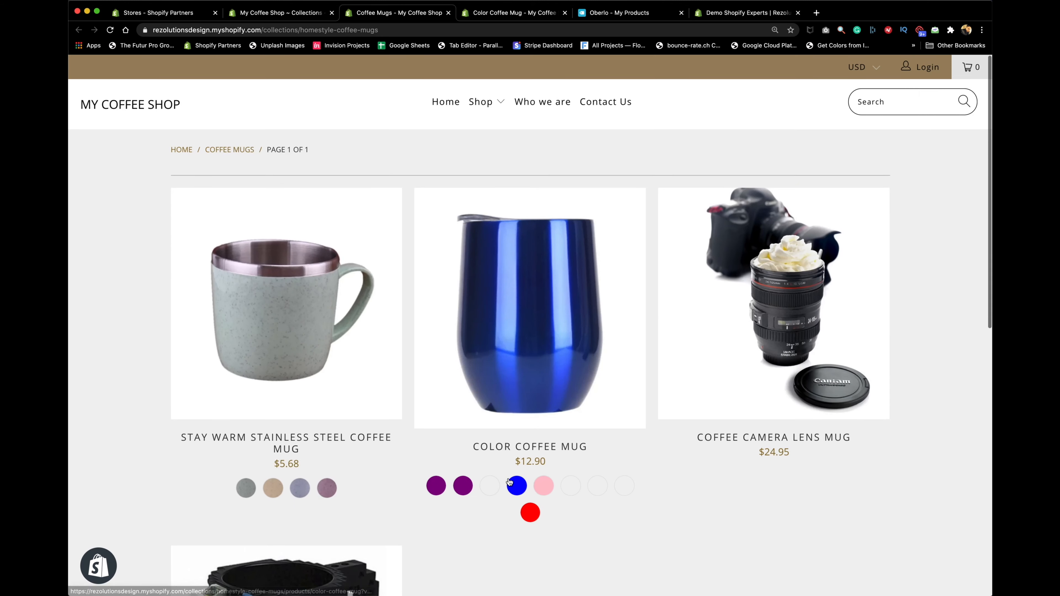